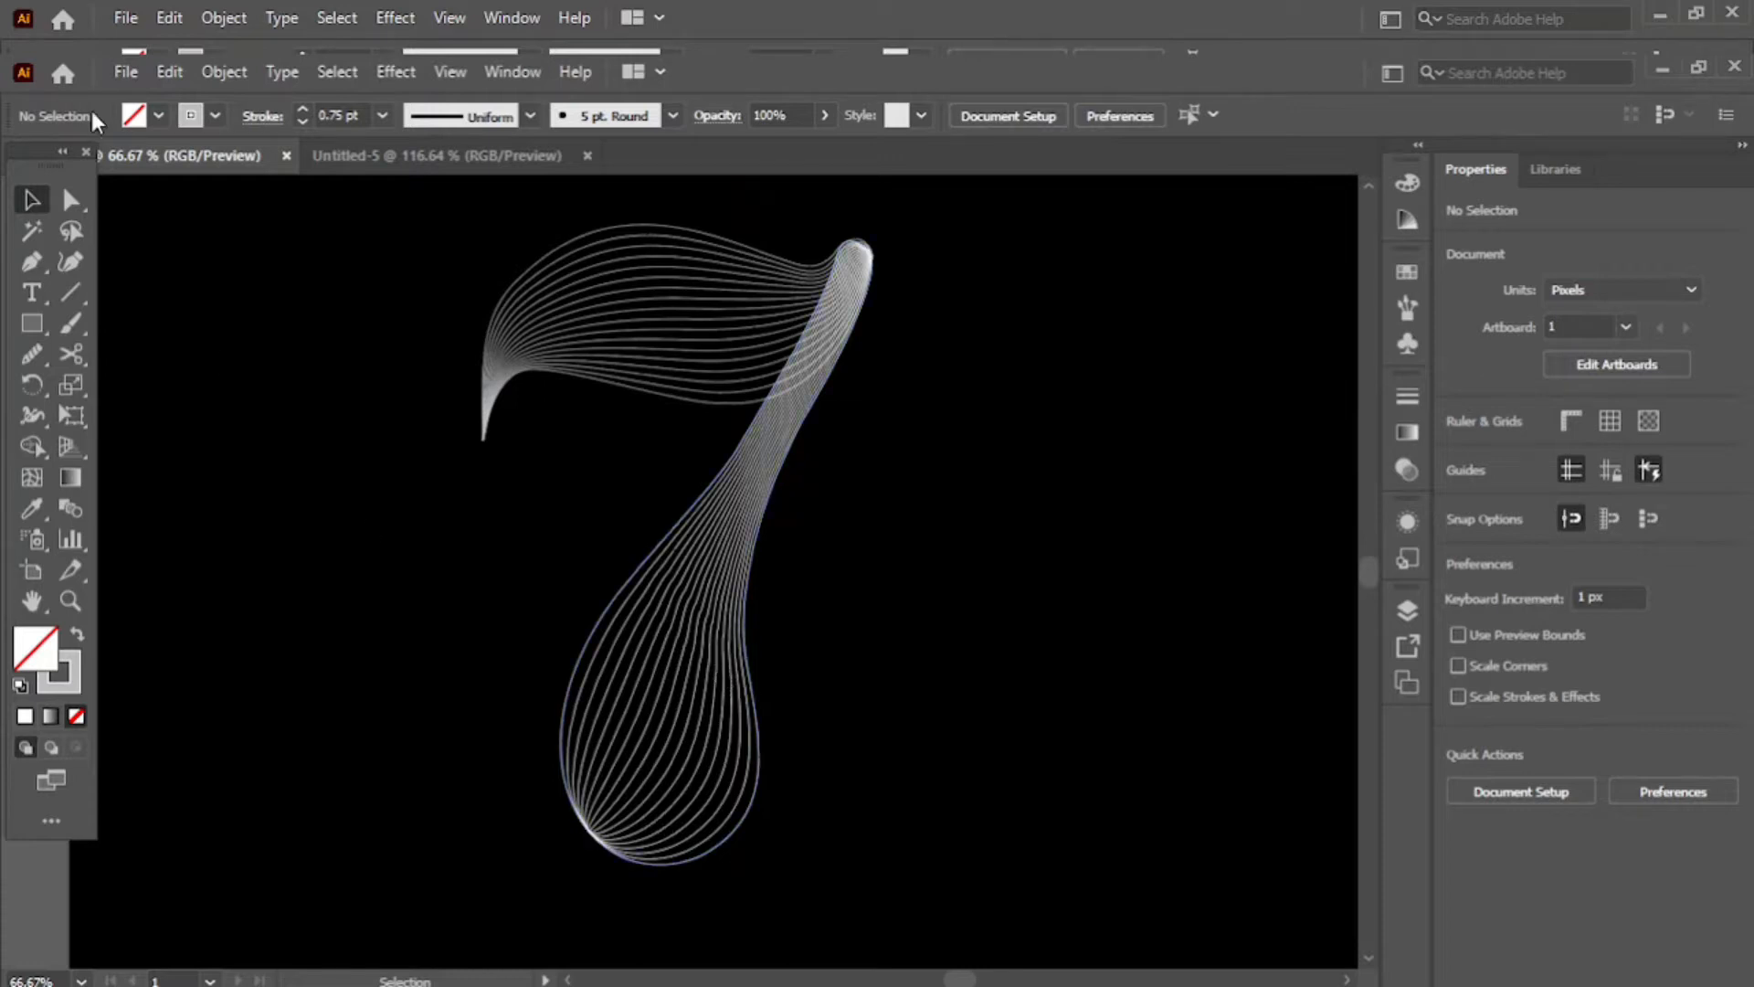
# Step: Create a new 360 x 360 px document in RGB color with one artboard
pyautogui.click(125, 72)
pyautogui.click(151, 97)
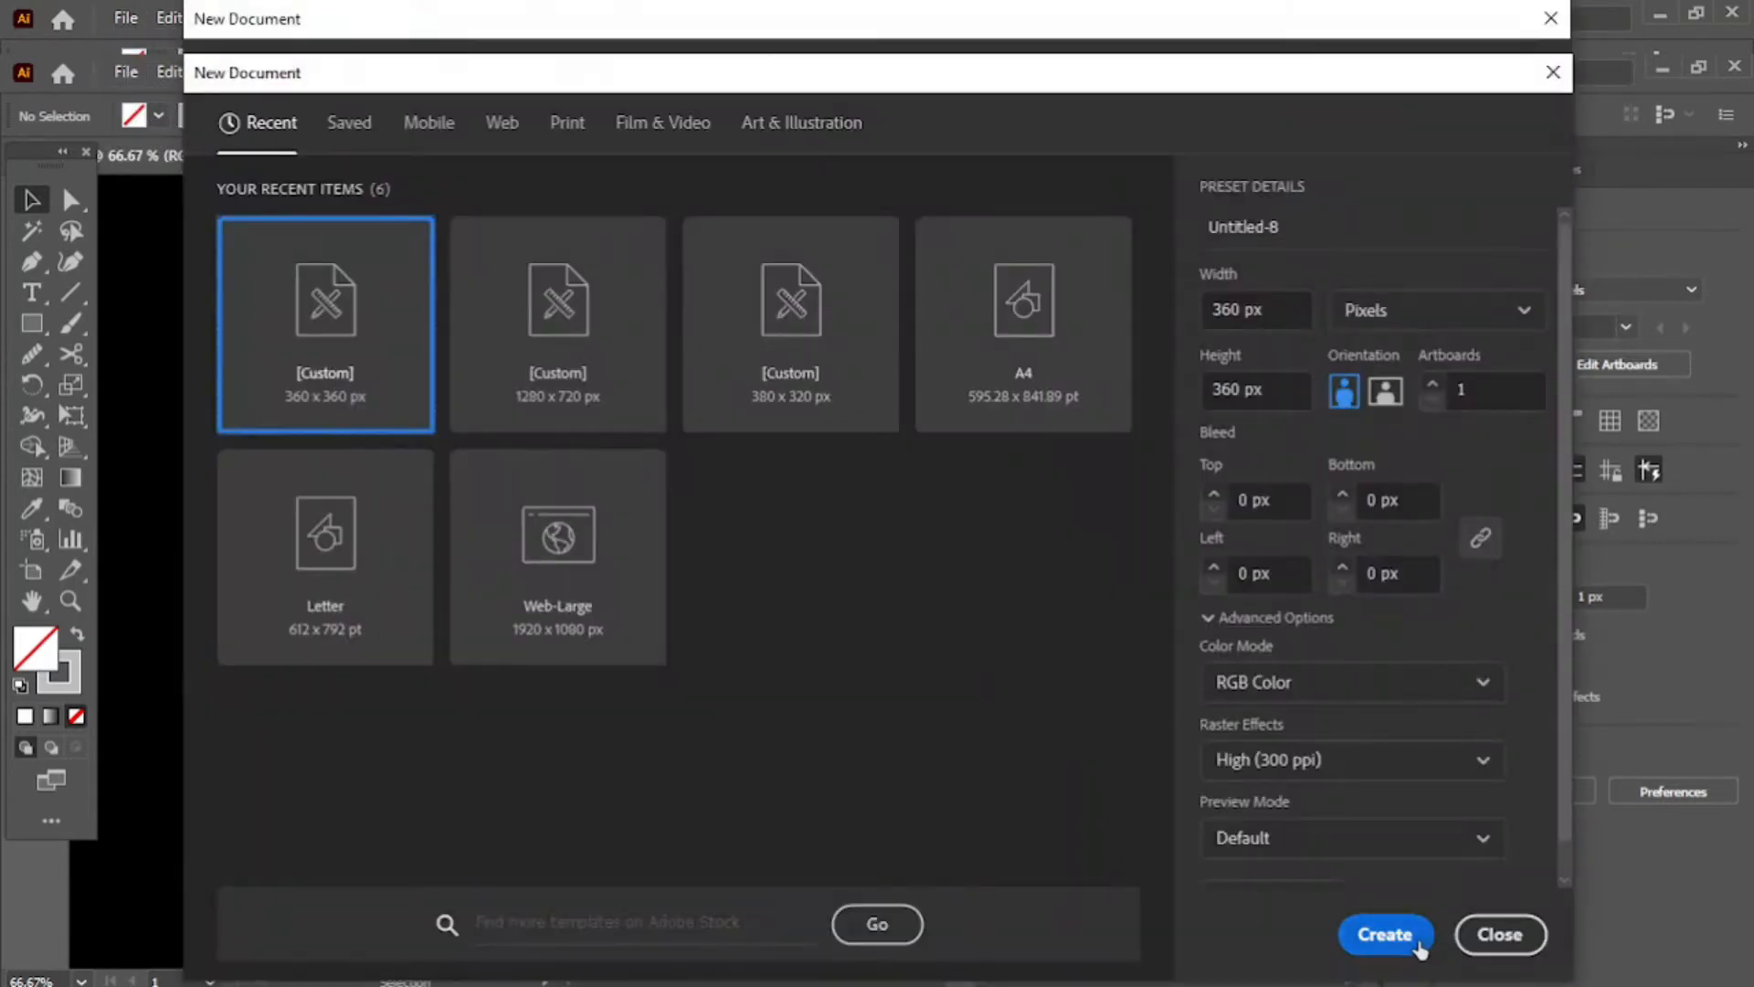
pyautogui.click(1382, 931)
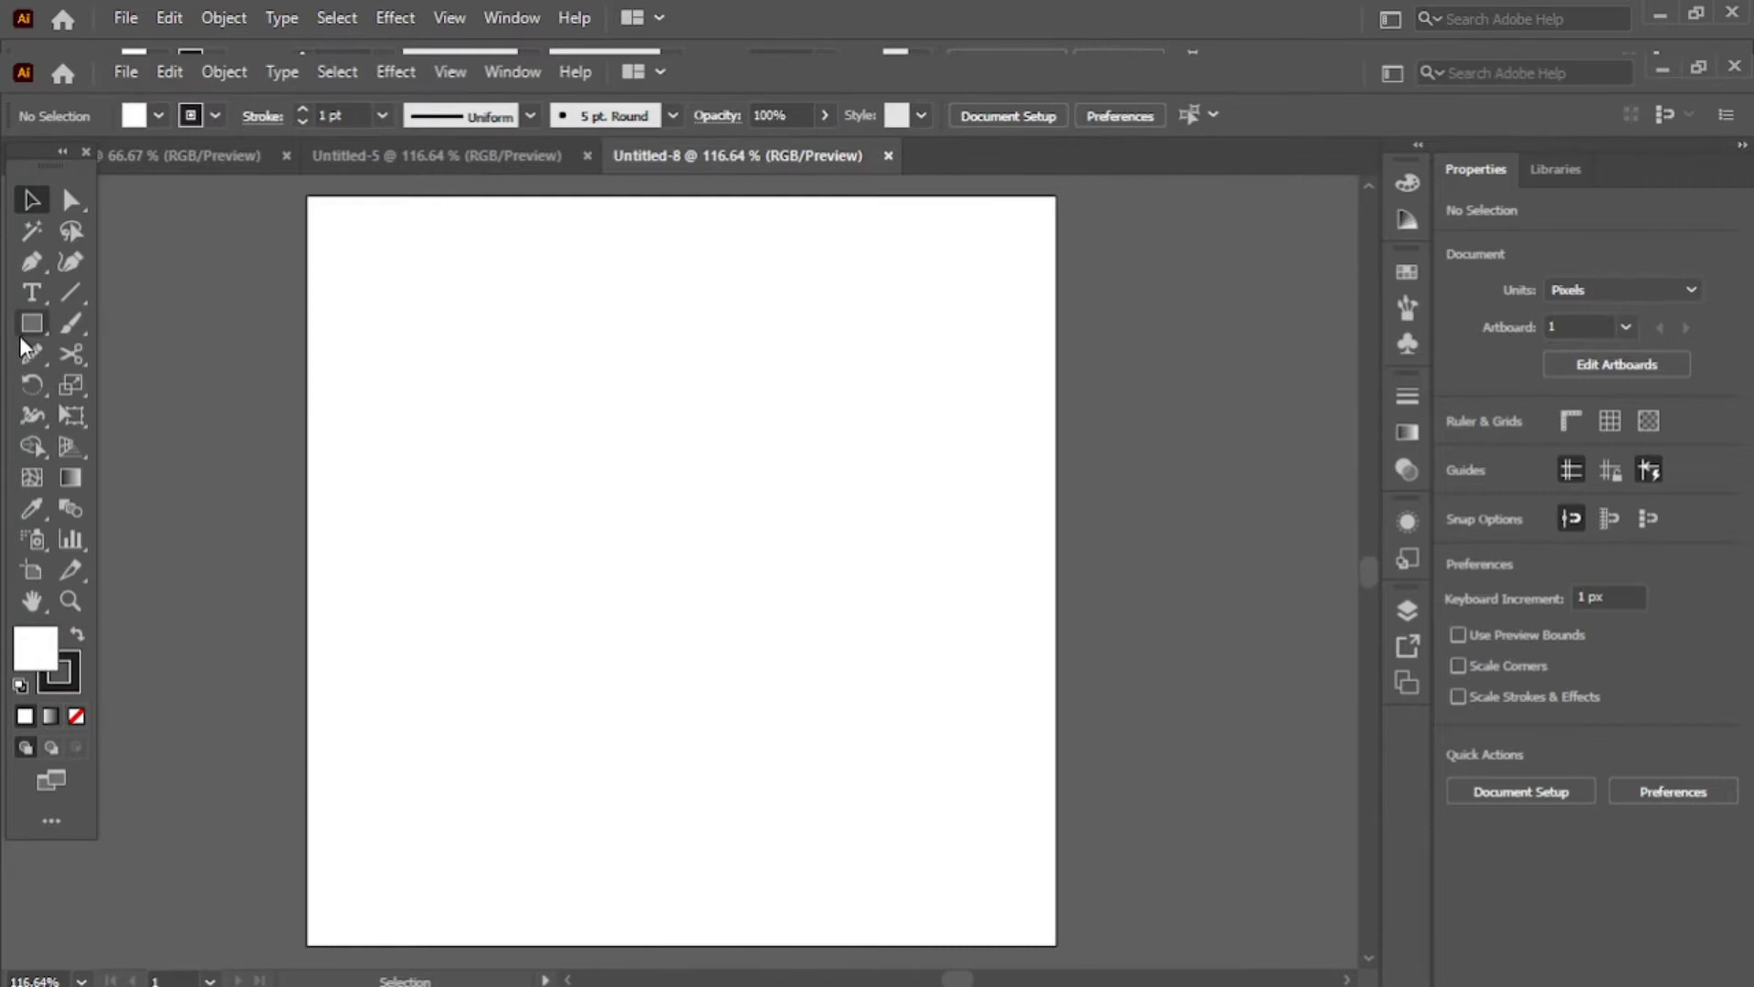
# Step: Draw a 360 x 360 px rectangle covering the whole artboard and fill it with black
pyautogui.rightClick(20, 335)
pyautogui.click(91, 327)
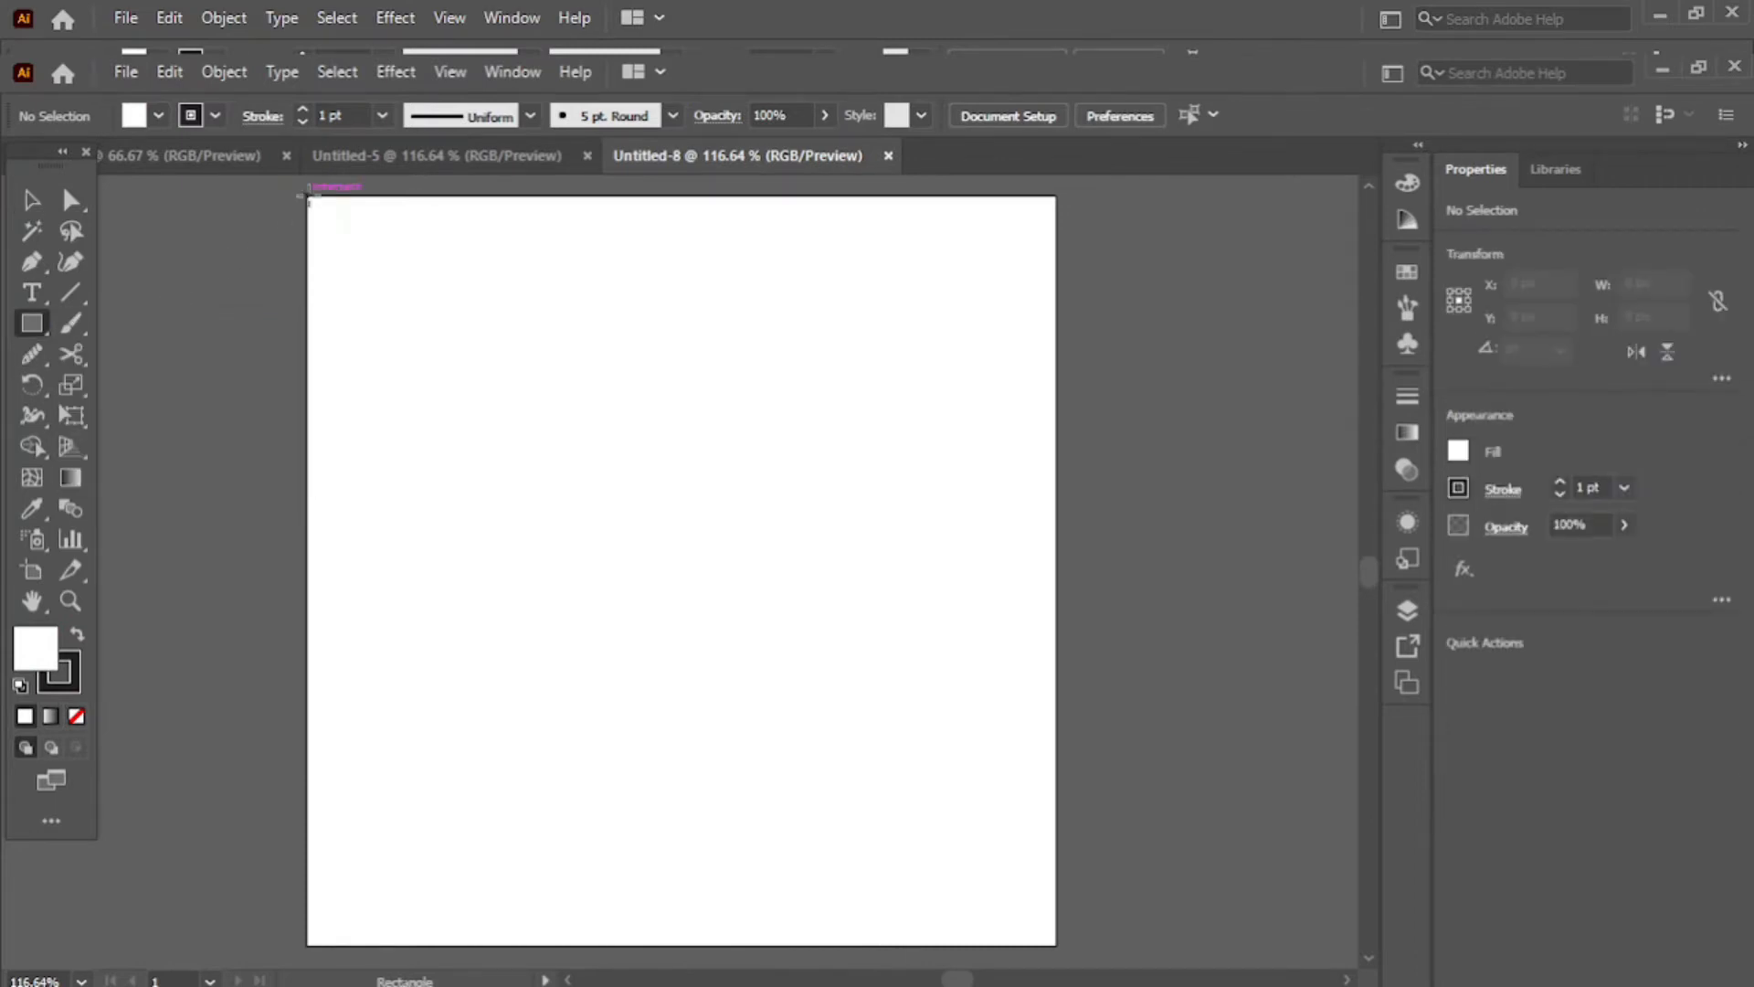
pyautogui.moveTo(309, 197); pyautogui.dragTo(1057, 942)
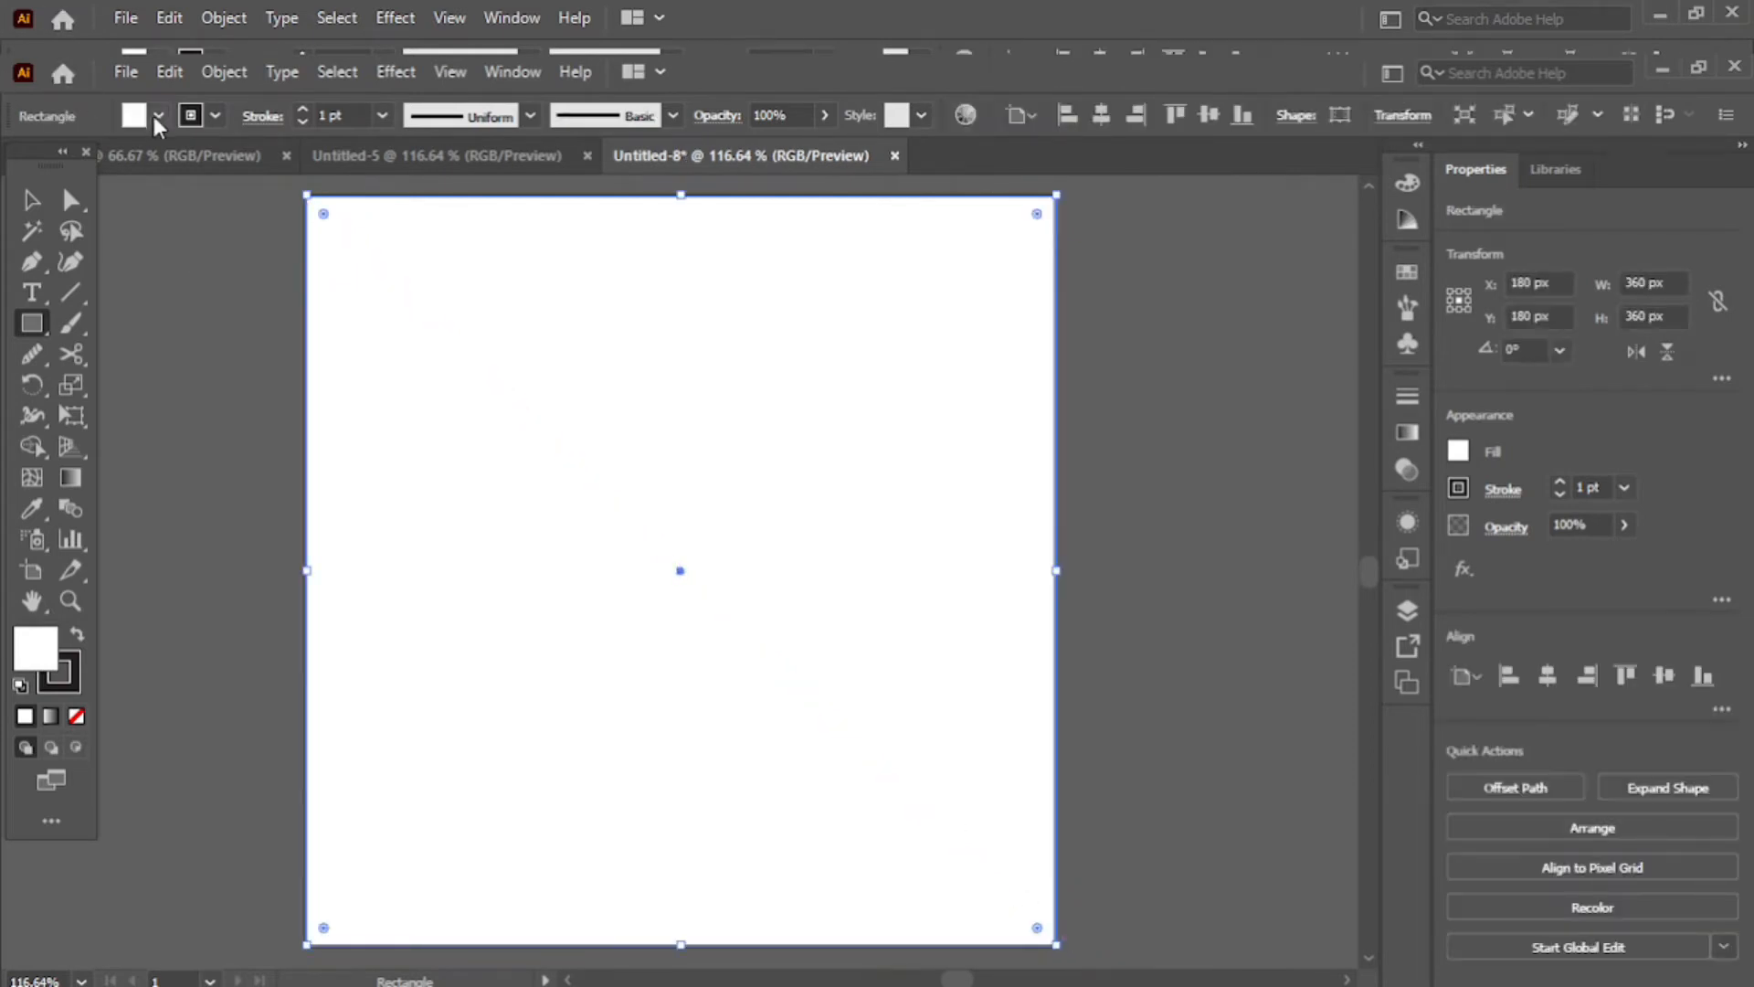
pyautogui.click(157, 116)
pyautogui.click(71, 162)
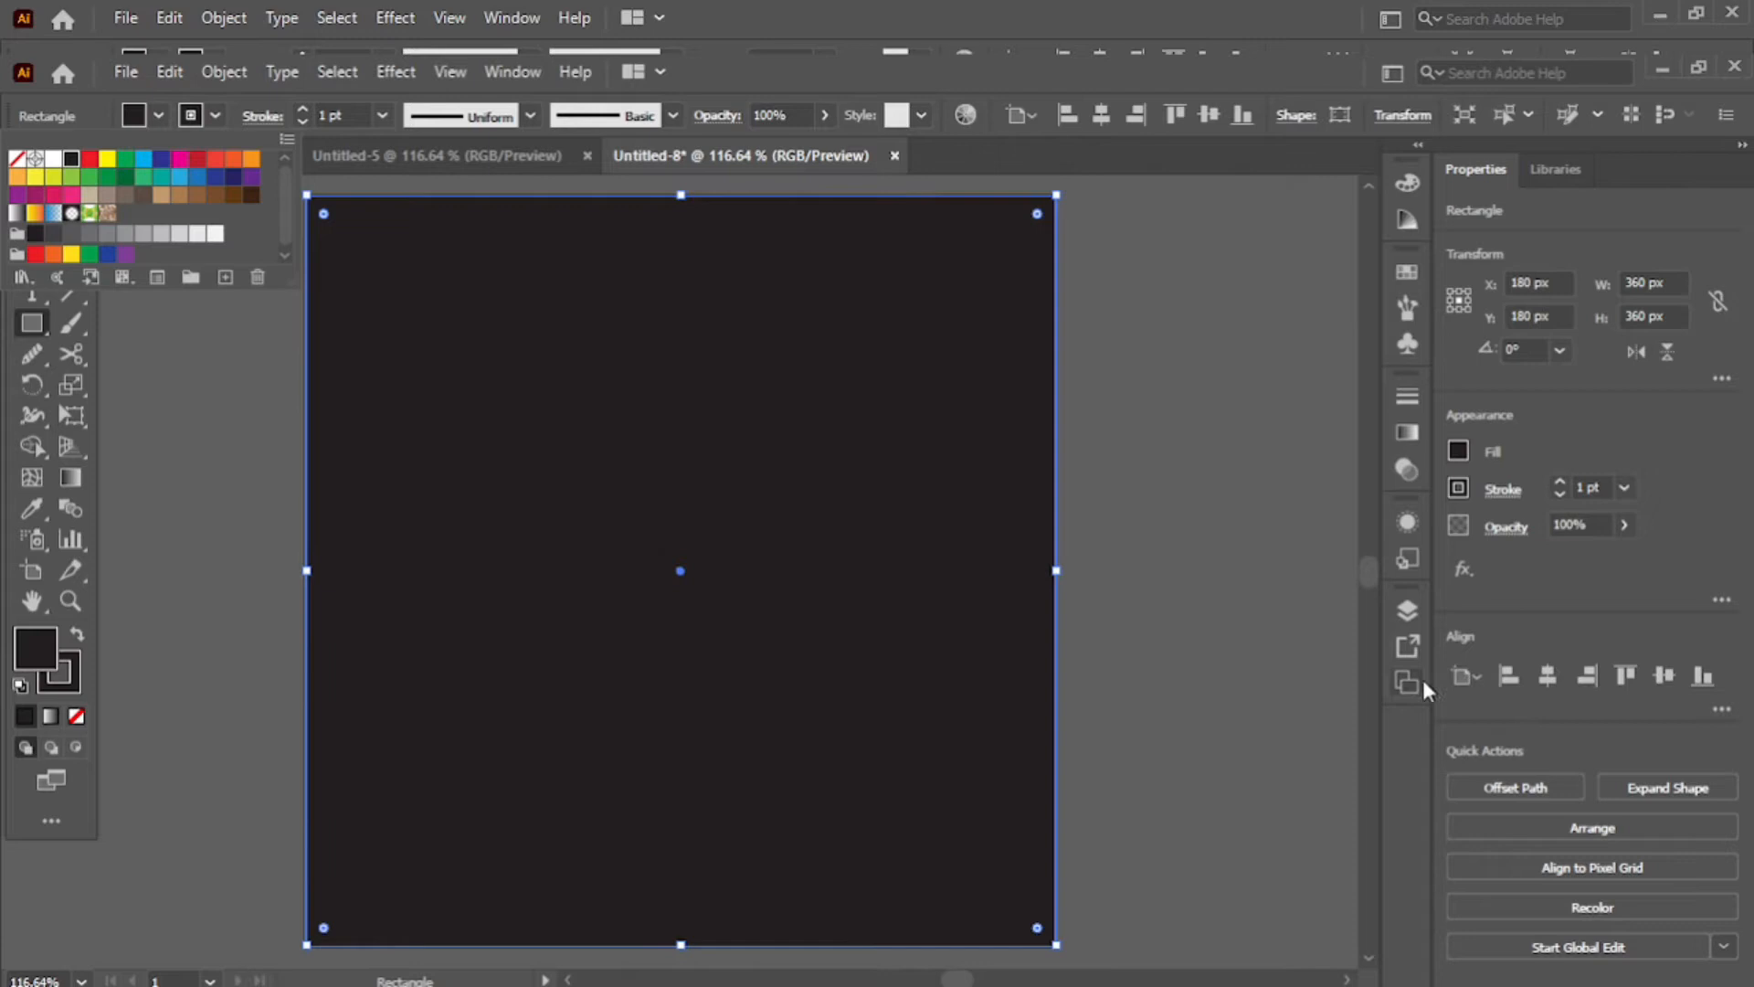
# Step: Lock the black background rectangle inside Layer 1
pyautogui.click(1417, 618)
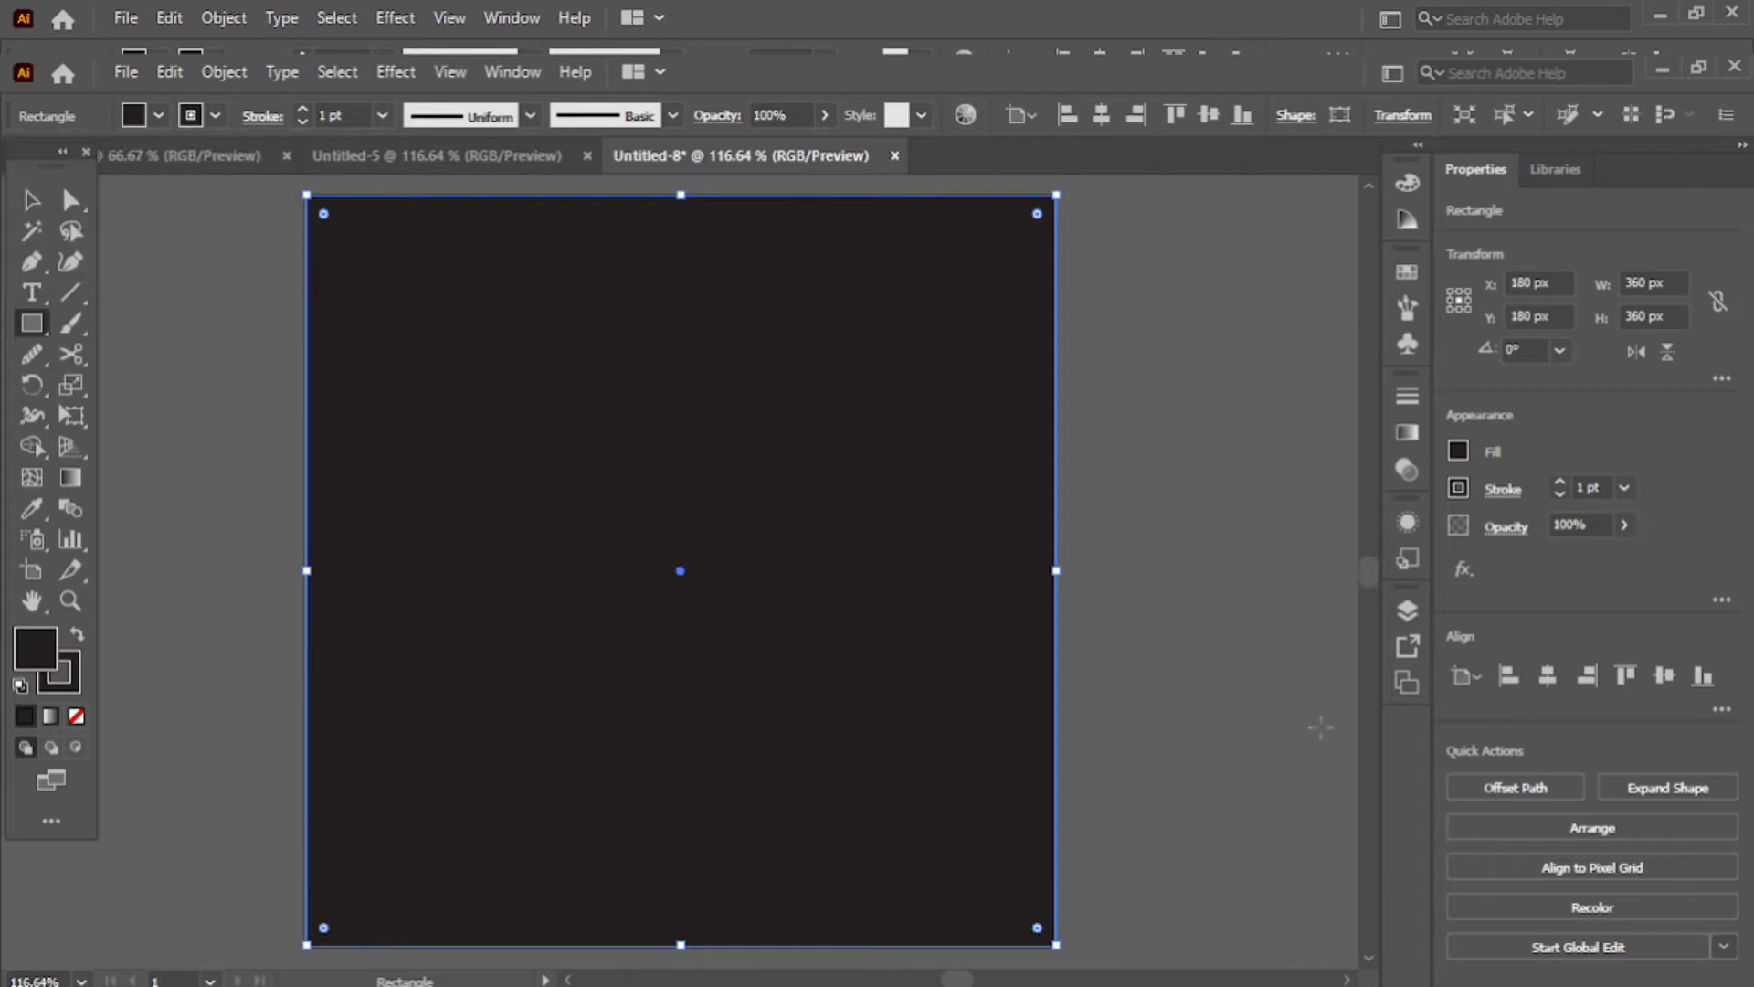
pyautogui.click(1405, 609)
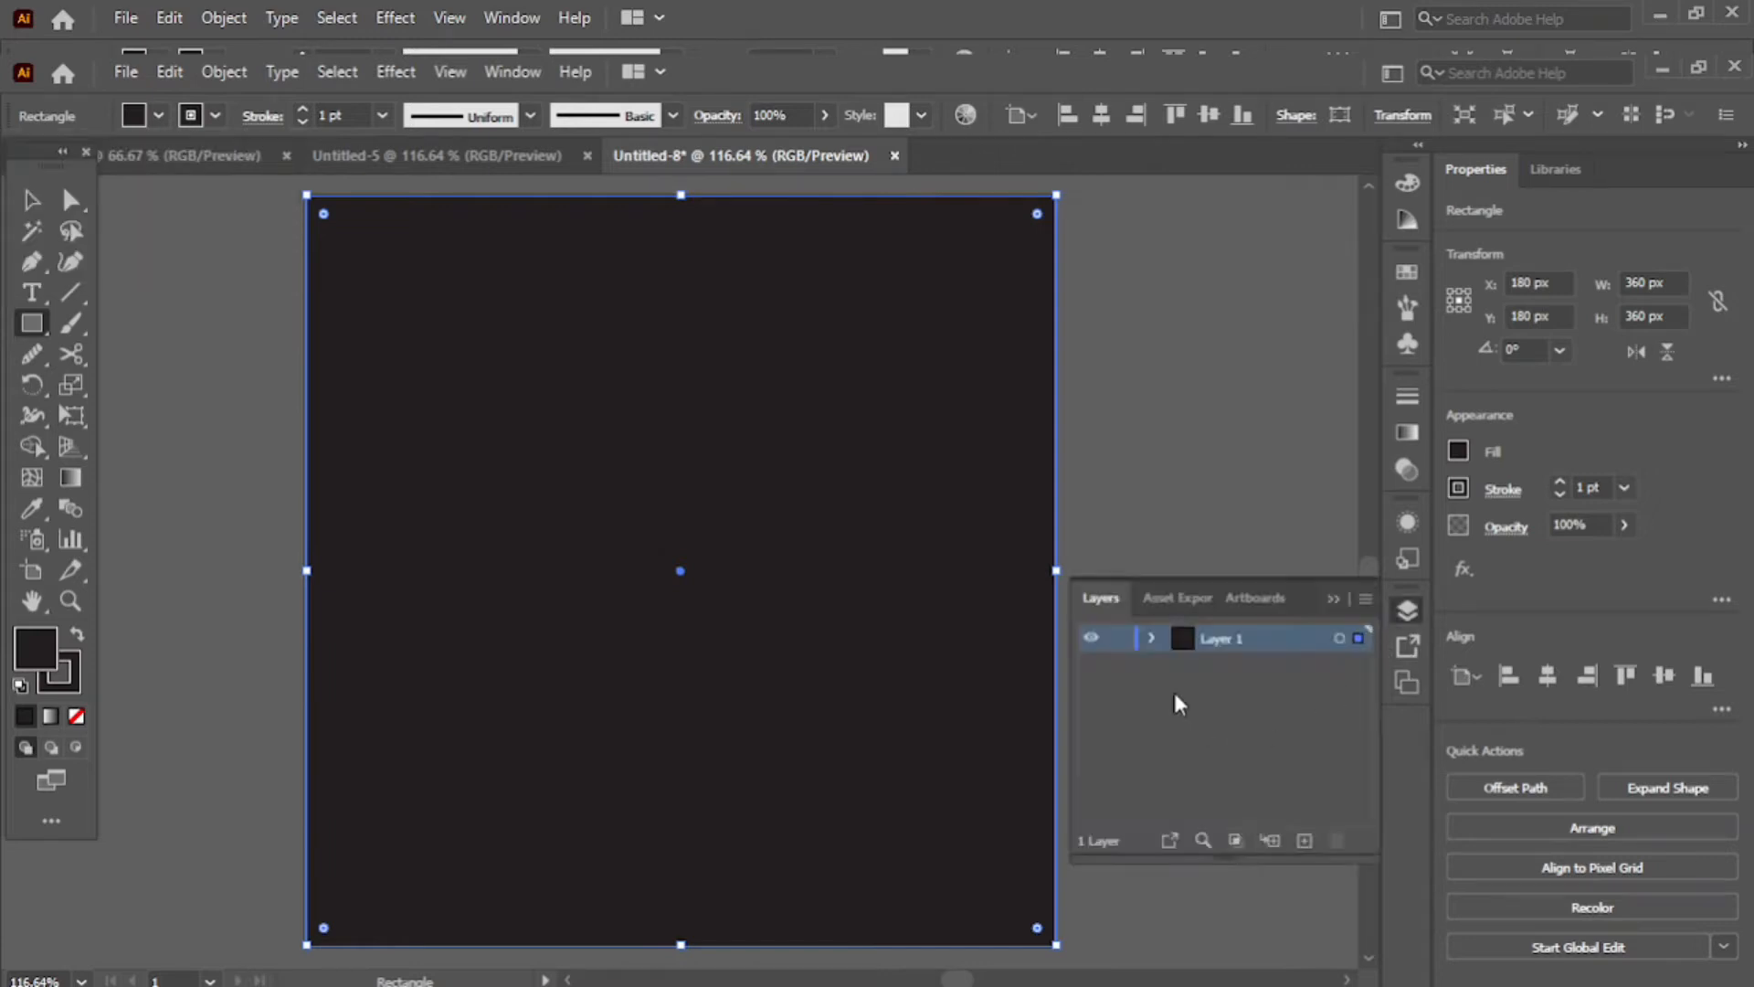
pyautogui.click(1151, 638)
pyautogui.click(1119, 665)
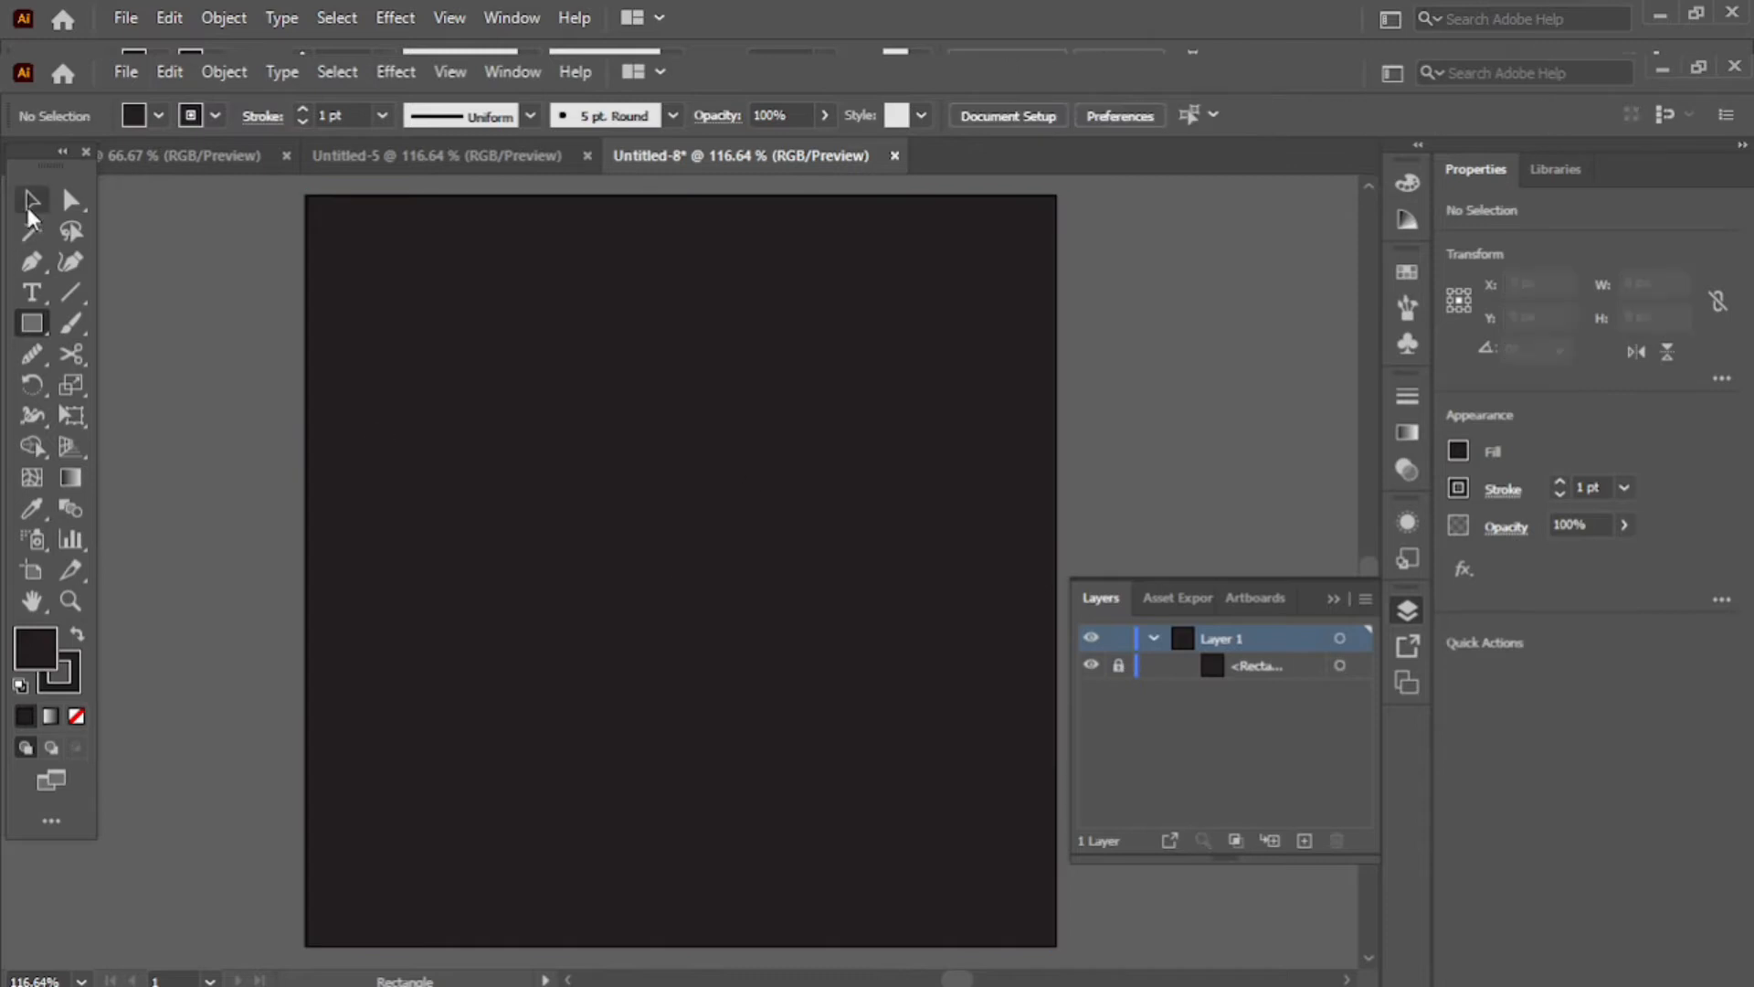
# Step: Add the point text "7" in the upper part of the artboard
pyautogui.click(31, 293)
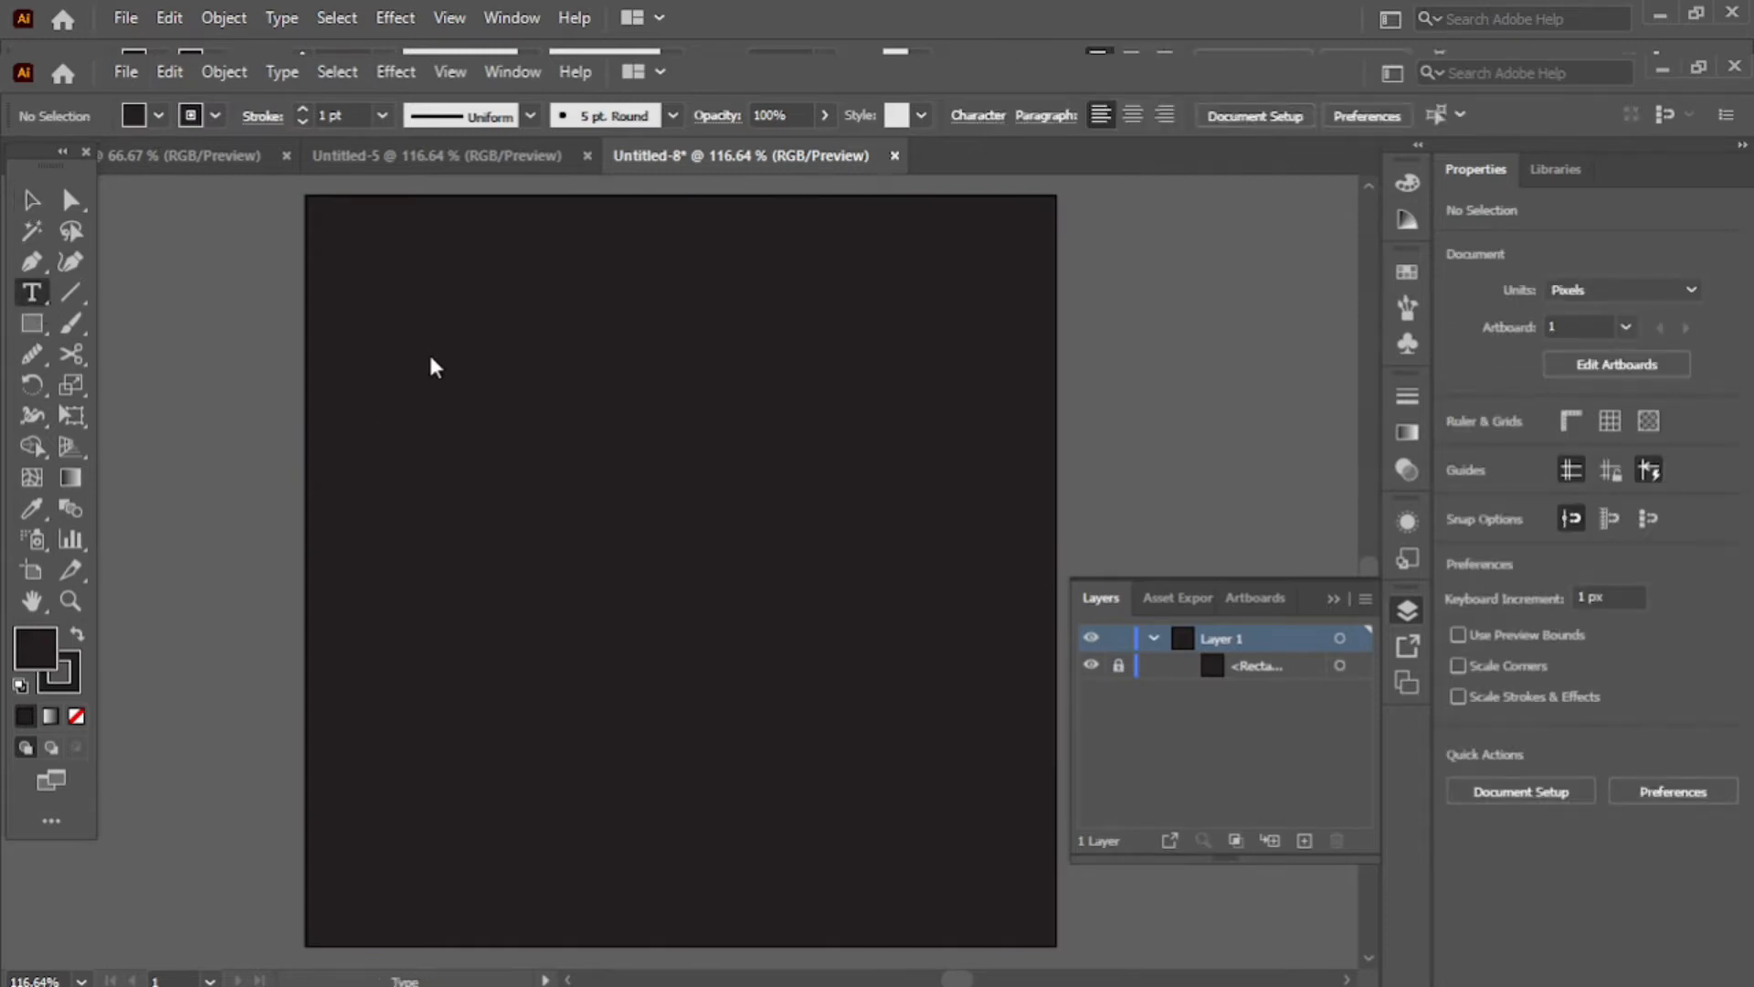
pyautogui.click(562, 384)
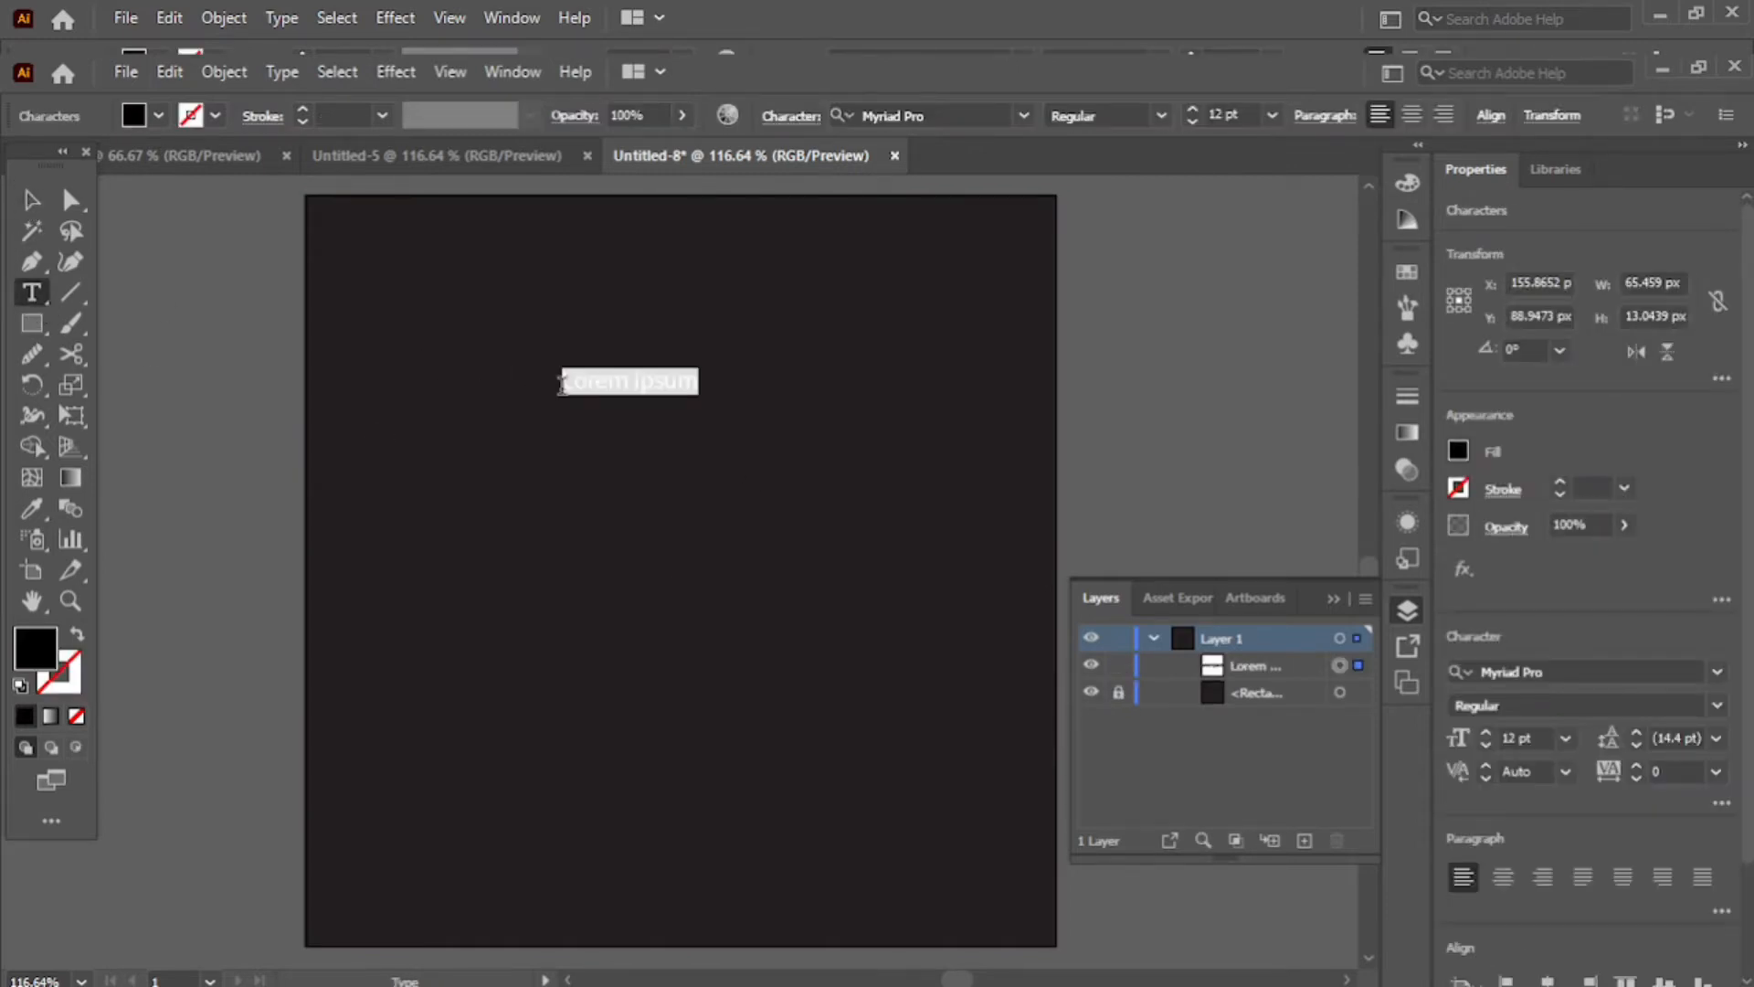
pyautogui.write('7')
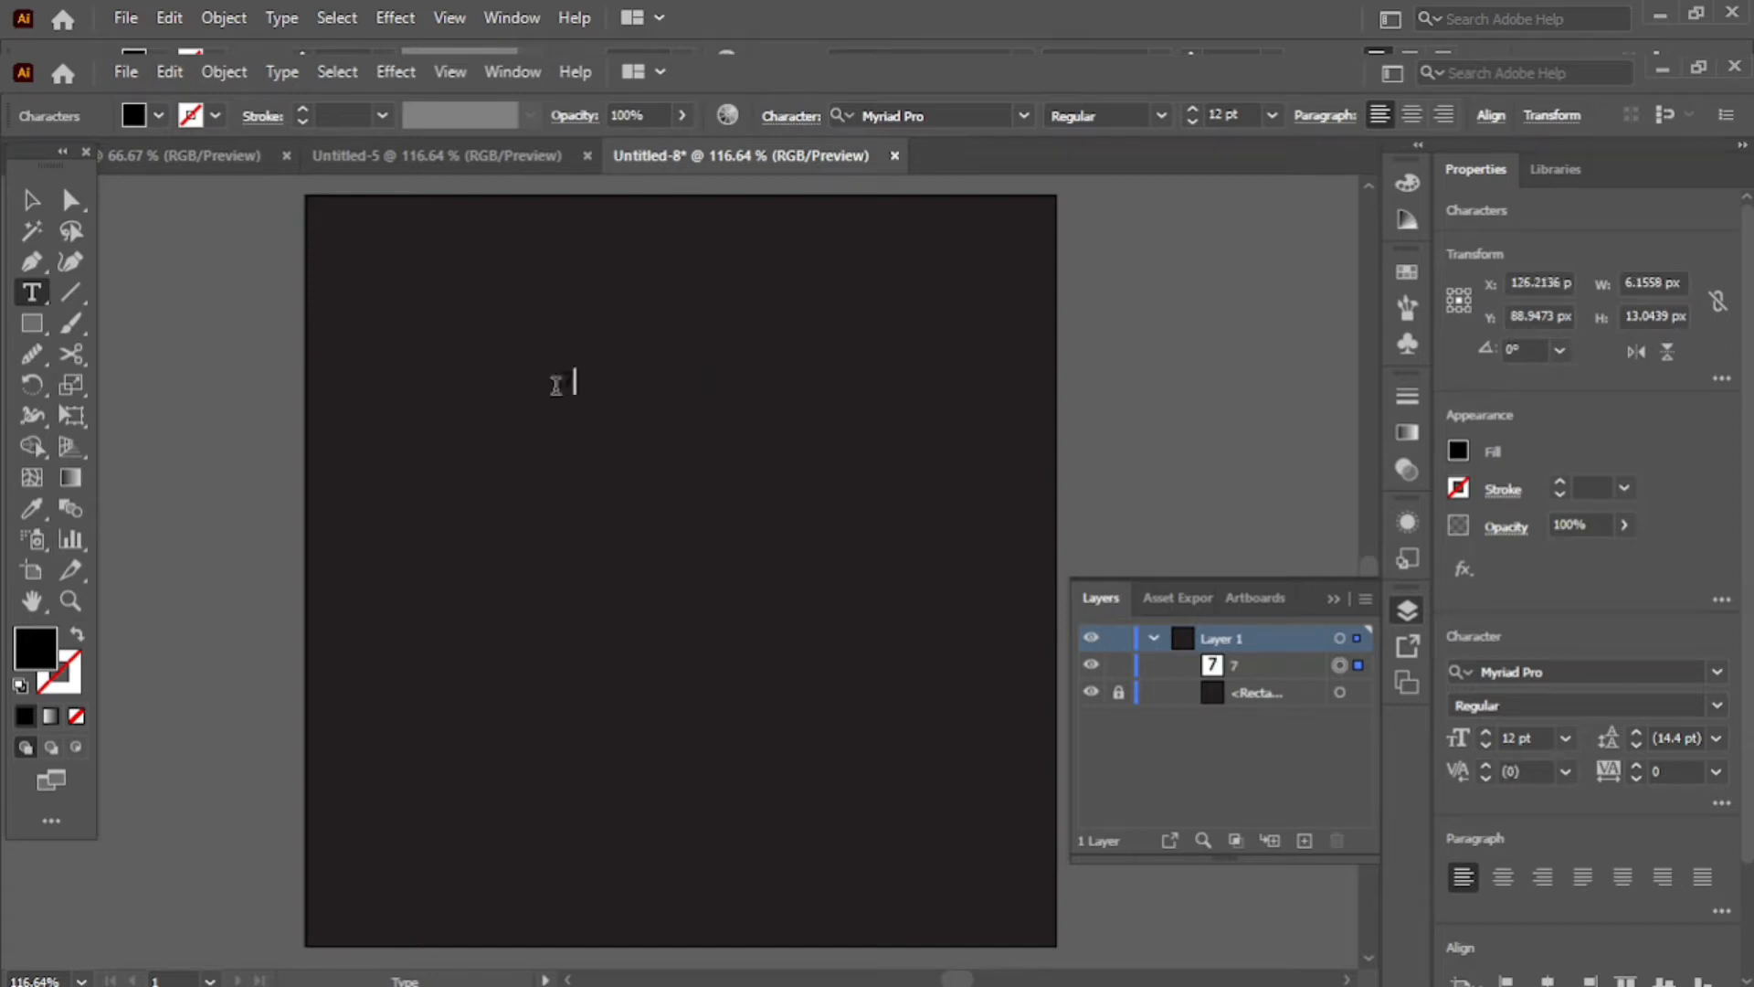
# Step: Fill the text 7 with white
pyautogui.click(159, 116)
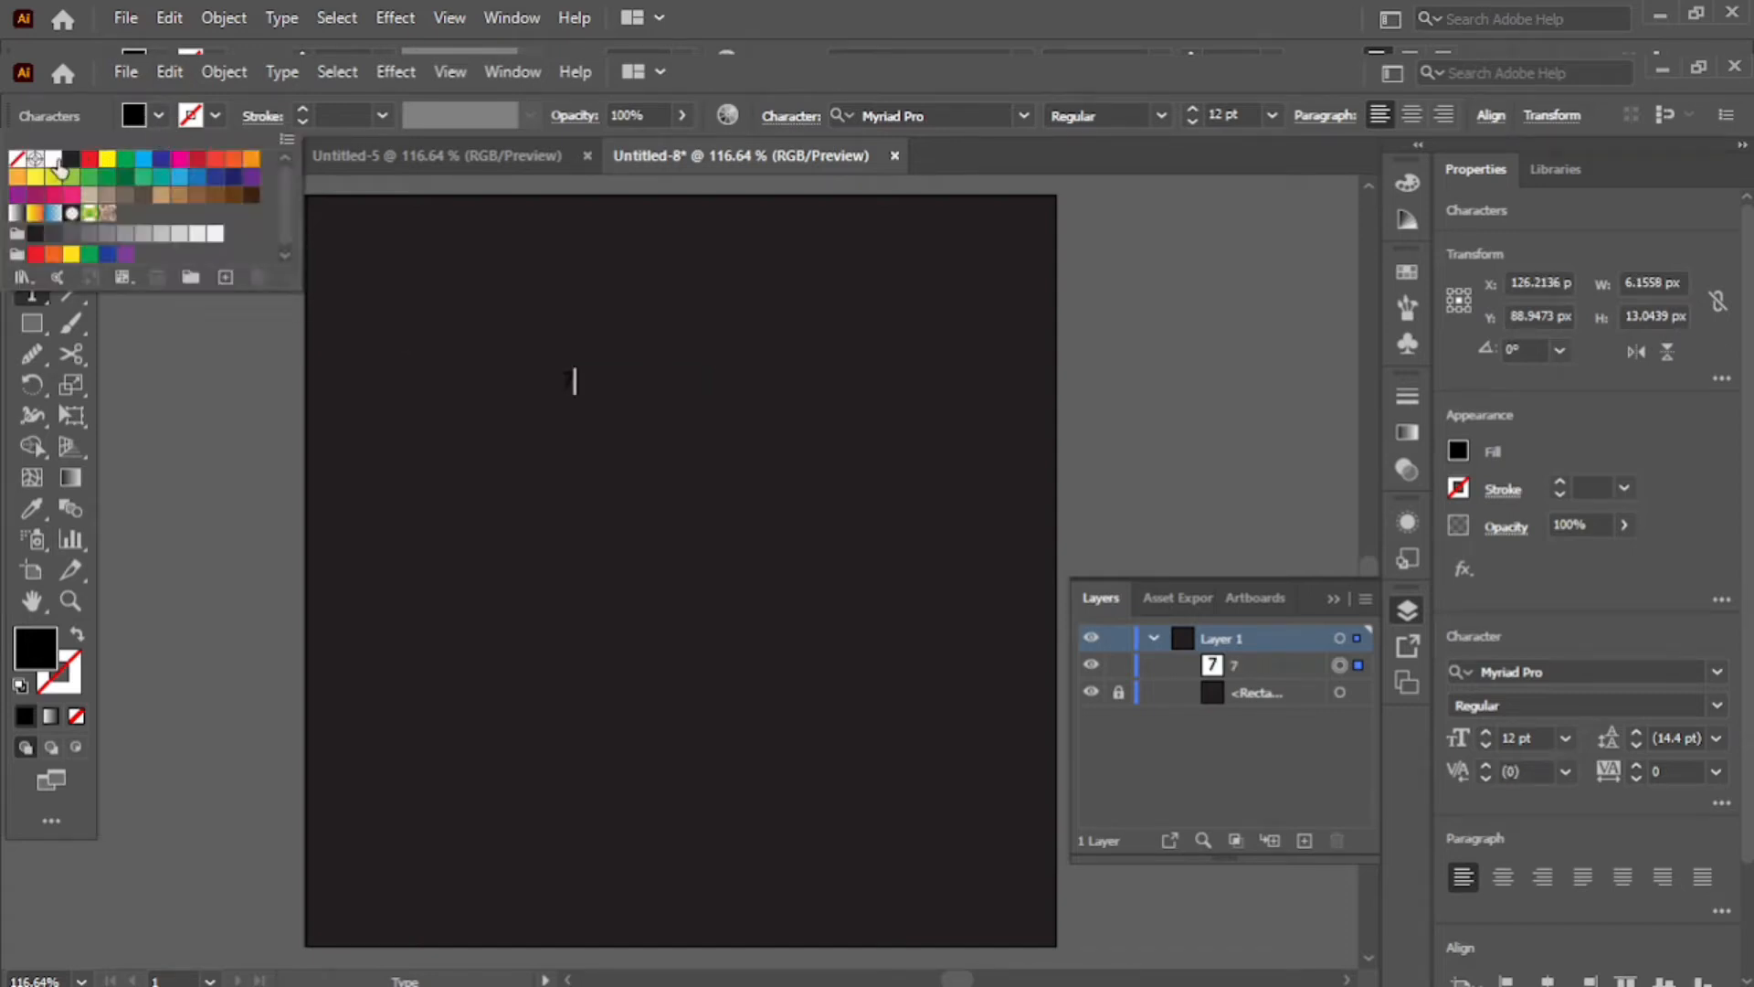
pyautogui.click(51, 160)
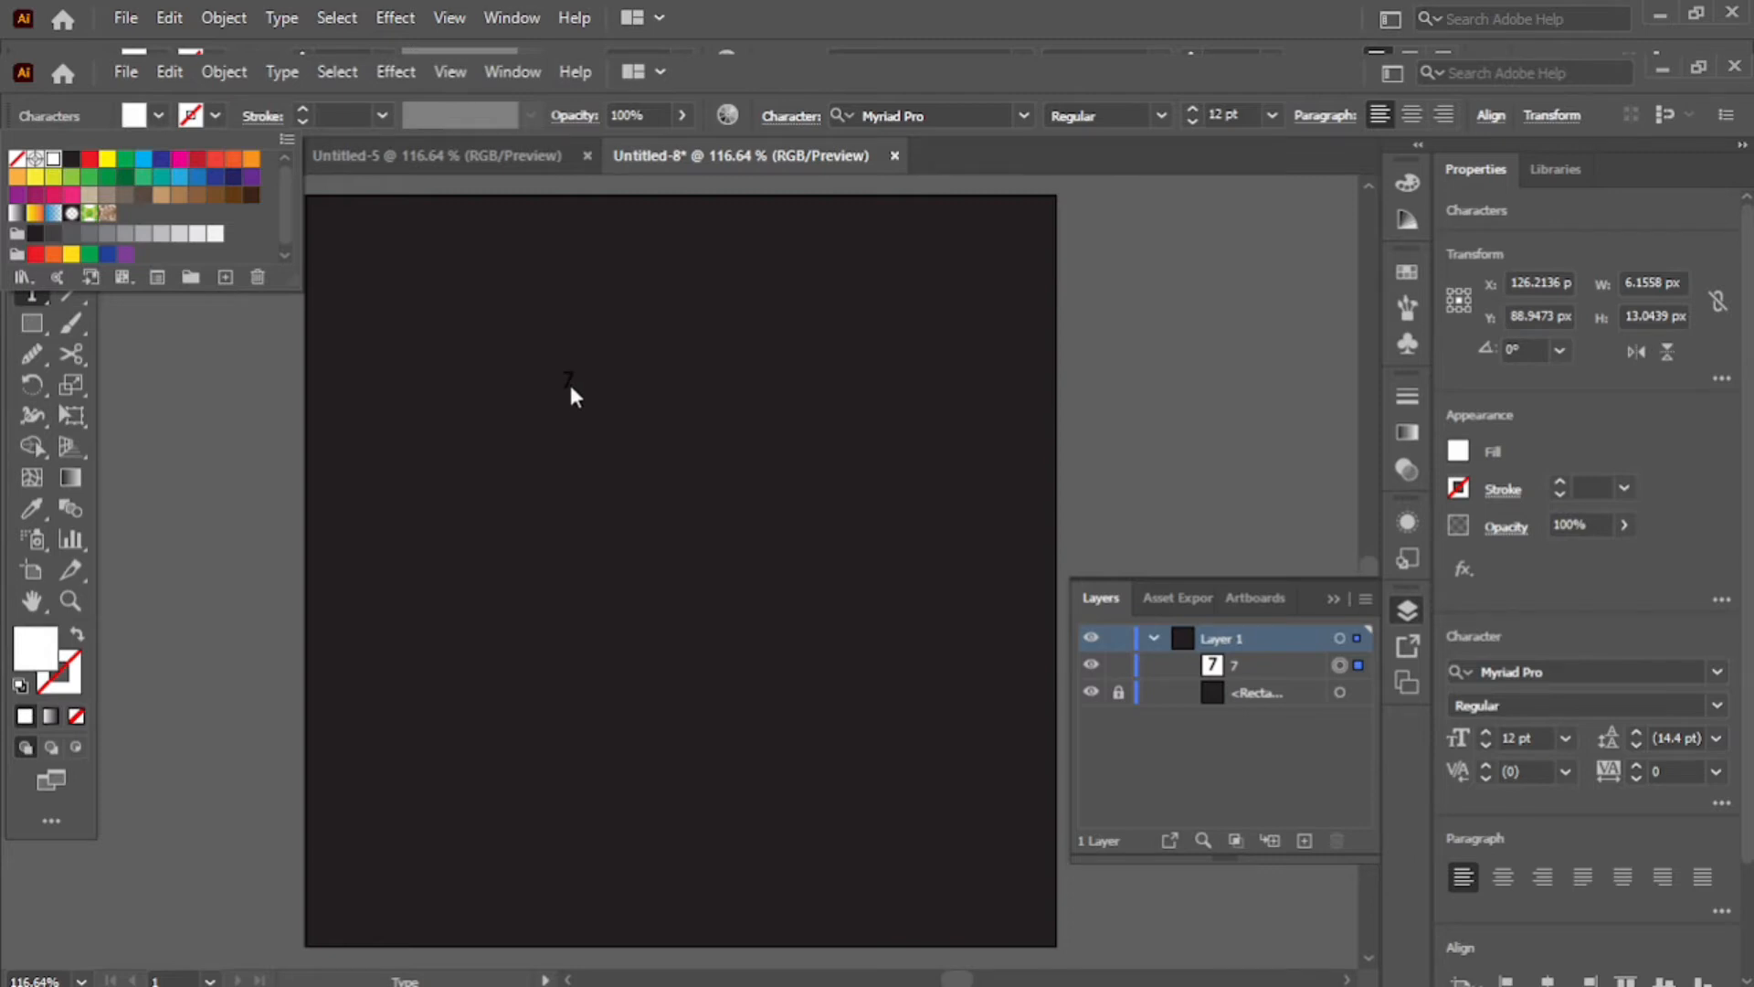
pyautogui.click(568, 381)
pyautogui.click(30, 199)
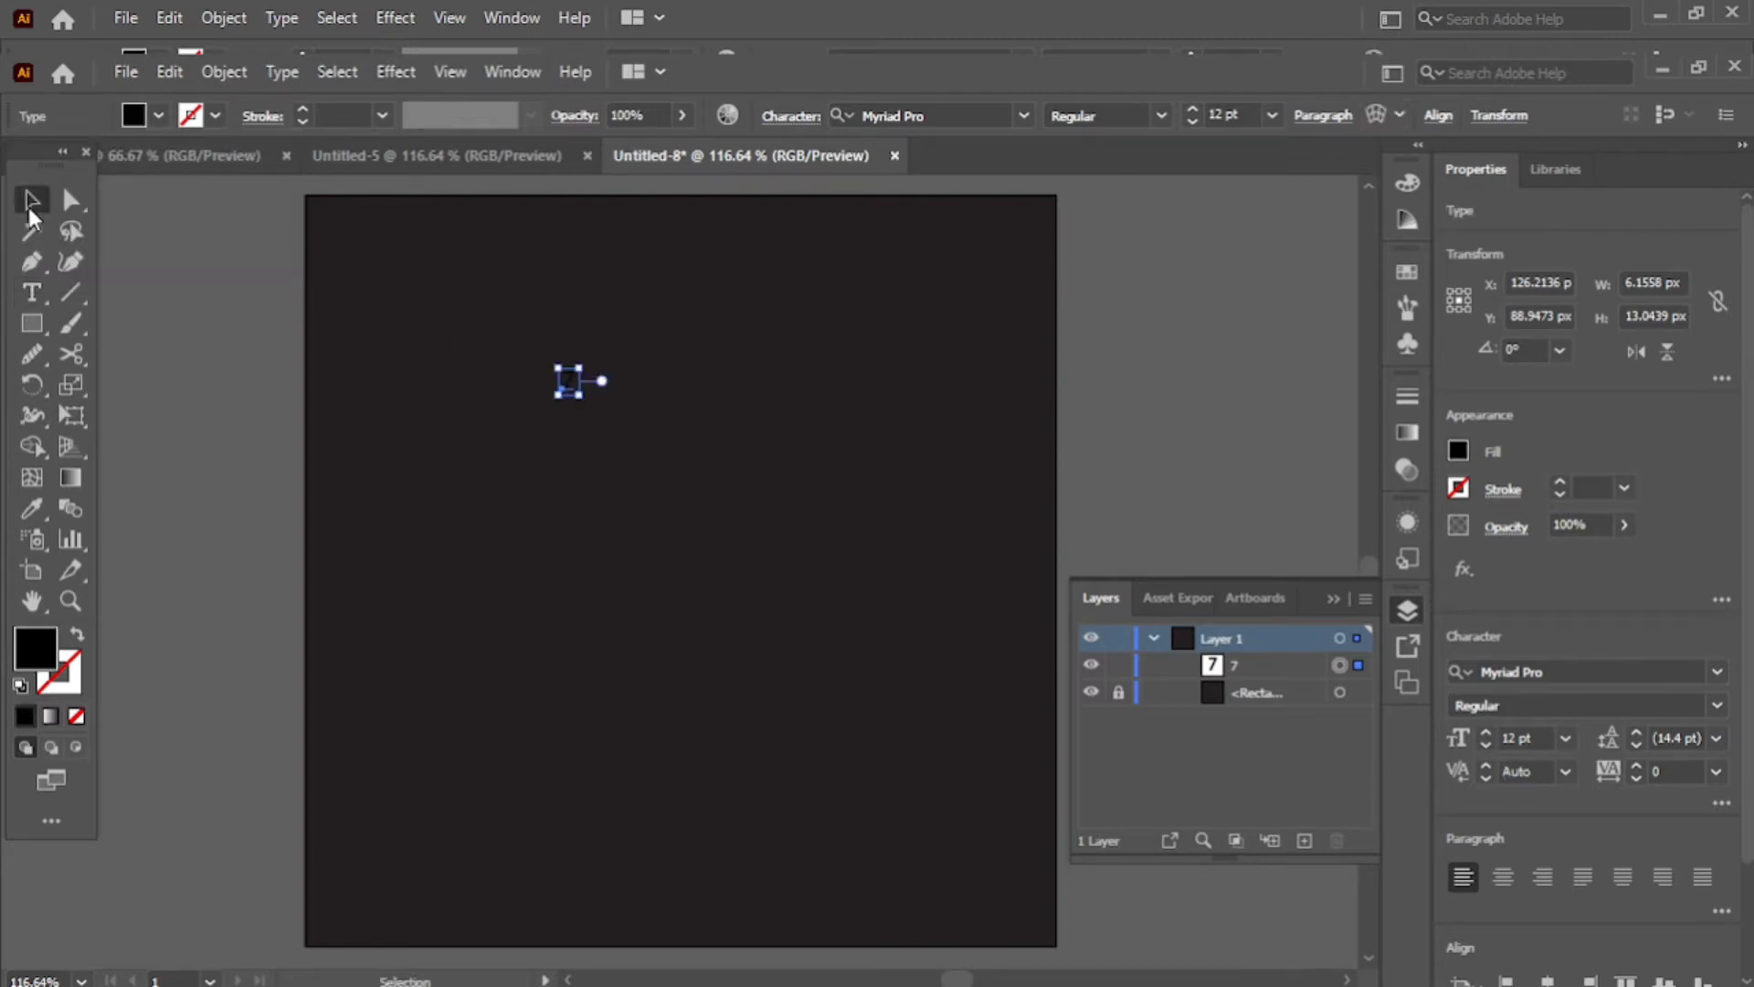
pyautogui.click(159, 116)
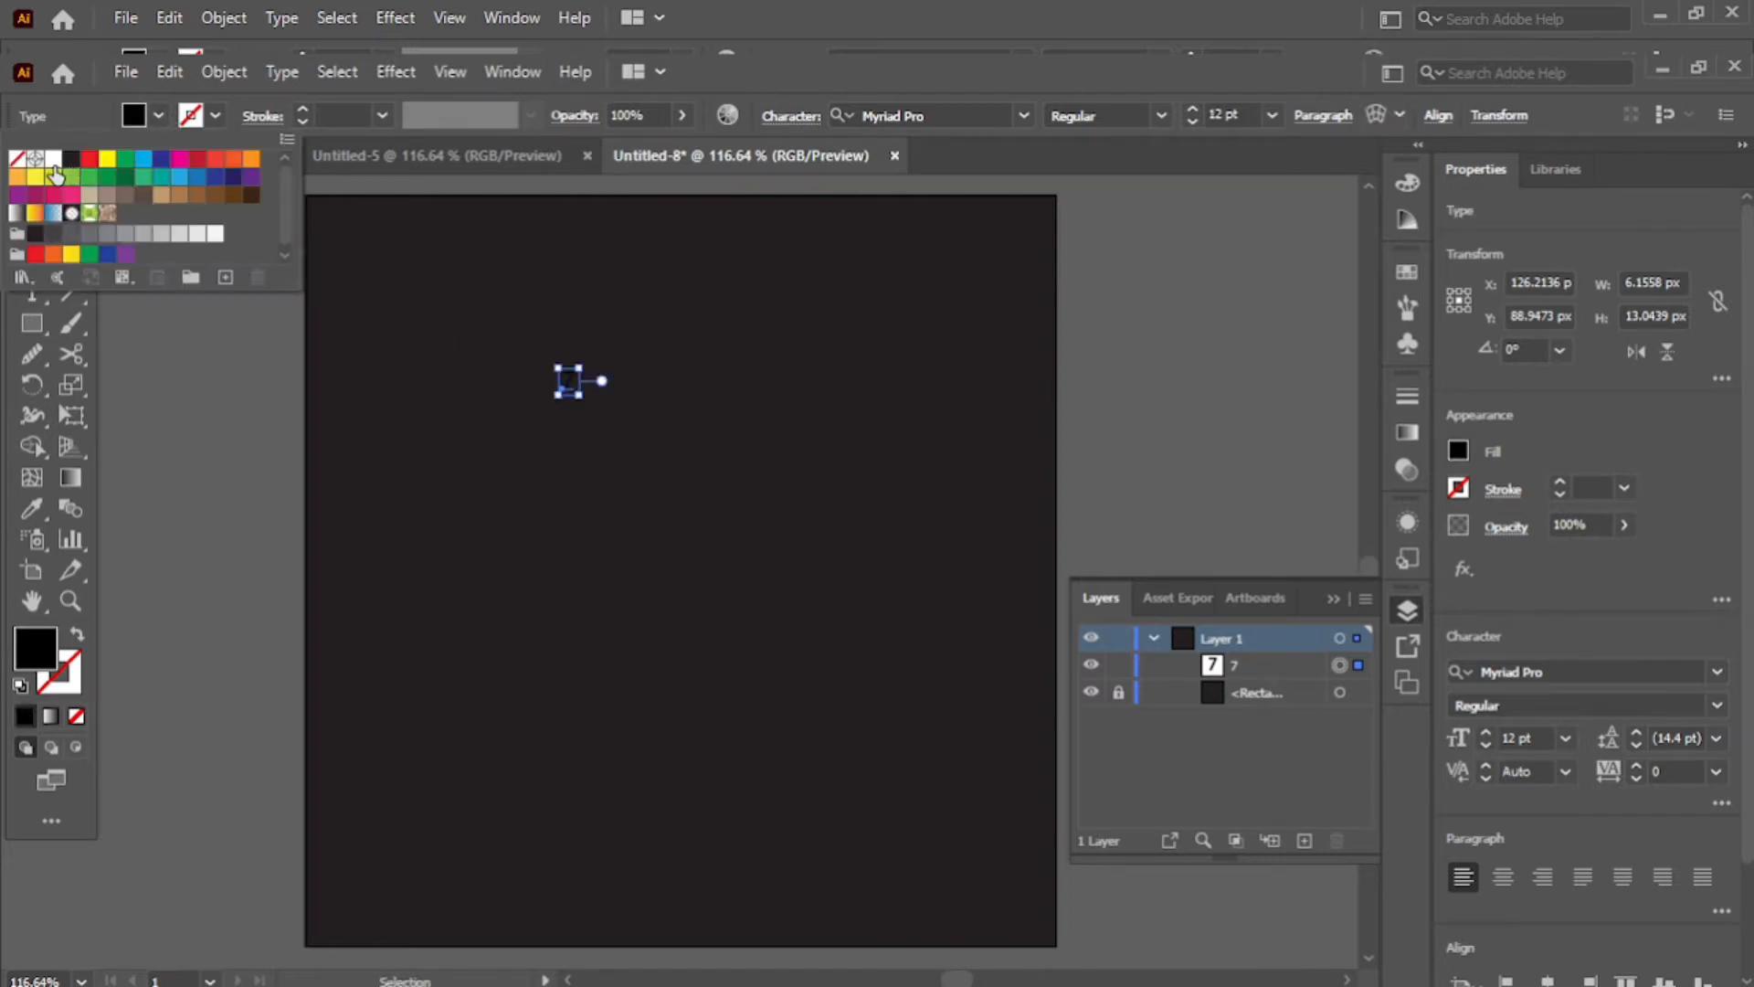
pyautogui.click(53, 163)
pyautogui.click(574, 387)
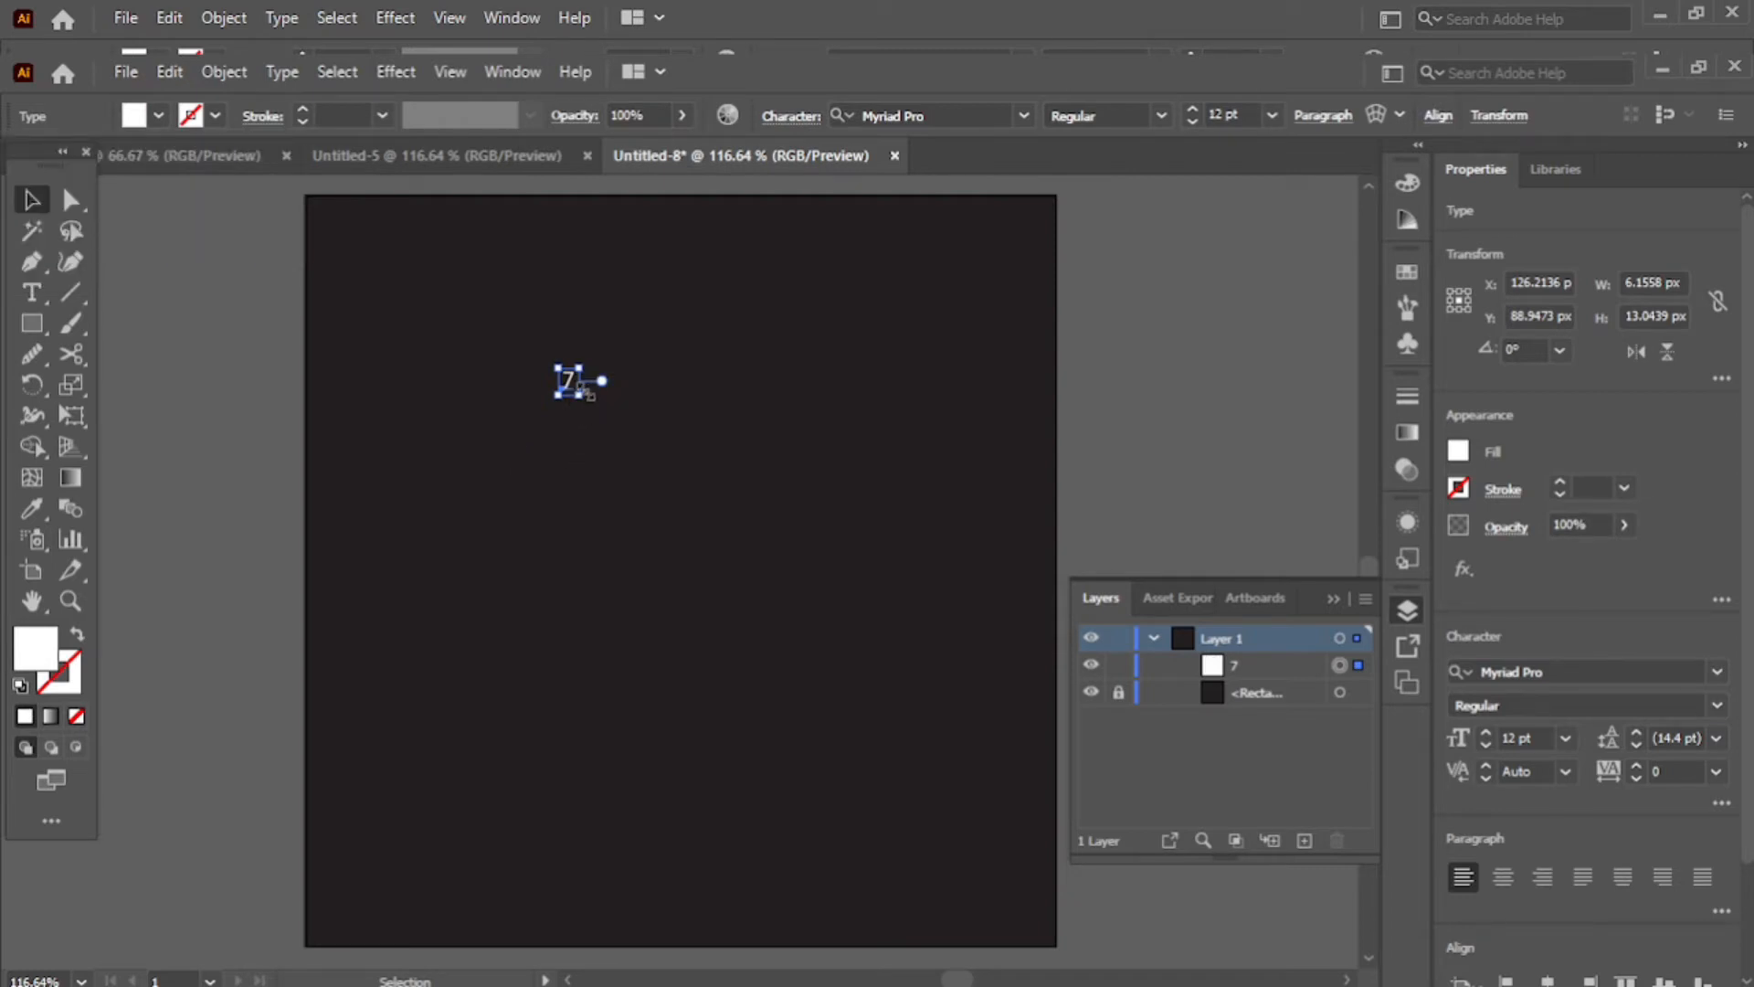
# Step: Enlarge the 7 to about 180 pt near the artboard's center and change its font to Stencil
pyautogui.moveTo(589, 394); pyautogui.dragTo(756, 627)
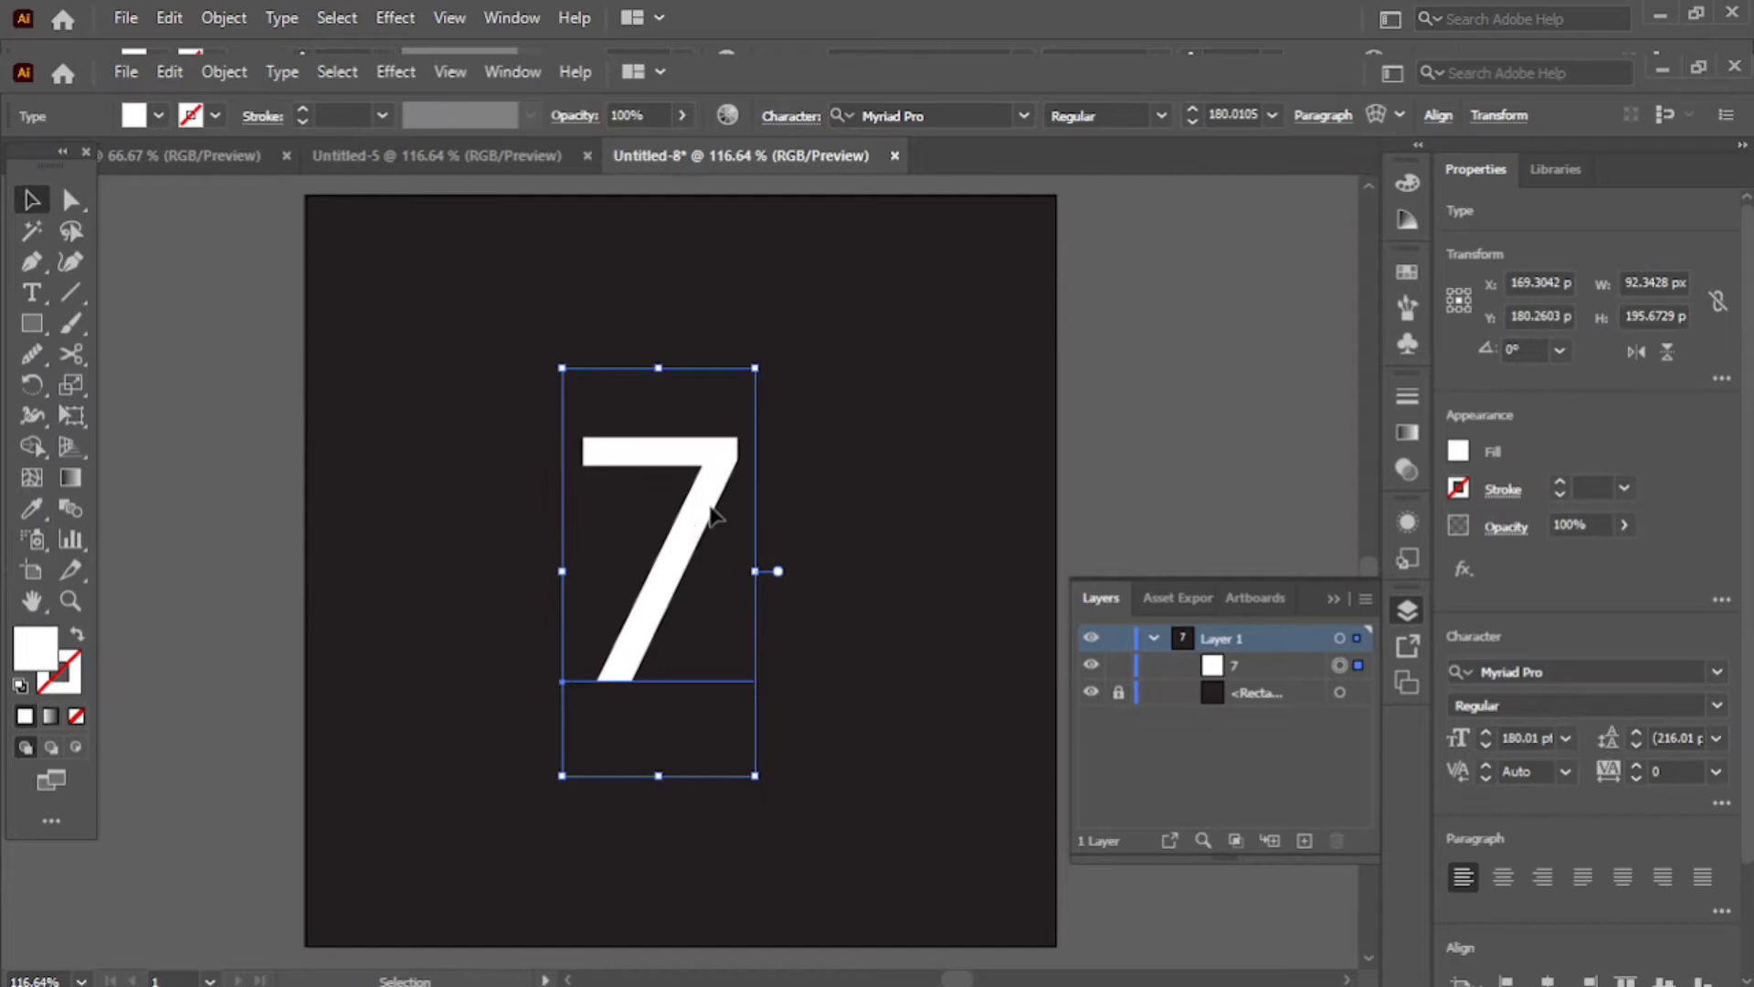
pyautogui.moveTo(694, 512); pyautogui.dragTo(744, 486)
pyautogui.click(932, 111)
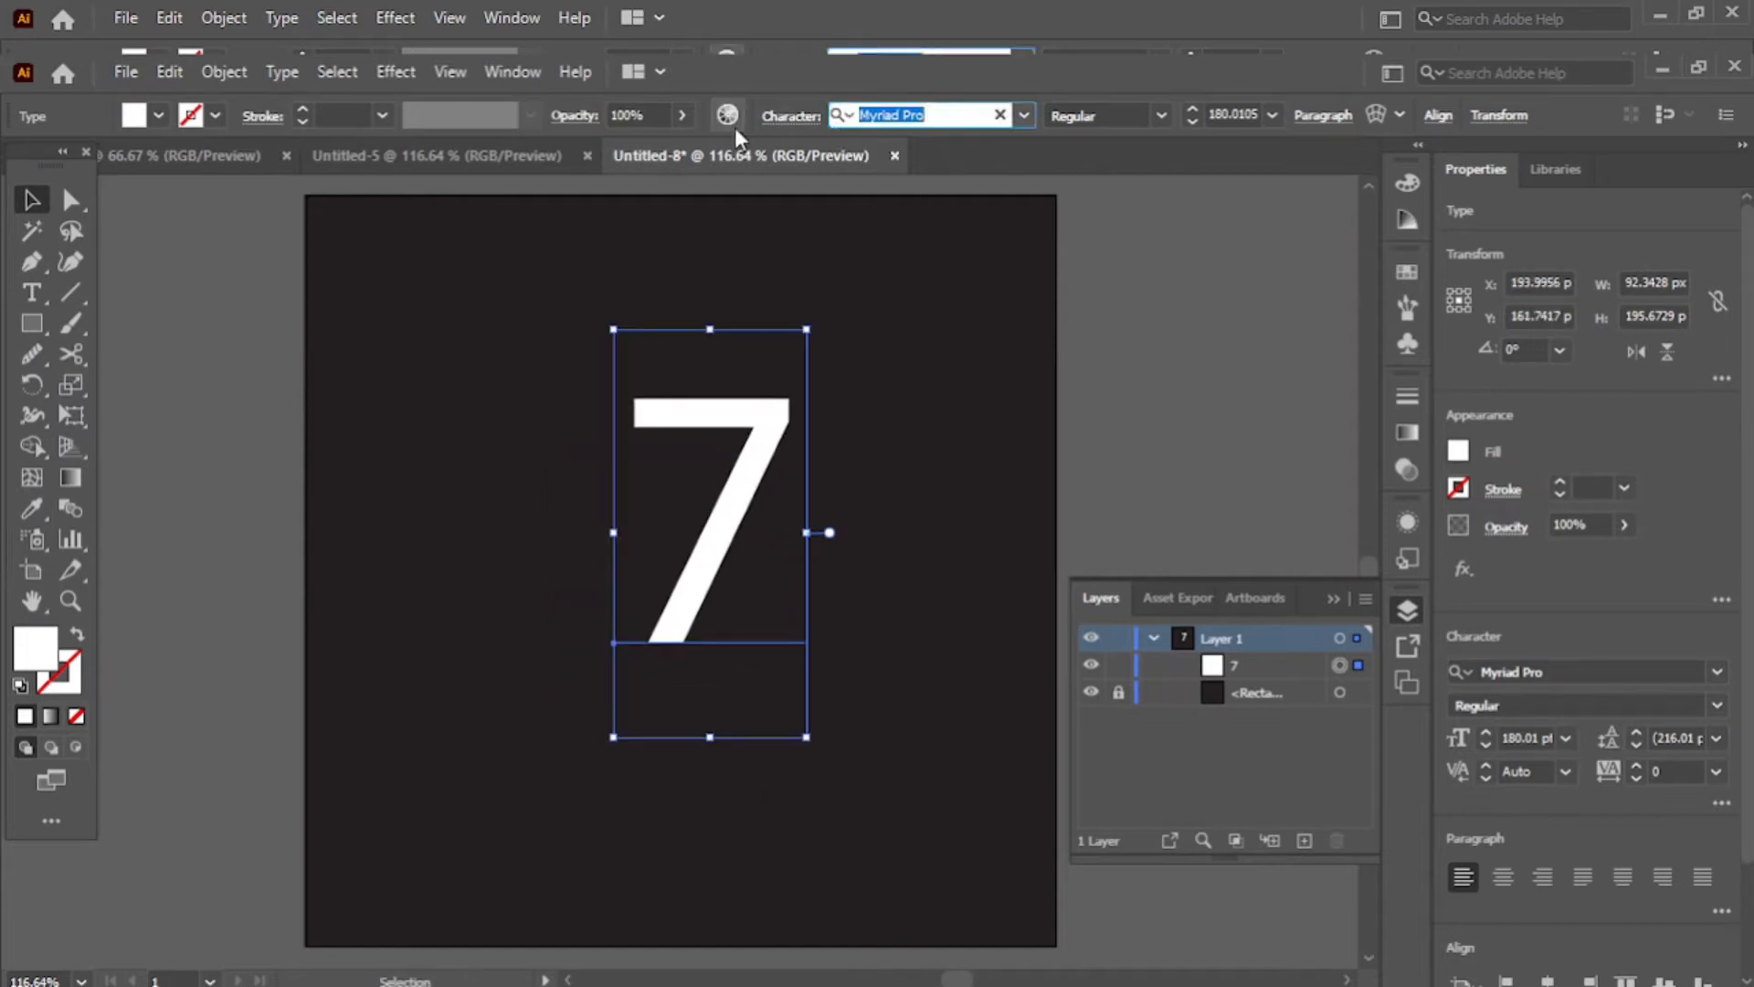
pyautogui.write('St')
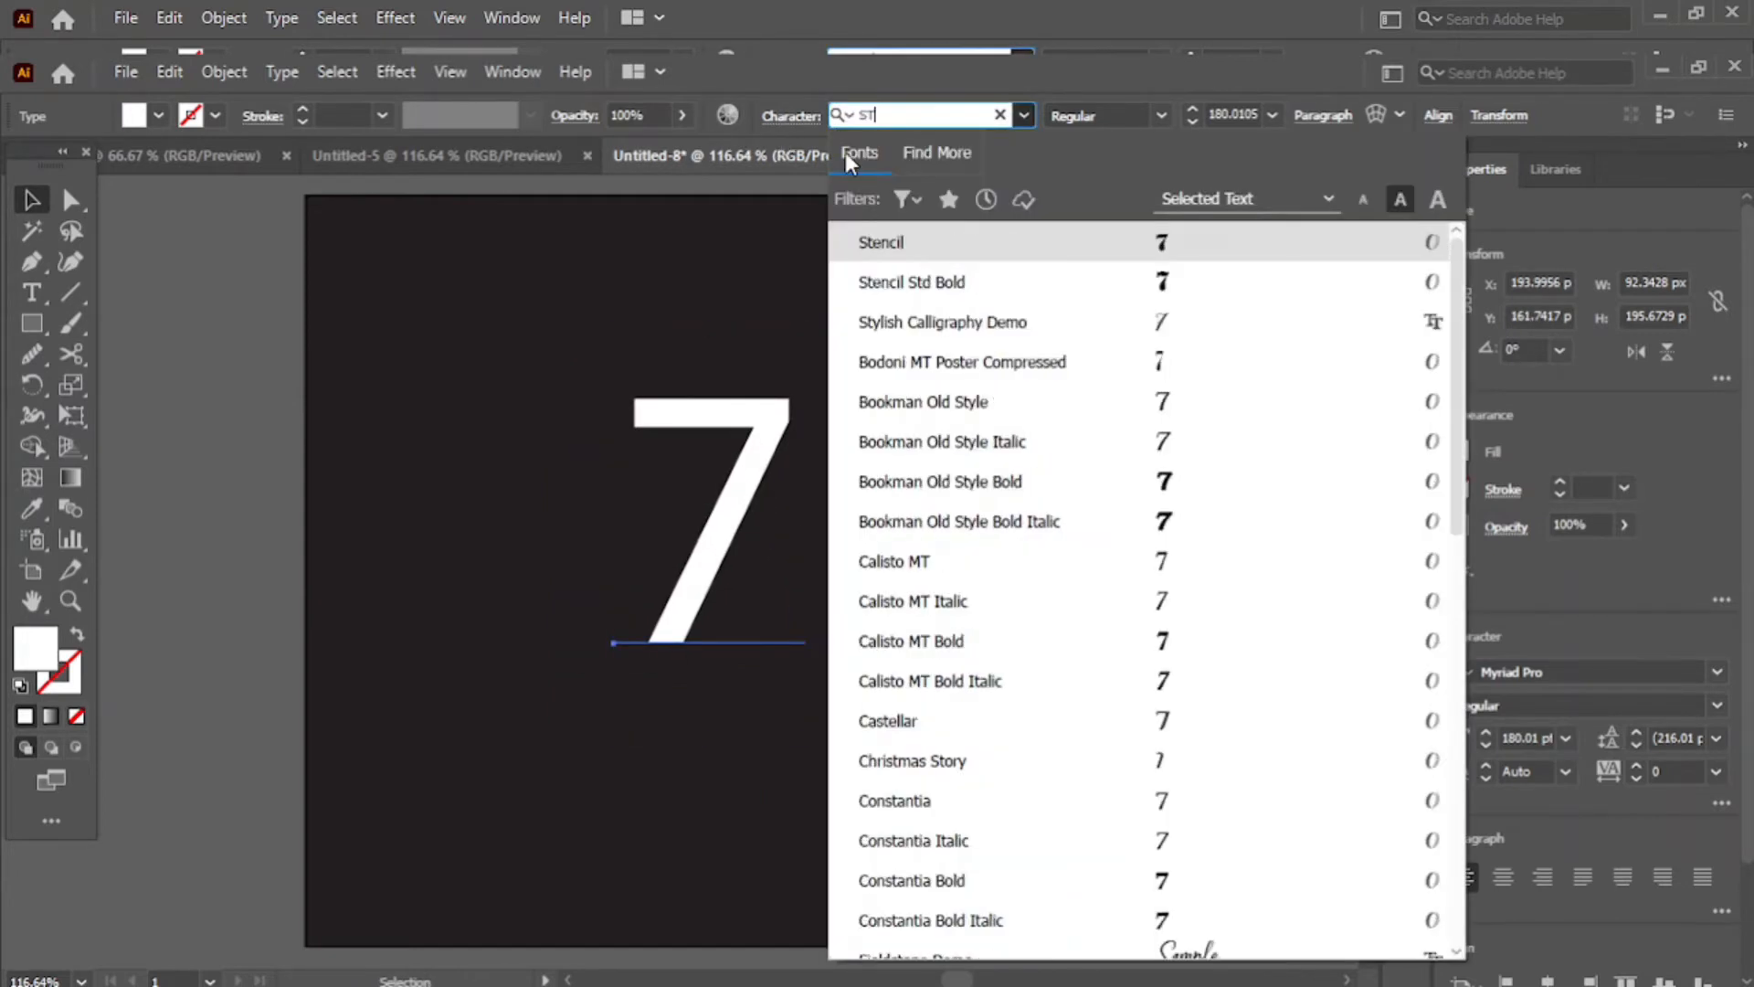
pyautogui.click(925, 240)
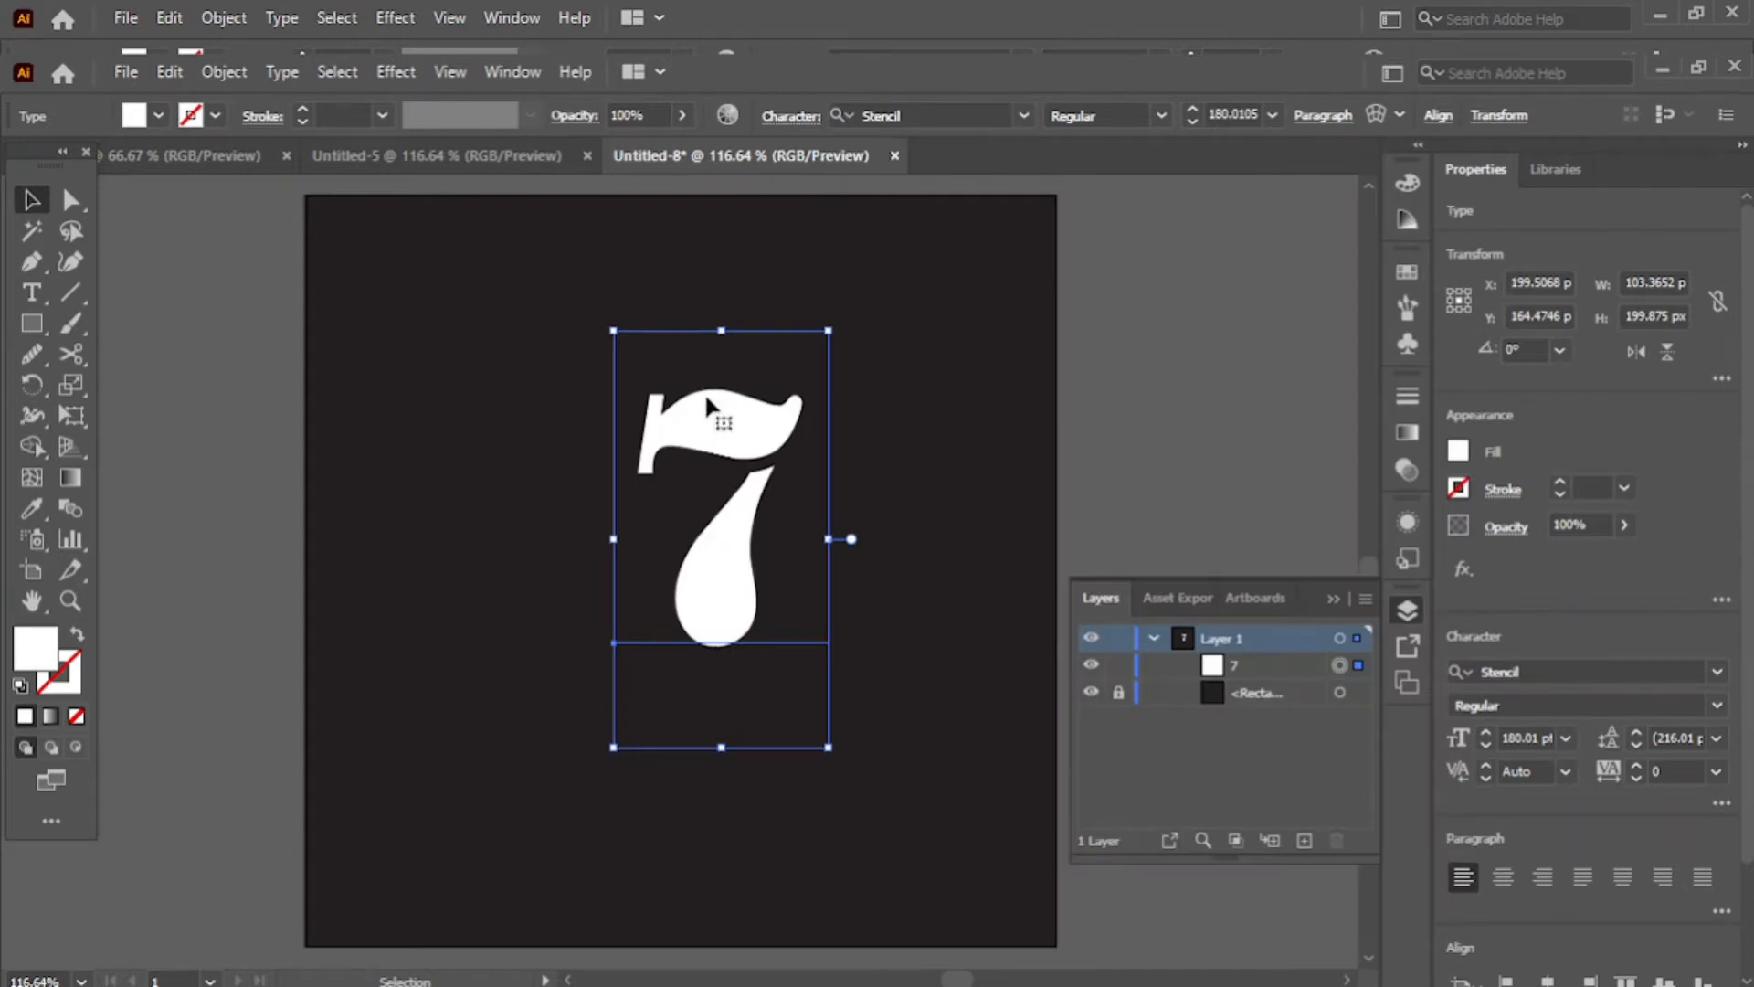
# Step: Expand the 7's object and fill into editable vector shapes
pyautogui.click(229, 18)
pyautogui.click(347, 361)
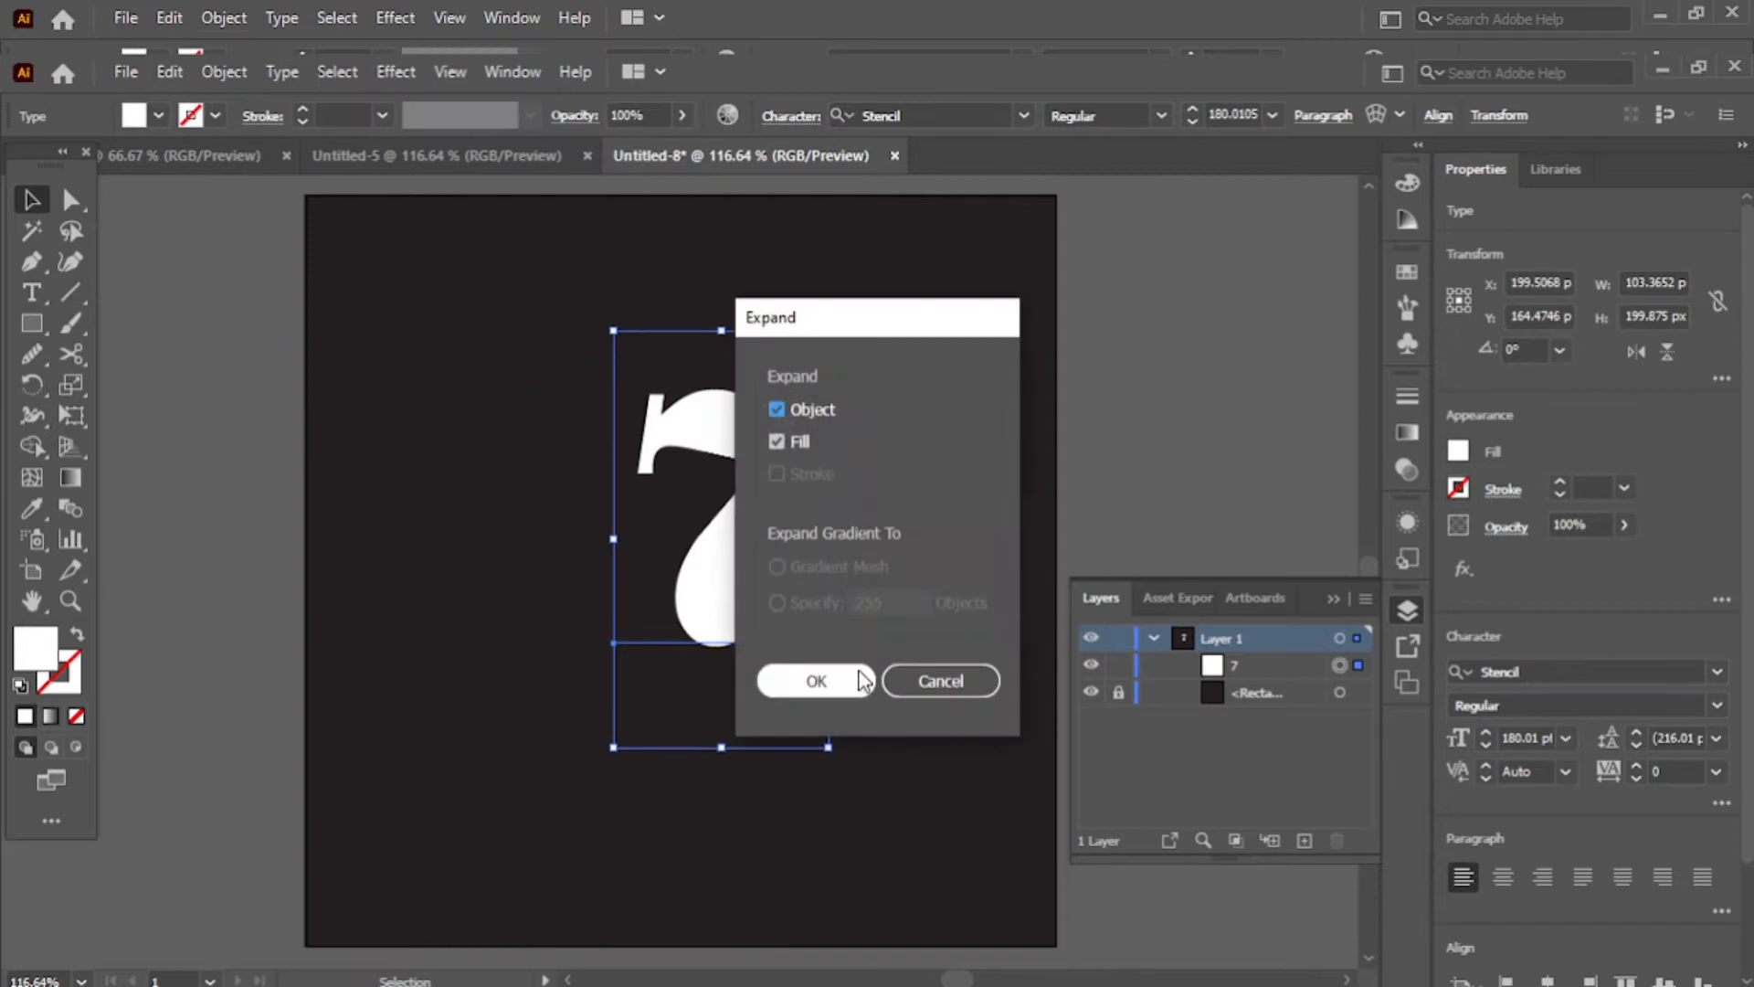
pyautogui.click(815, 677)
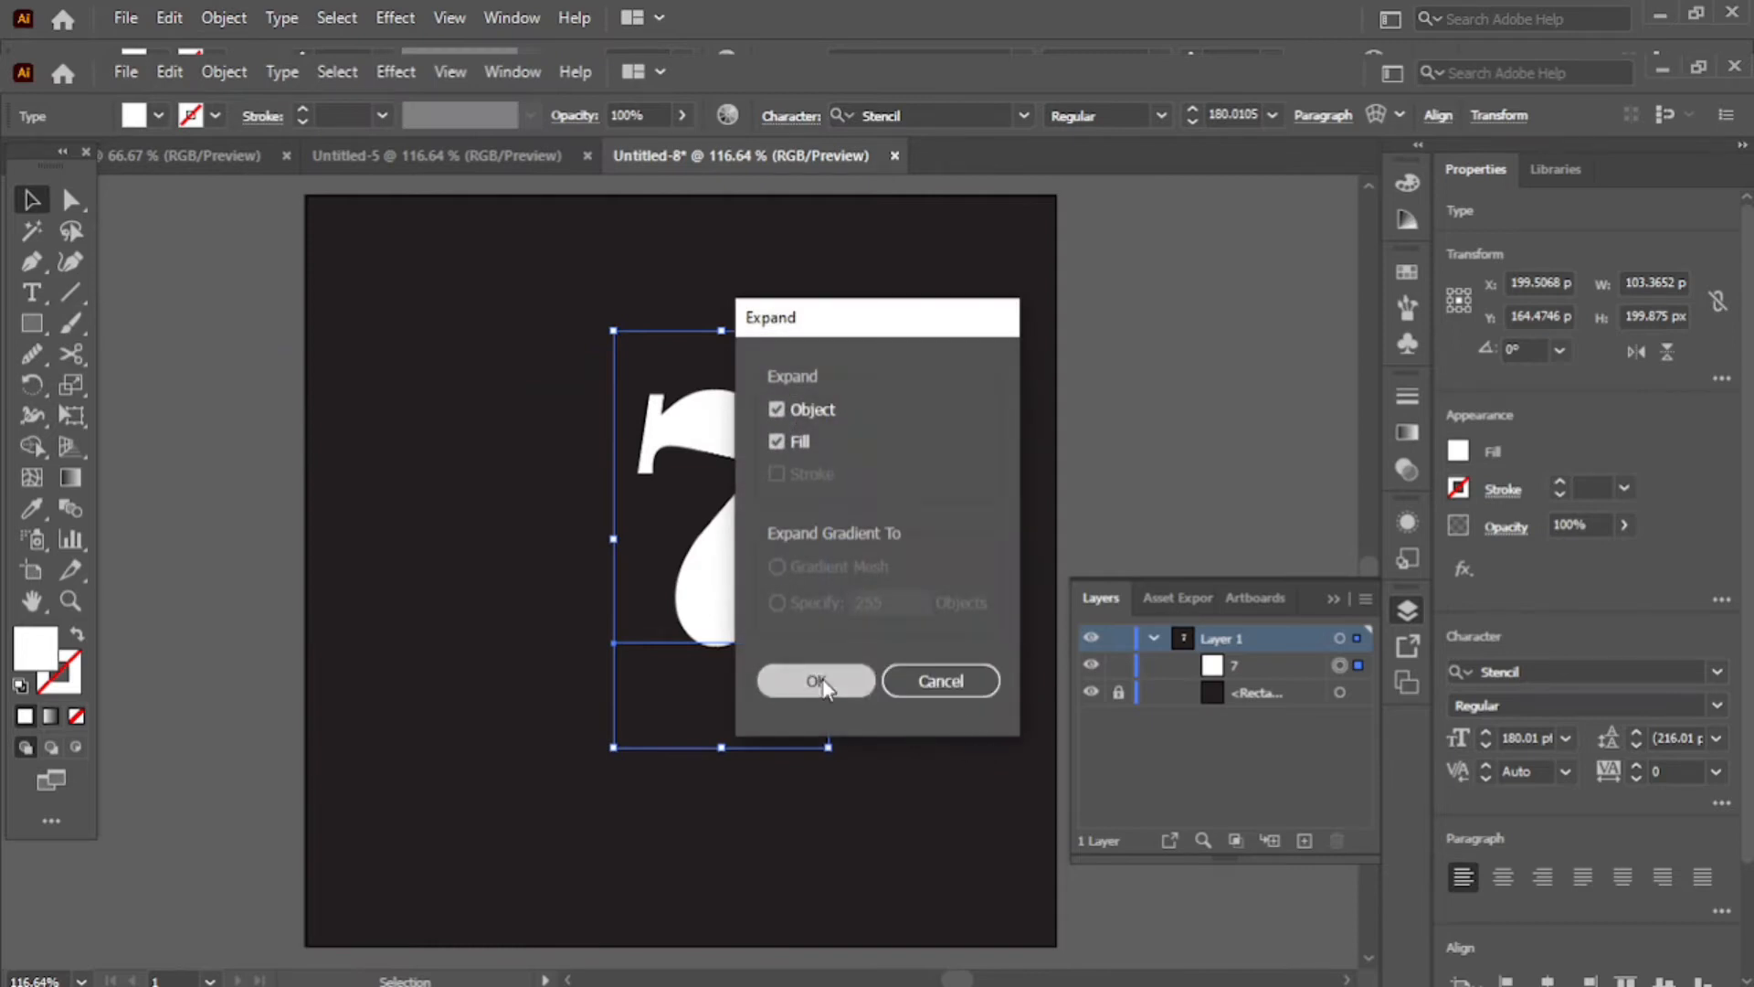
pyautogui.click(1333, 600)
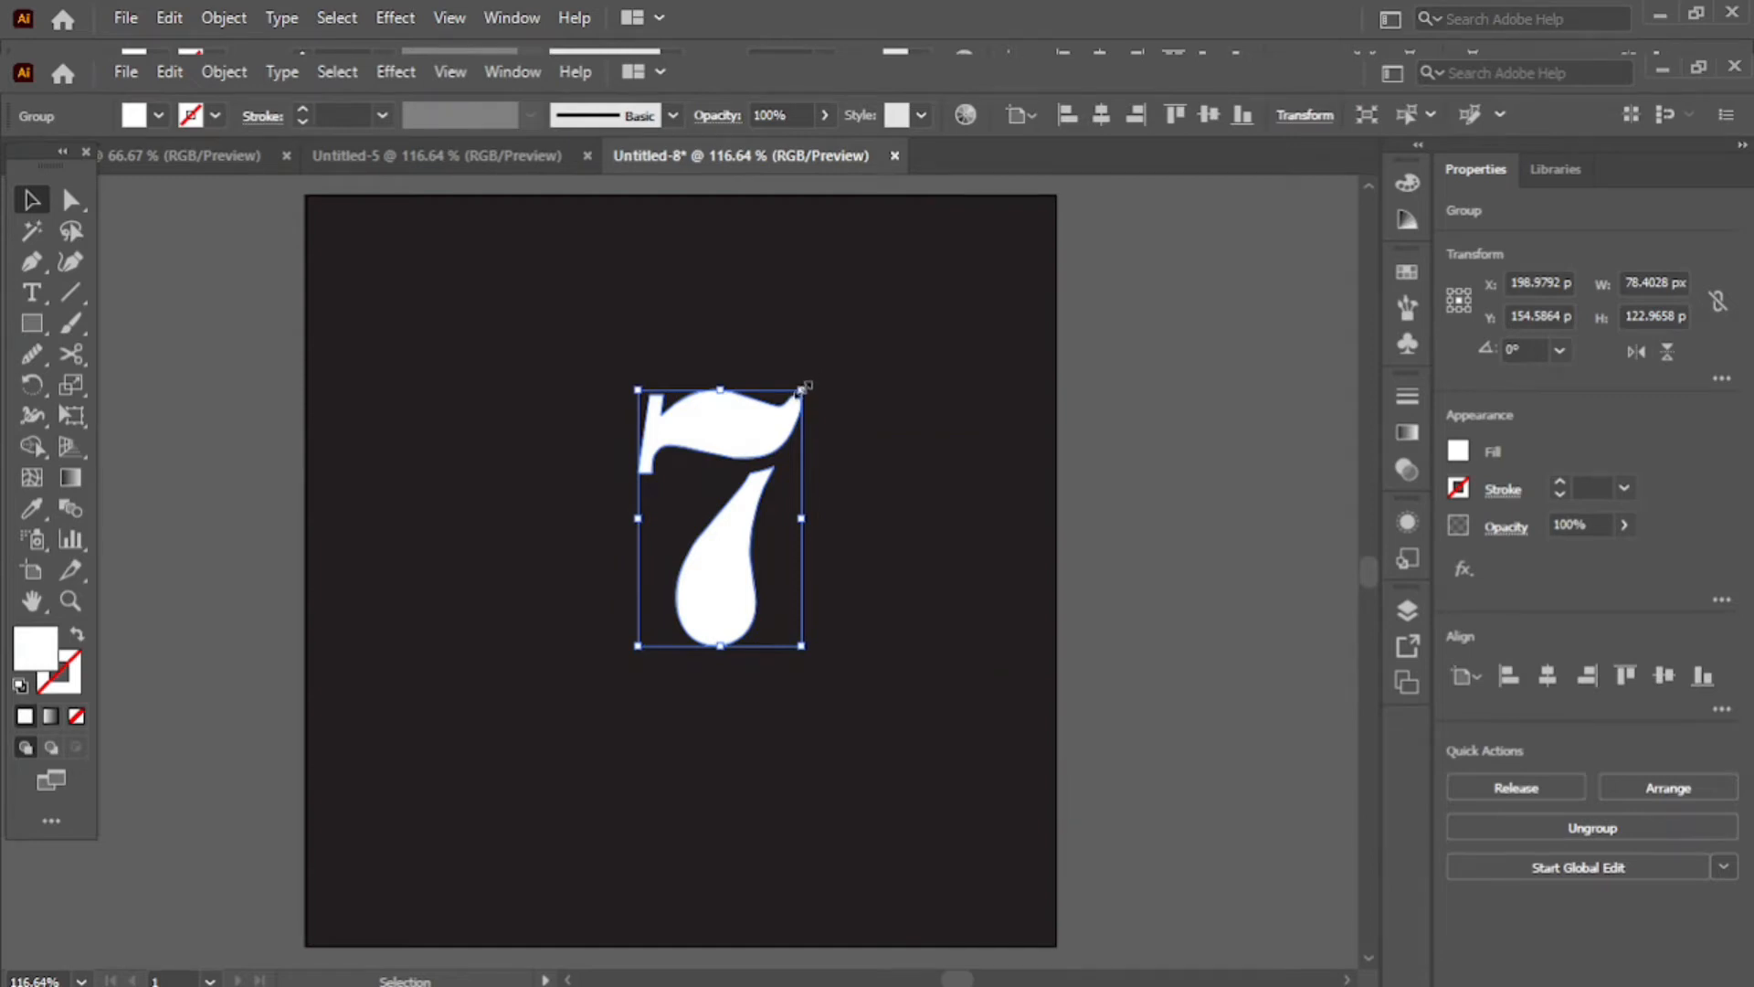
# Step: Scale the expanded 7 up to about 100 x 158 px and move it back toward the artboard's center
pyautogui.moveTo(802, 387); pyautogui.dragTo(850, 316)
pyautogui.moveTo(784, 491); pyautogui.dragTo(745, 541)
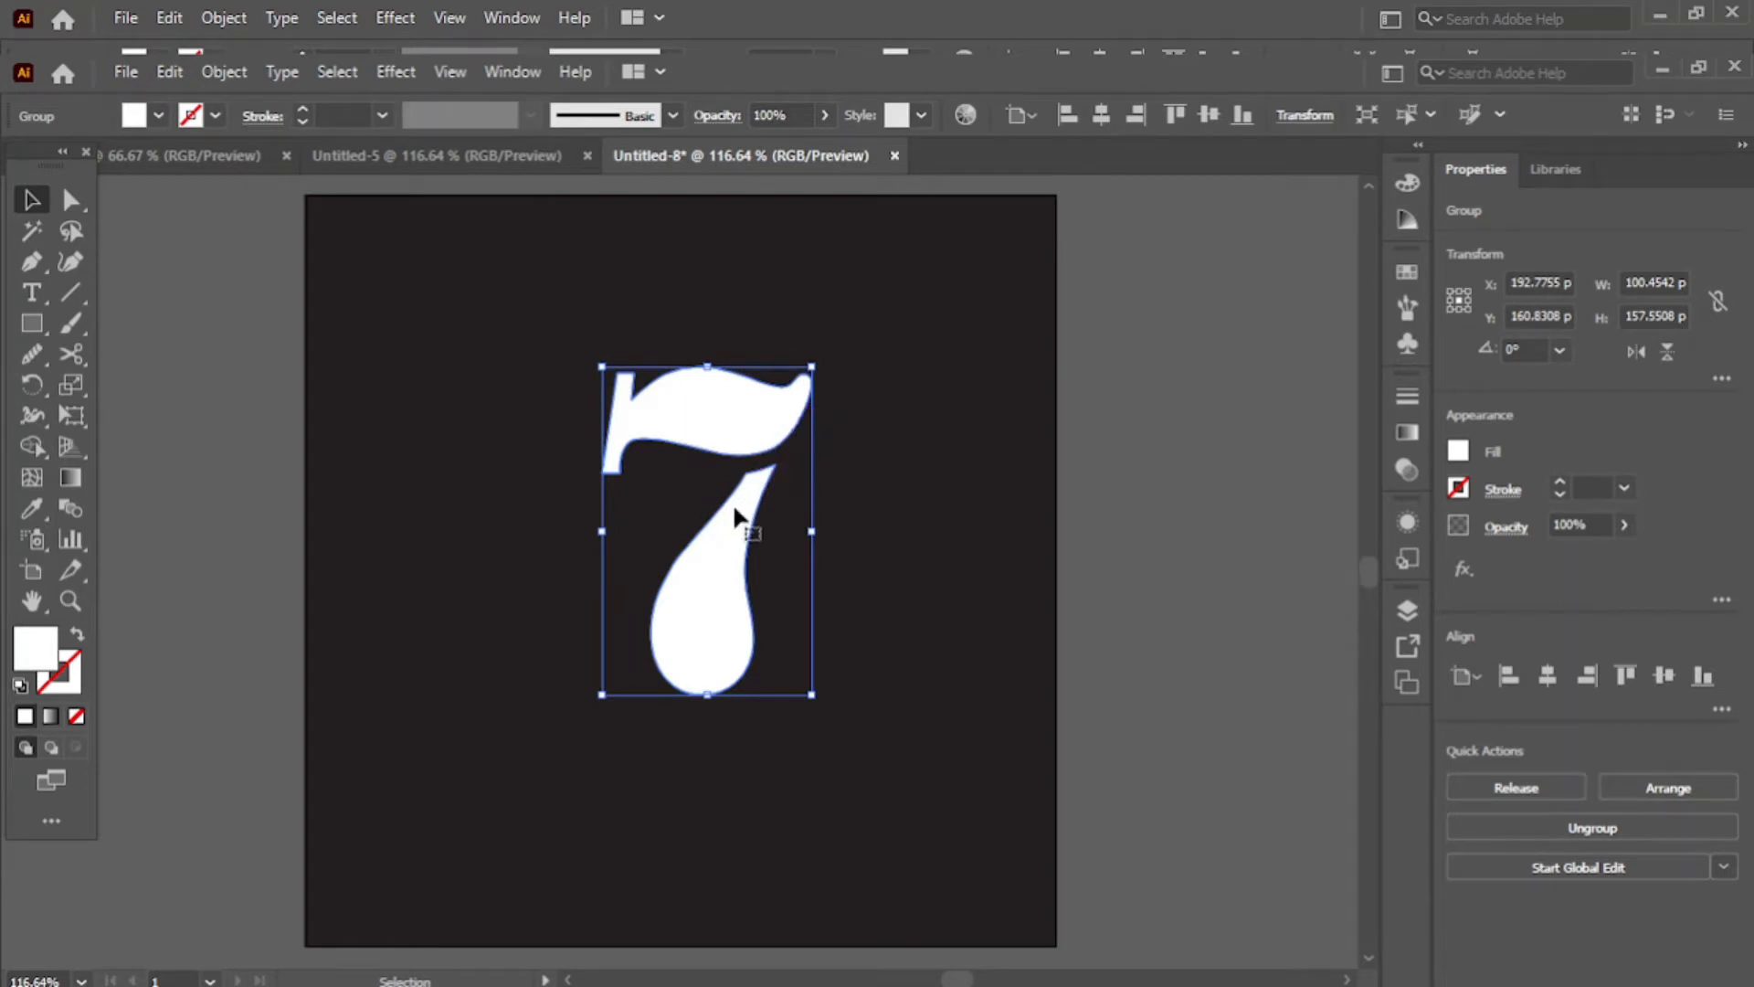
pyautogui.click(866, 447)
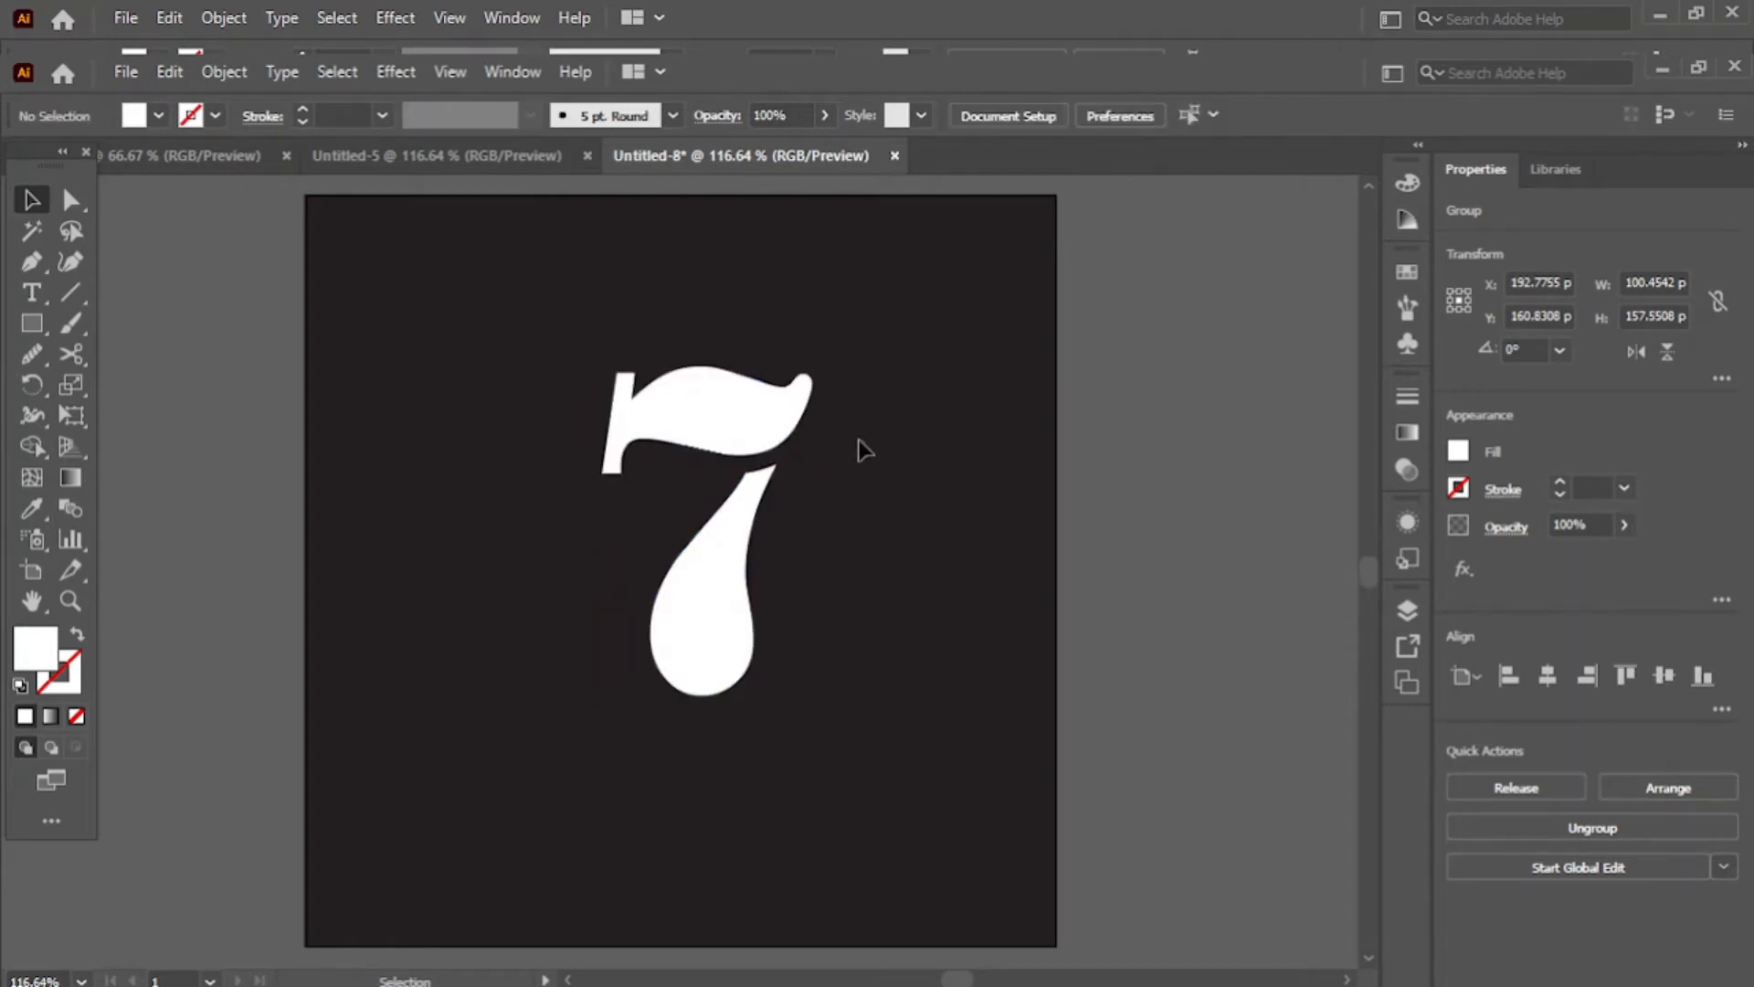
# Step: Trace a stem with the Pen tool from the lower drop's tip around the rounded upper tip and back down to the drop
pyautogui.click(30, 262)
pyautogui.click(135, 261)
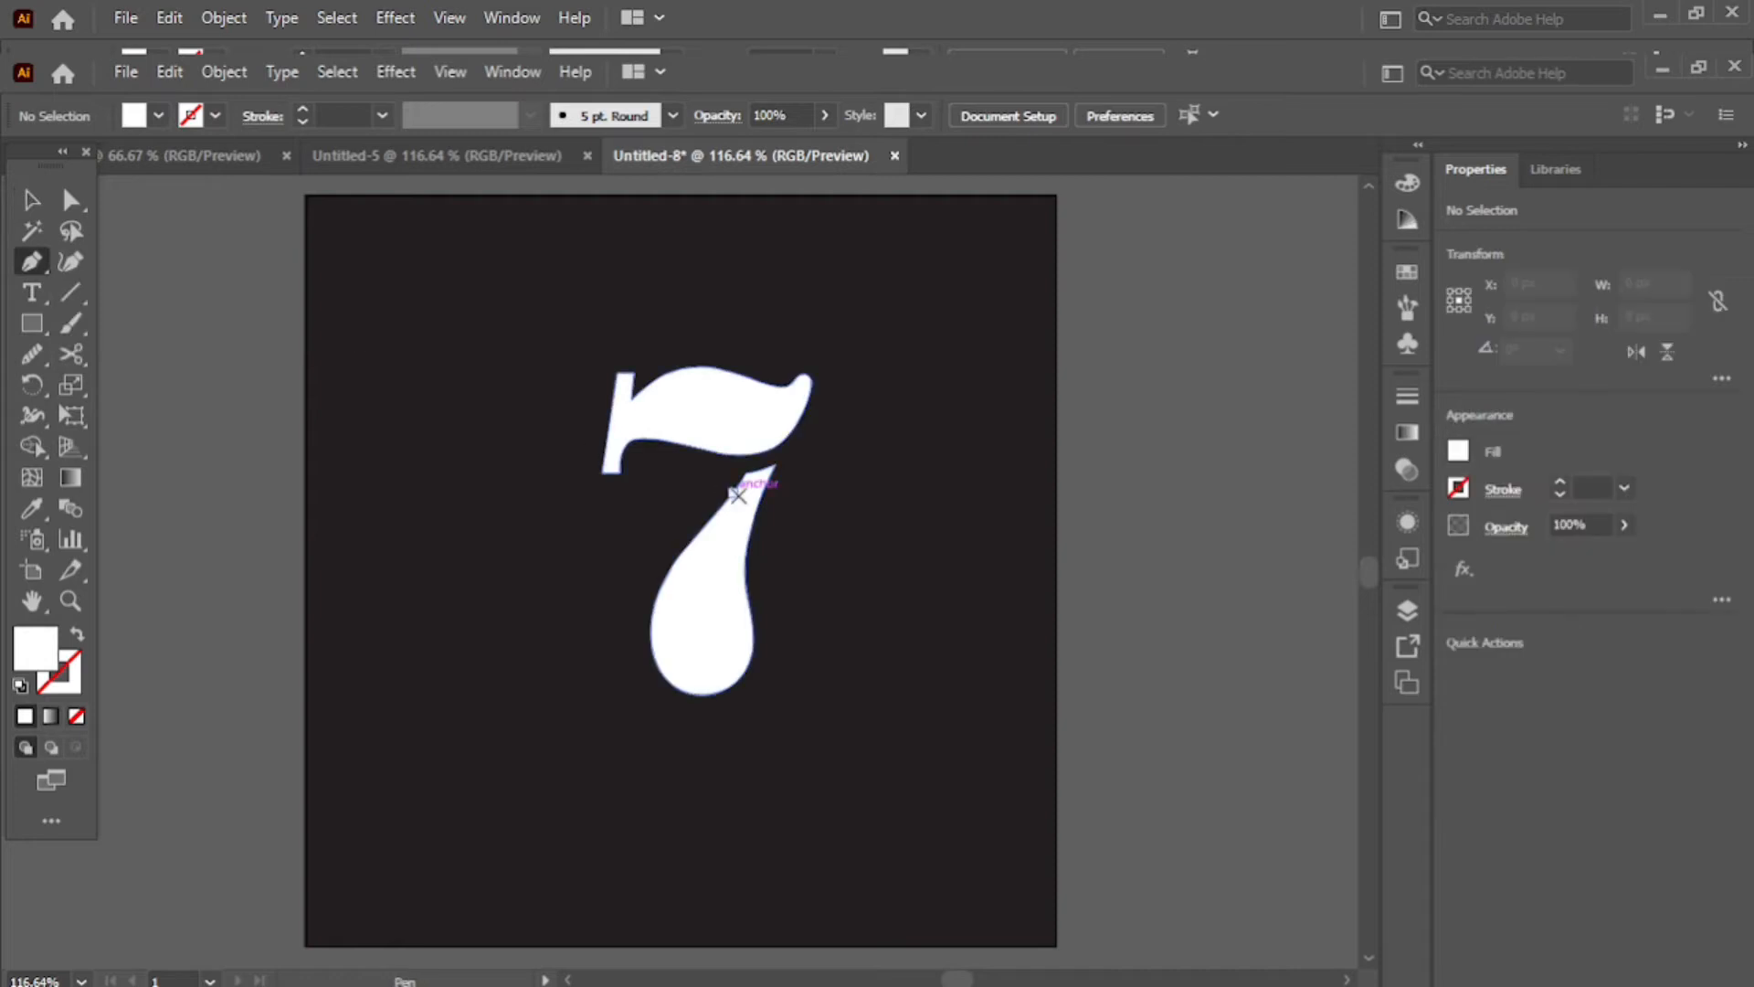
pyautogui.scroll(1, 789, 502)
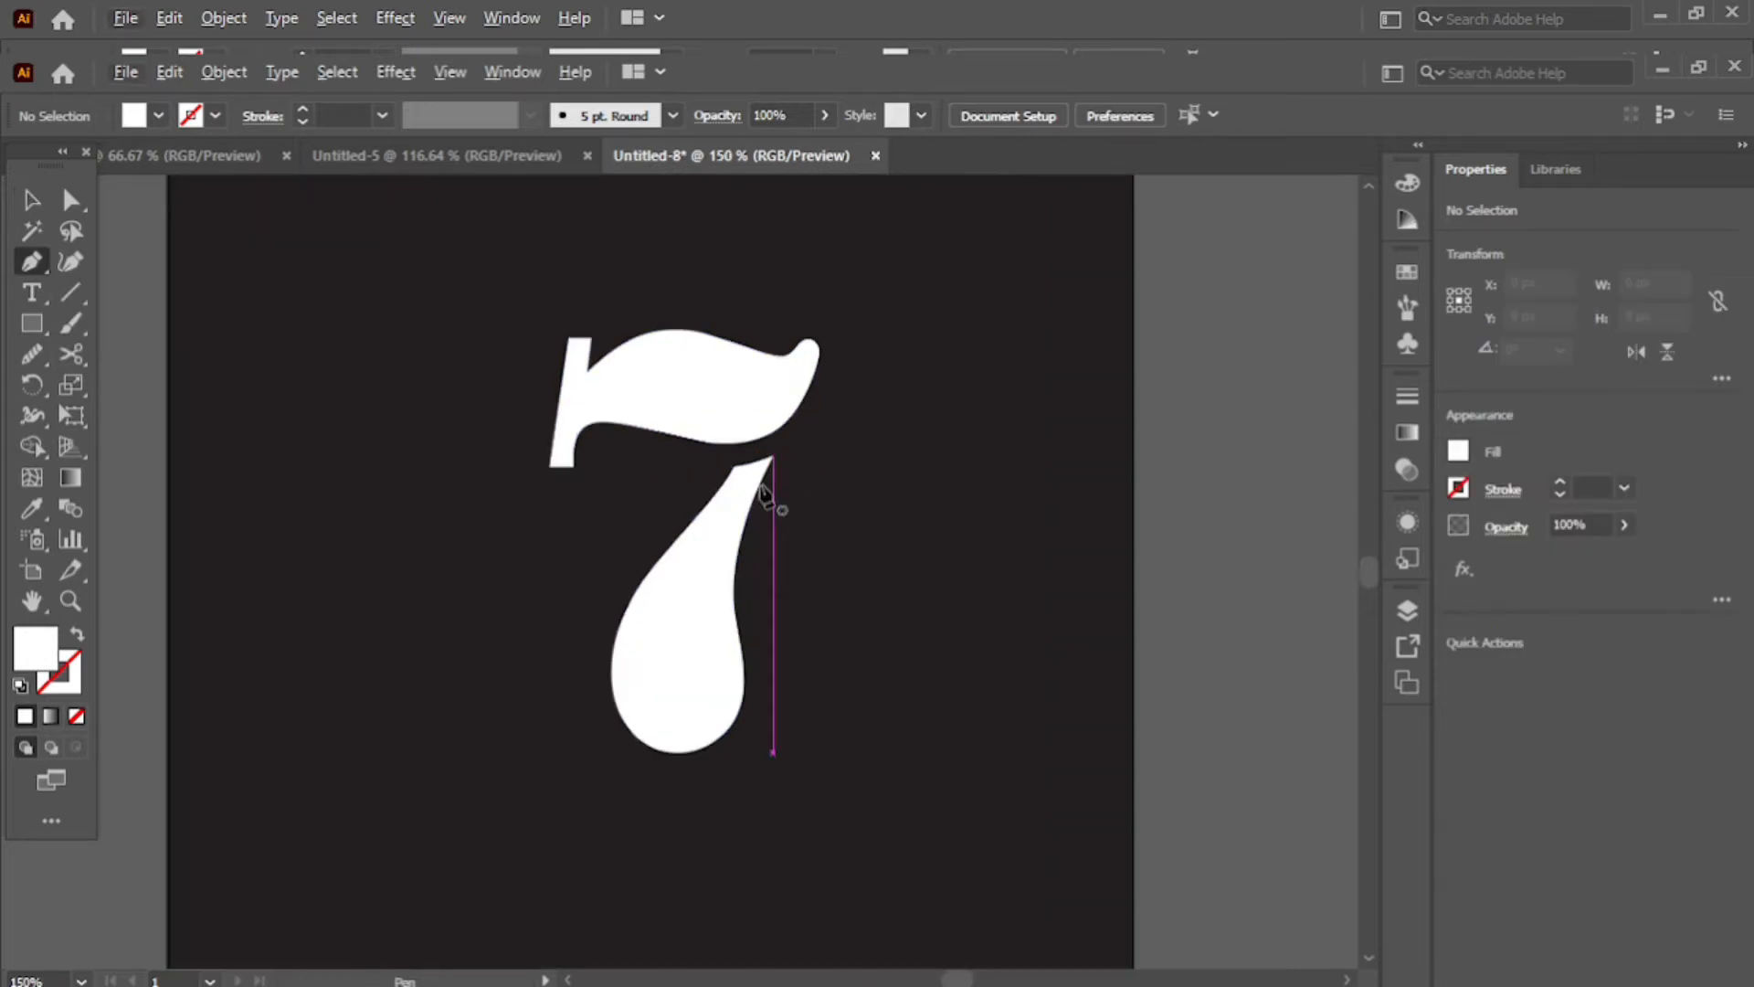
pyautogui.moveTo(736, 468); pyautogui.dragTo(805, 306)
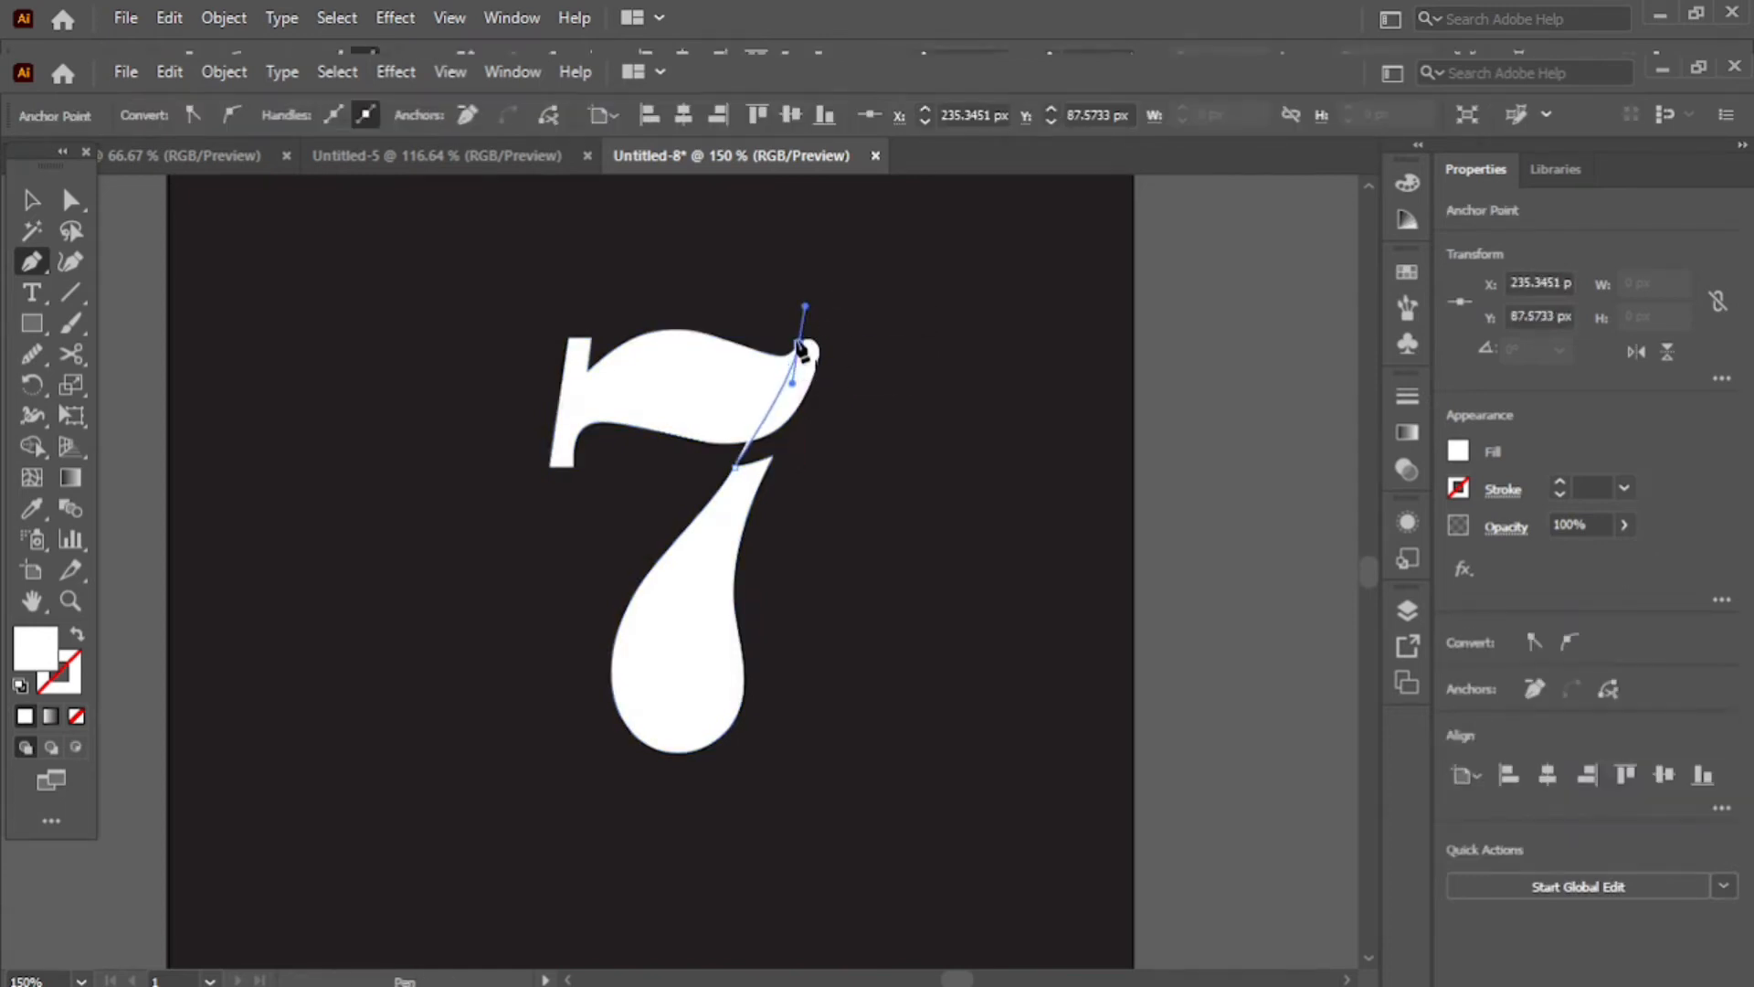
pyautogui.click(799, 344)
pyautogui.moveTo(816, 368); pyautogui.dragTo(775, 466)
pyautogui.hotkey('ctrl', '+')
pyautogui.click(772, 454)
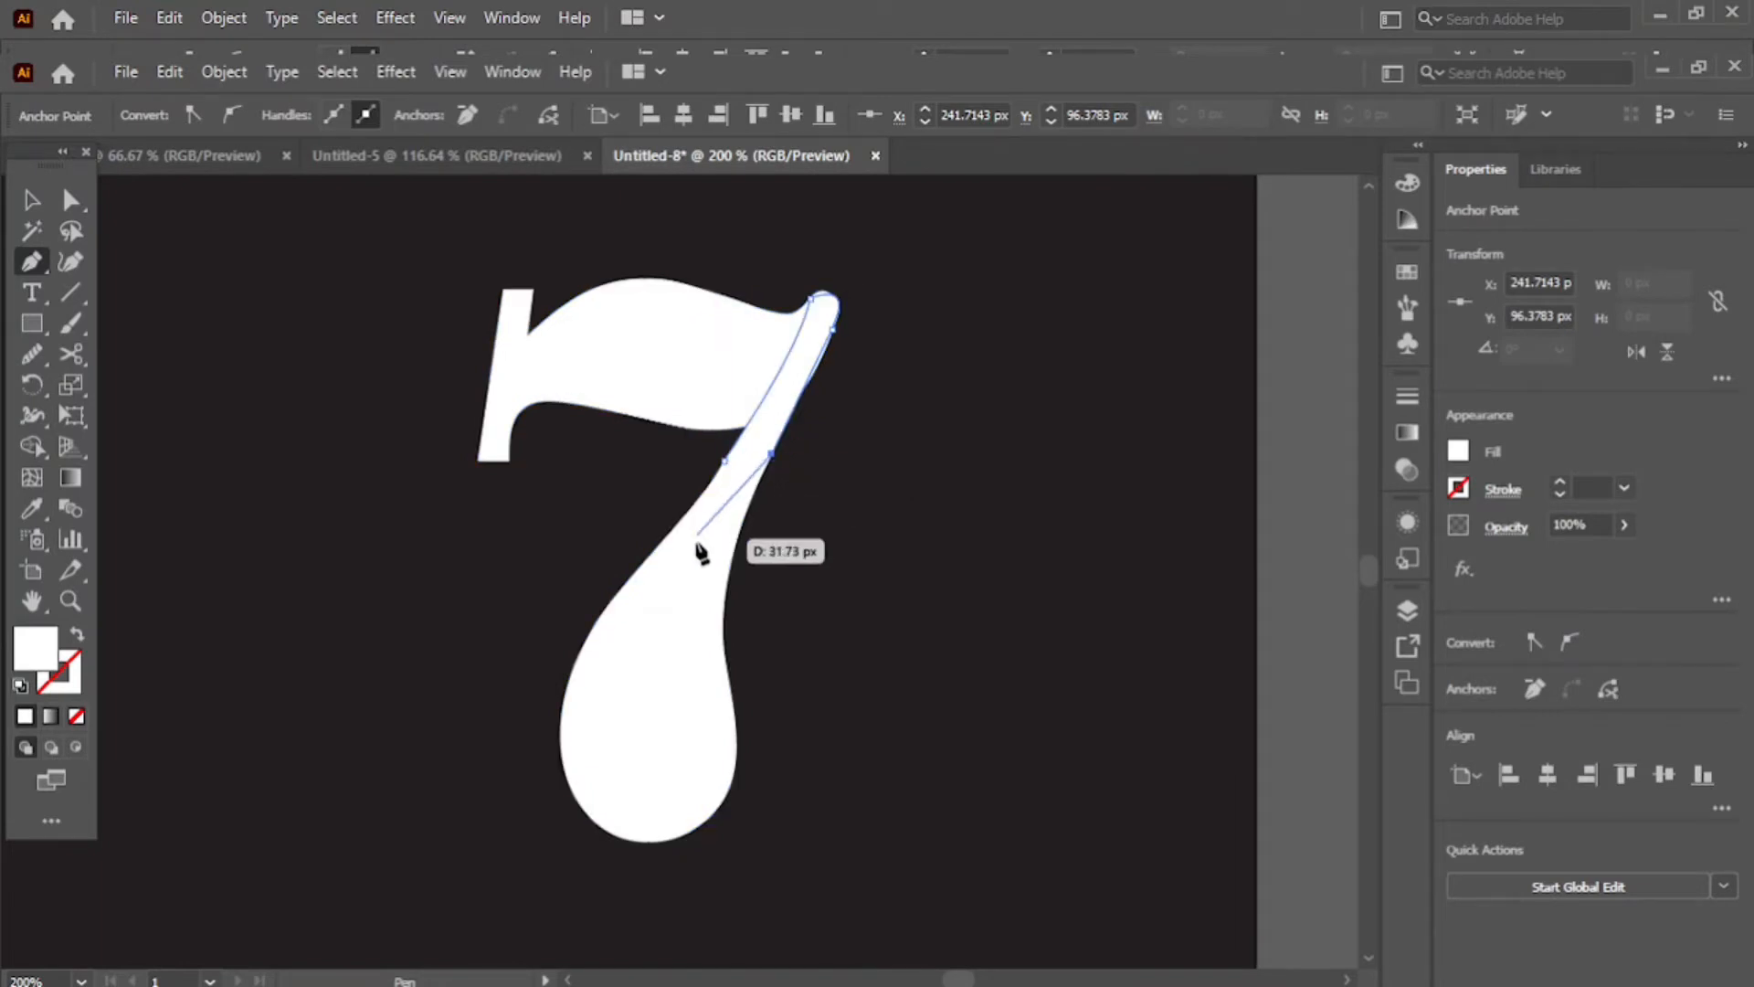
pyautogui.click(693, 545)
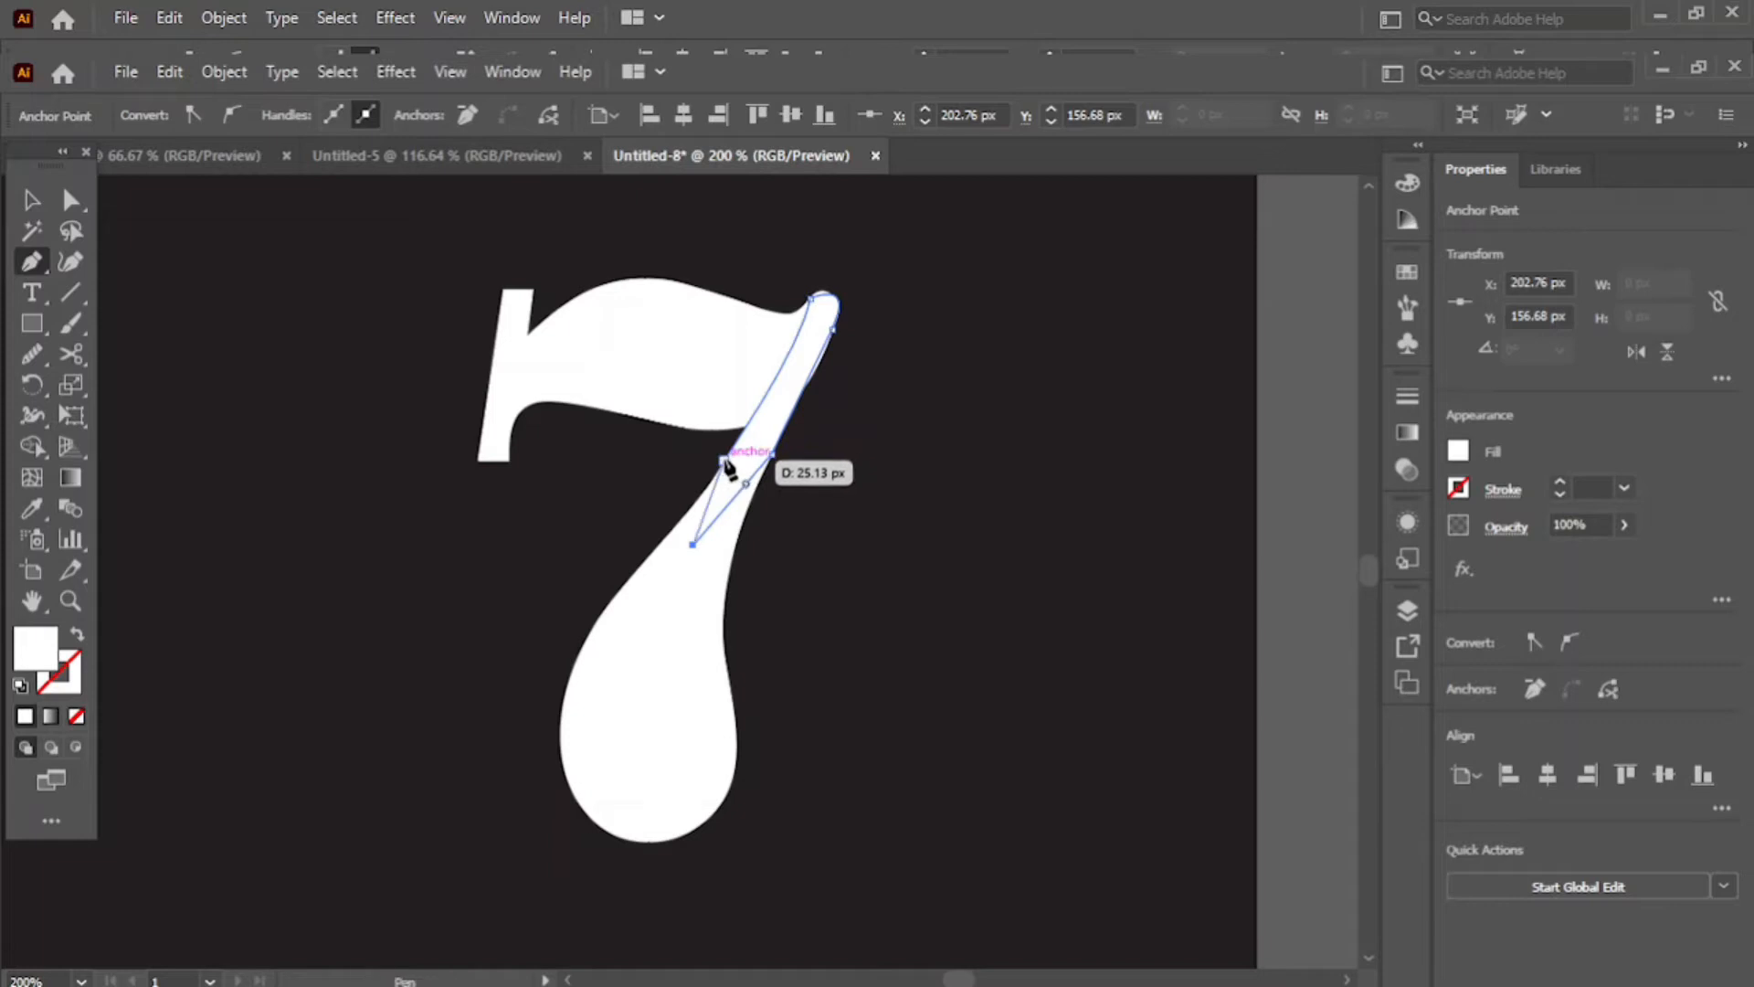
pyautogui.click(725, 461)
pyautogui.hotkey('ctrl', 'z')
pyautogui.hotkey('ctrl', 'z')
# Step: Close the stem path with a curved end overlapping the top of the 7's lower drop
pyautogui.moveTo(768, 463); pyautogui.dragTo(713, 561)
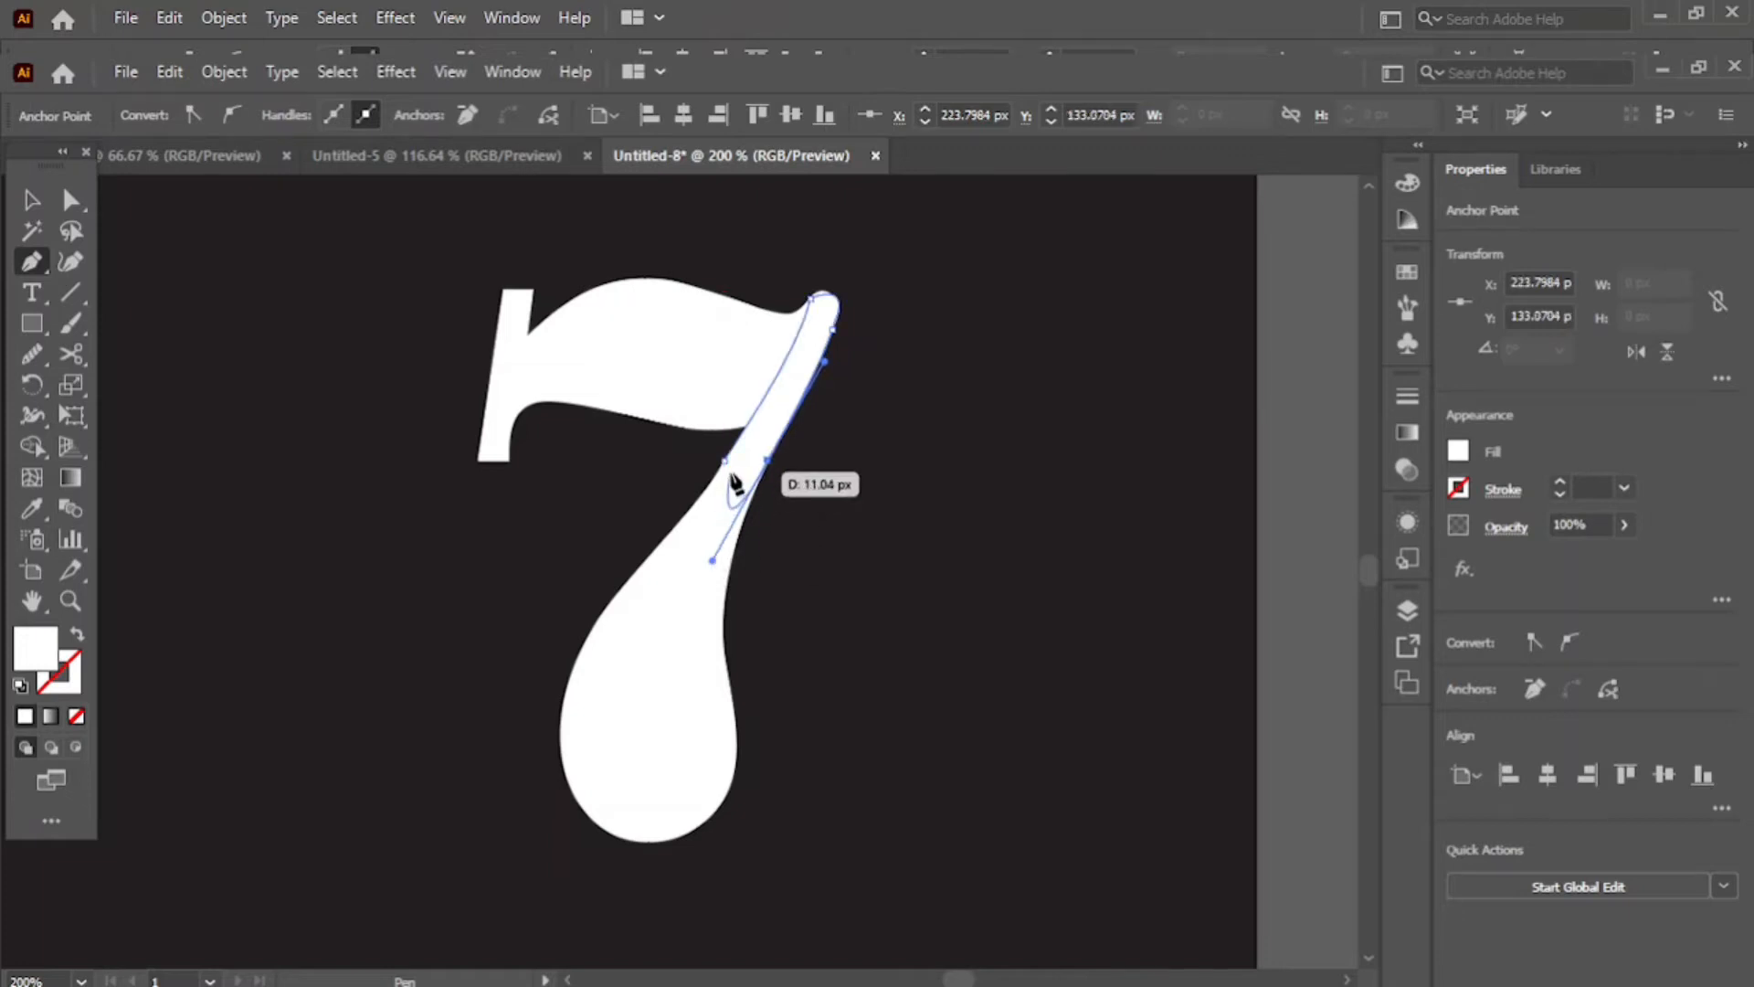
pyautogui.moveTo(734, 477); pyautogui.dragTo(728, 462)
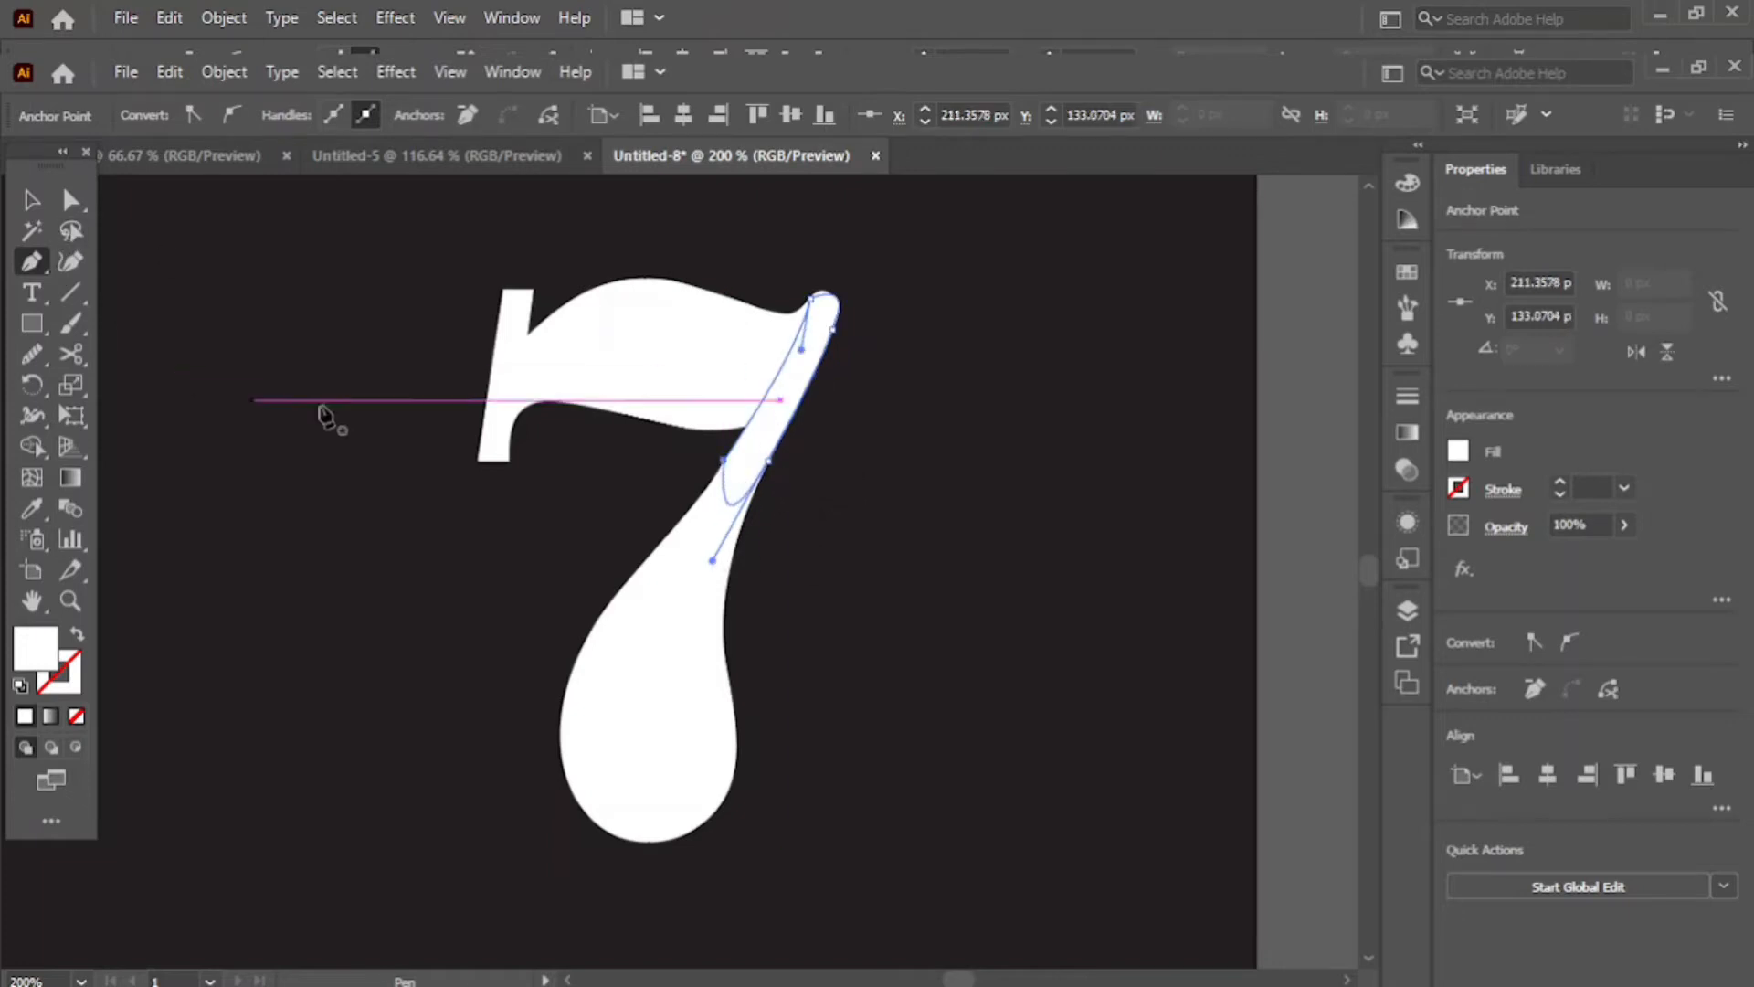
# Step: Draw a curved path over the serif from the flag's upper inner corner to the serif's lower corner and onto the flag's underside
pyautogui.click(536, 412)
pyautogui.click(525, 335)
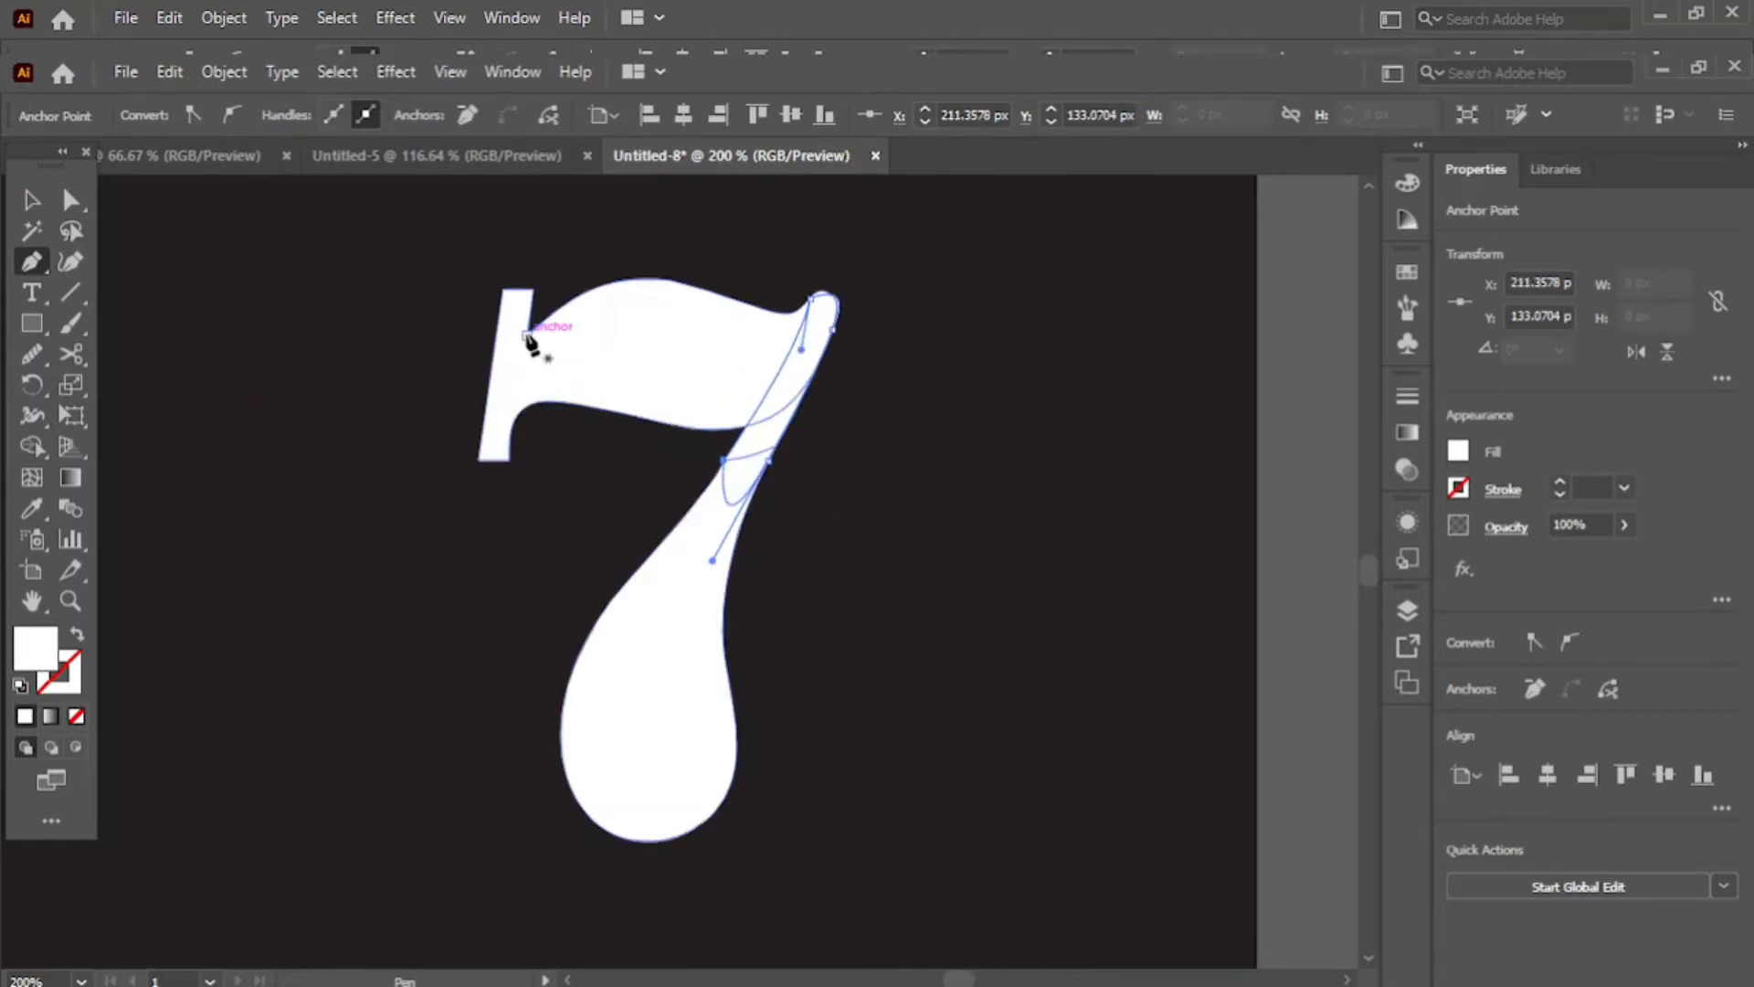
pyautogui.moveTo(509, 456); pyautogui.dragTo(539, 512)
pyautogui.click(509, 459)
pyautogui.moveTo(548, 403); pyautogui.dragTo(585, 393)
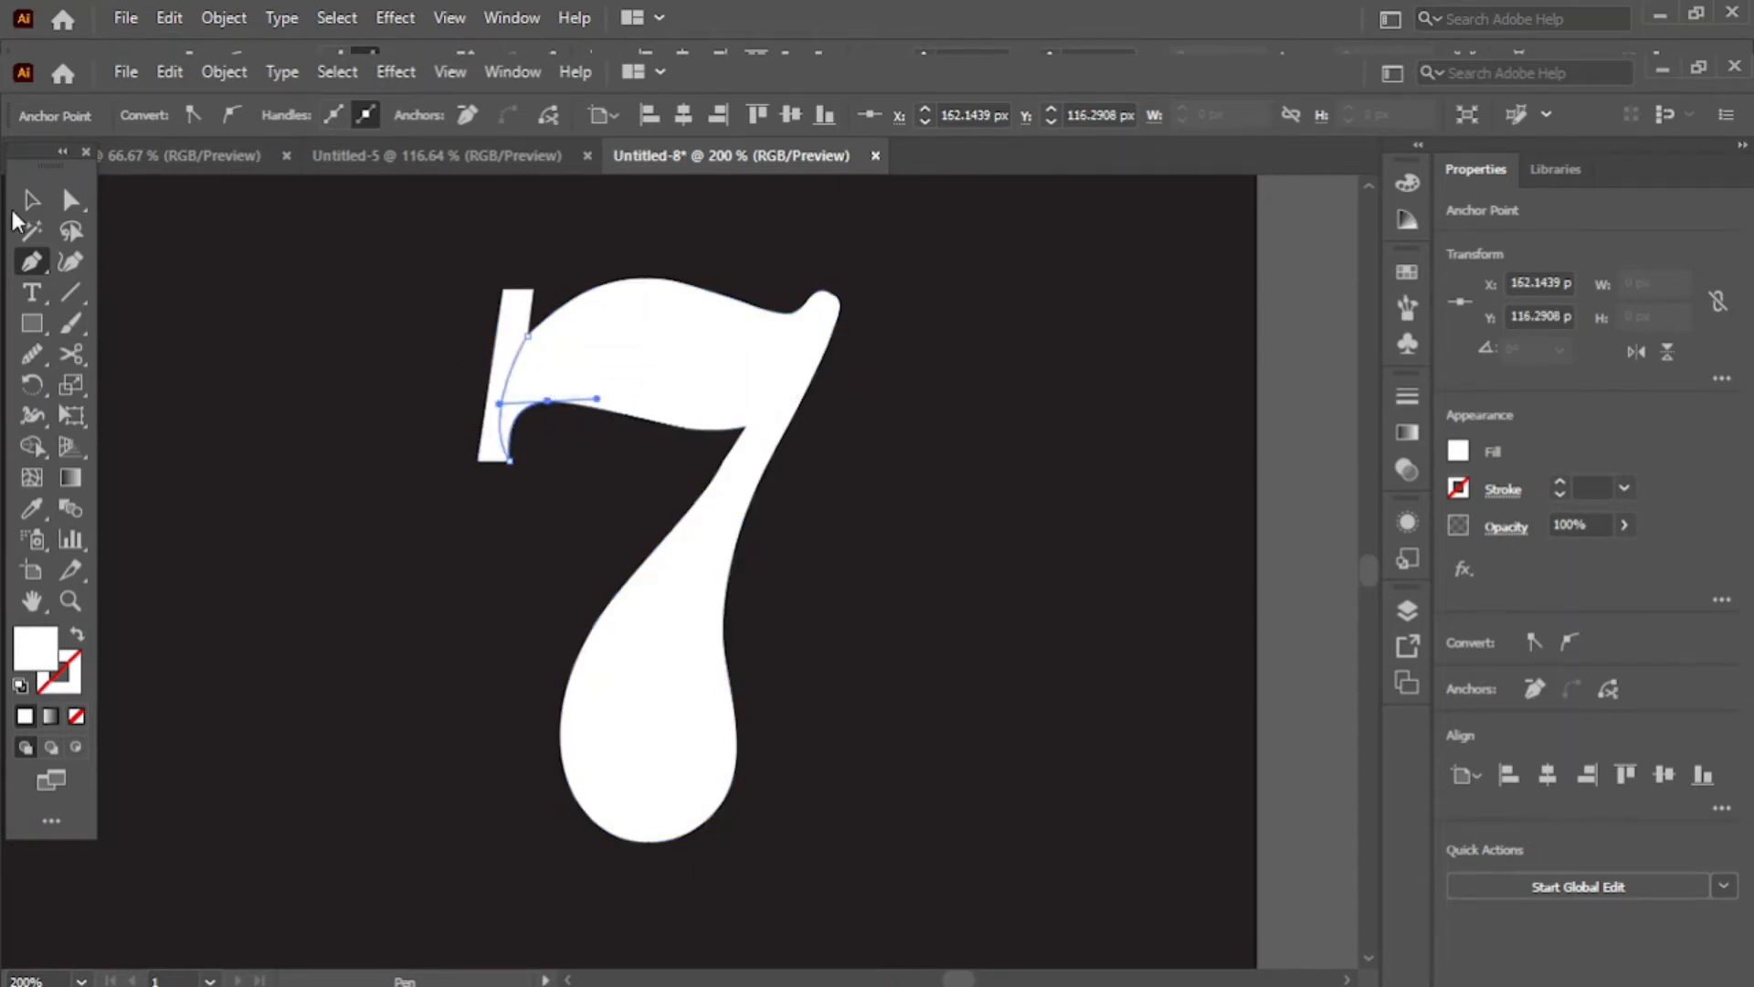
pyautogui.click(46, 207)
pyautogui.moveTo(347, 272); pyautogui.dragTo(864, 594)
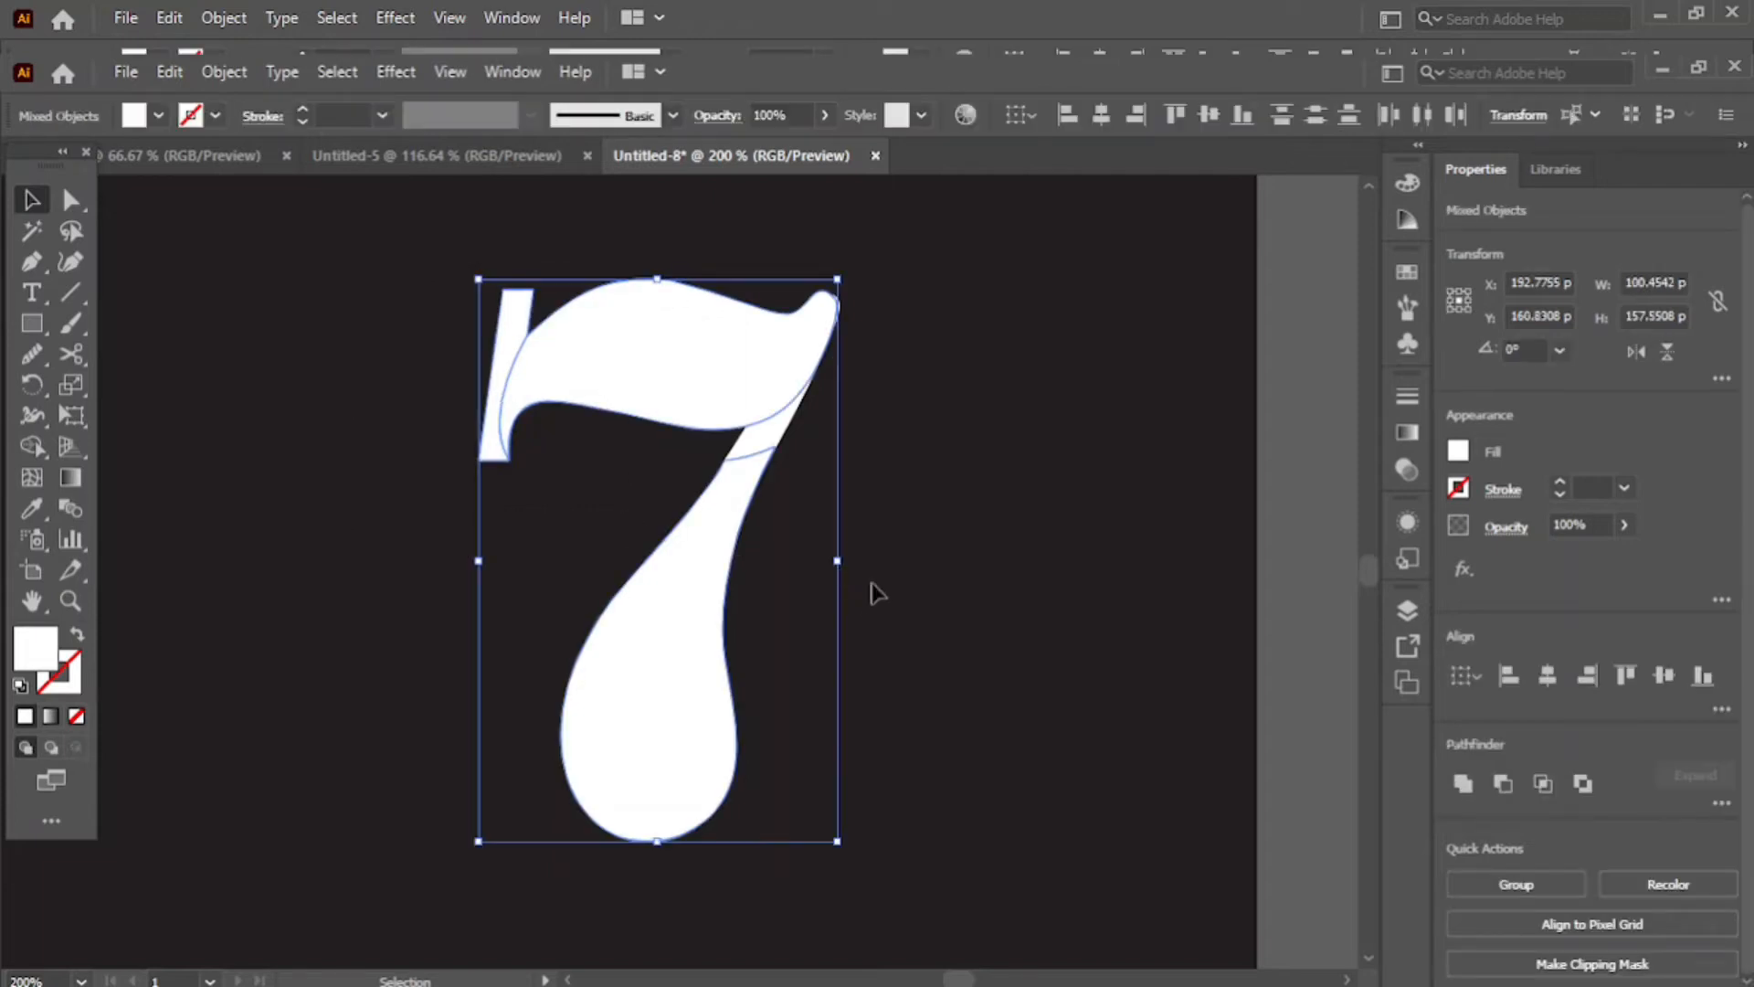
pyautogui.click(872, 520)
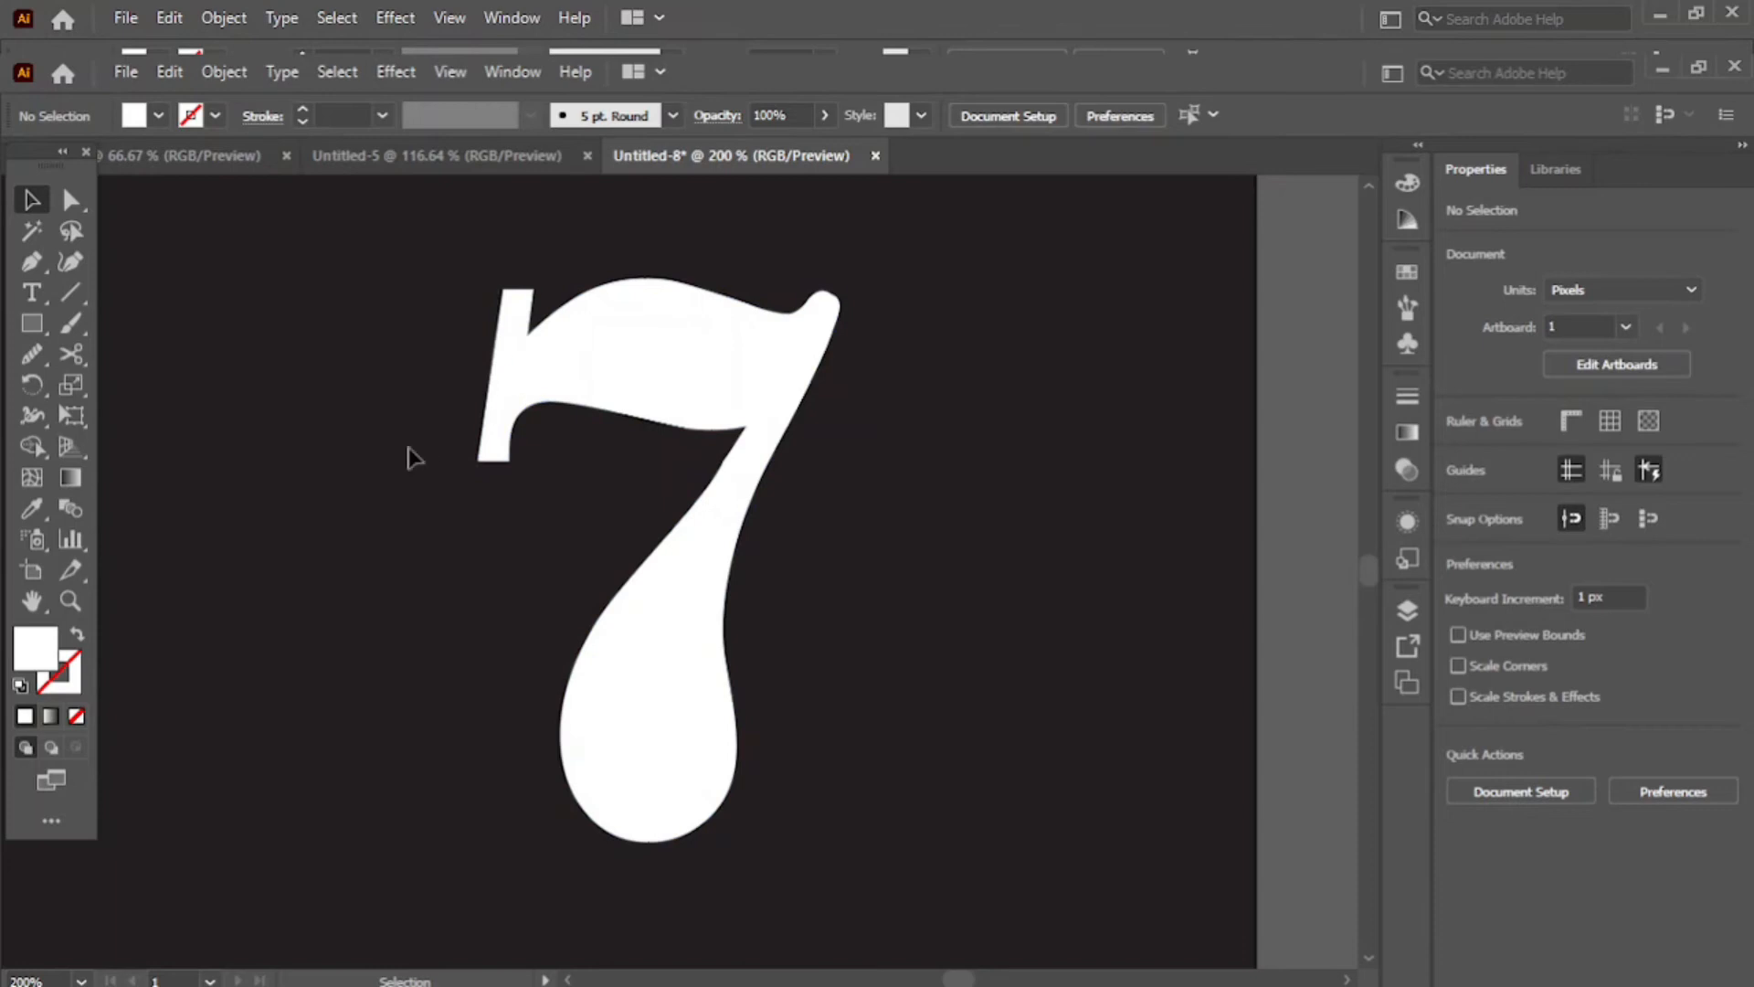
pyautogui.moveTo(566, 516); pyautogui.dragTo(891, 343)
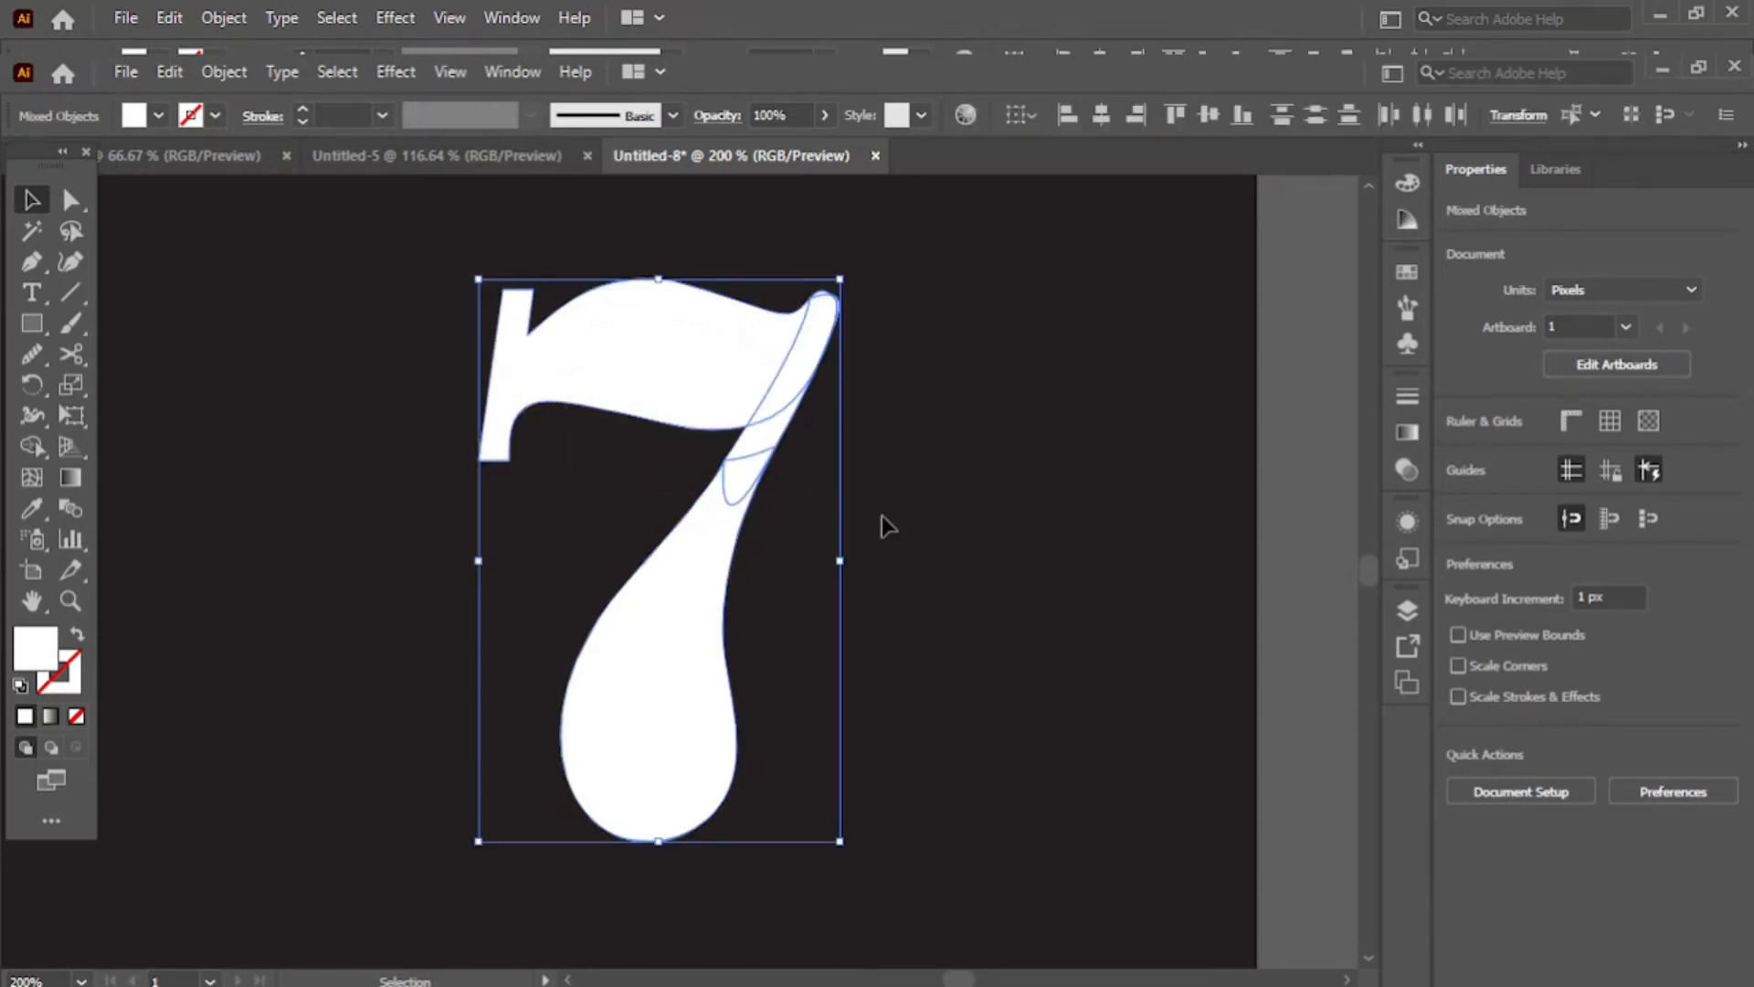
pyautogui.rightClick(905, 546)
pyautogui.click(900, 612)
pyautogui.moveTo(421, 271); pyautogui.dragTo(677, 387)
pyautogui.click(960, 552)
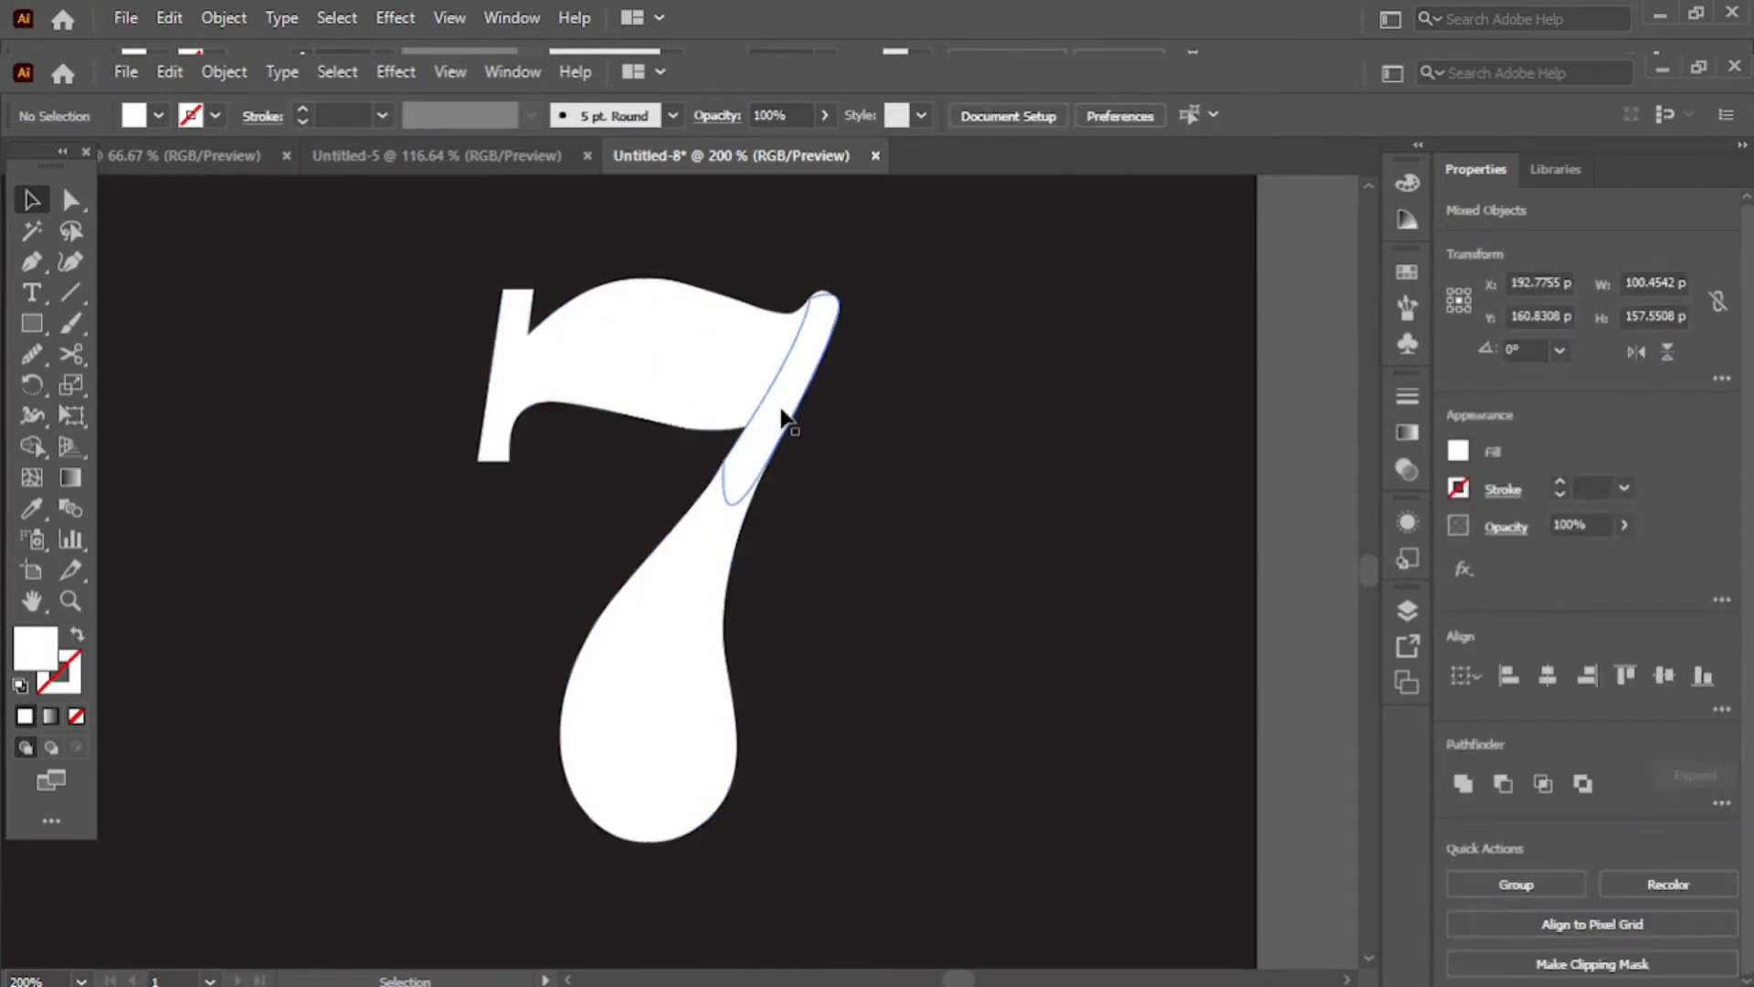
# Step: Ungroup the expanded 7 and release its compound path so the flag and the drop are separate paths
pyautogui.click(787, 416)
pyautogui.keyDown('shift'); pyautogui.click(716, 595); pyautogui.keyUp('shift')
pyautogui.hotkey('ctrl', 'g')
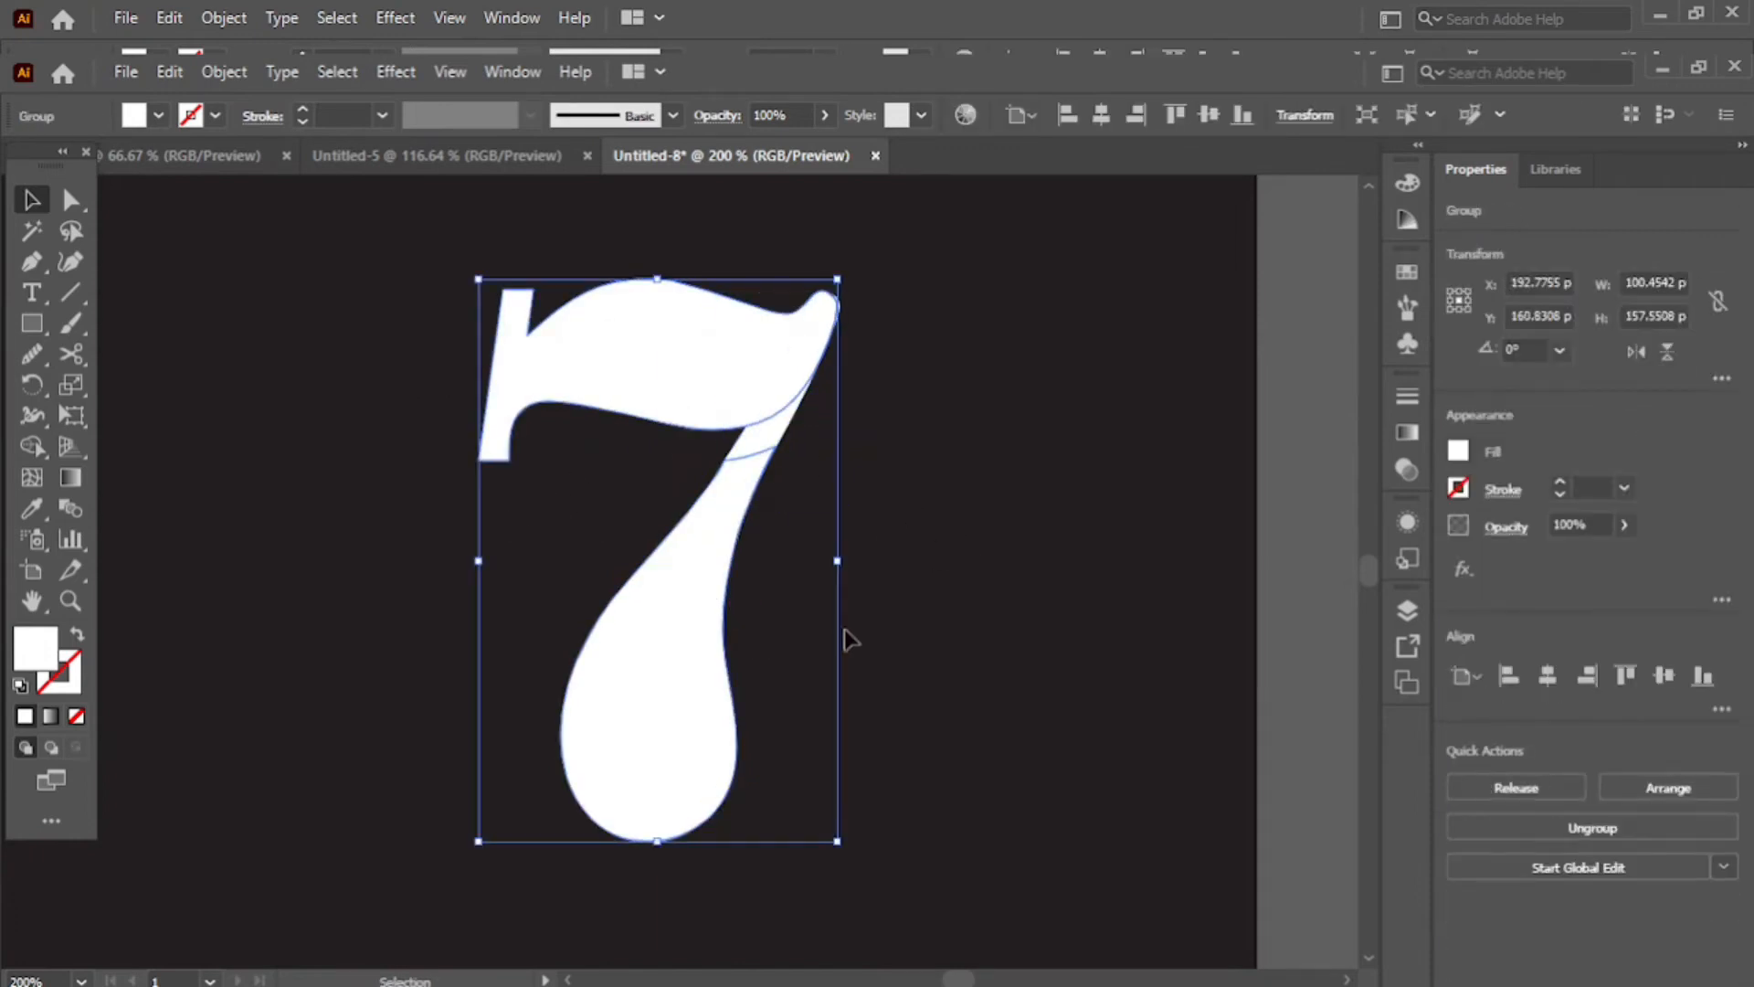
pyautogui.rightClick(846, 627)
pyautogui.click(896, 392)
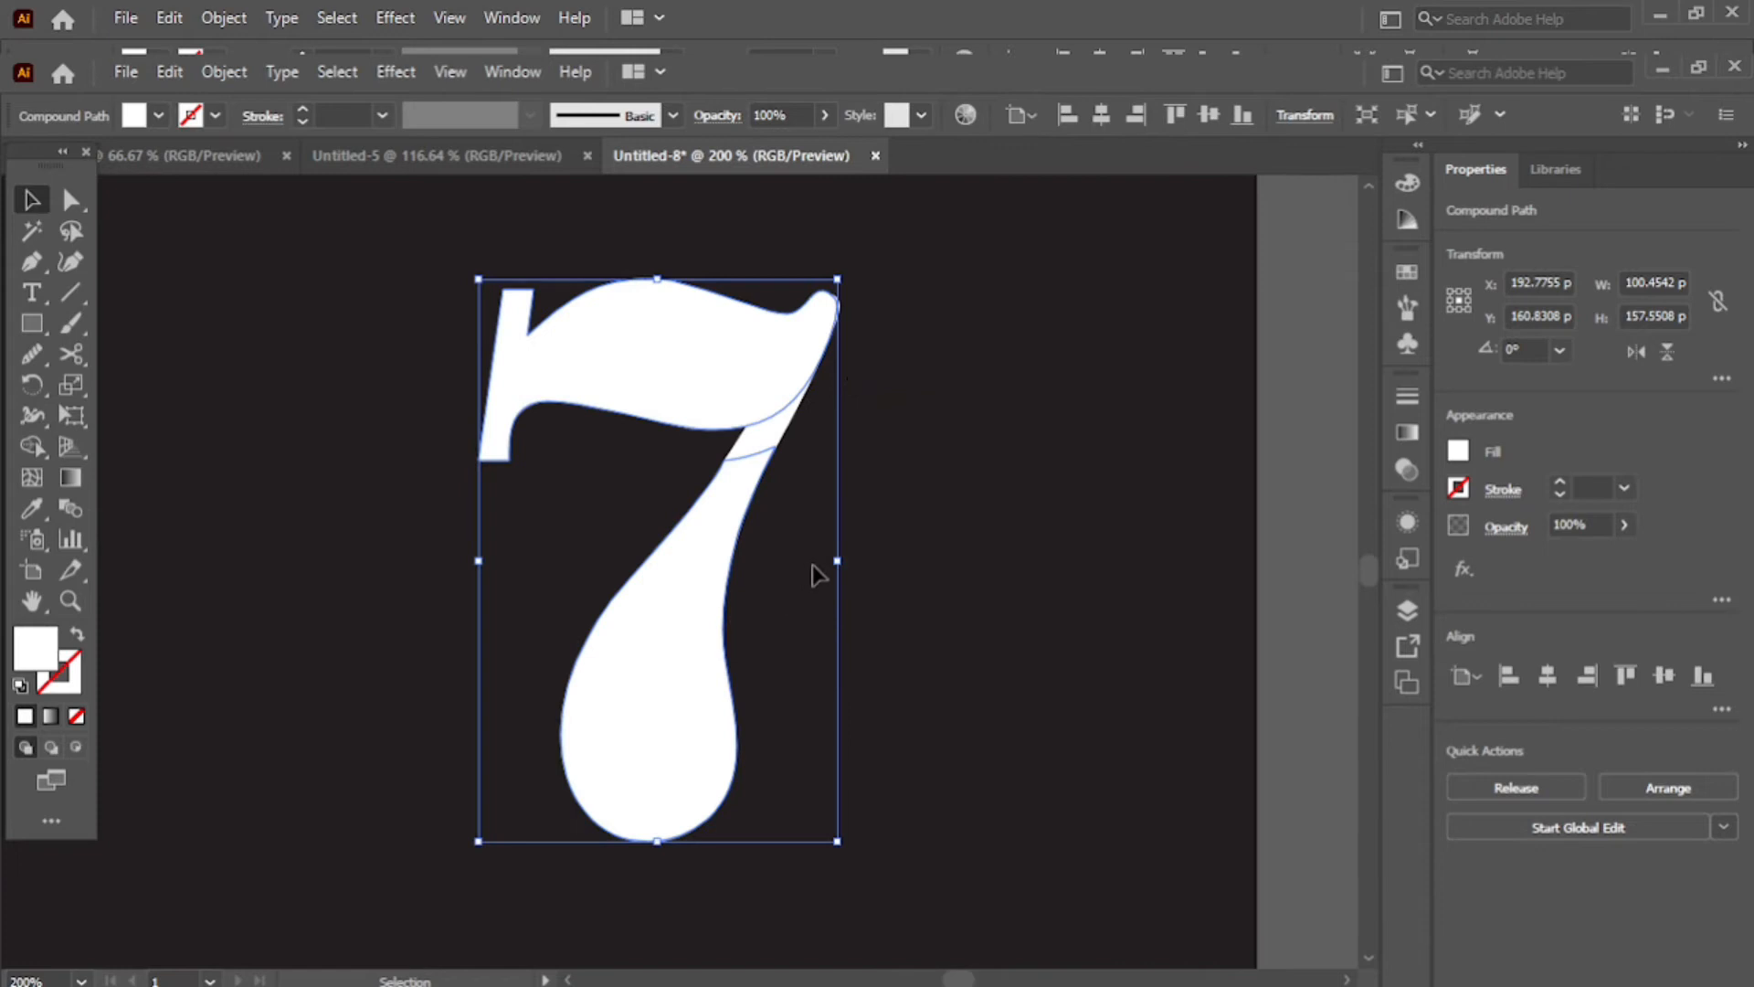
pyautogui.rightClick(814, 568)
pyautogui.click(845, 330)
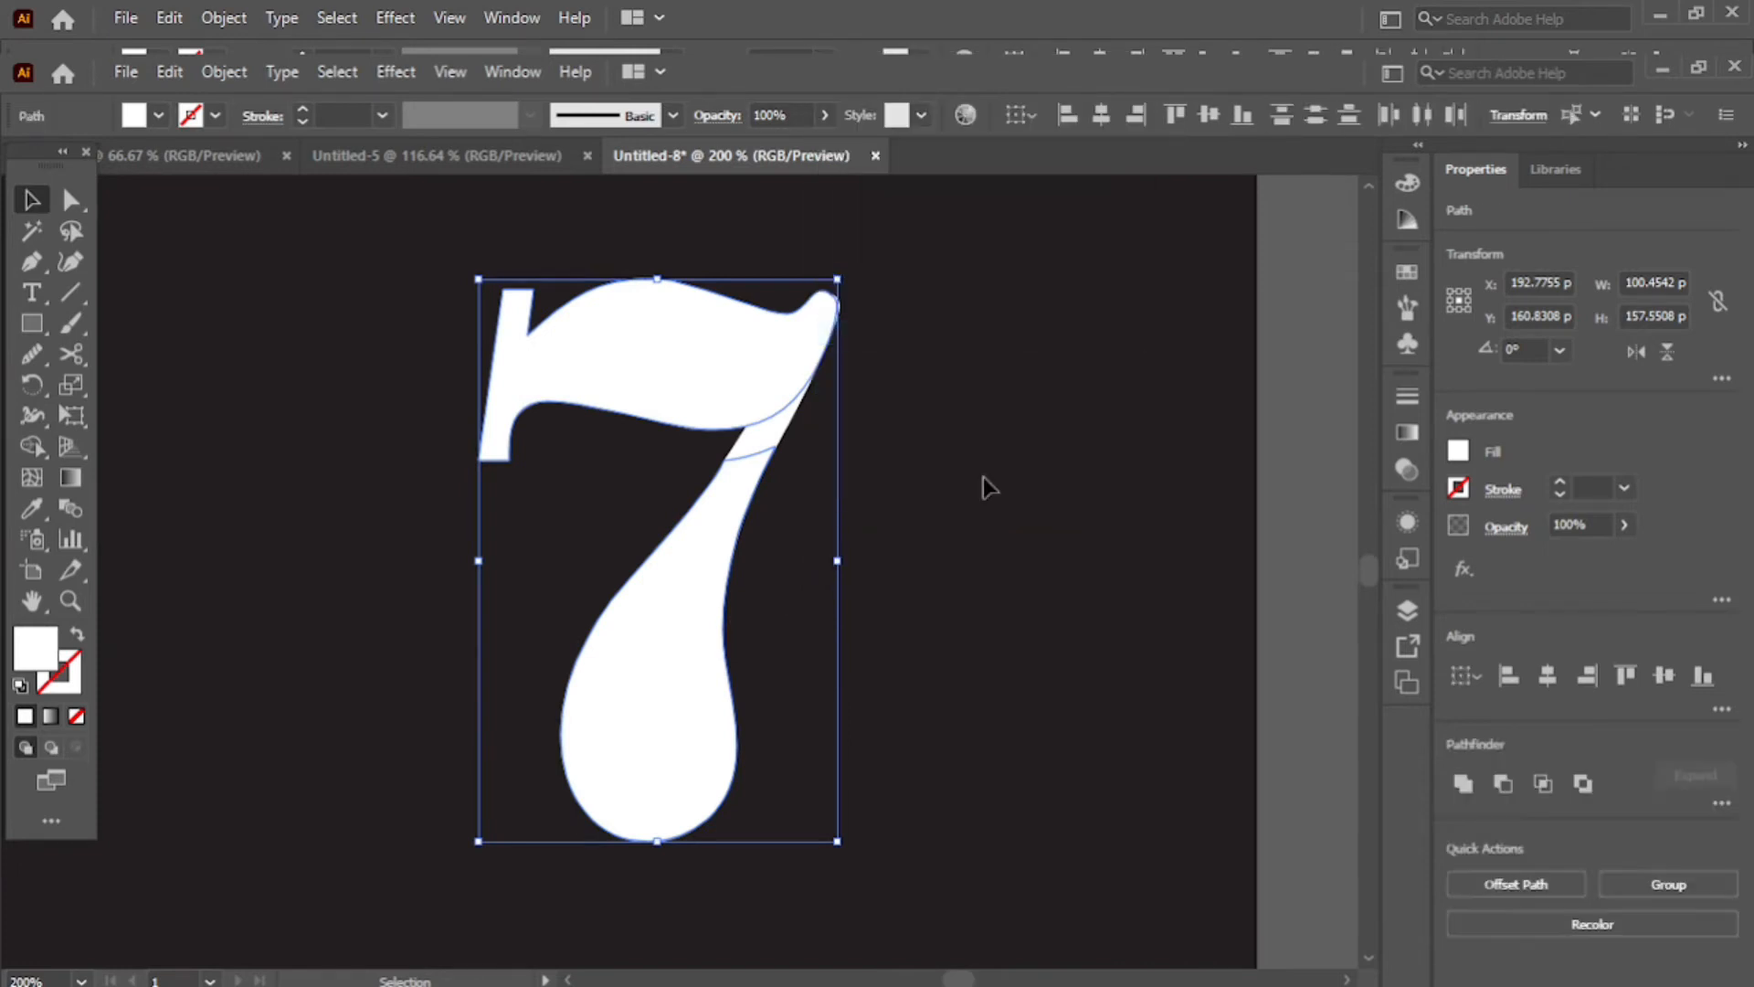
# Step: Unite the lower drop and the traced stem into a single shape
pyautogui.click(738, 438)
pyautogui.click(795, 386)
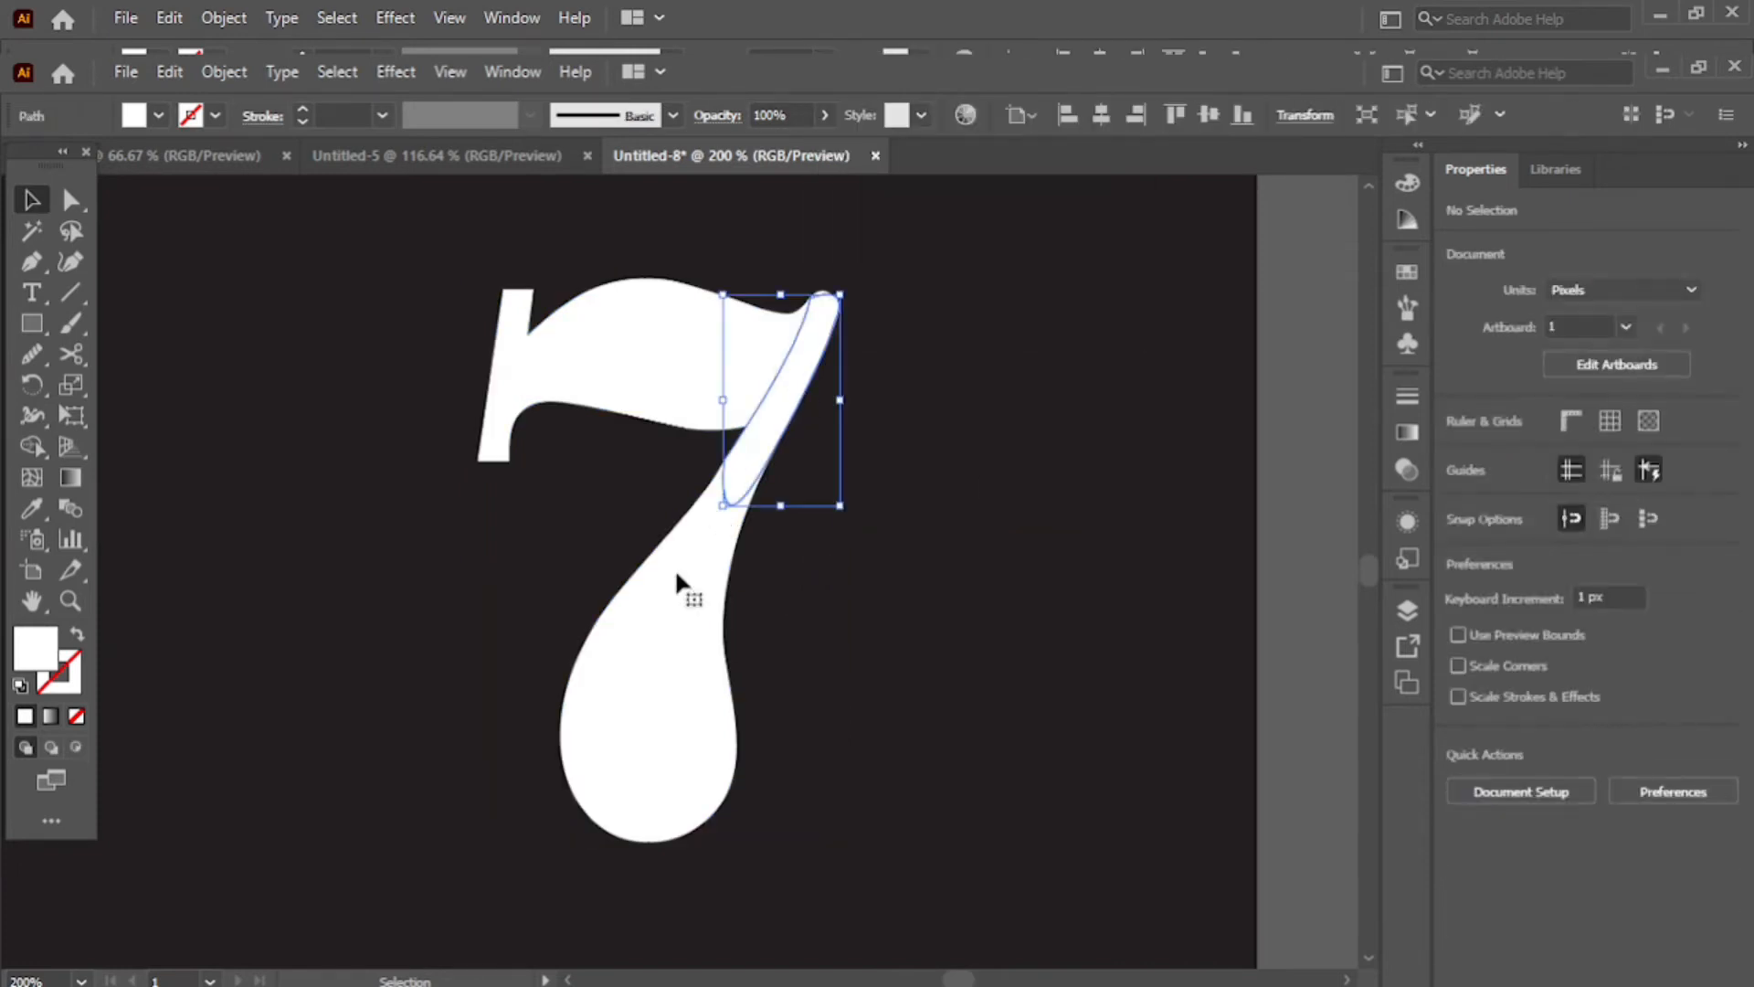
pyautogui.click(652, 639)
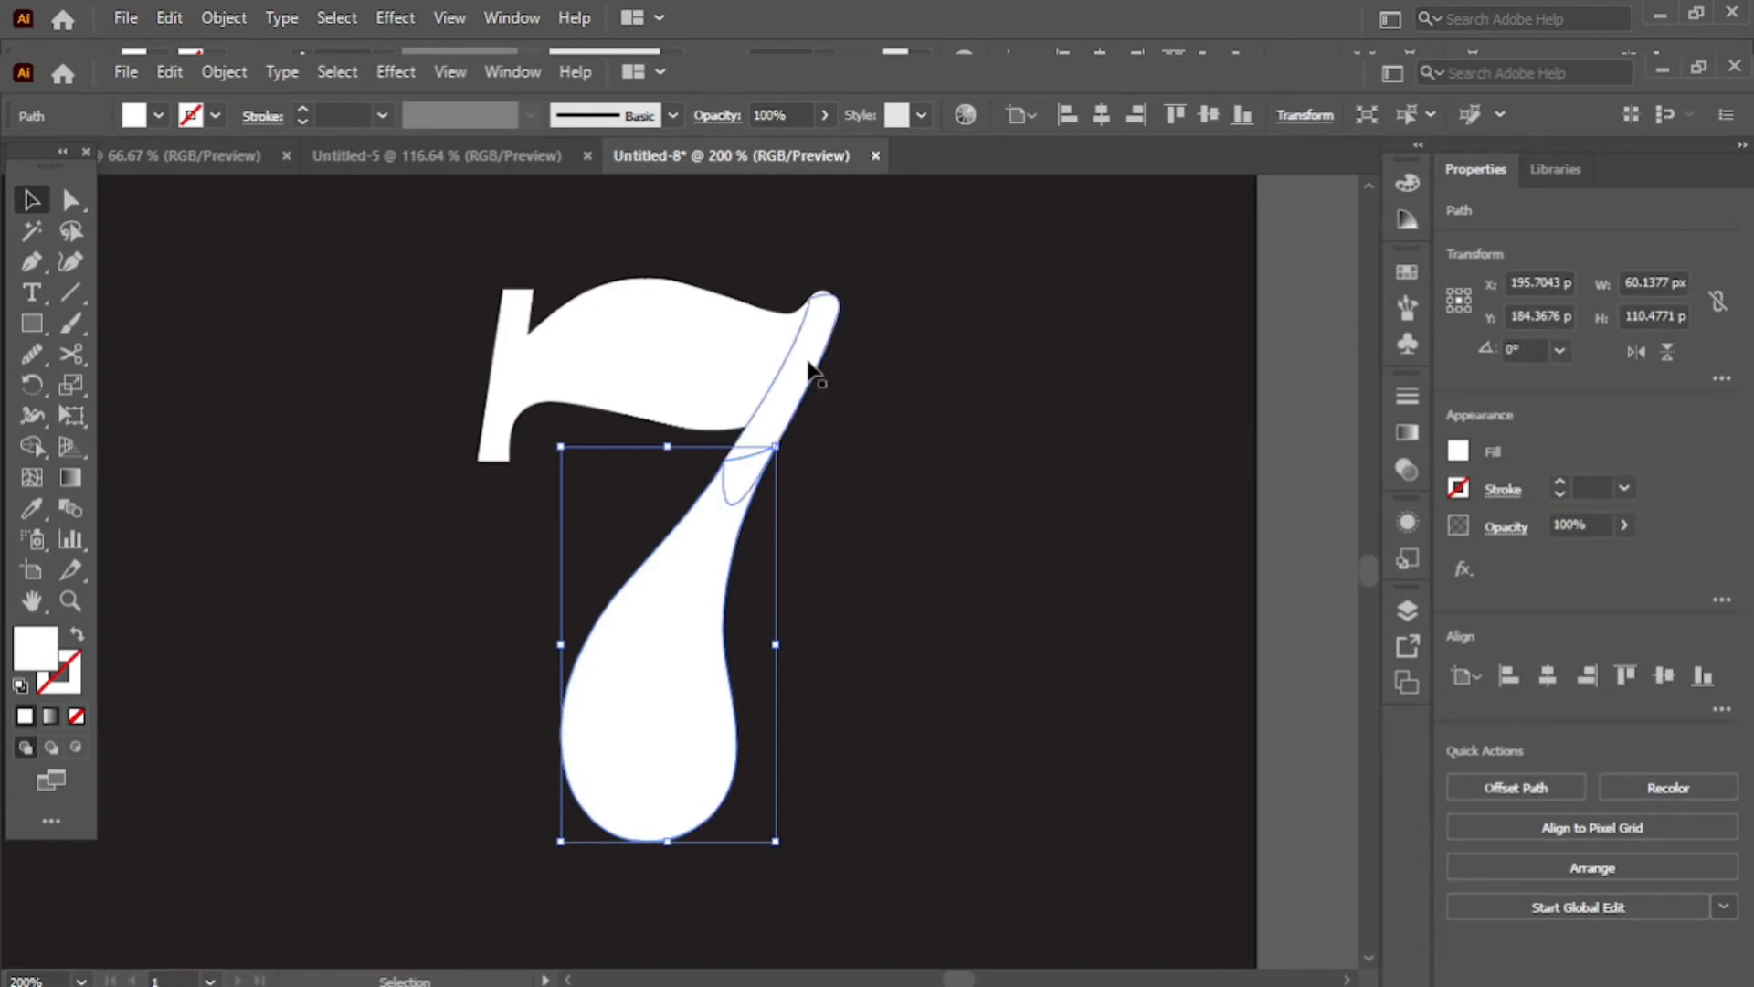
pyautogui.keyDown('shift'); pyautogui.click(807, 365); pyautogui.keyUp('shift')
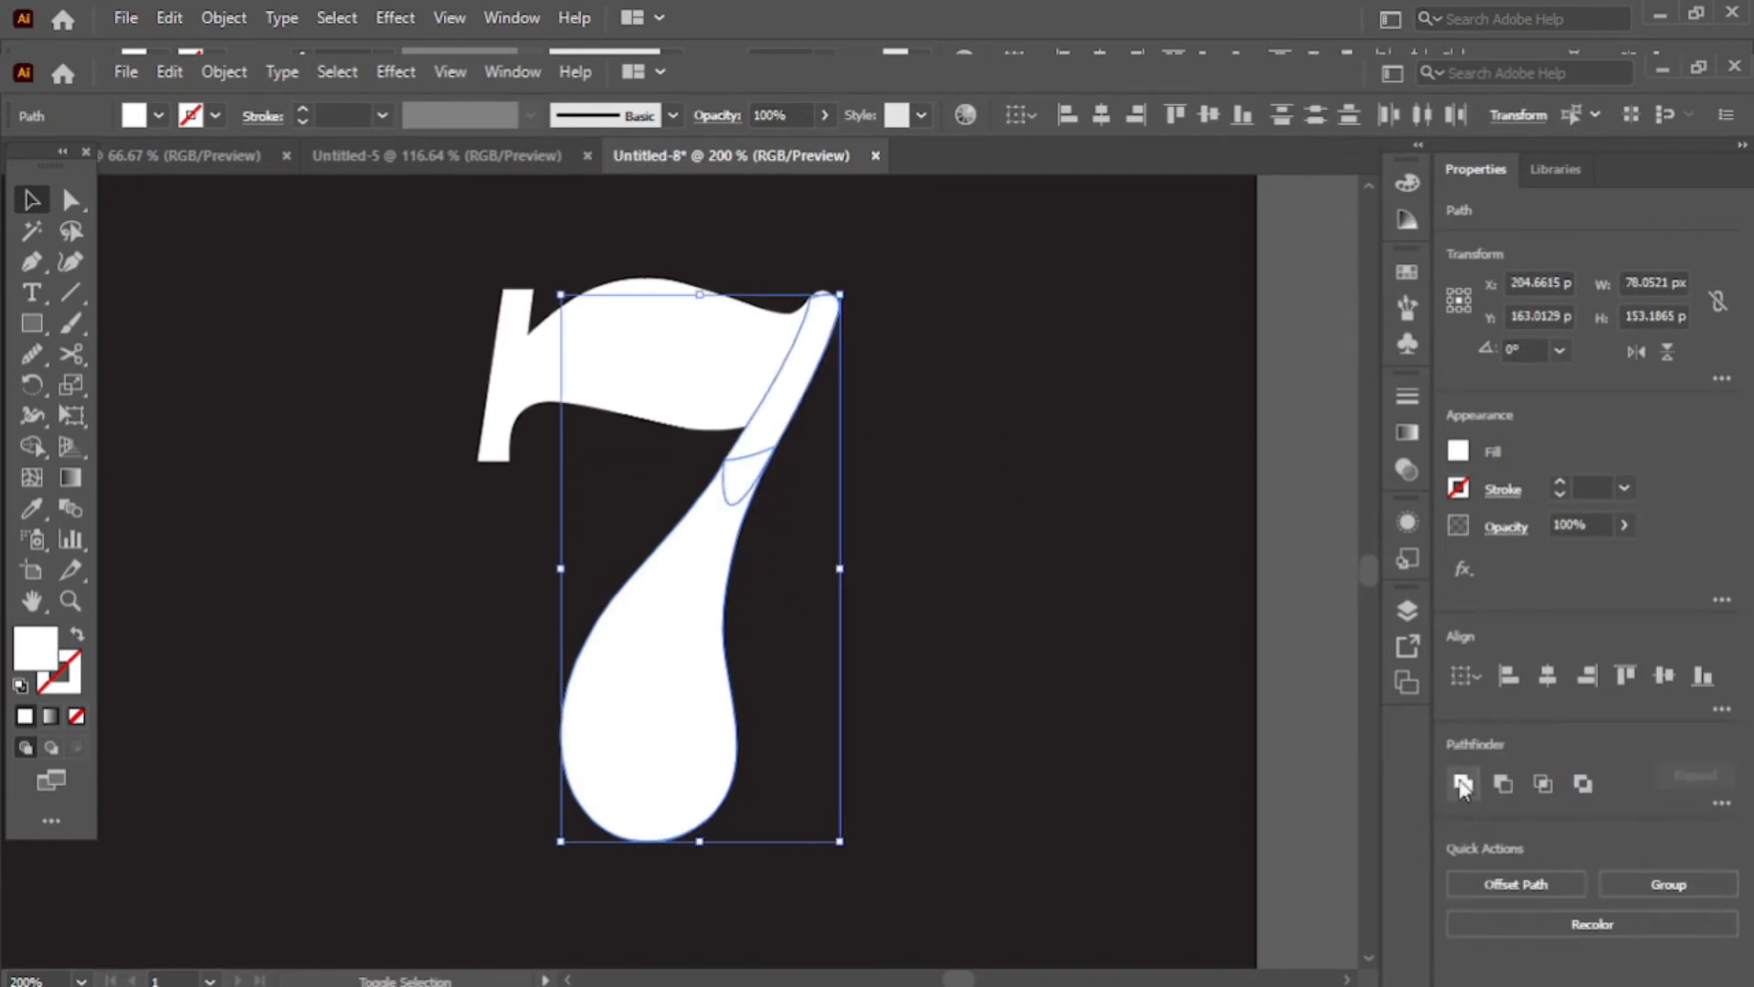
pyautogui.click(1460, 785)
pyautogui.click(983, 674)
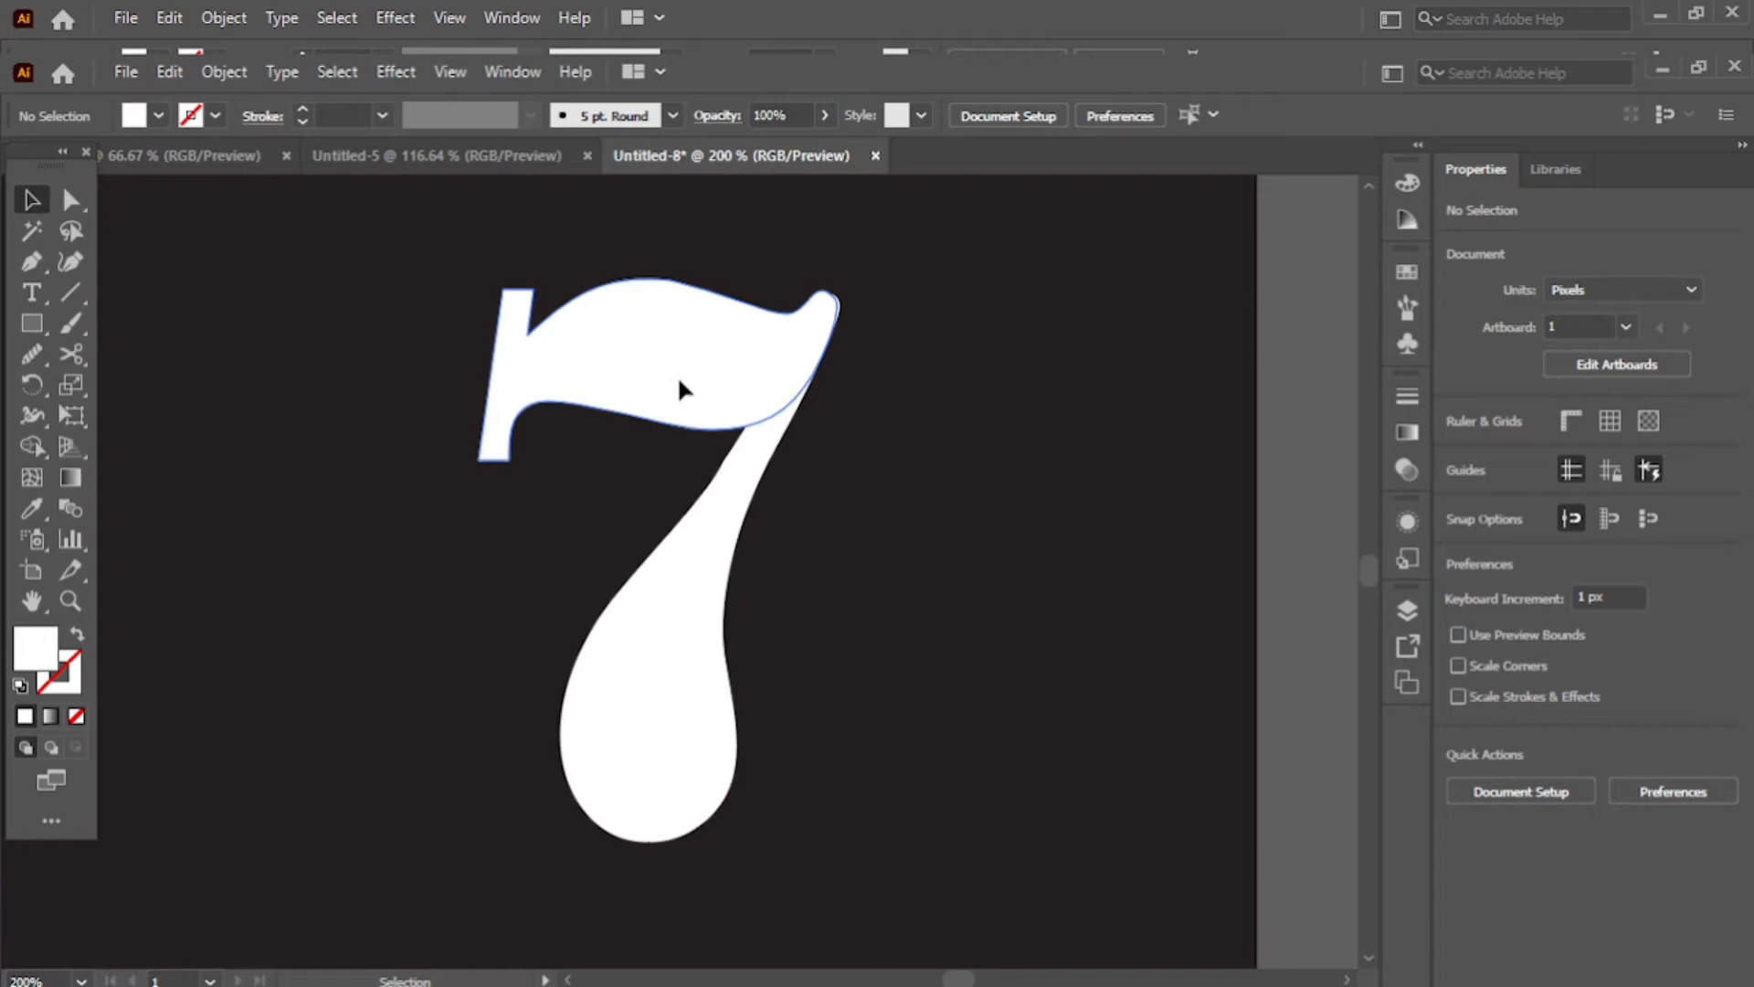
pyautogui.click(677, 375)
pyautogui.moveTo(408, 322); pyautogui.dragTo(568, 403)
pyautogui.rightClick(555, 402)
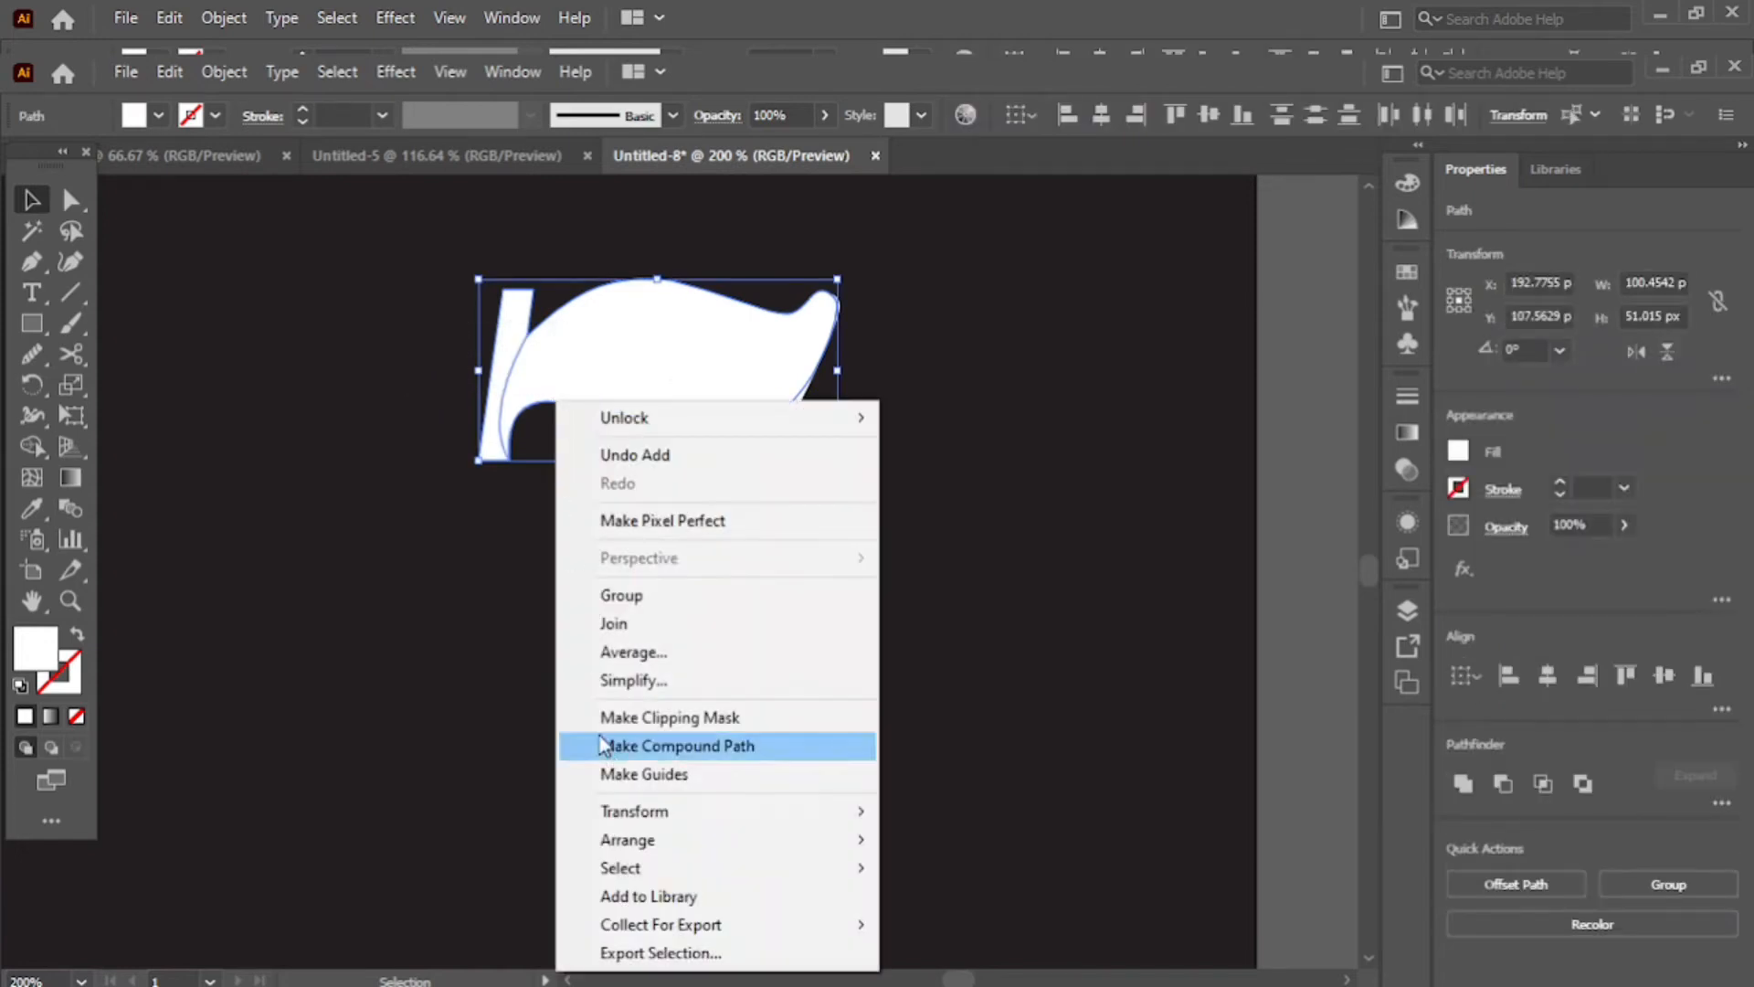
pyautogui.click(677, 746)
pyautogui.click(420, 588)
# Step: Use Shape Builder on the flag and the serif curve to merge the curved area into the flag and remove the outer serif piece
pyautogui.click(599, 388)
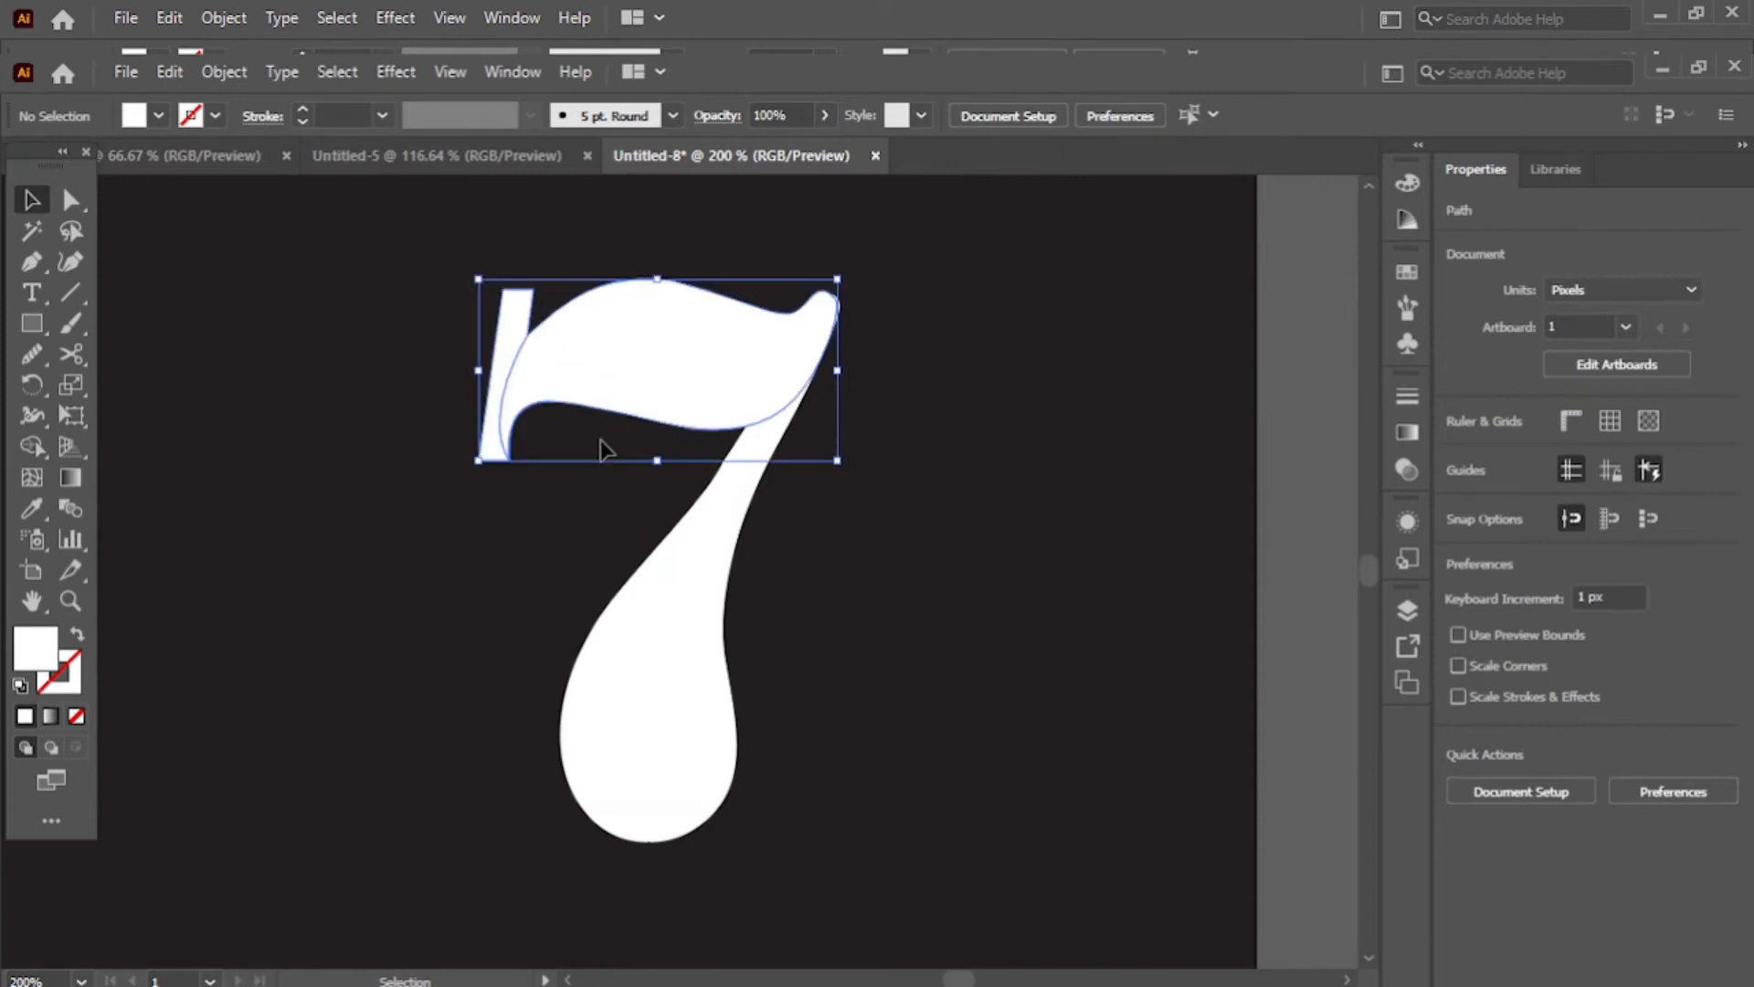
pyautogui.rightClick(512, 528)
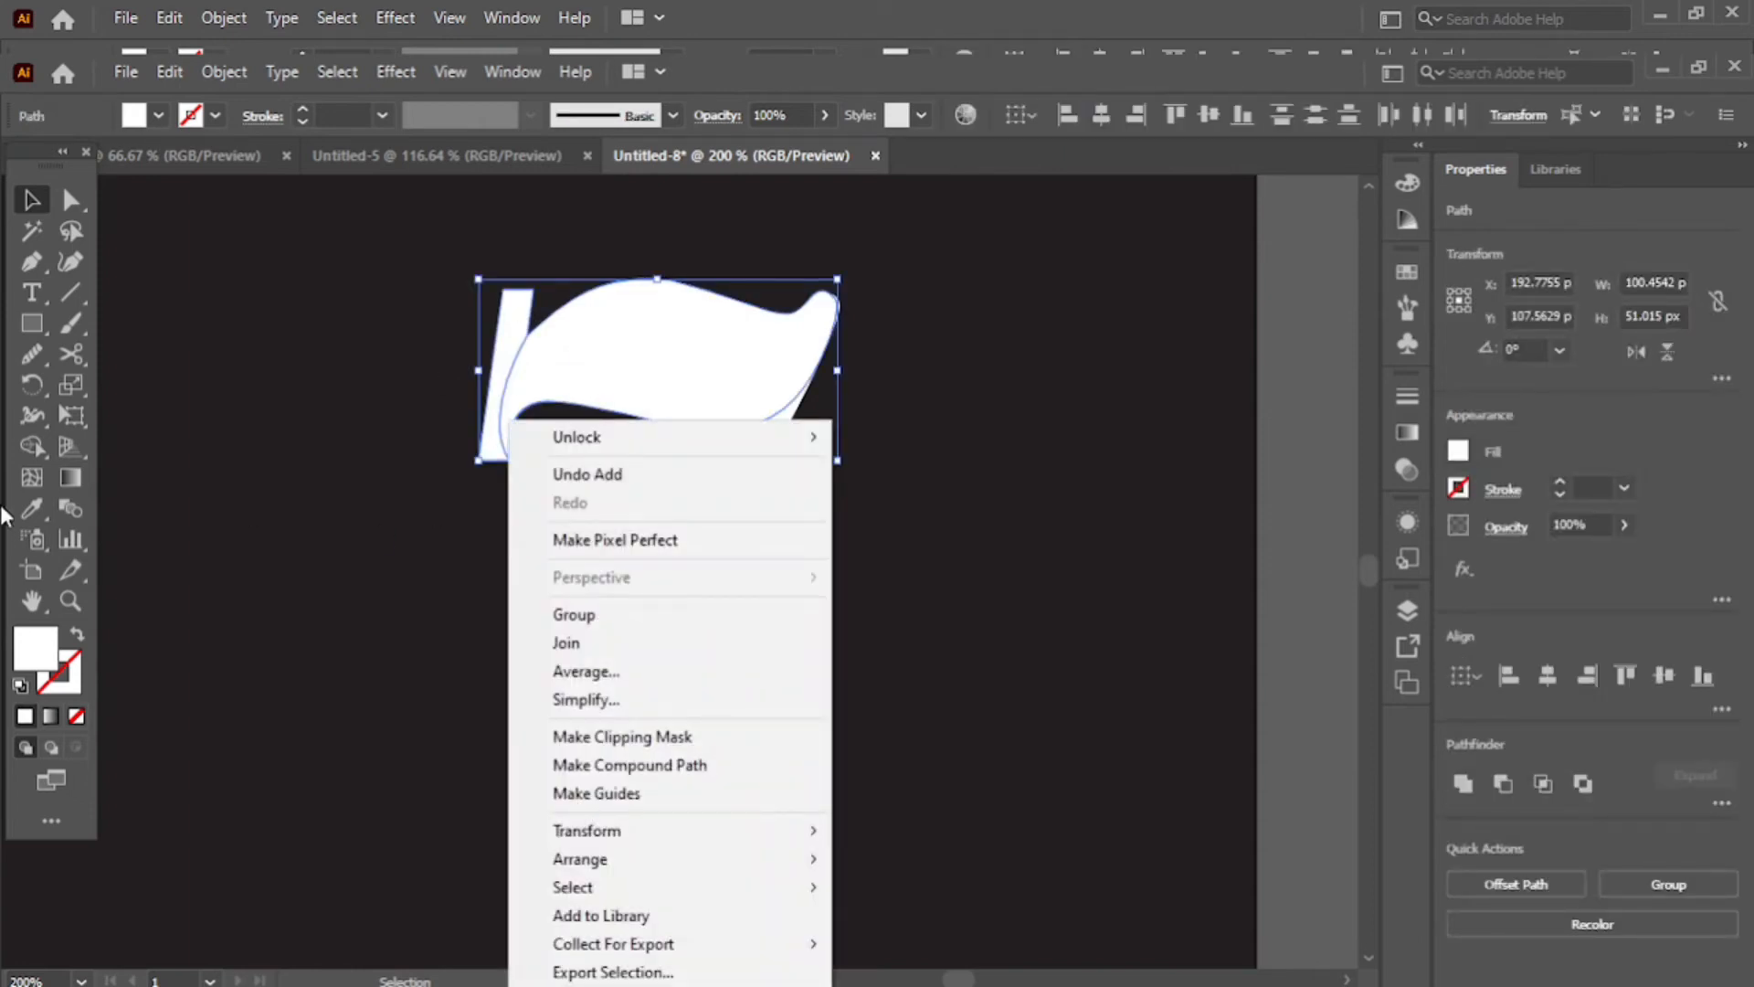
pyautogui.moveTo(25, 442); pyautogui.dragTo(114, 441)
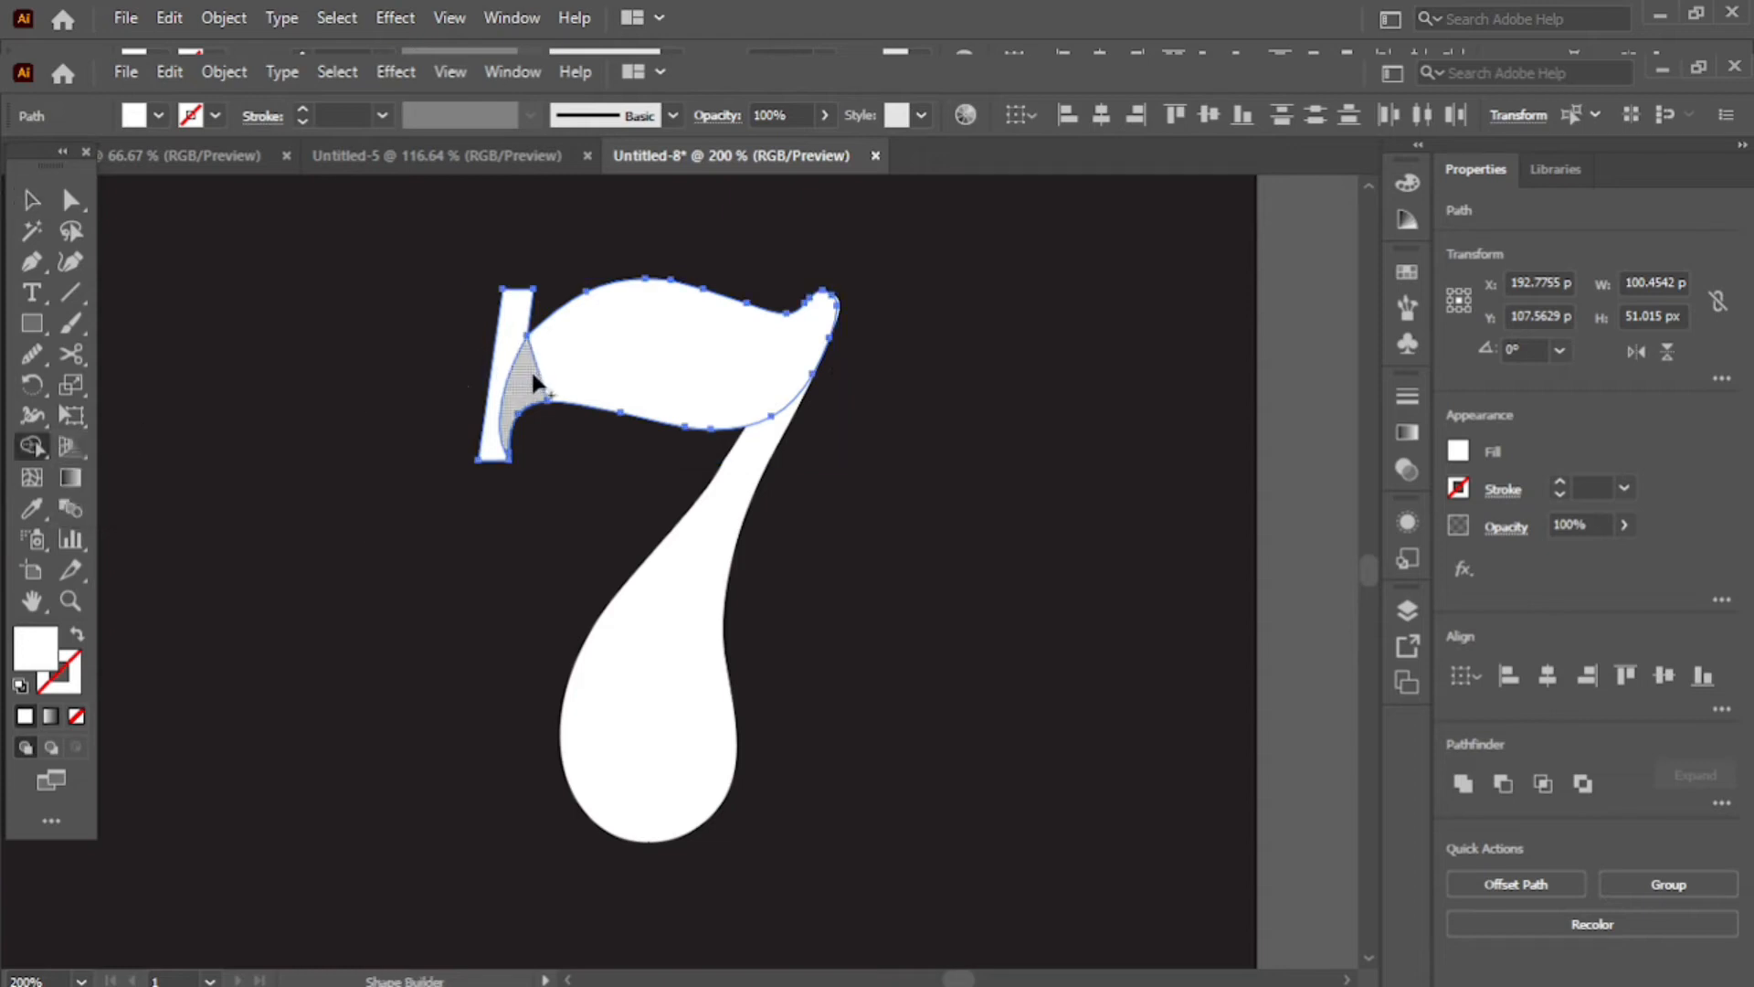
pyautogui.moveTo(546, 360); pyautogui.dragTo(607, 361)
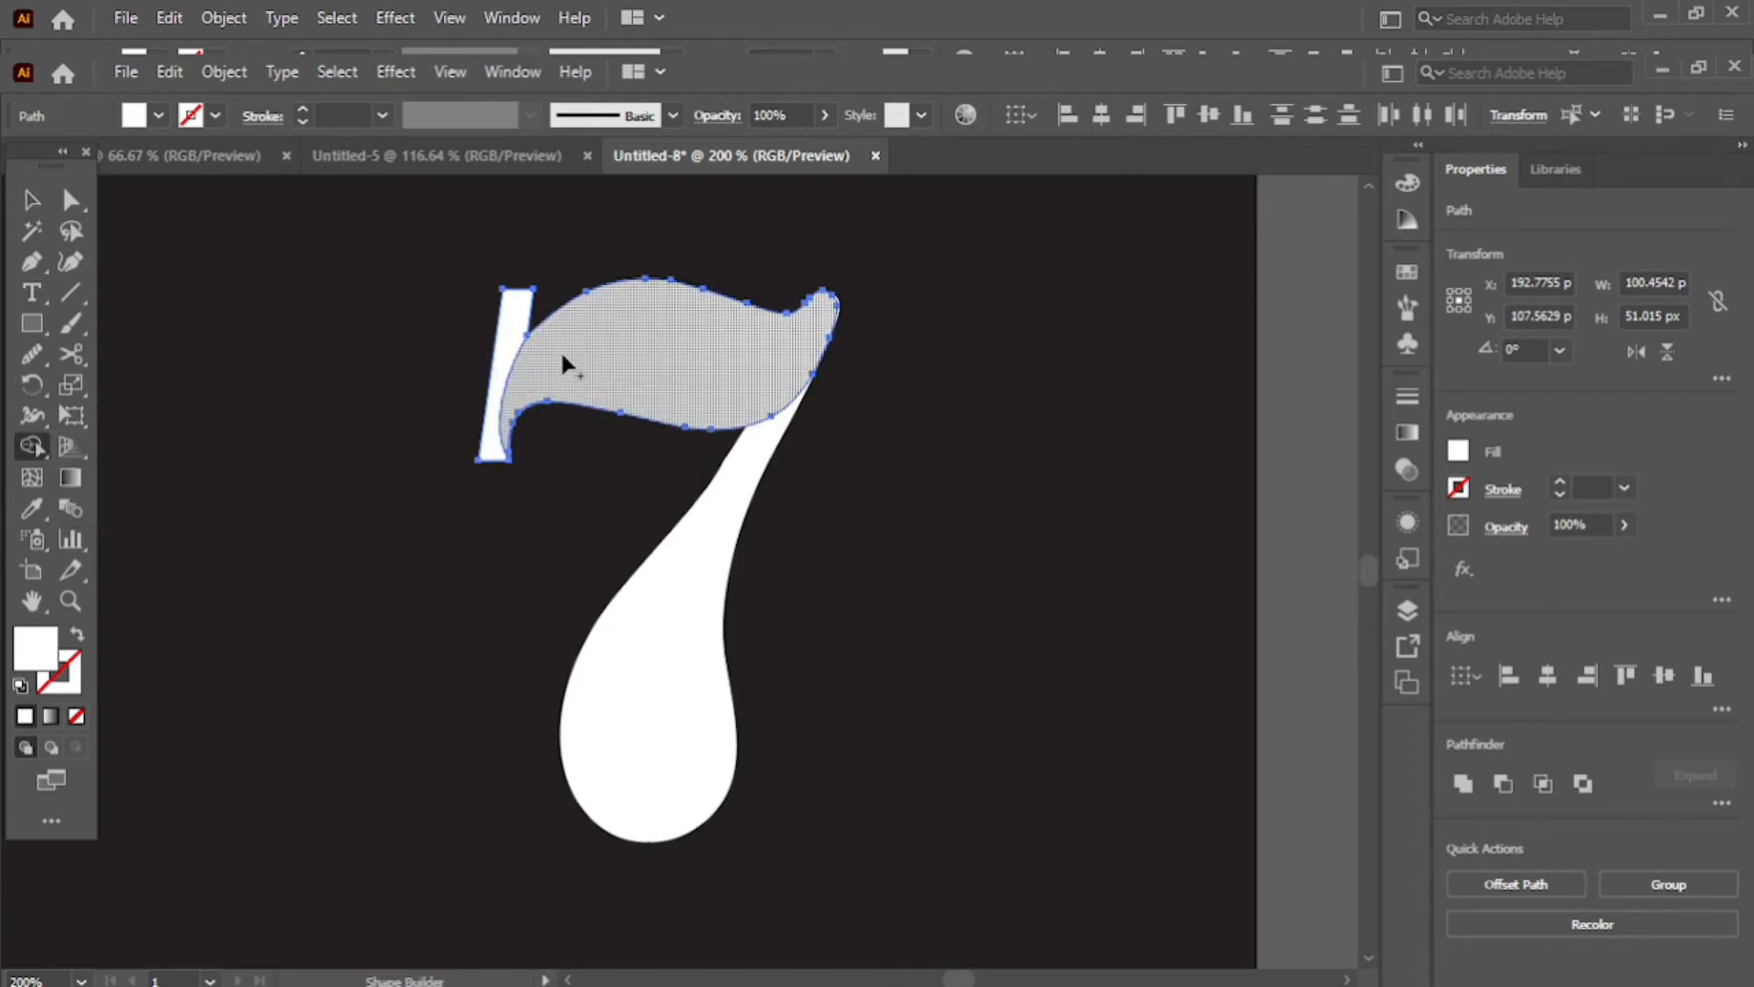
pyautogui.moveTo(507, 325); pyautogui.dragTo(492, 402)
pyautogui.moveTo(495, 468); pyautogui.dragTo(496, 464)
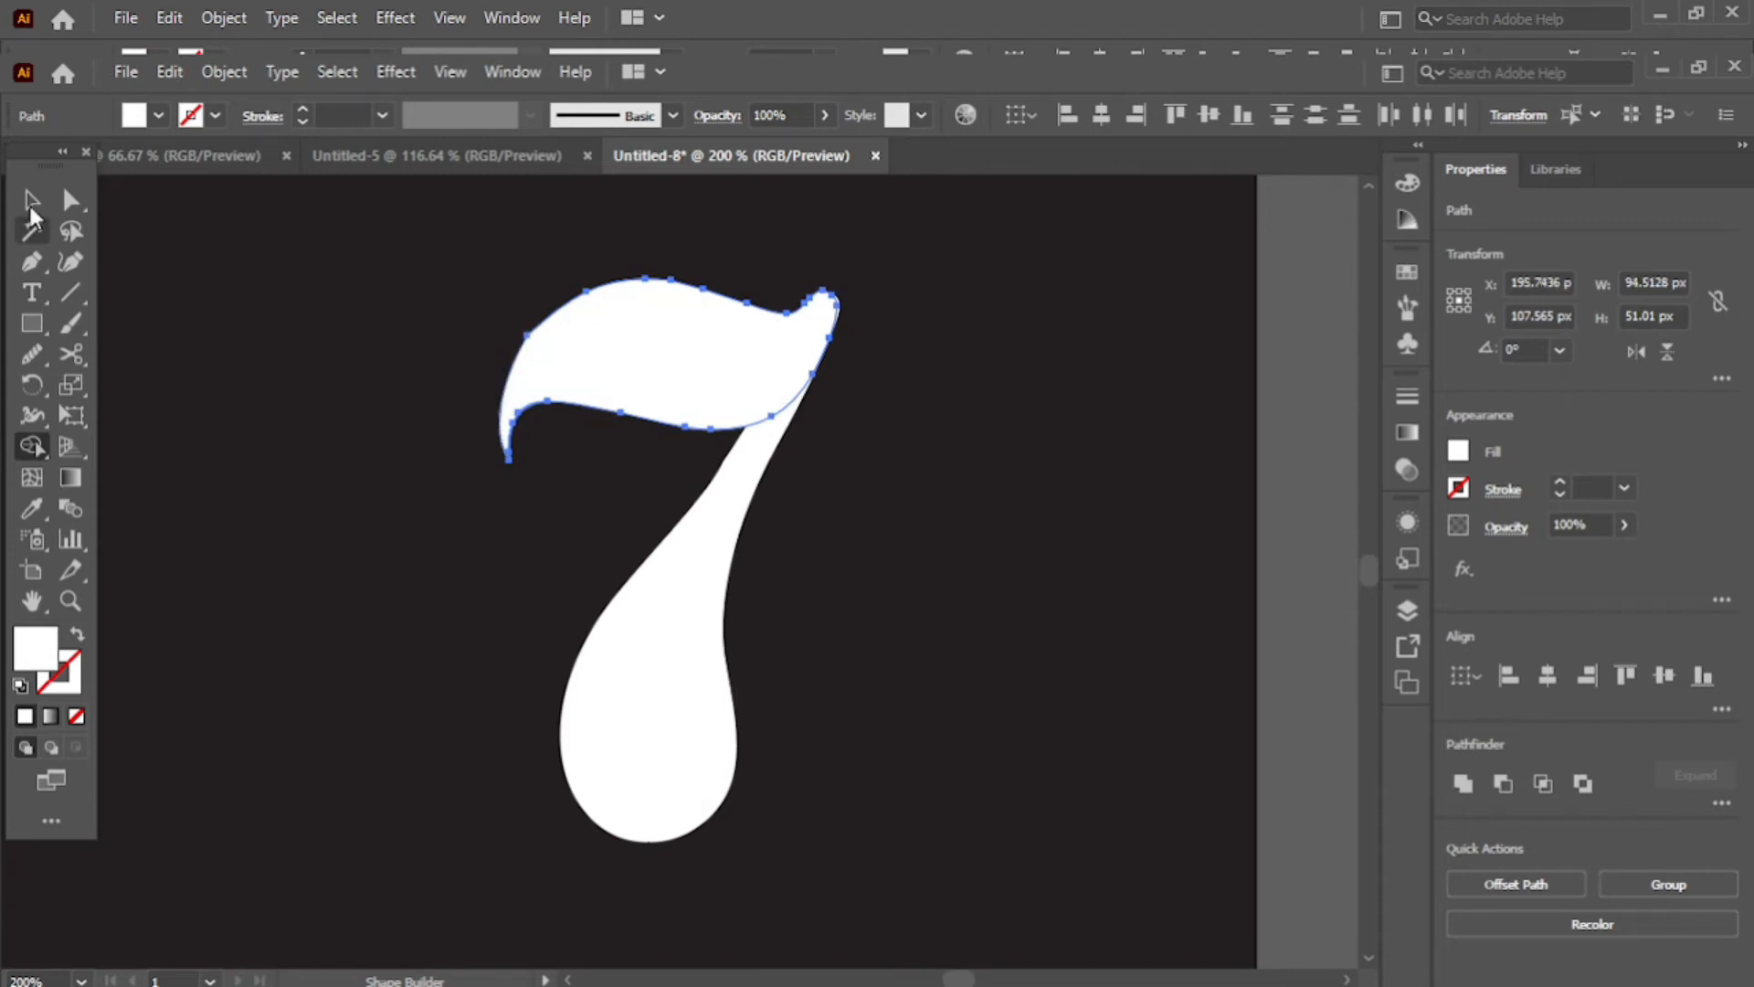
# Step: Smooth the bump on the flag's outer edge where the curved end joins it, using the Smooth tool
pyautogui.click(31, 200)
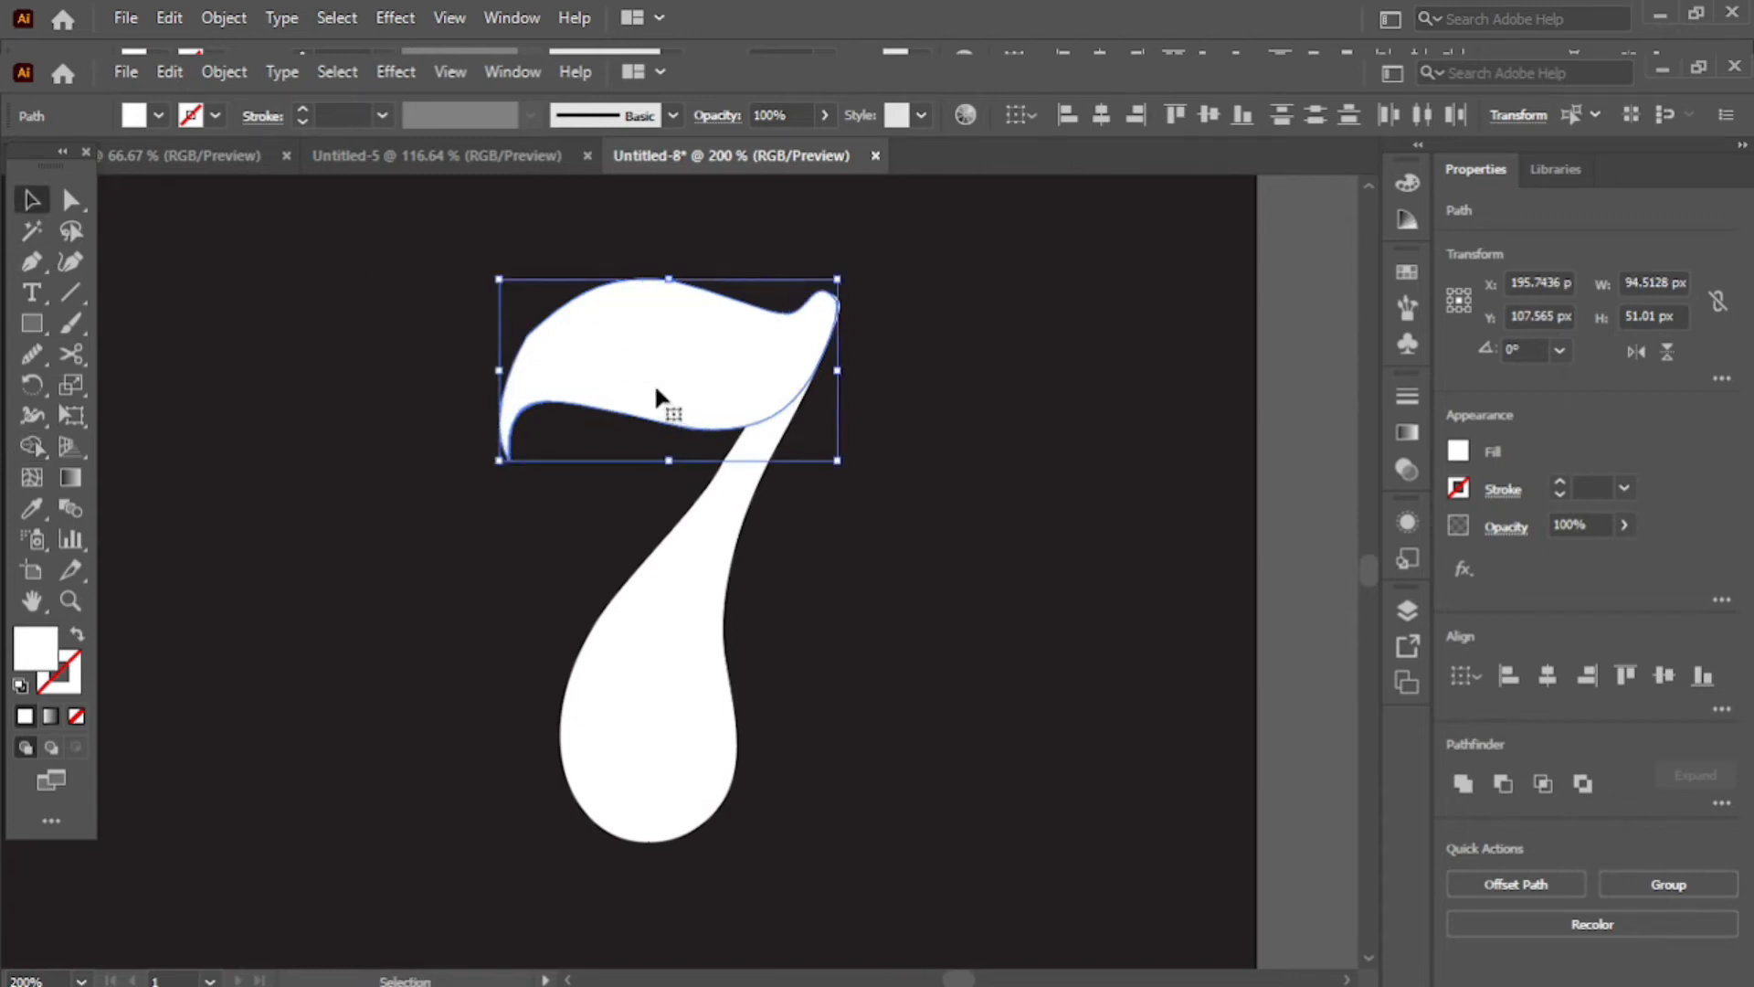
pyautogui.click(31, 354)
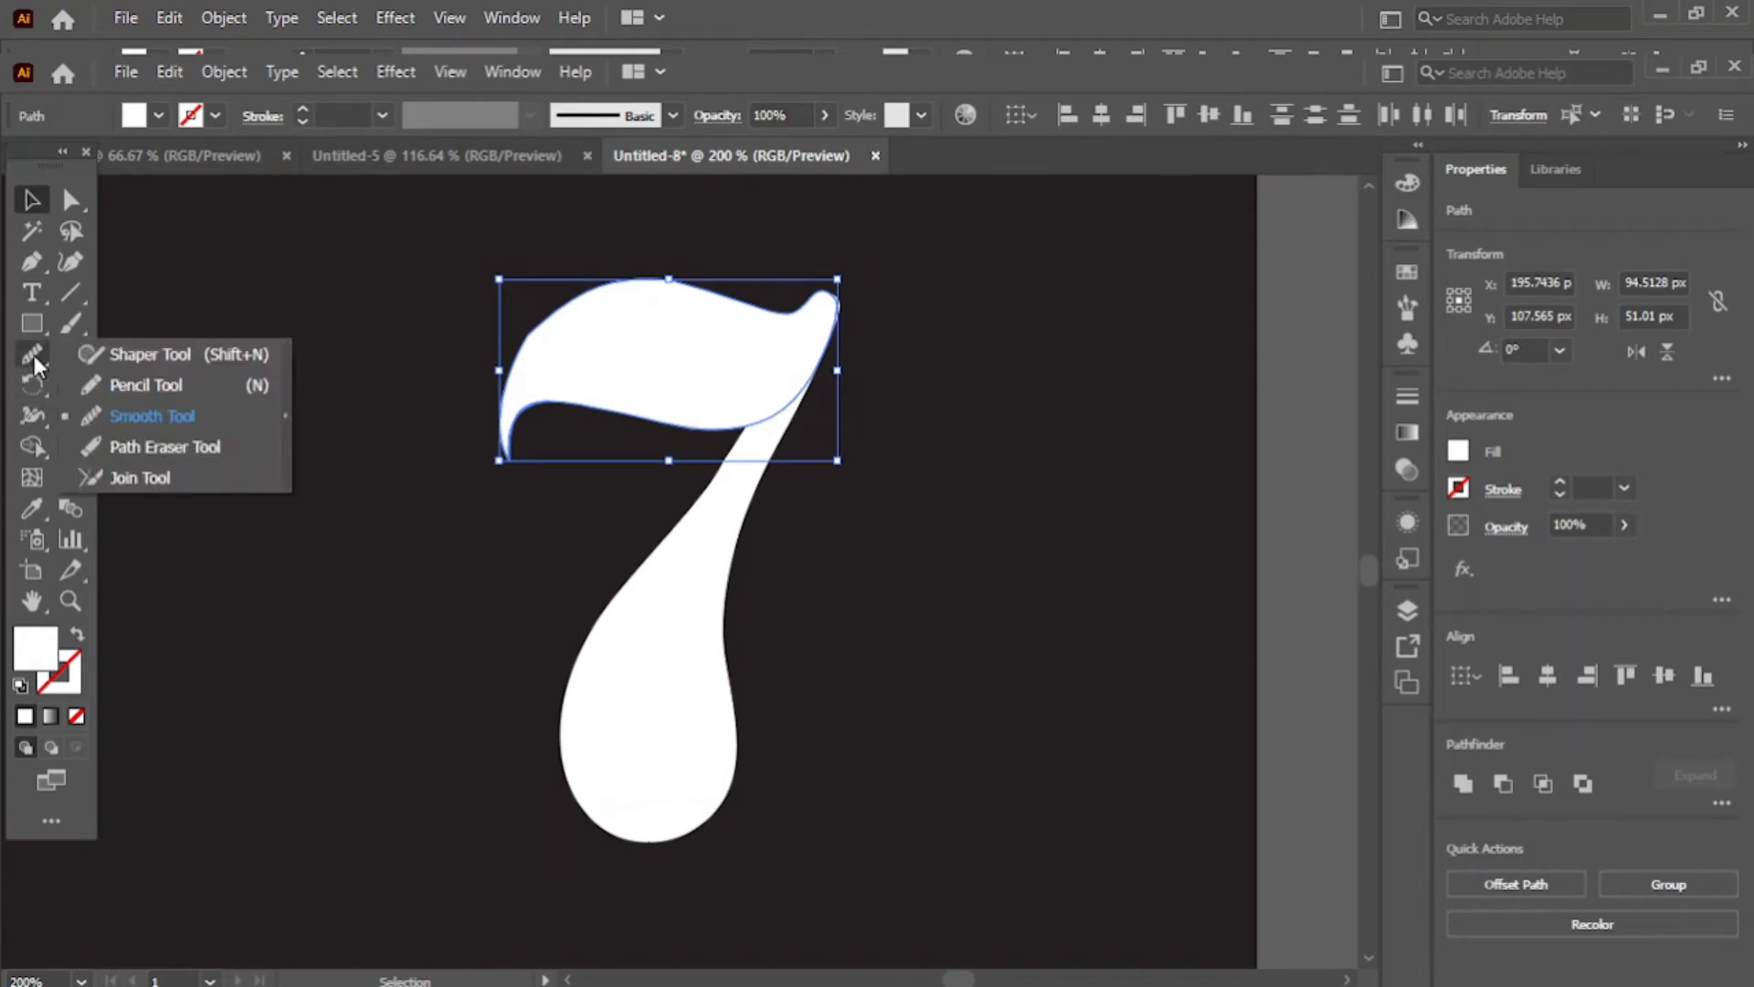
pyautogui.click(129, 418)
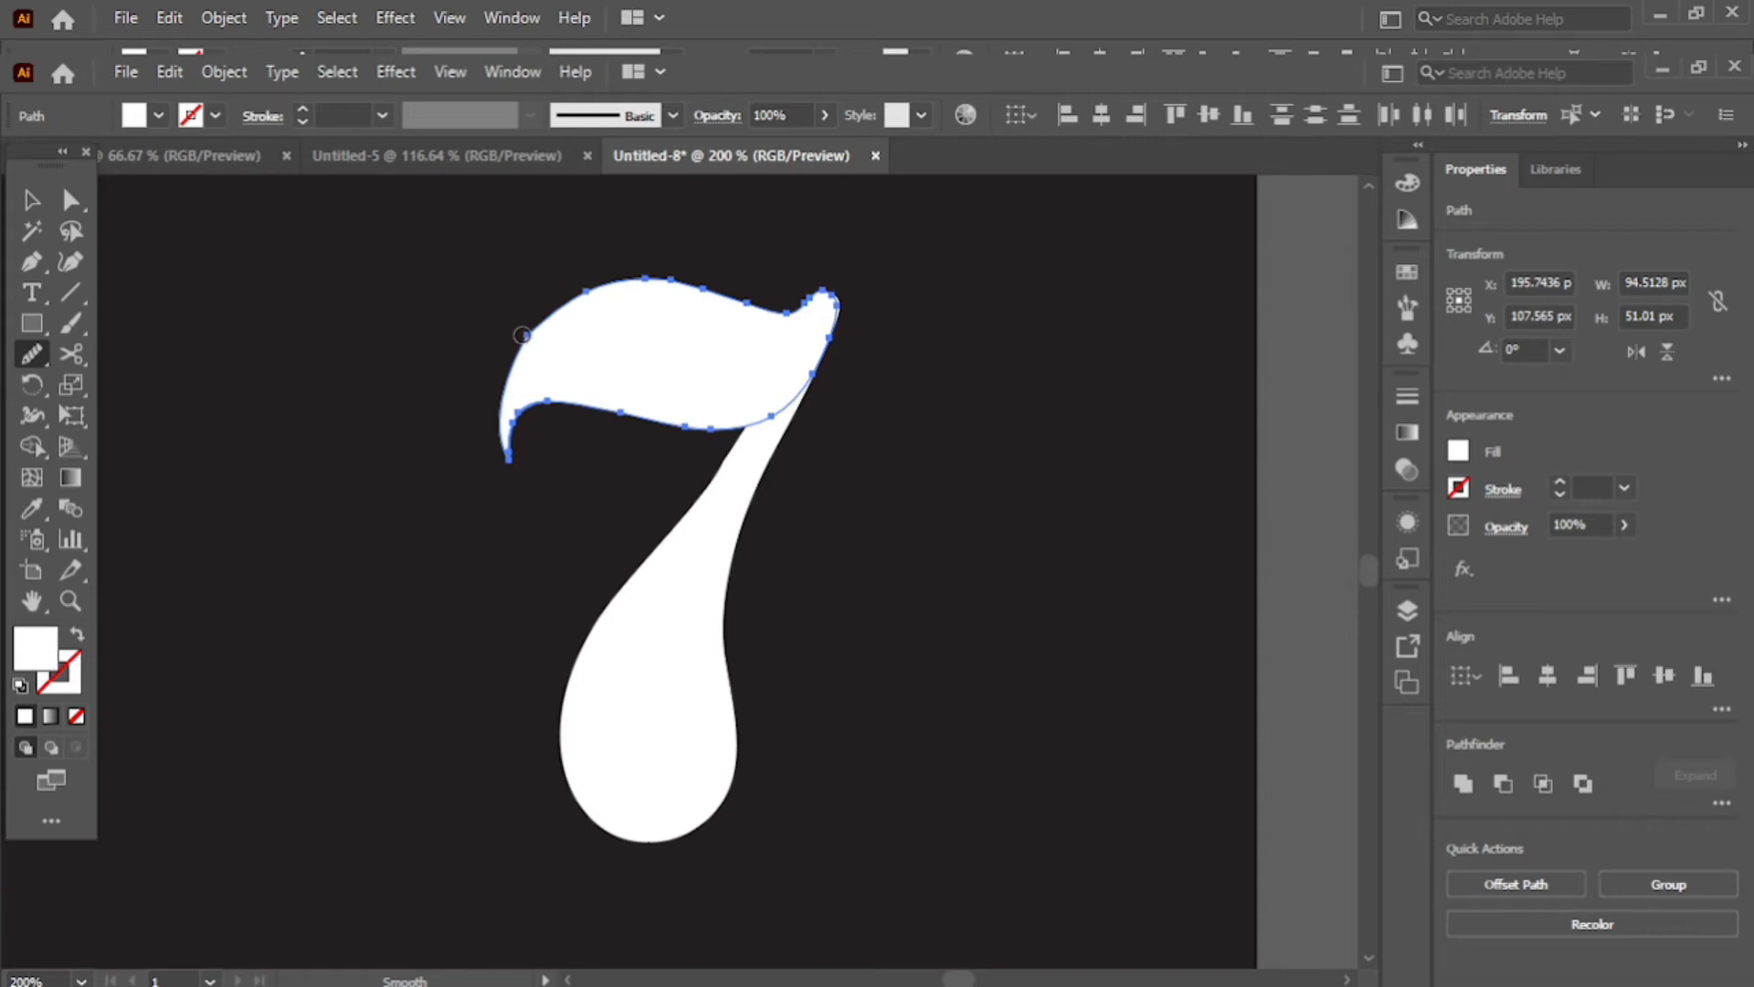
pyautogui.moveTo(502, 365); pyautogui.dragTo(526, 333)
pyautogui.click(31, 200)
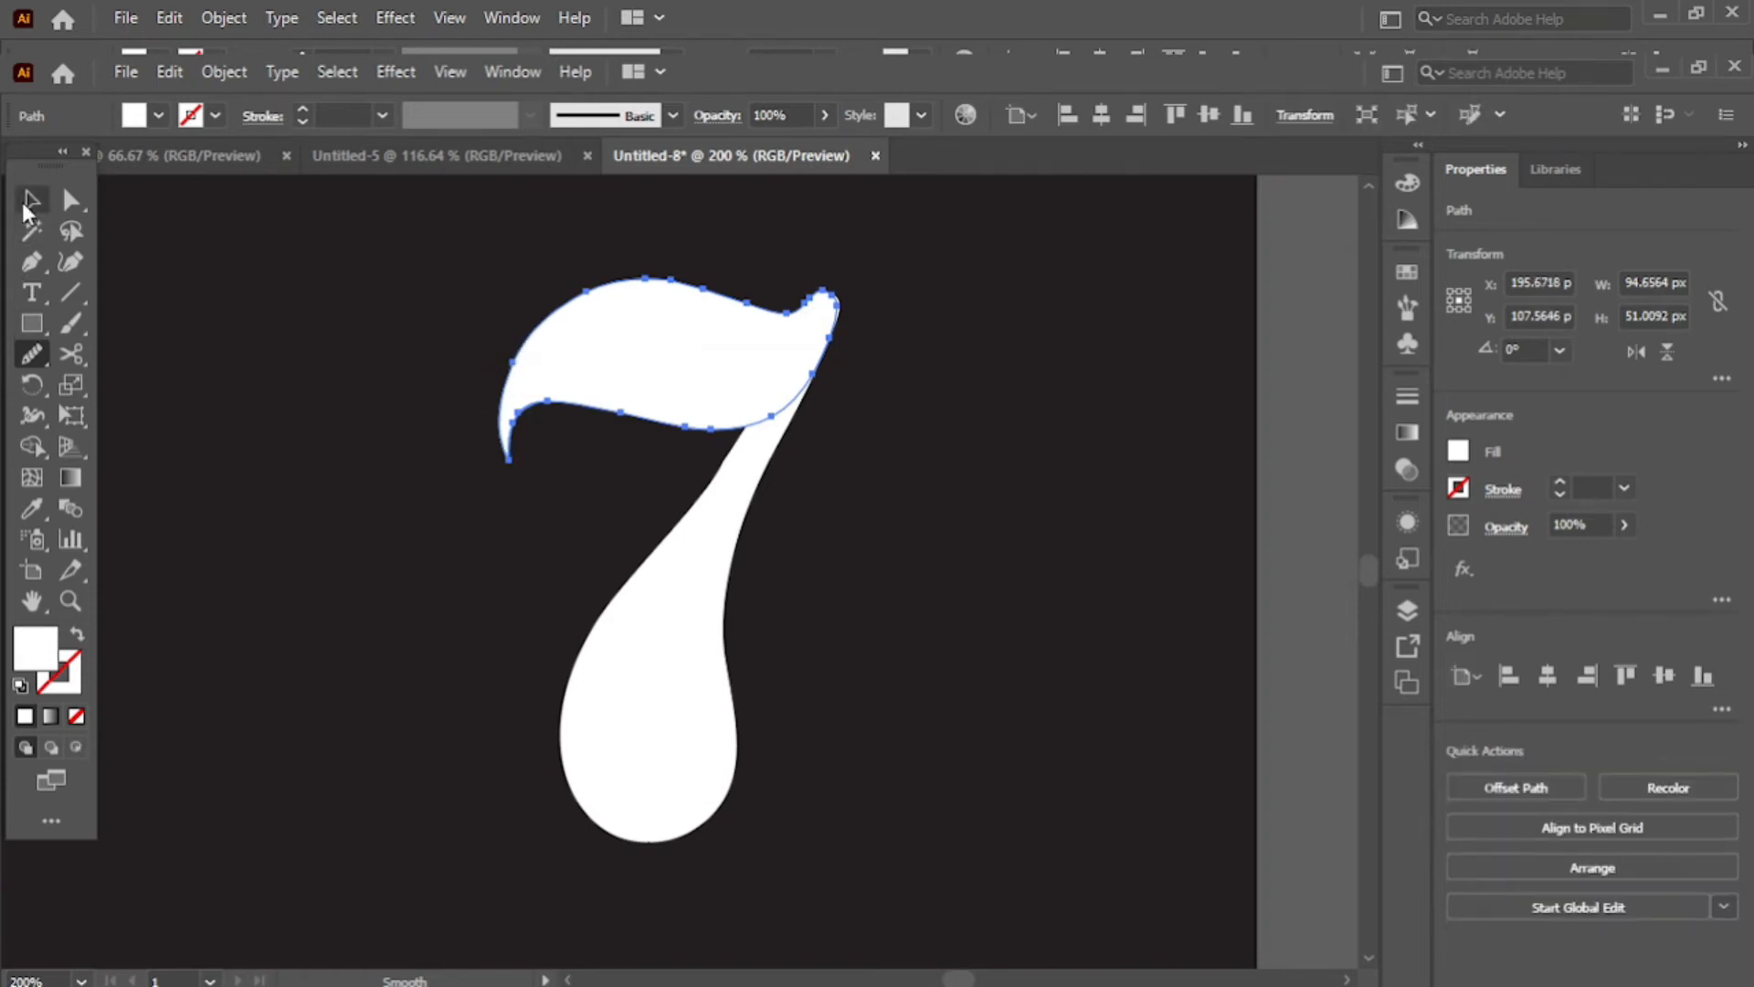
pyautogui.click(902, 474)
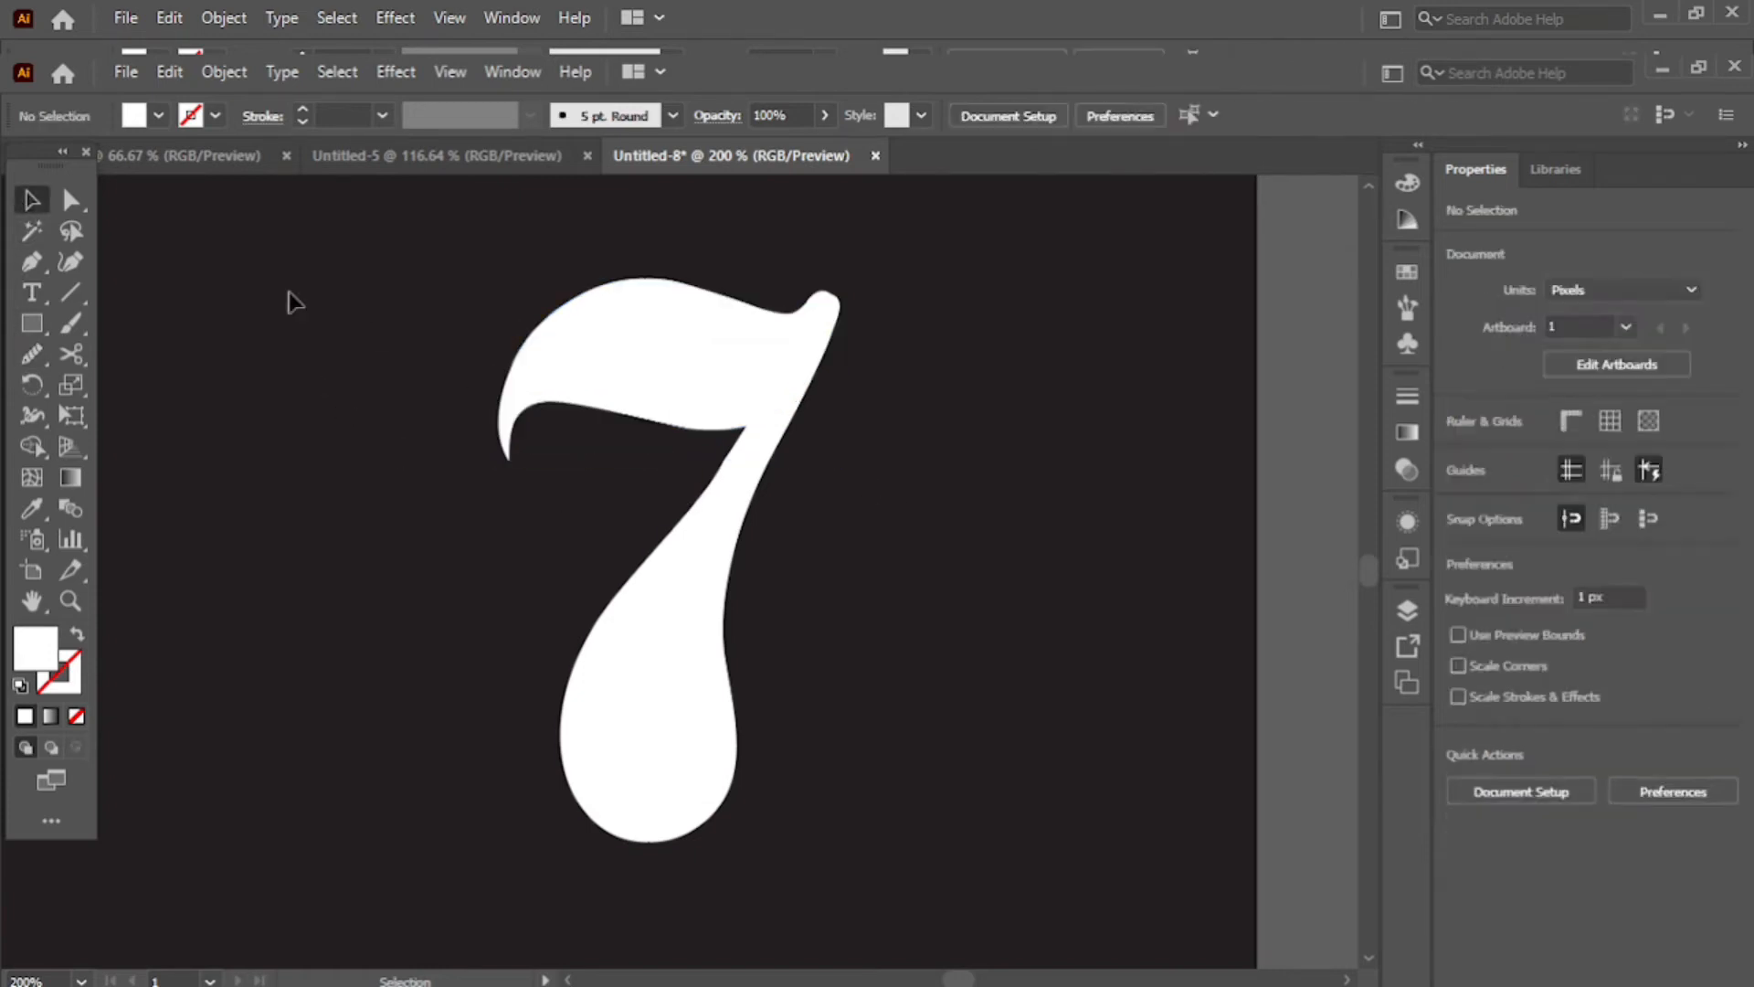
# Step: Simplify the flag's path with a 65% simplify curve and a 140° corner point angle threshold
pyautogui.click(673, 377)
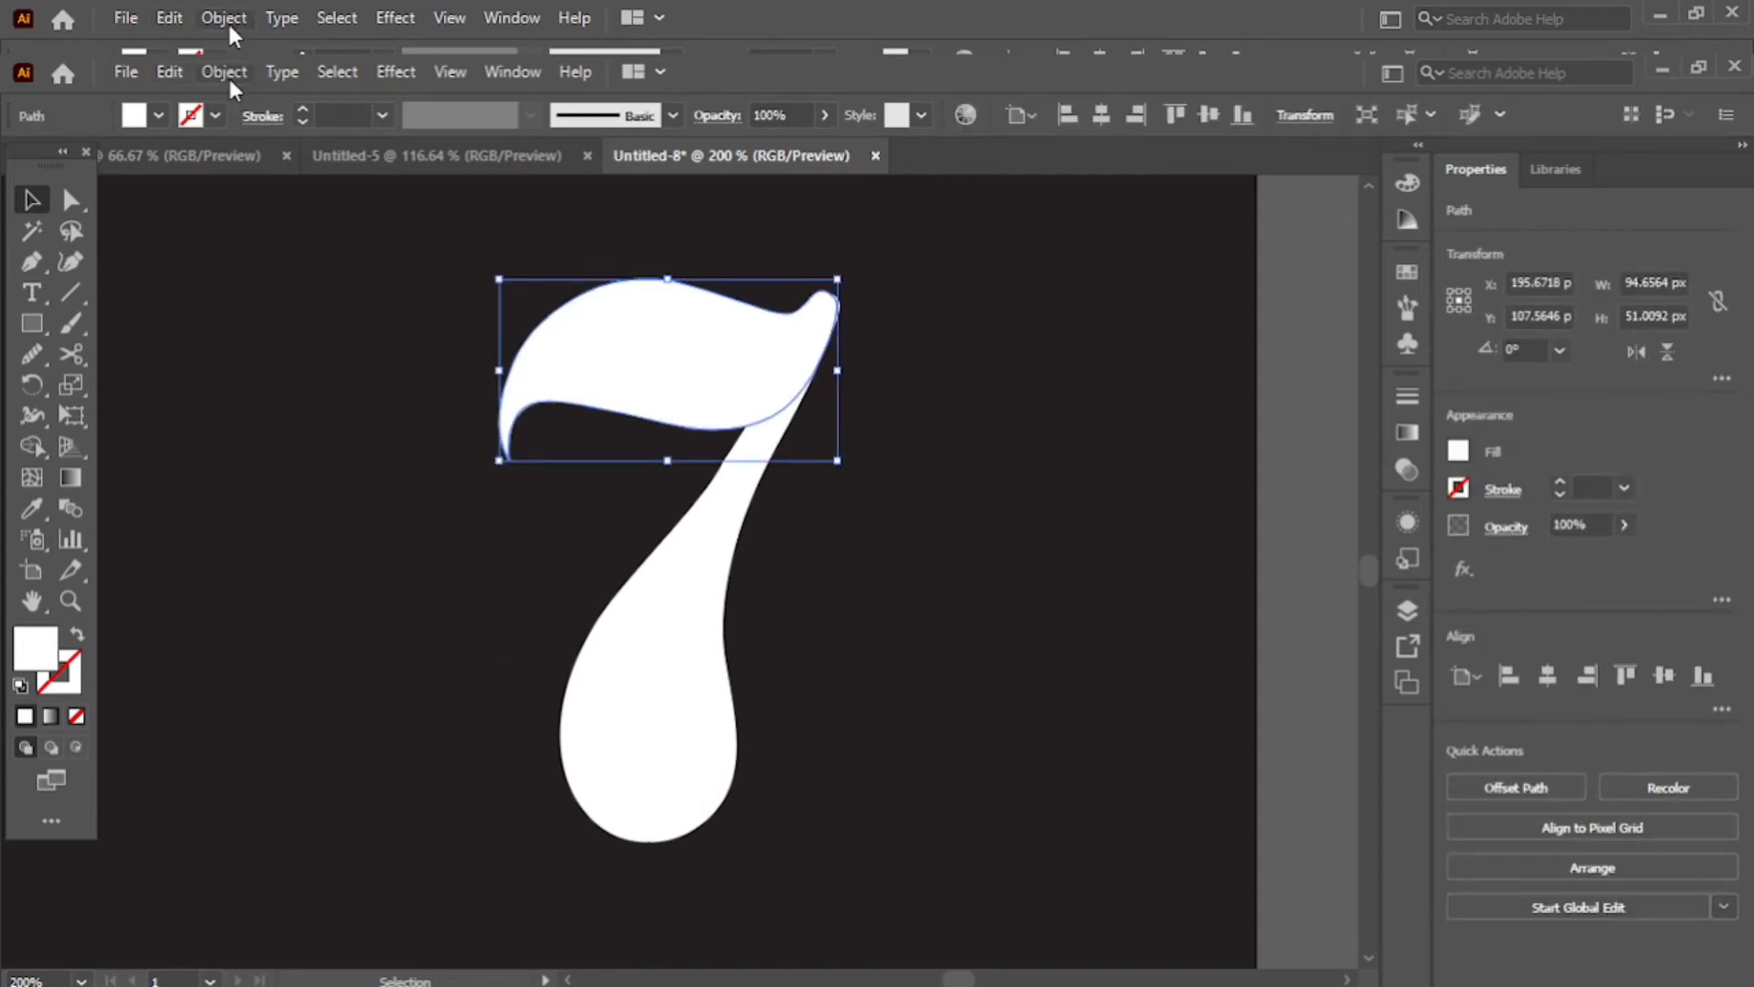
pyautogui.click(225, 73)
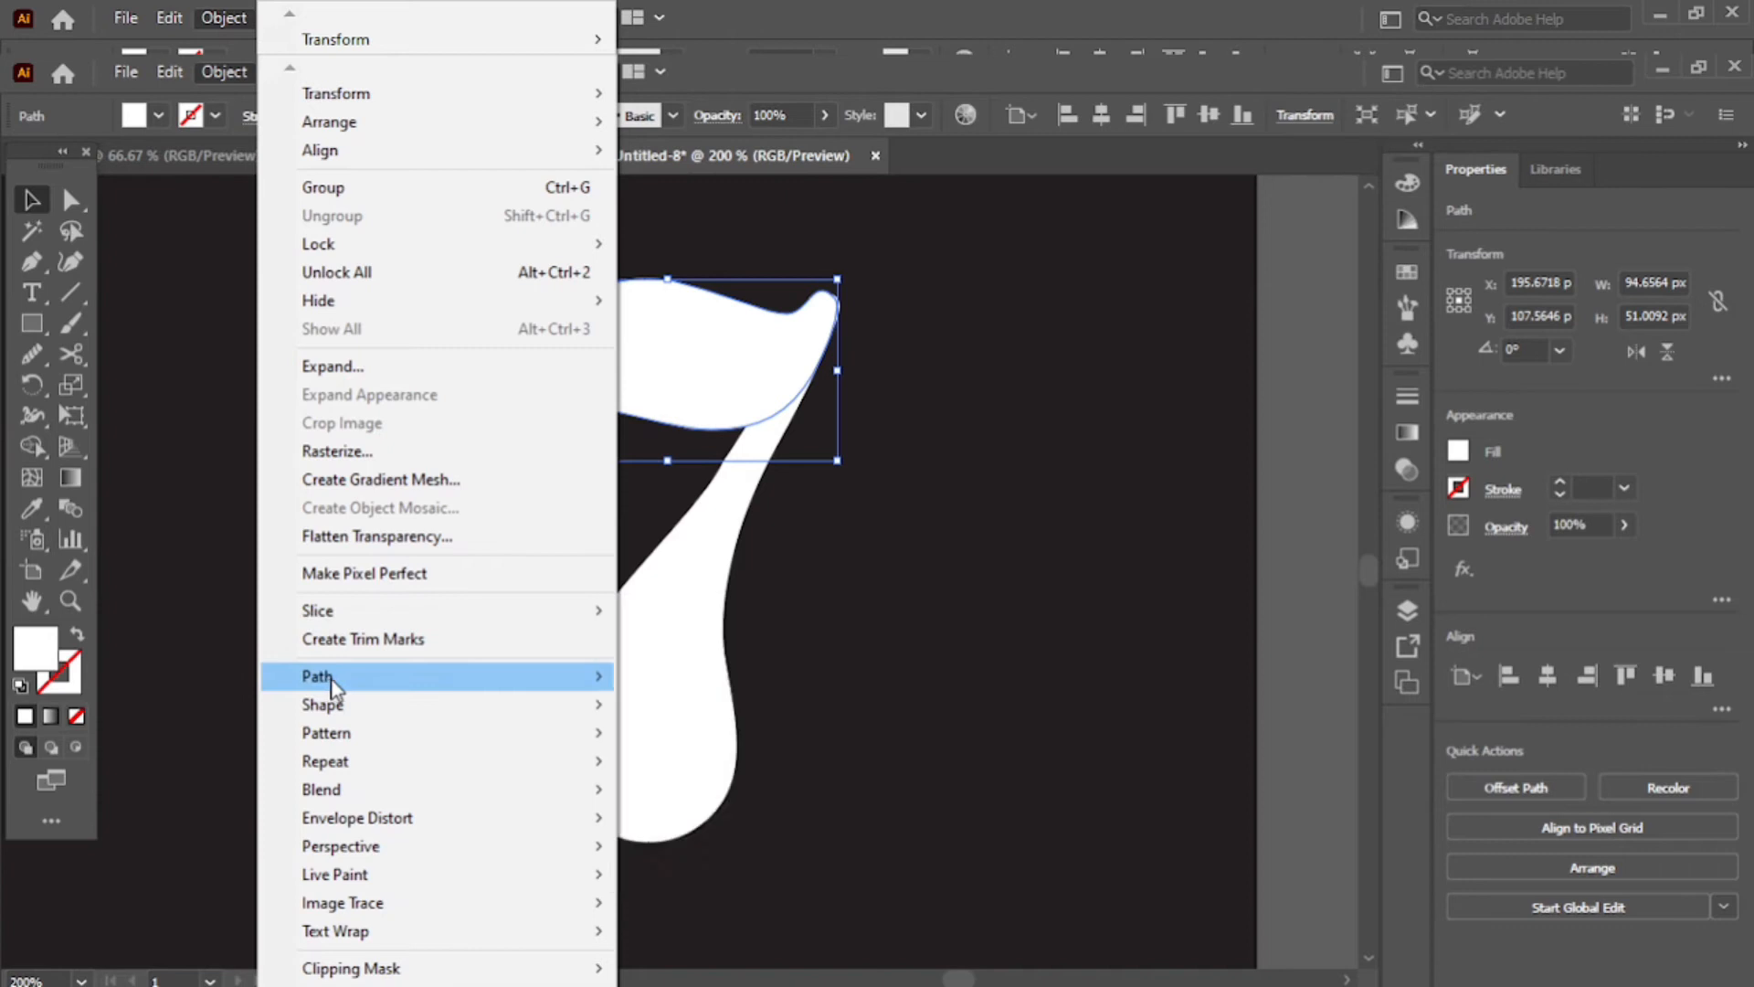
pyautogui.moveTo(498, 676)
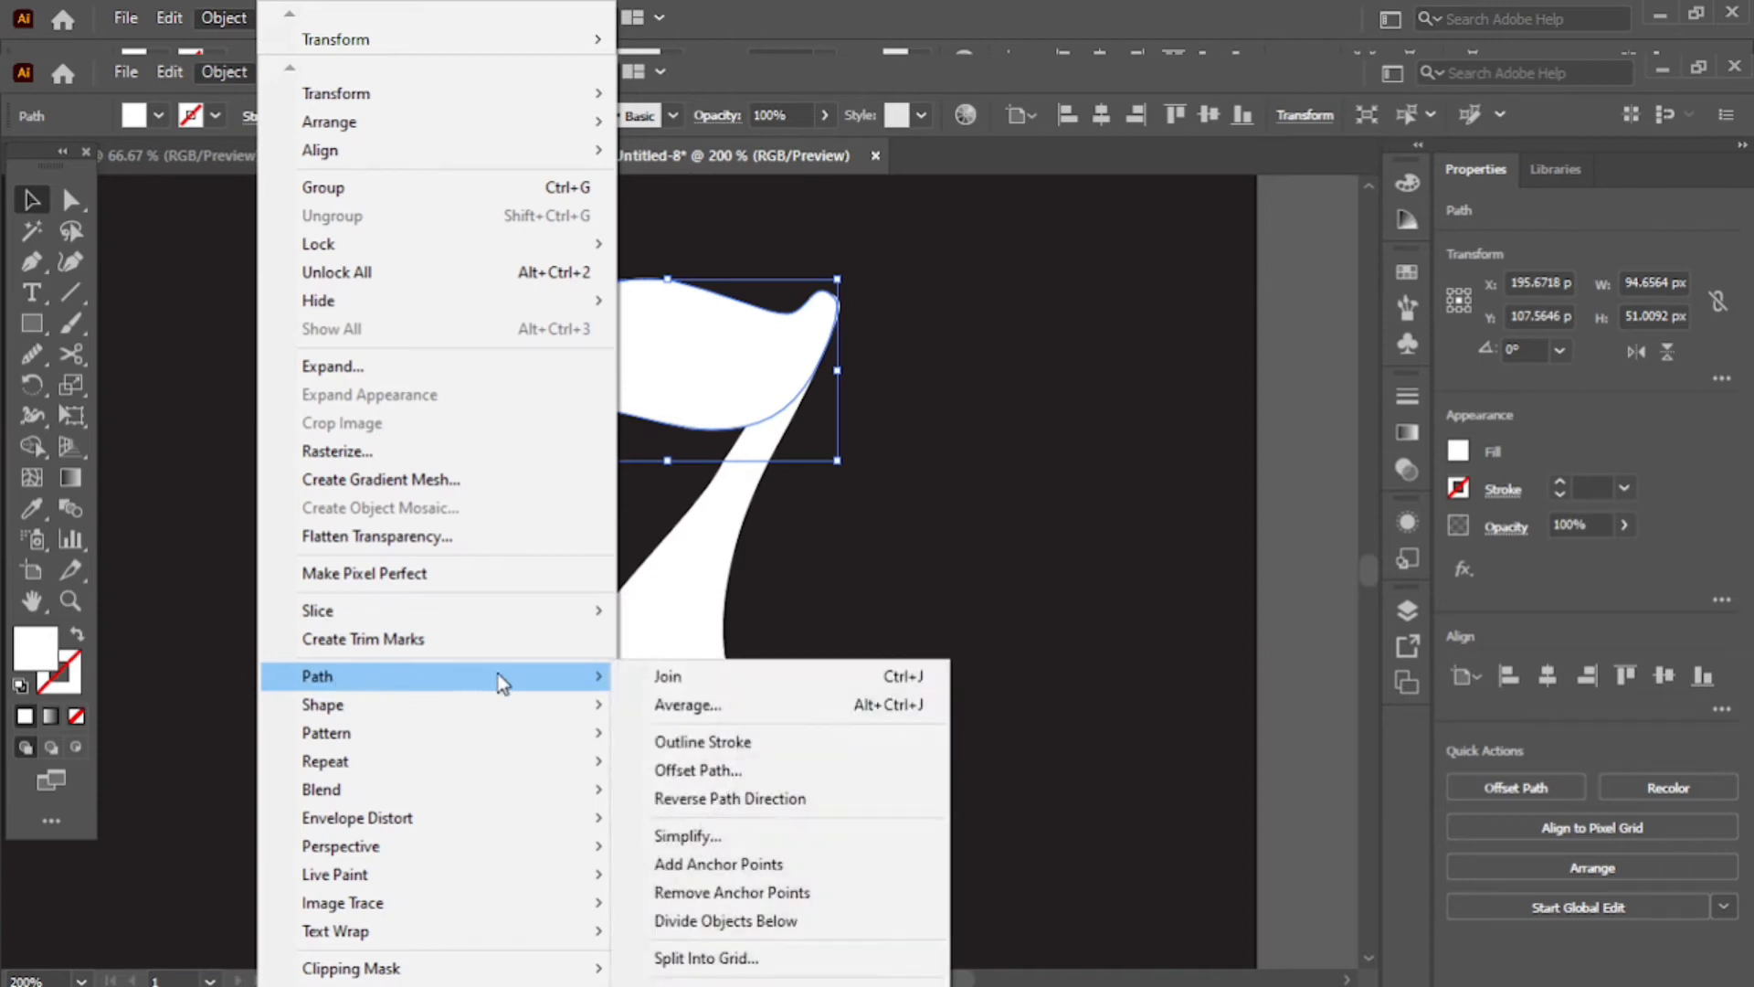
pyautogui.click(702, 835)
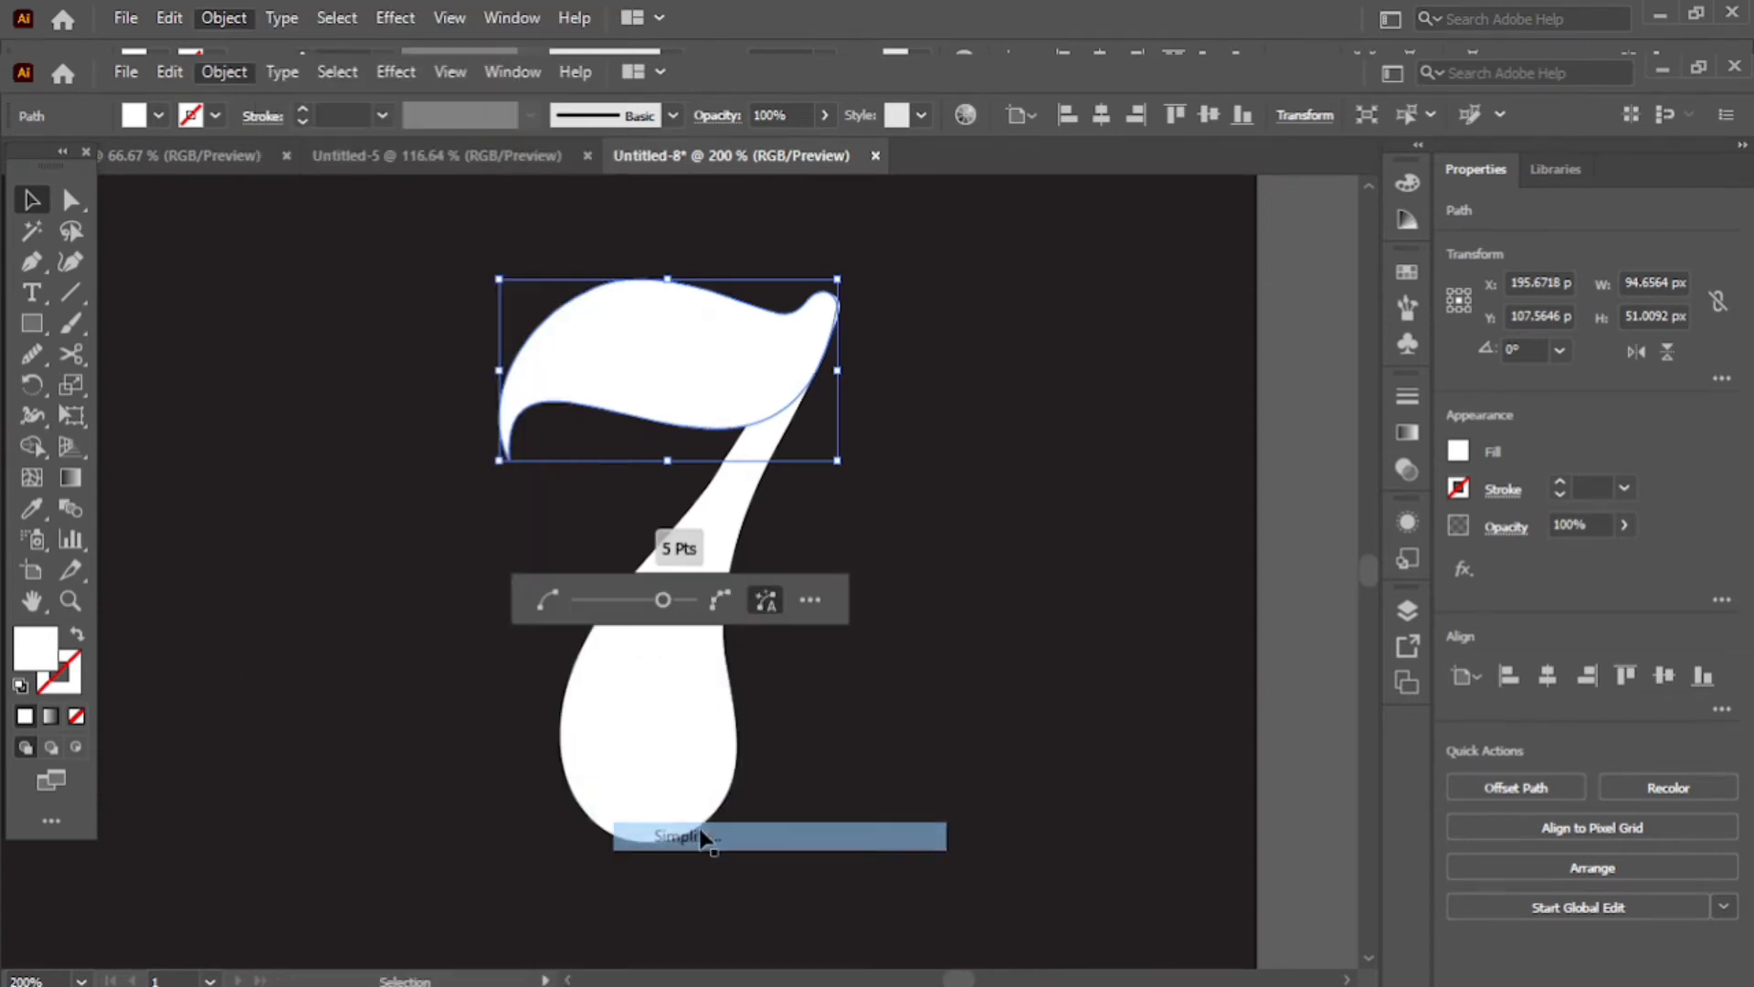
pyautogui.click(811, 601)
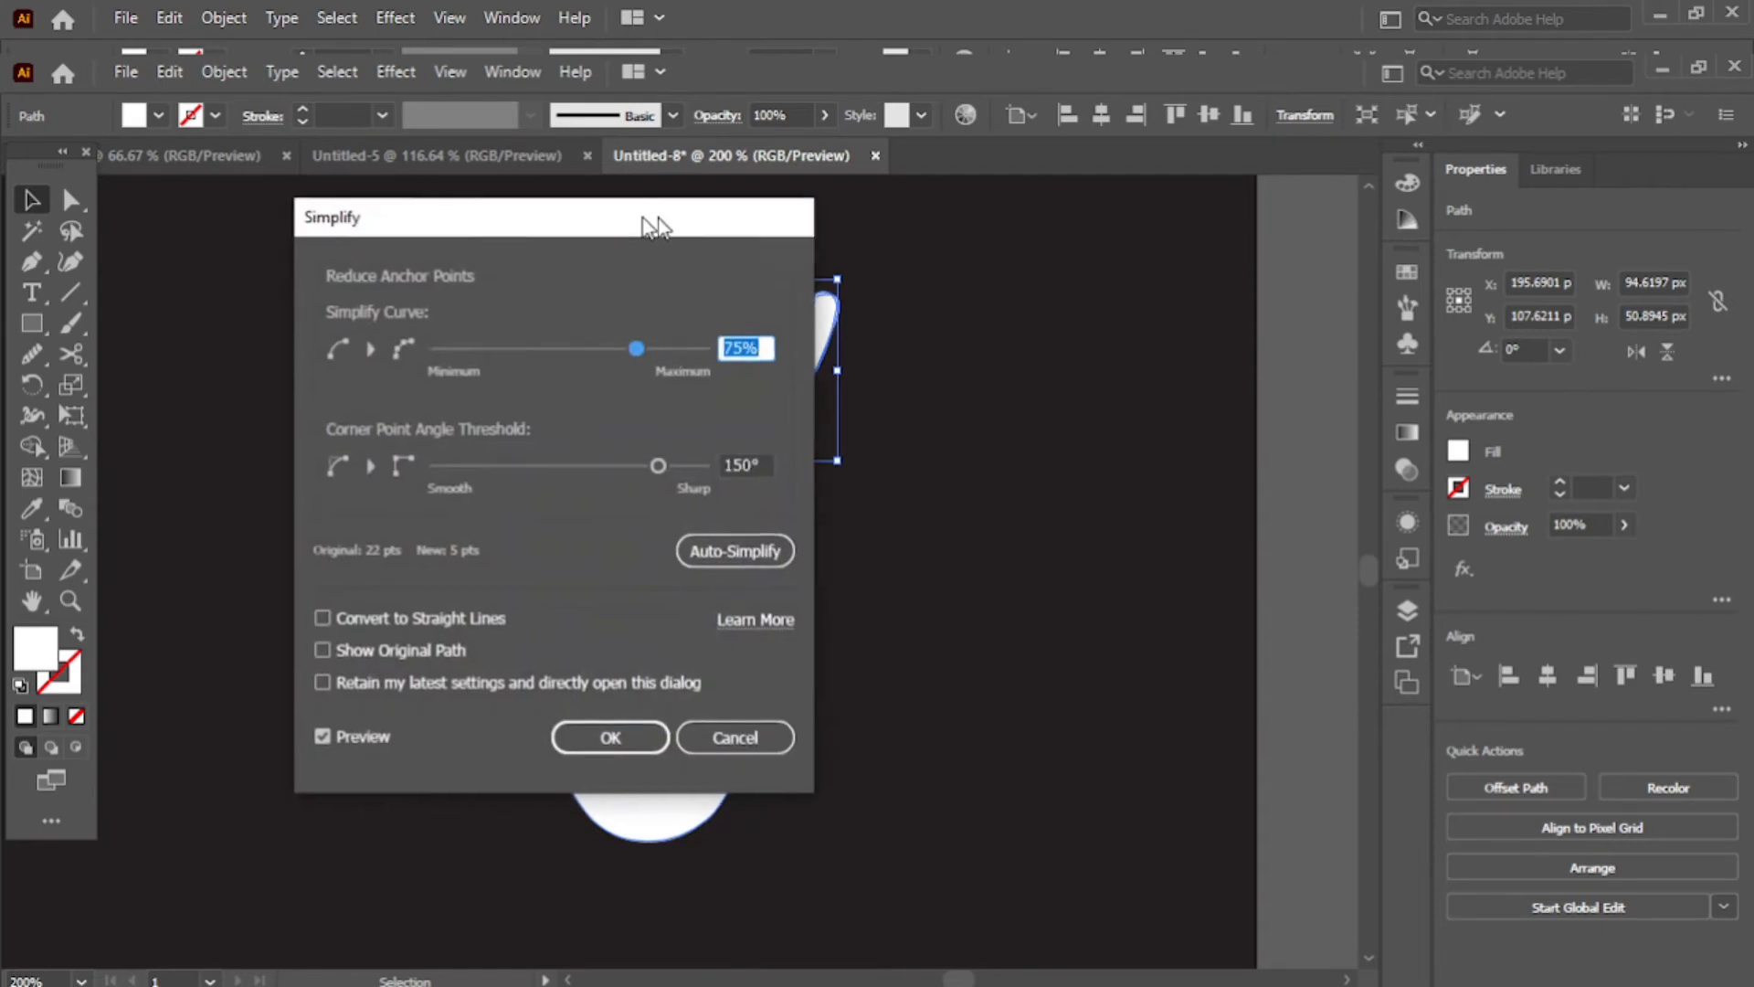
pyautogui.moveTo(637, 228); pyautogui.dragTo(1276, 238)
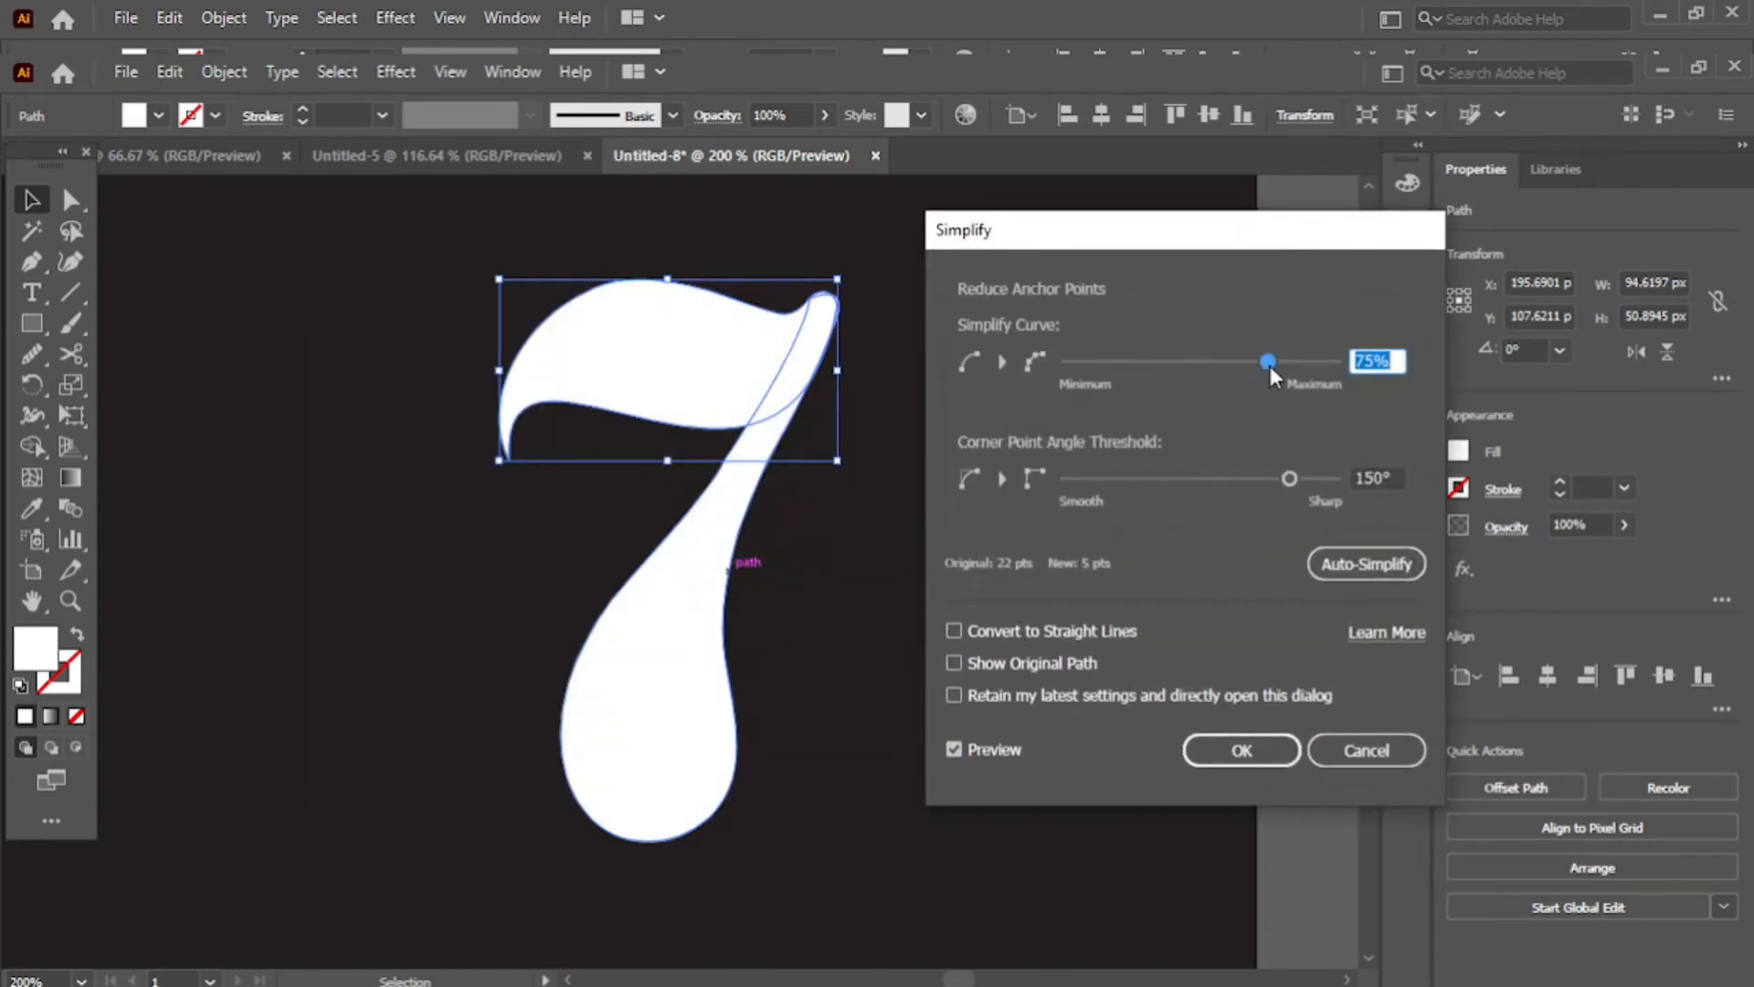
pyautogui.moveTo(1270, 365); pyautogui.dragTo(1242, 369)
pyautogui.moveTo(1291, 481); pyautogui.dragTo(1275, 484)
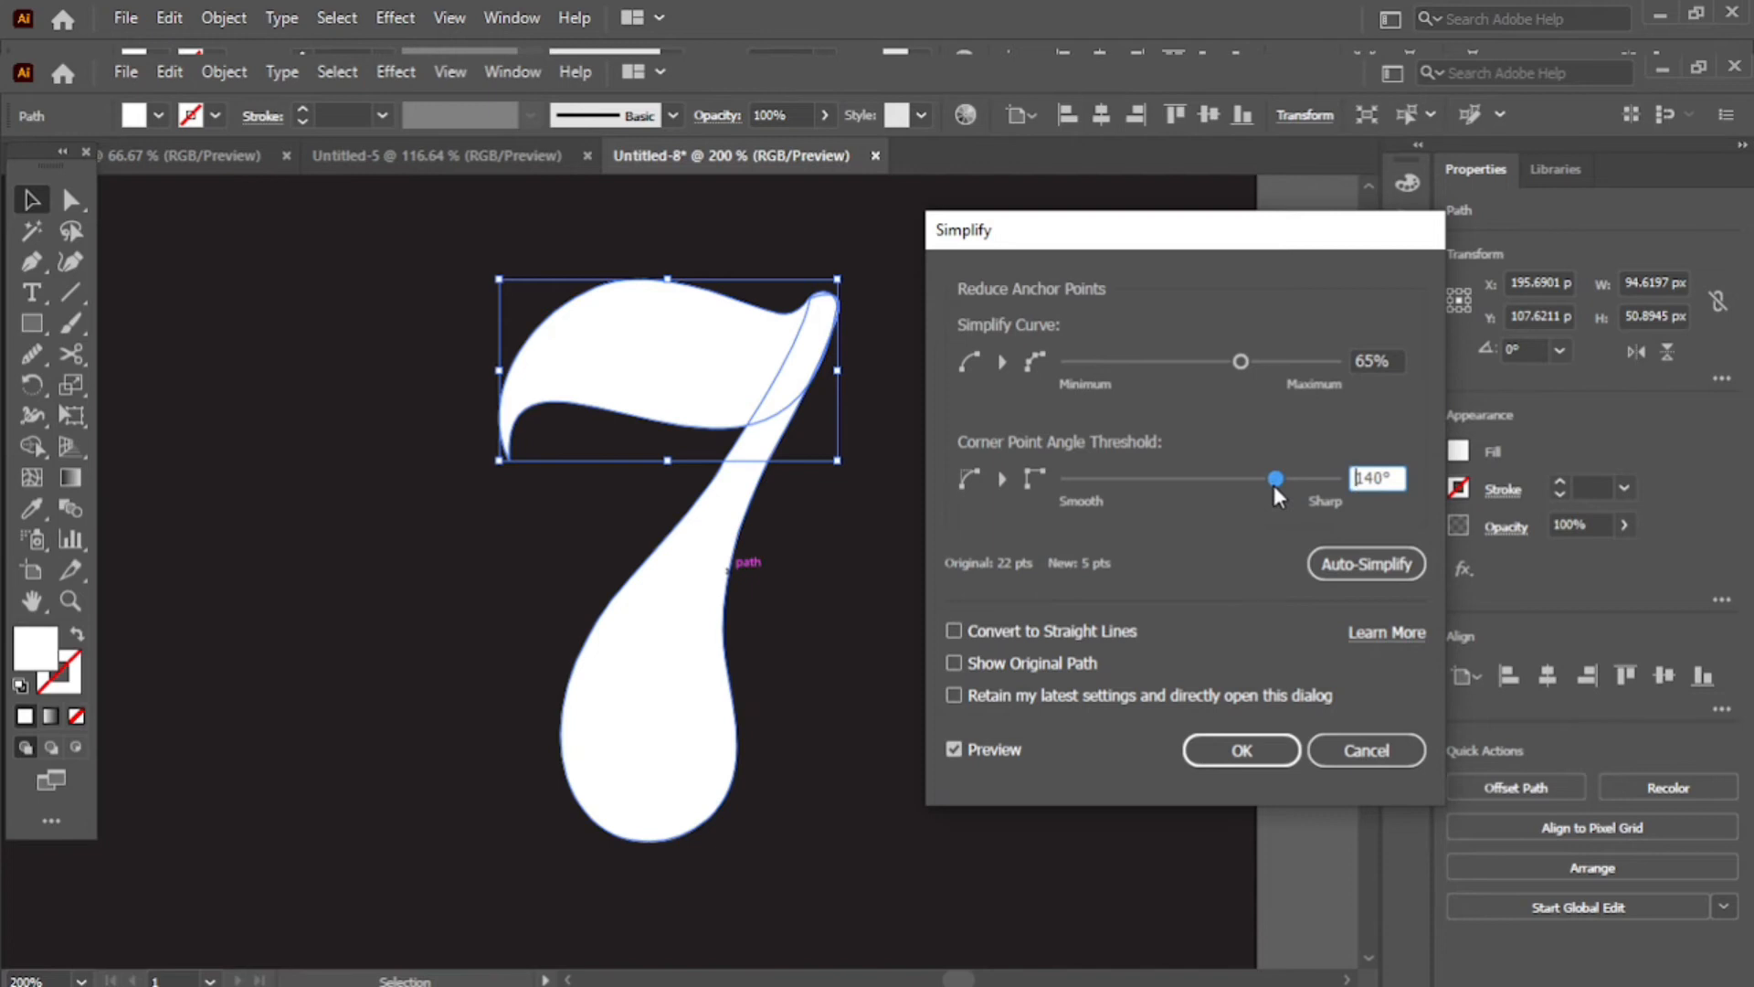
pyautogui.click(1253, 753)
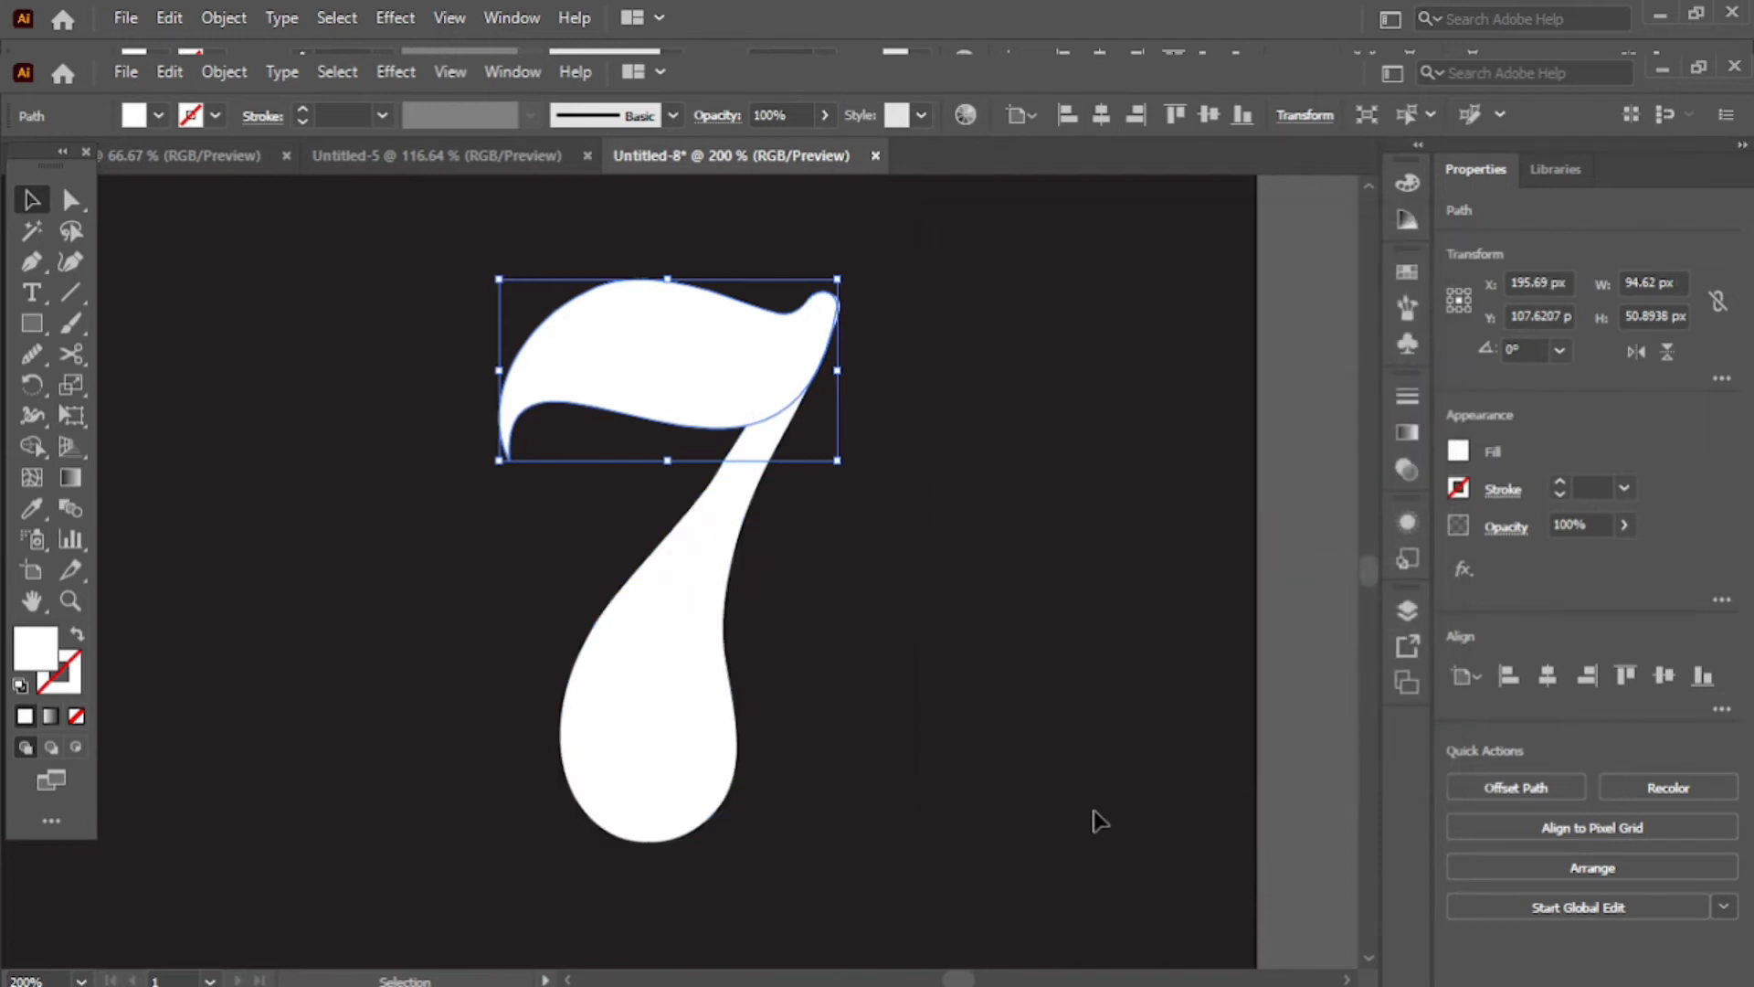
pyautogui.click(1090, 809)
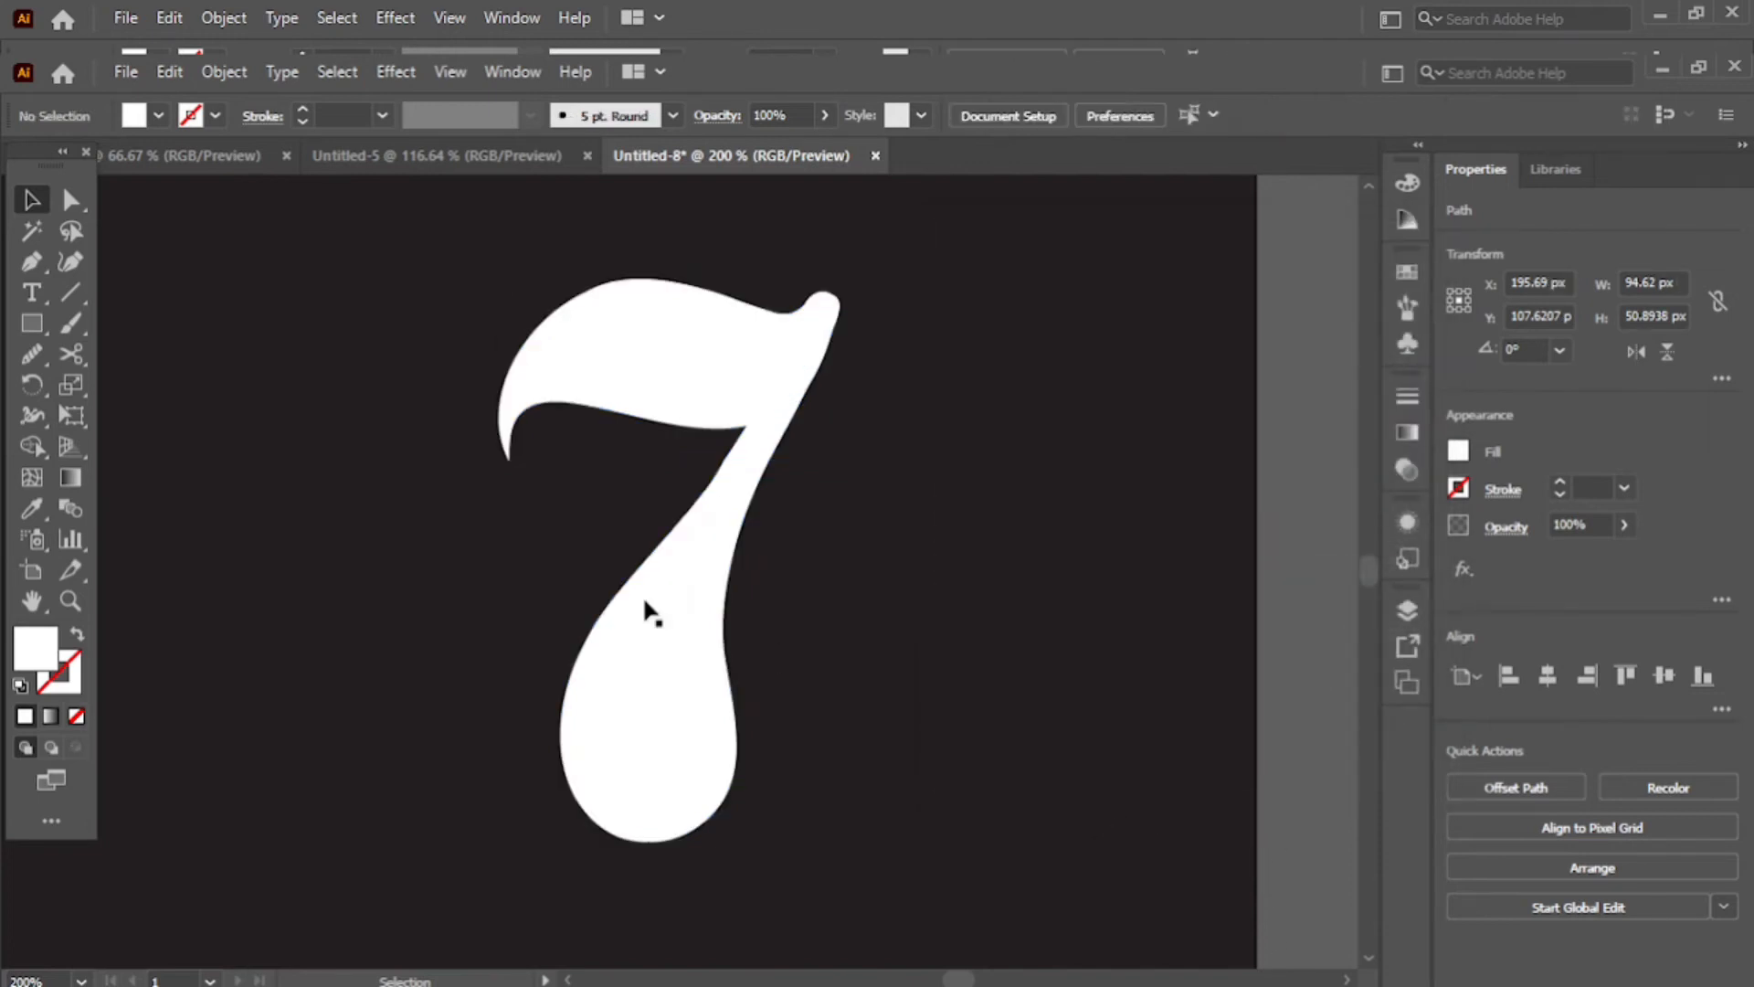
# Step: Give the flag shape a 1 pt white stroke and remove its fill
pyautogui.click(708, 428)
pyautogui.click(216, 115)
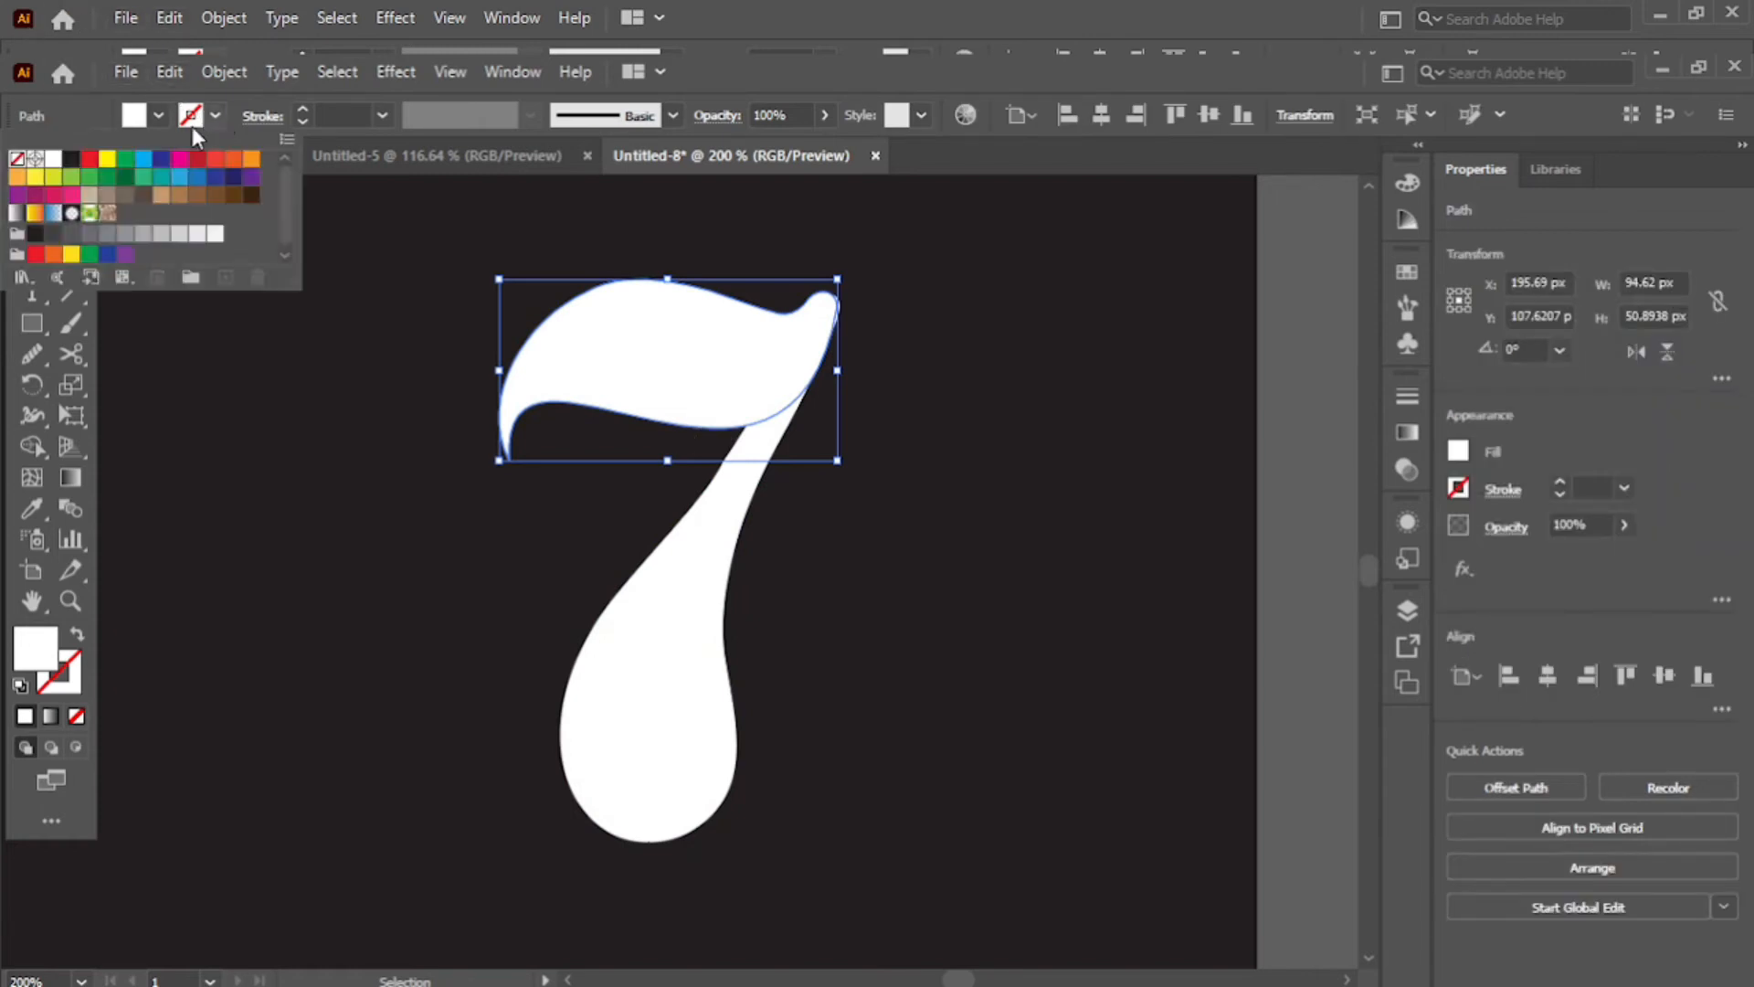
pyautogui.click(54, 163)
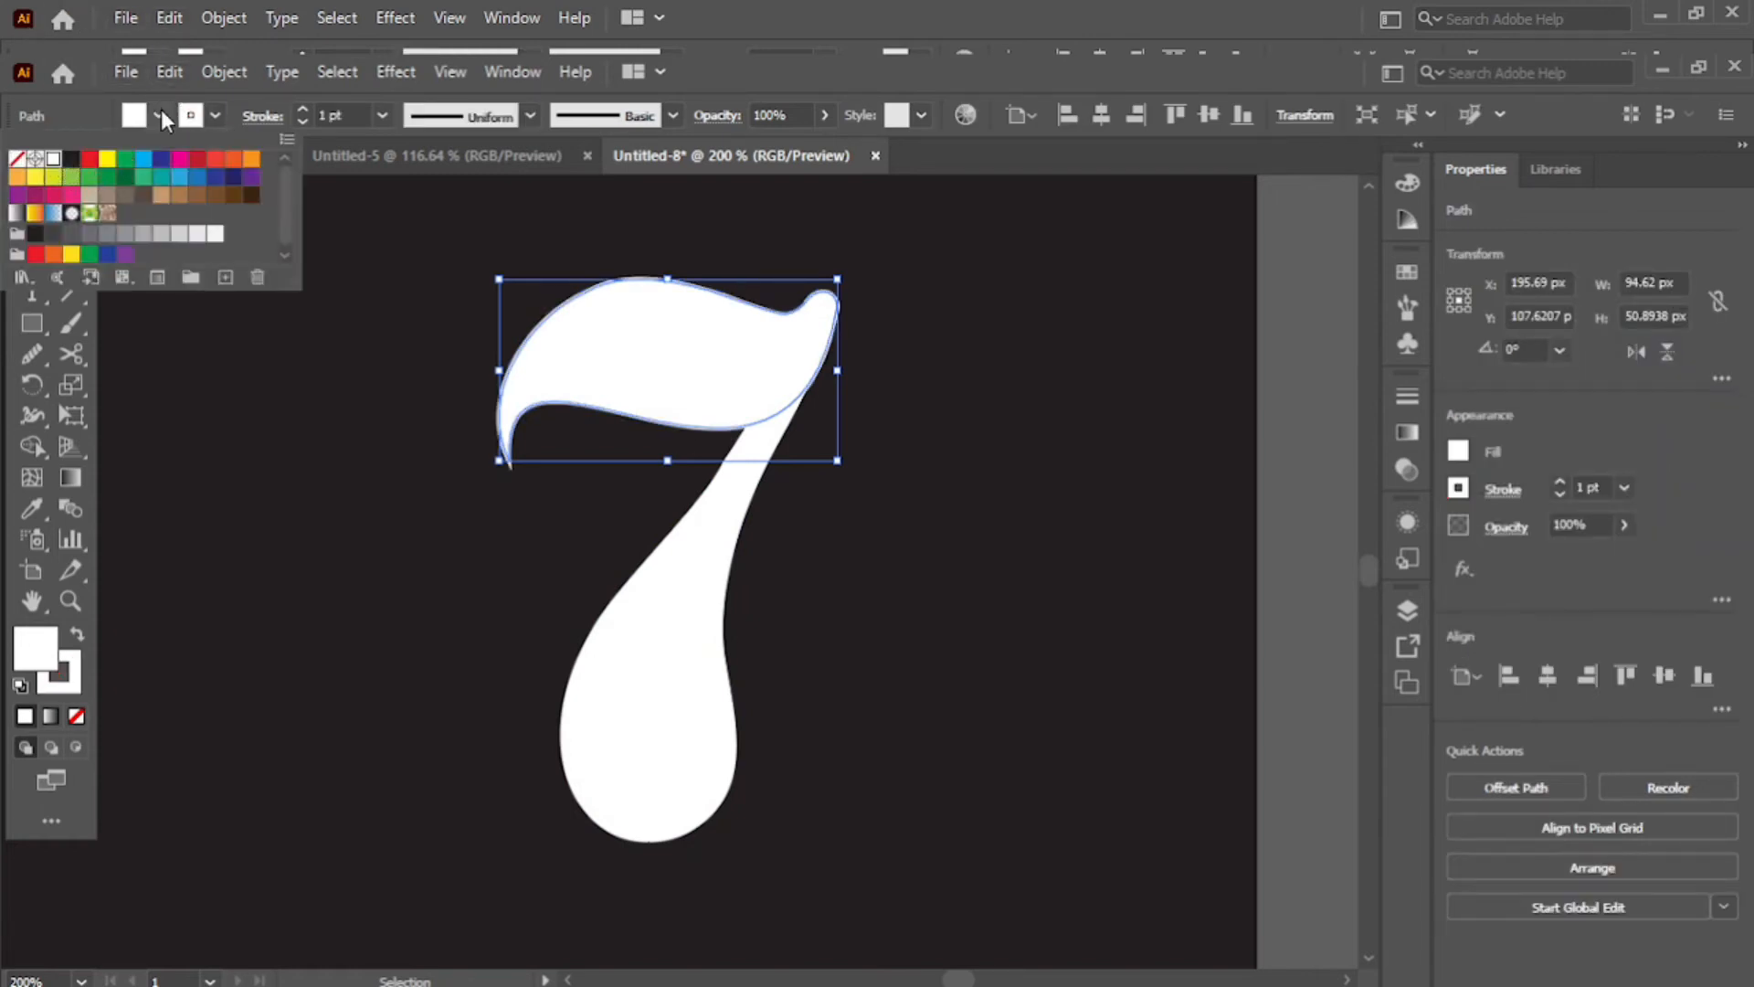
pyautogui.click(15, 163)
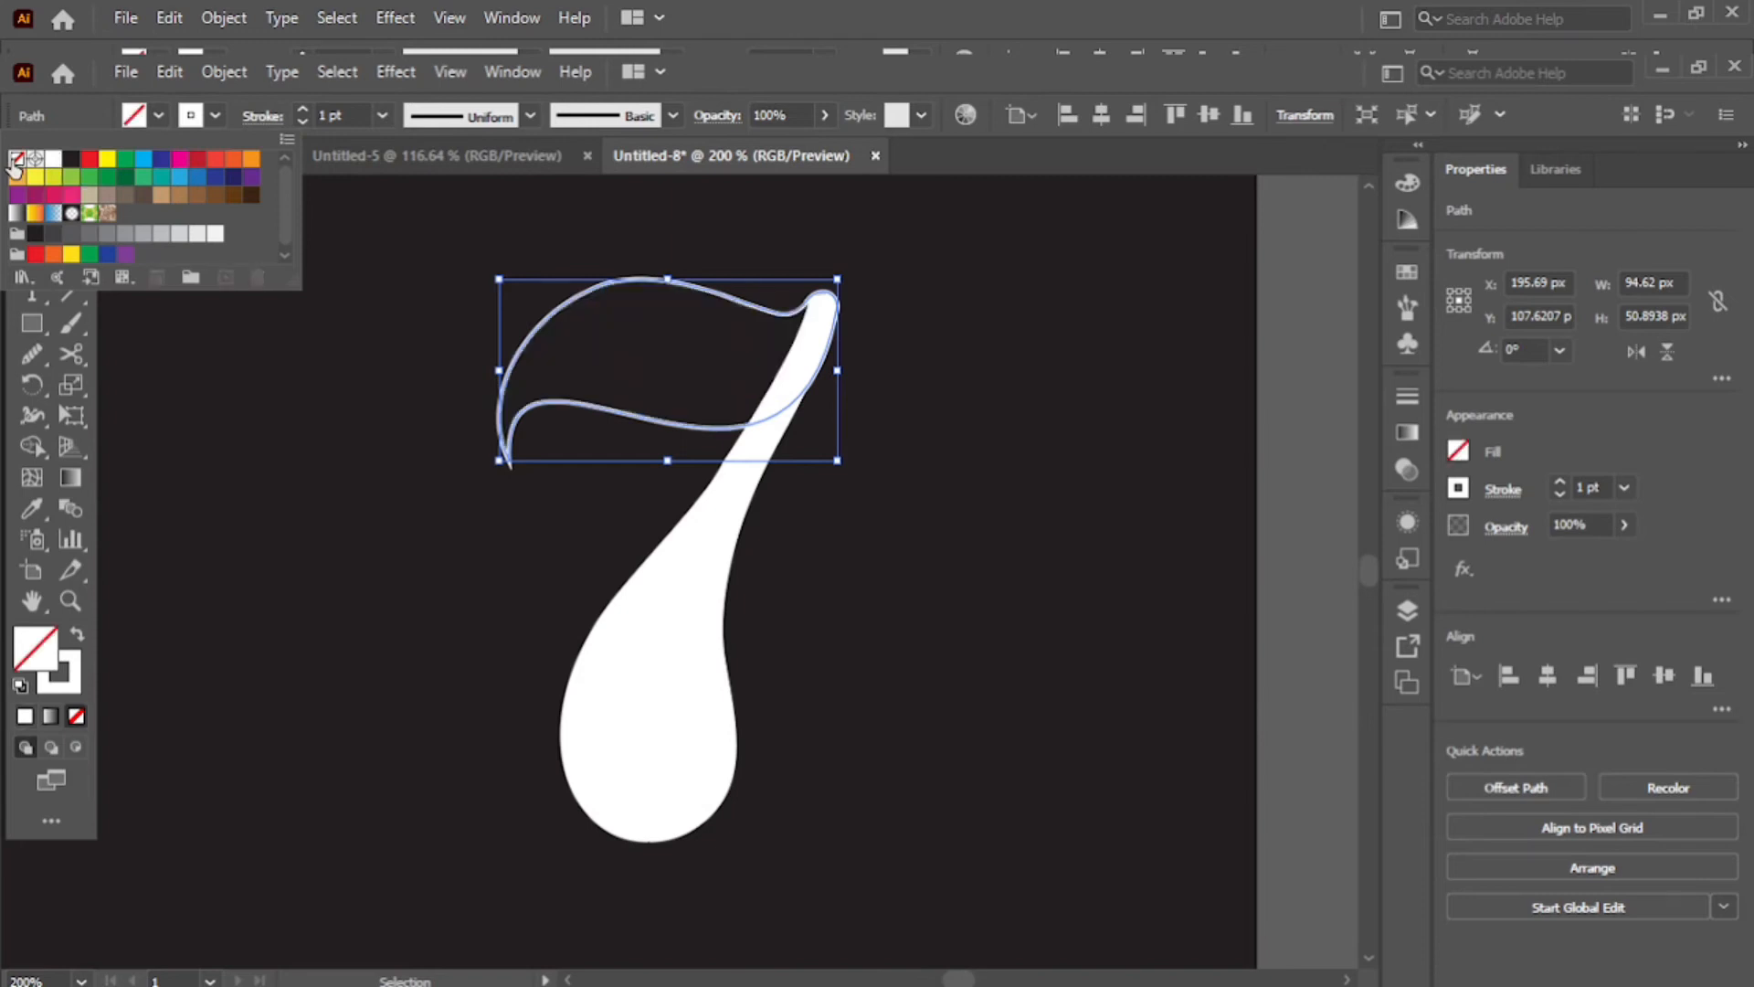
pyautogui.click(304, 122)
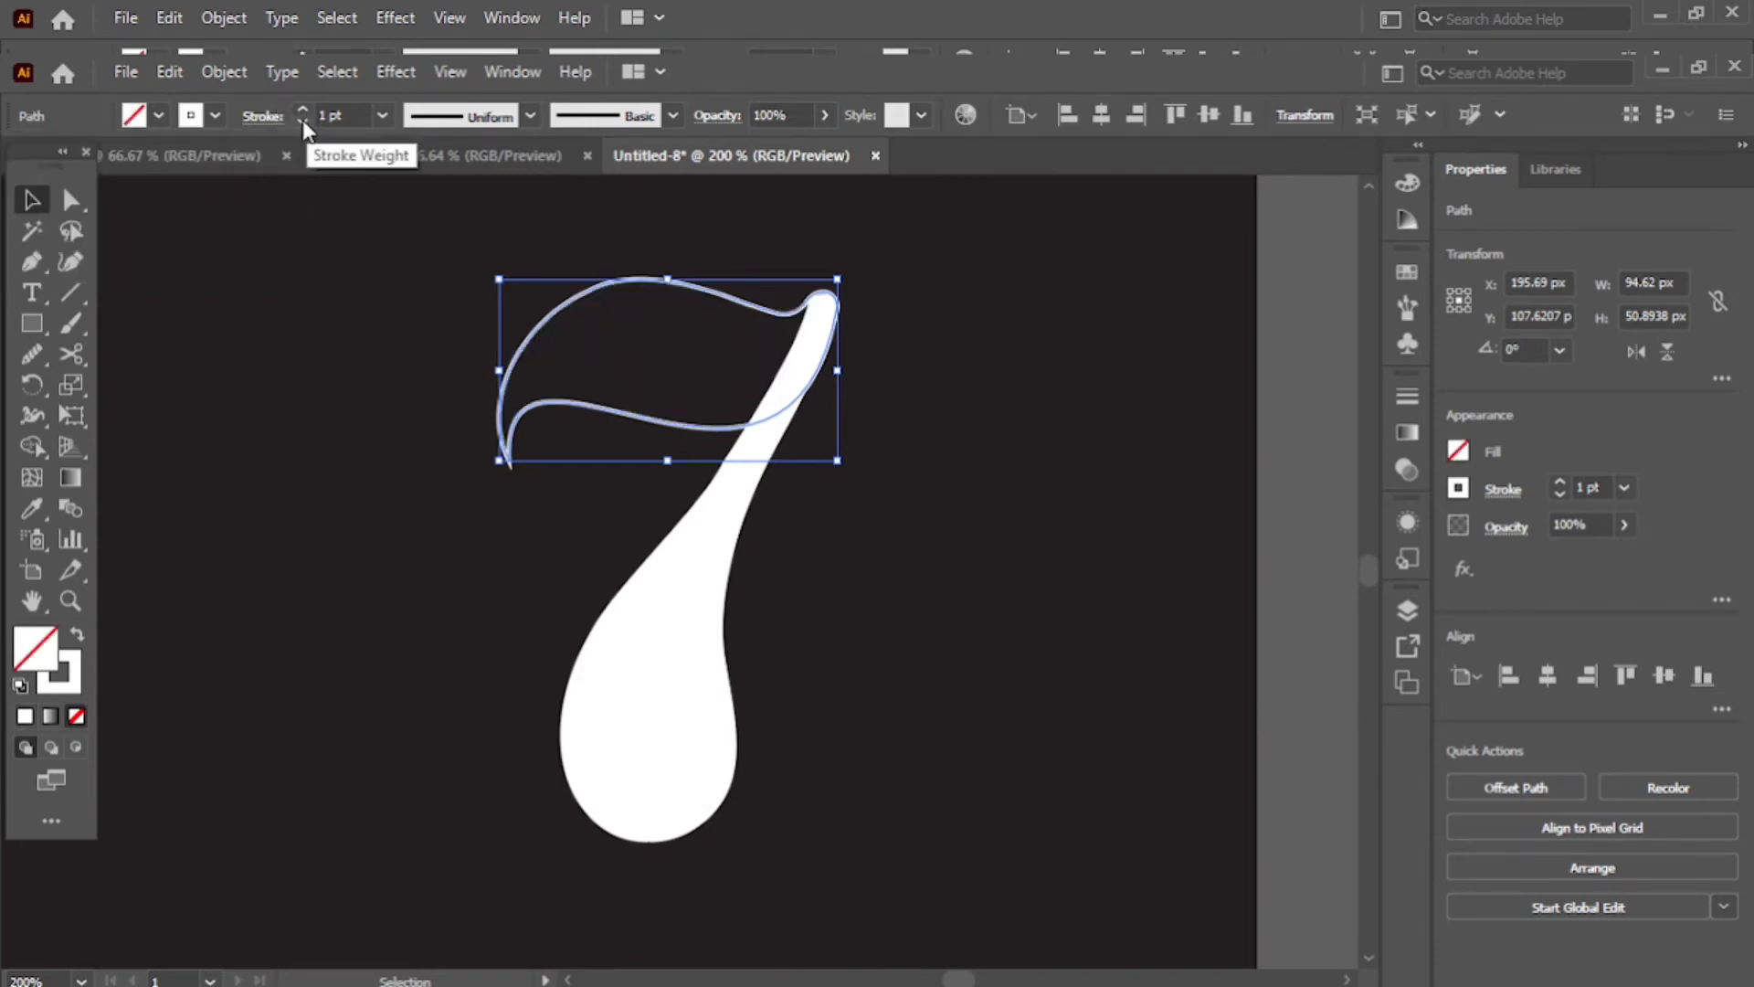
pyautogui.click(1060, 347)
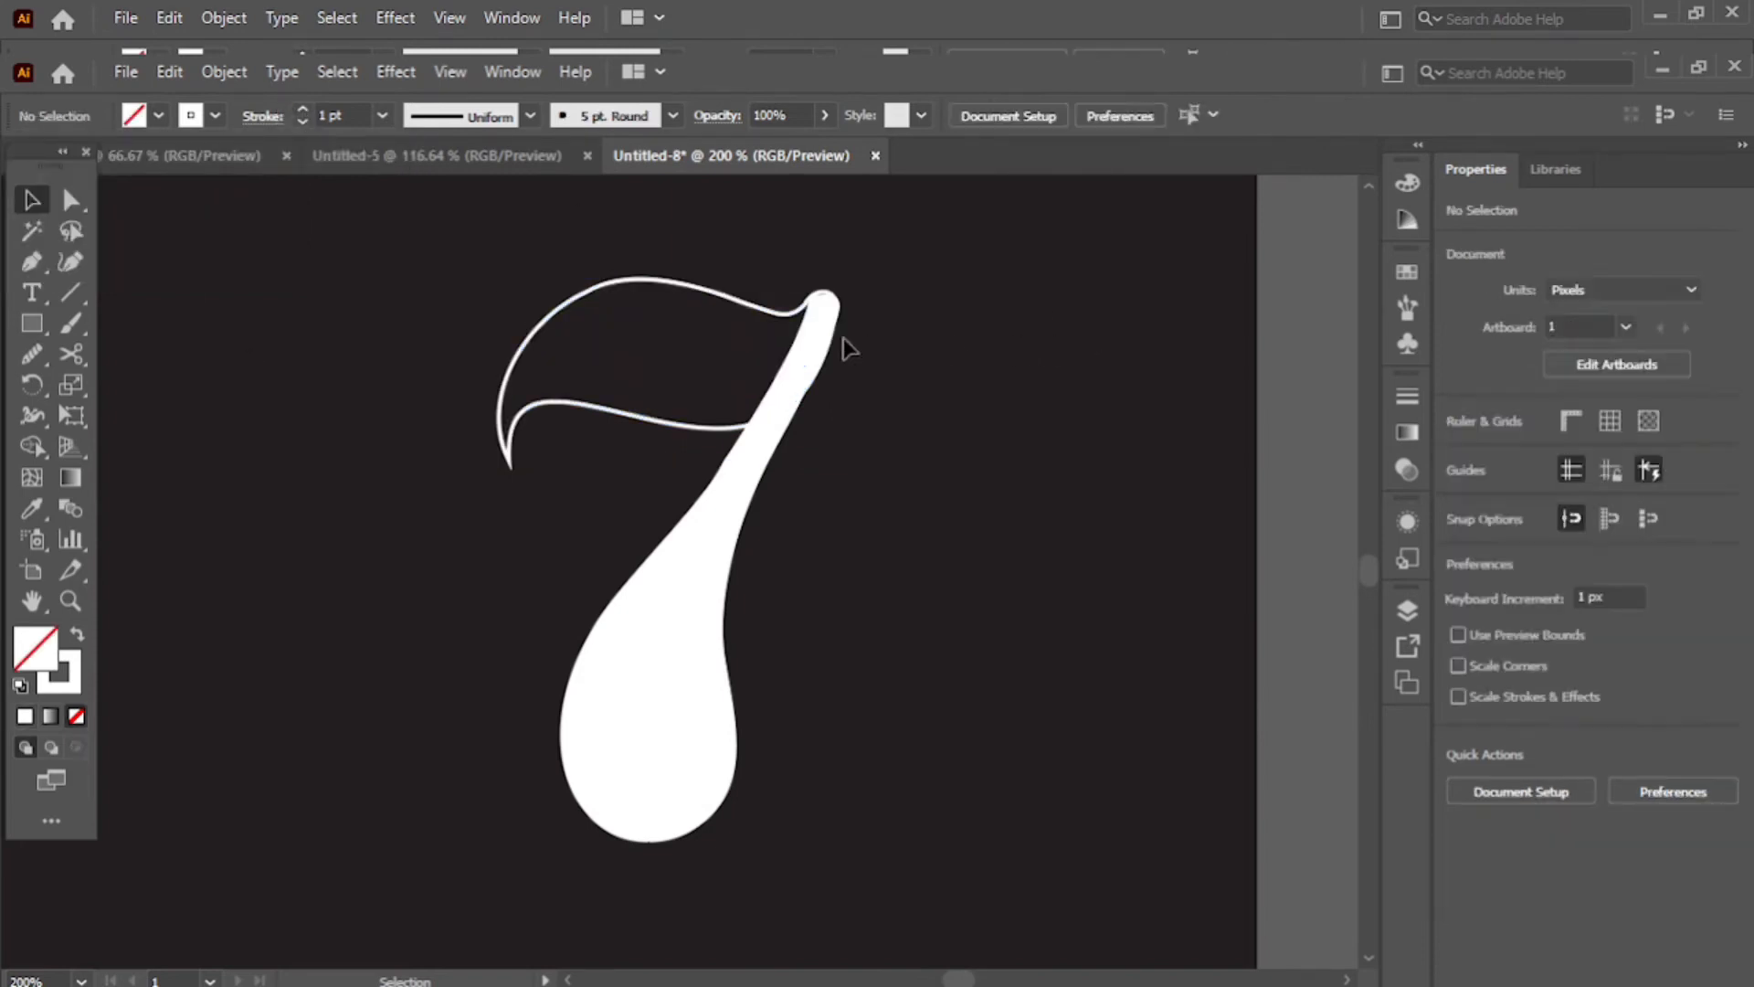
# Step: Set the flag outline's stroke weight to 0.75 pt
pyautogui.click(786, 320)
pyautogui.click(298, 118)
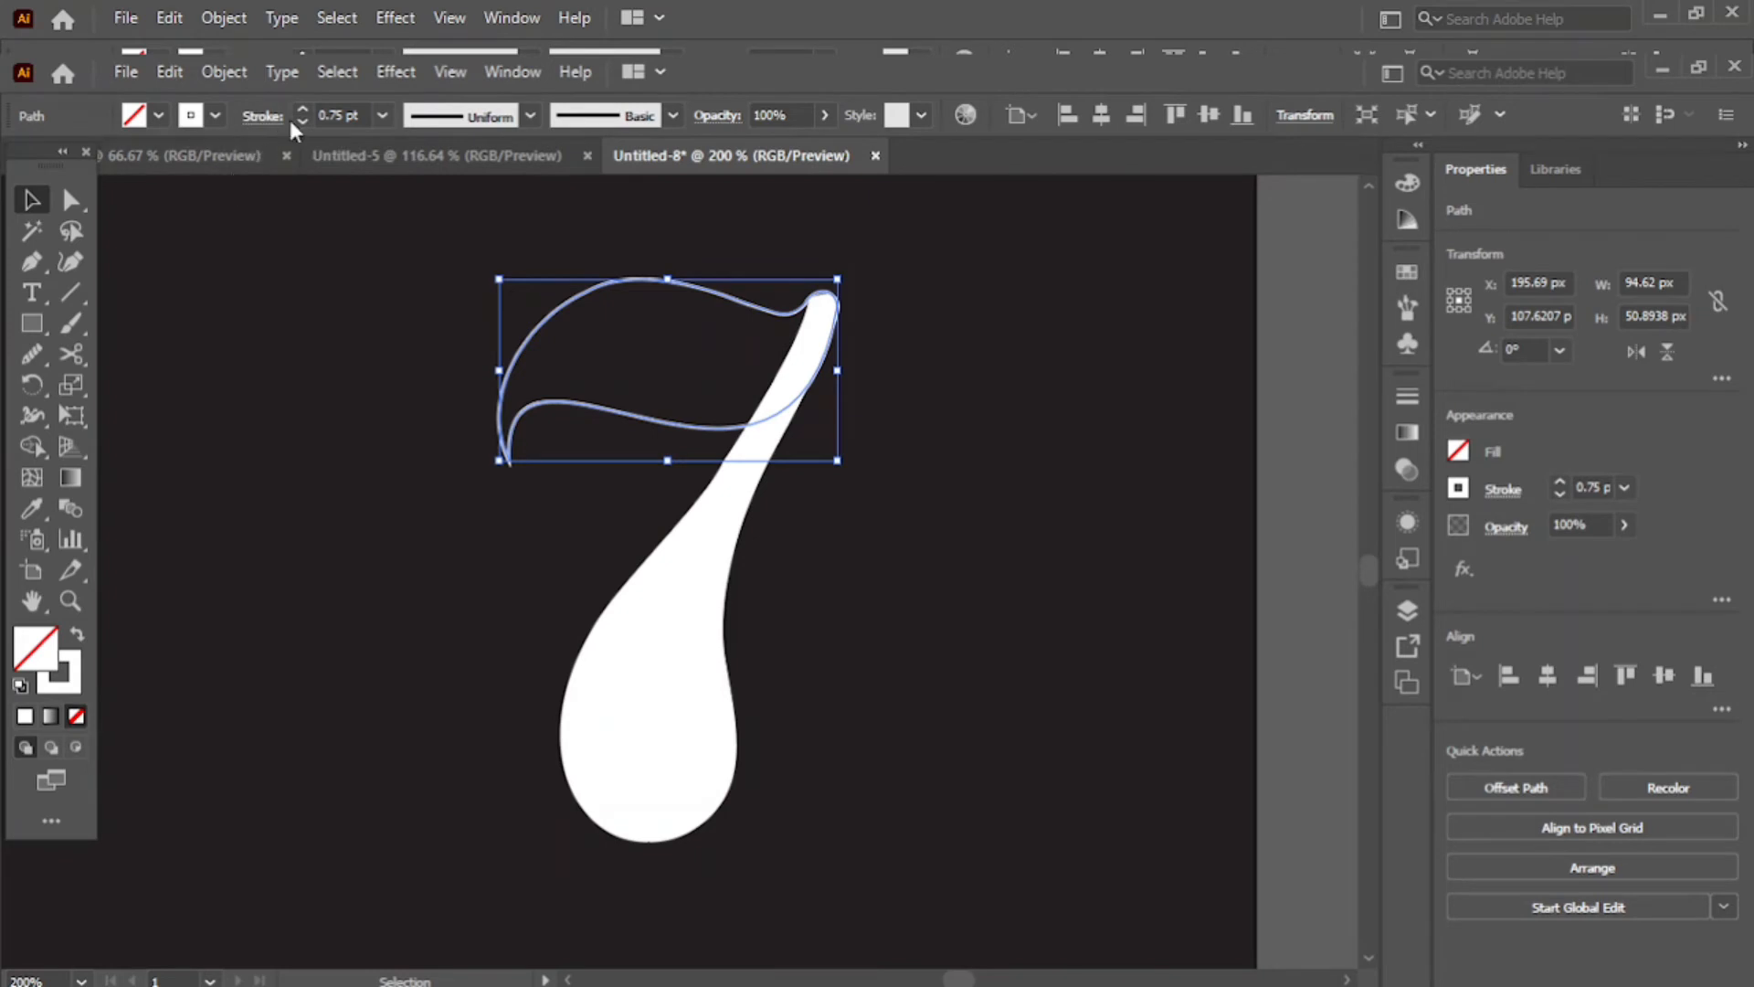
pyautogui.click(298, 119)
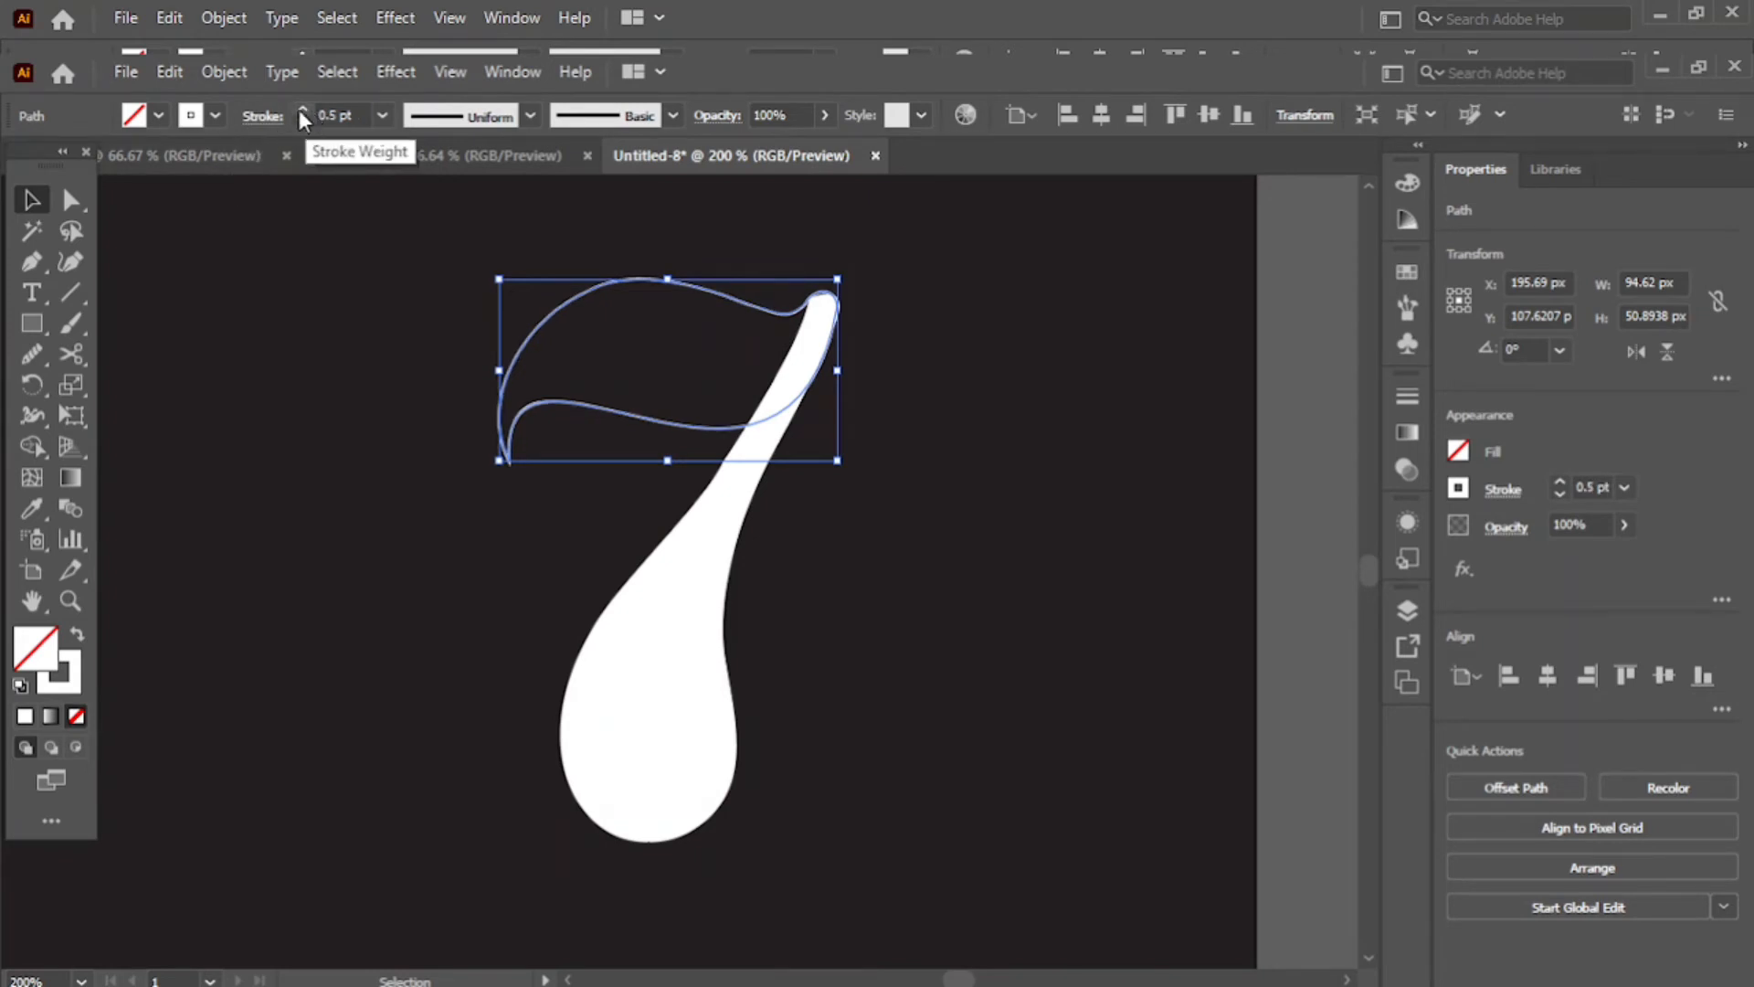
pyautogui.click(299, 110)
# Step: Cut the flag outline with the Scissors tool at the anchor on its rounded outer end and at its pointed lower tip
pyautogui.moveTo(75, 364); pyautogui.dragTo(146, 357)
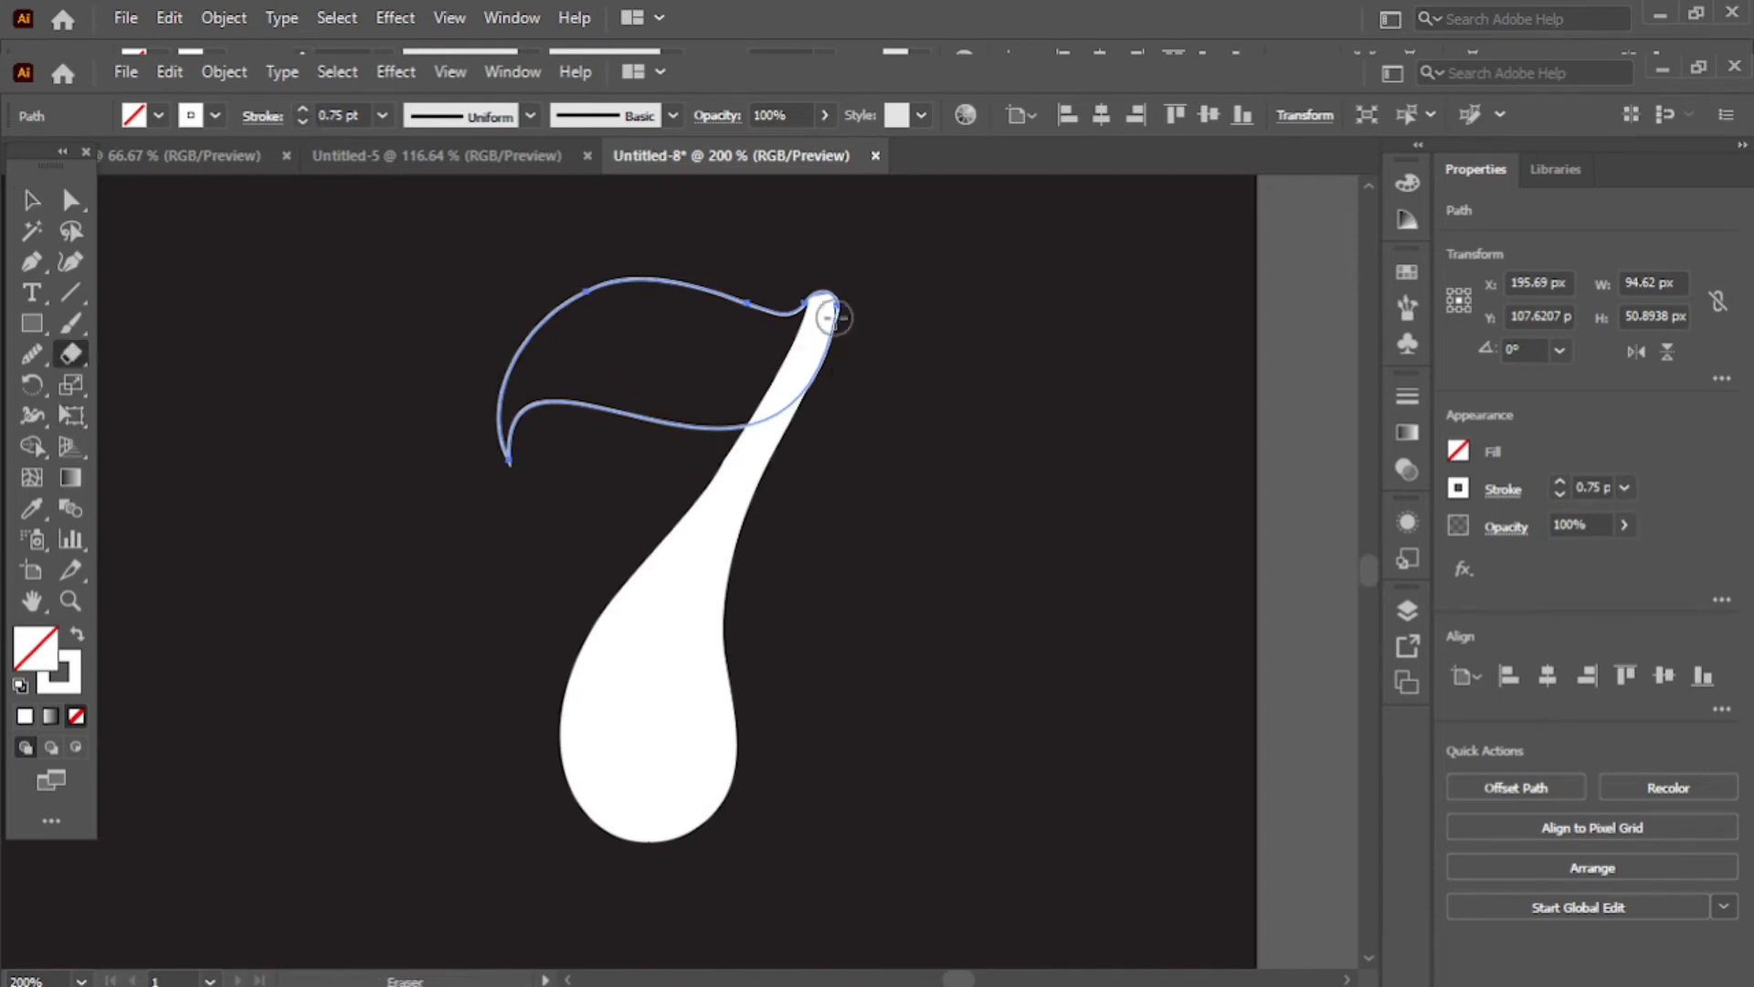
pyautogui.moveTo(57, 354); pyautogui.dragTo(173, 383)
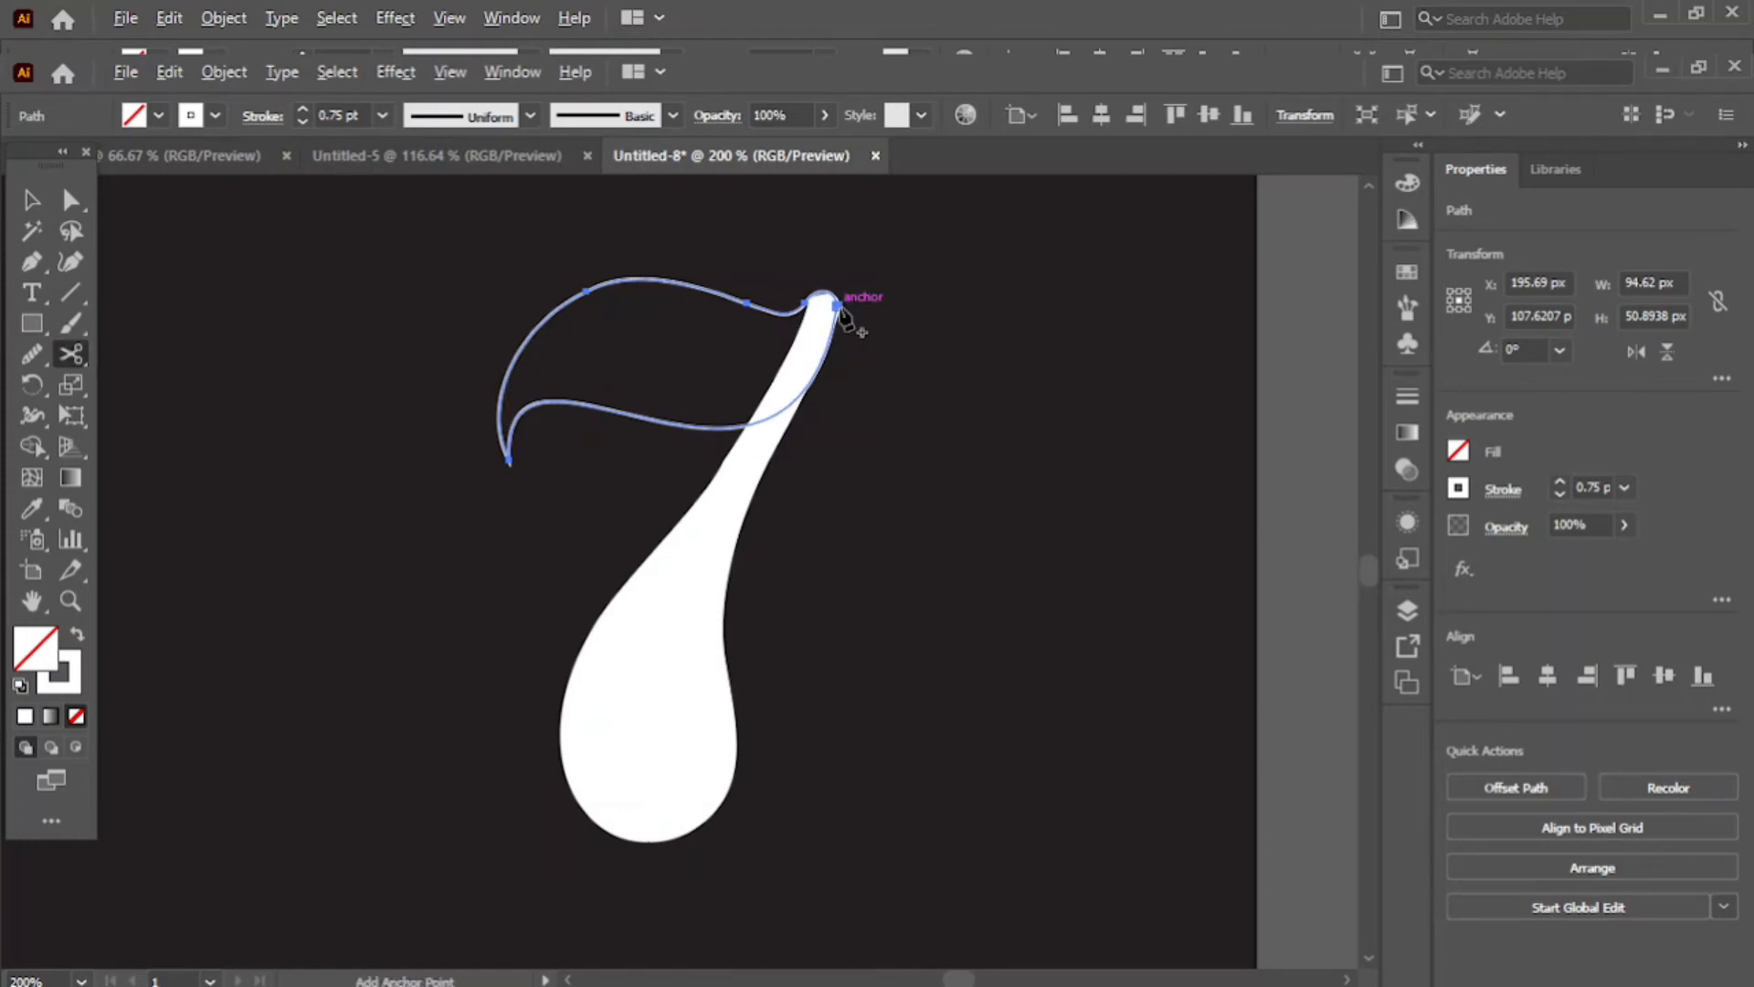
pyautogui.scroll(3, 841, 315)
pyautogui.click(839, 311)
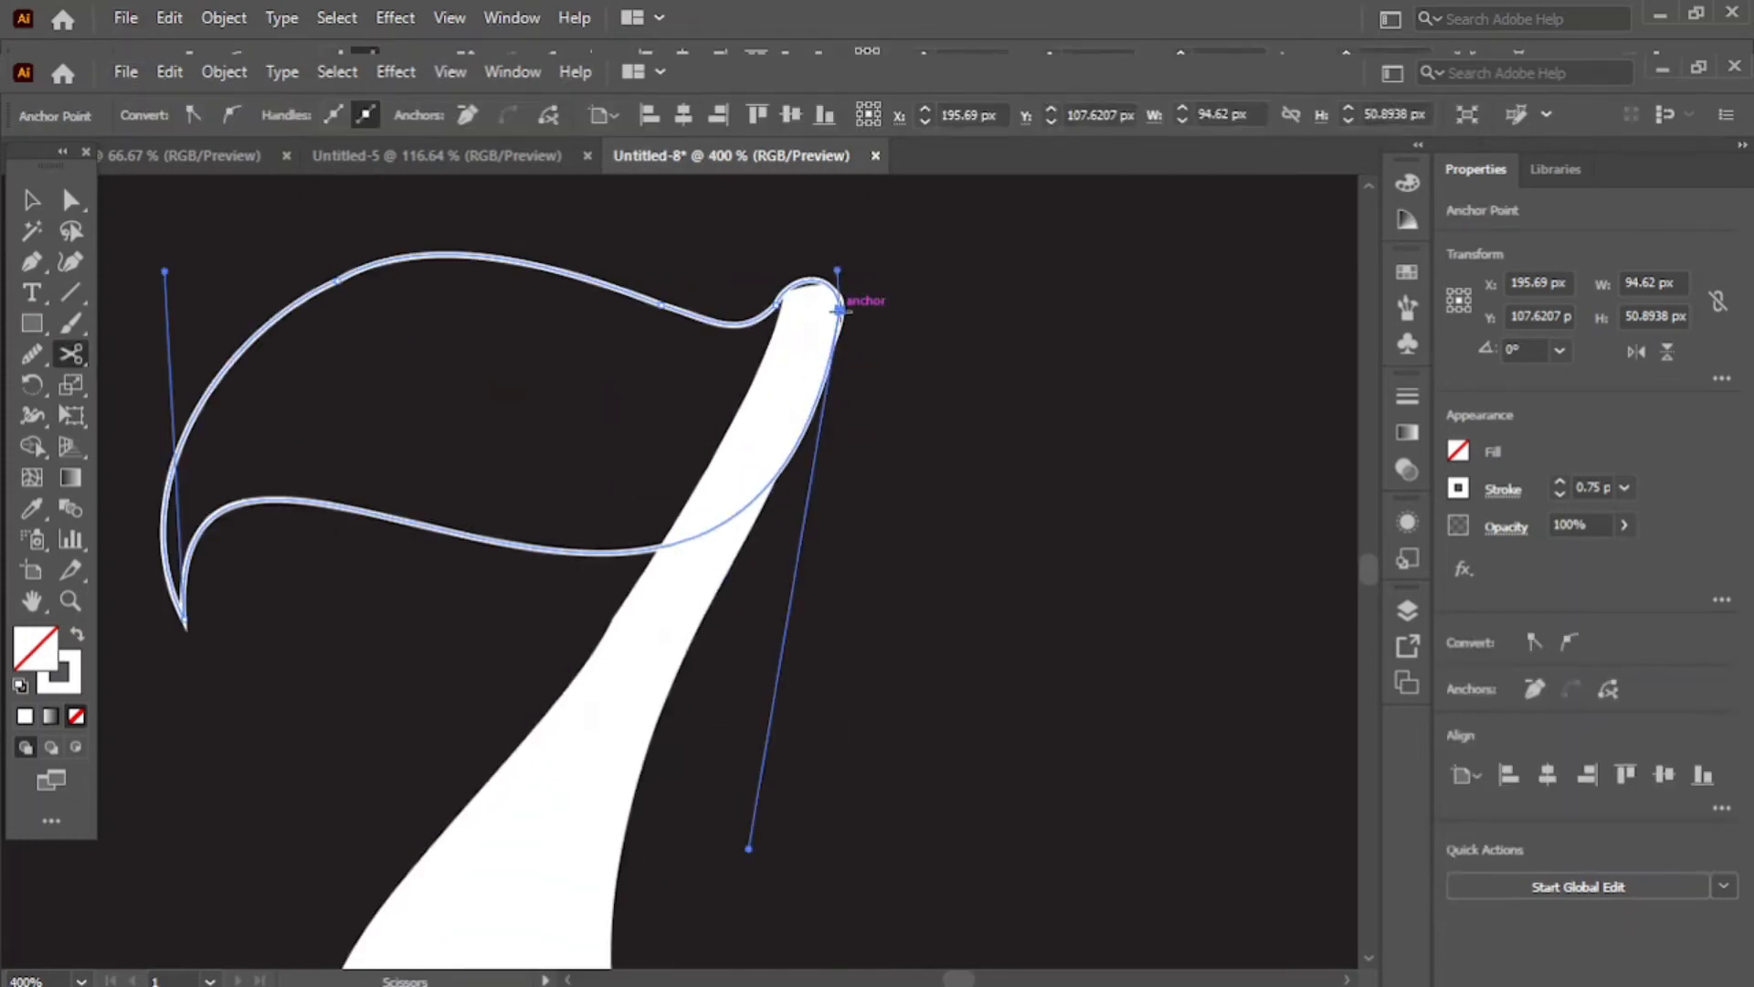
pyautogui.click(184, 618)
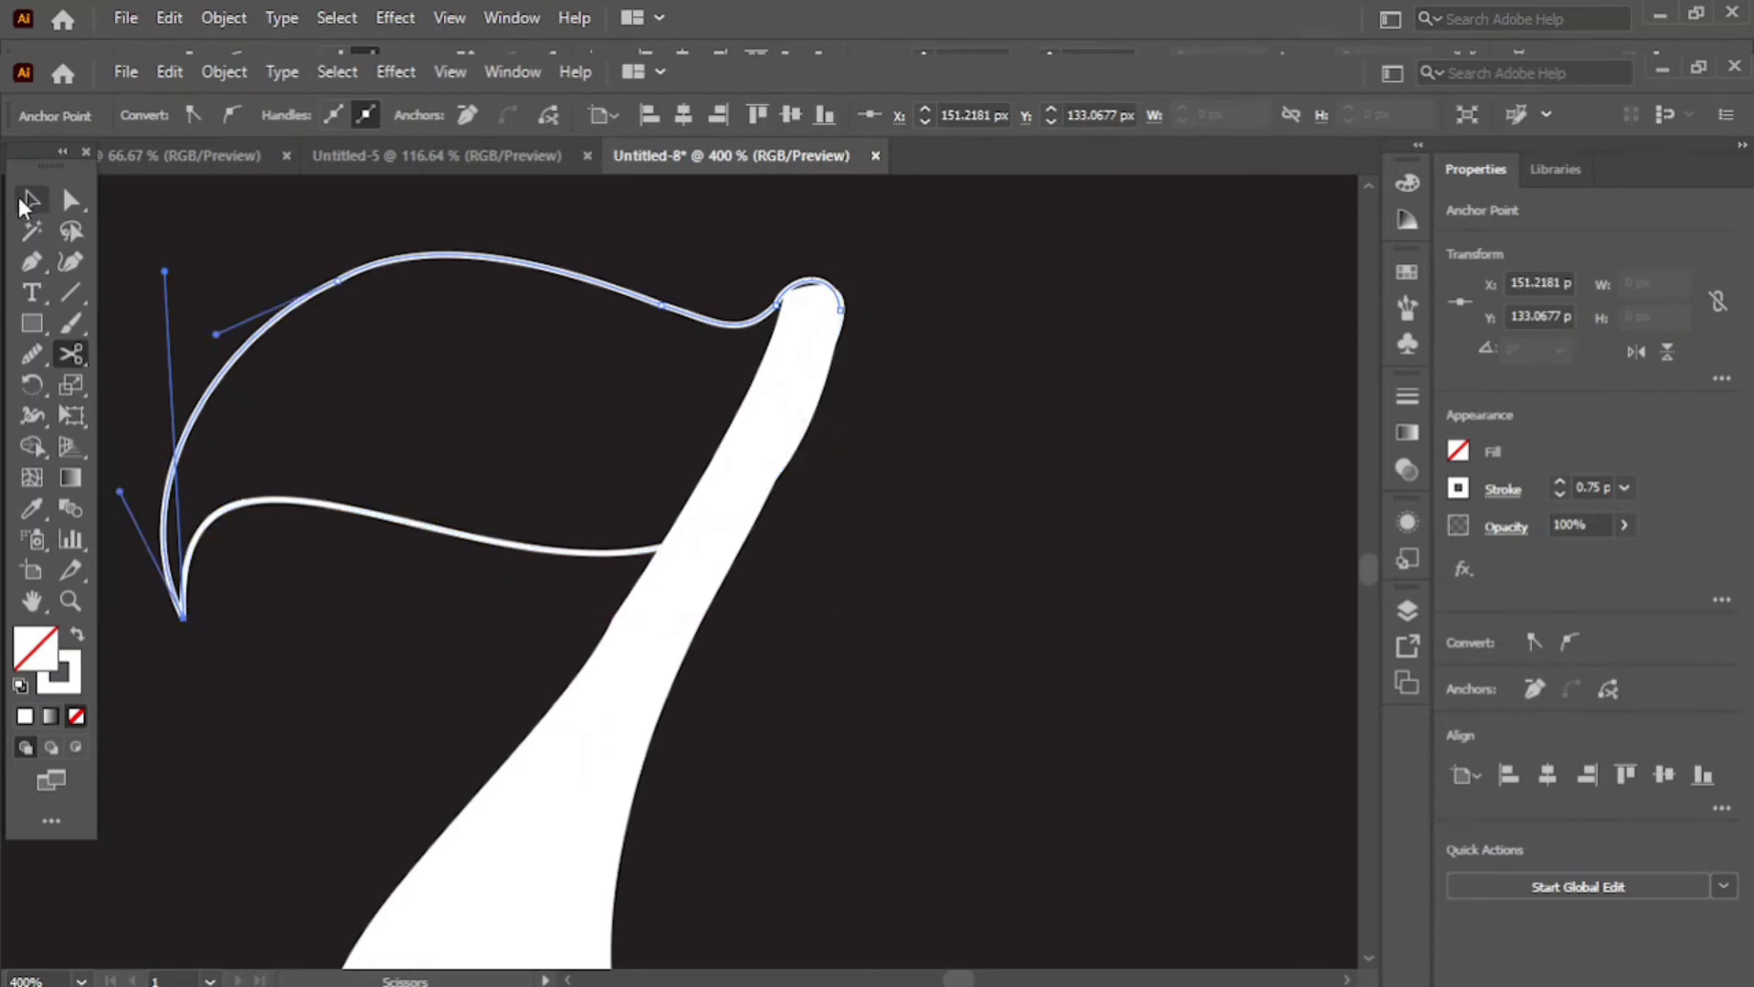
# Step: Select both halves of the flag outline and set the blend options to Specified Steps with 16 steps
pyautogui.click(20, 198)
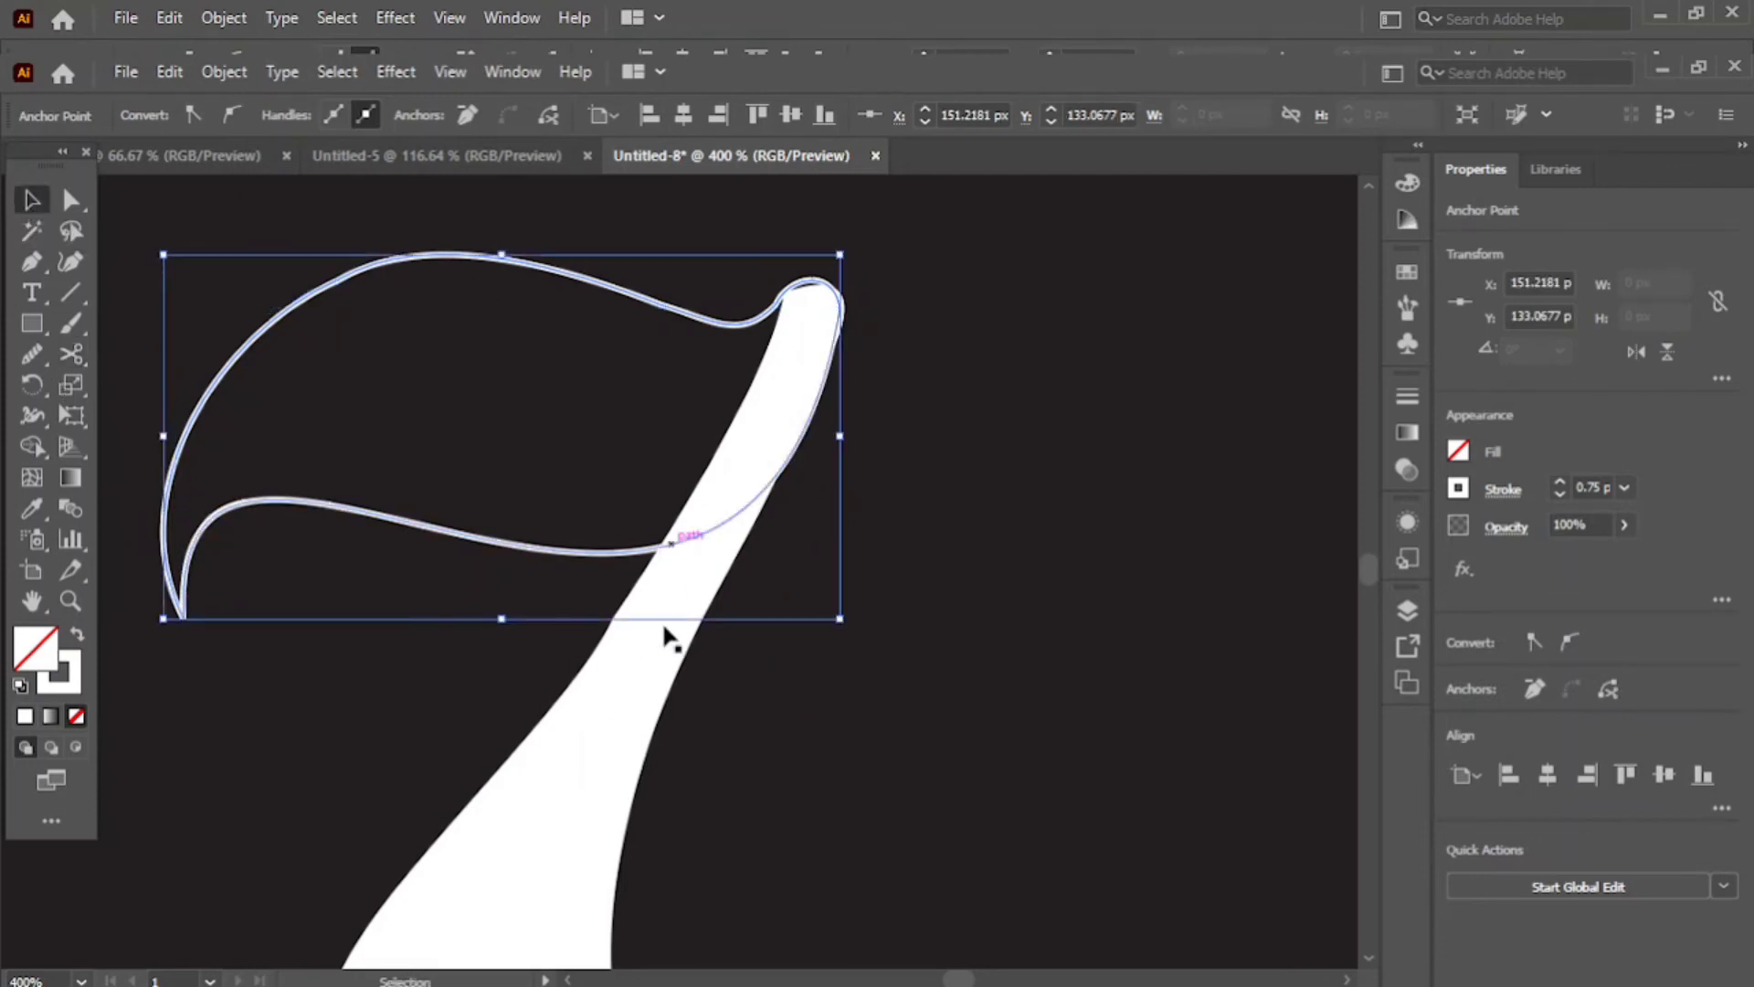
pyautogui.click(541, 552)
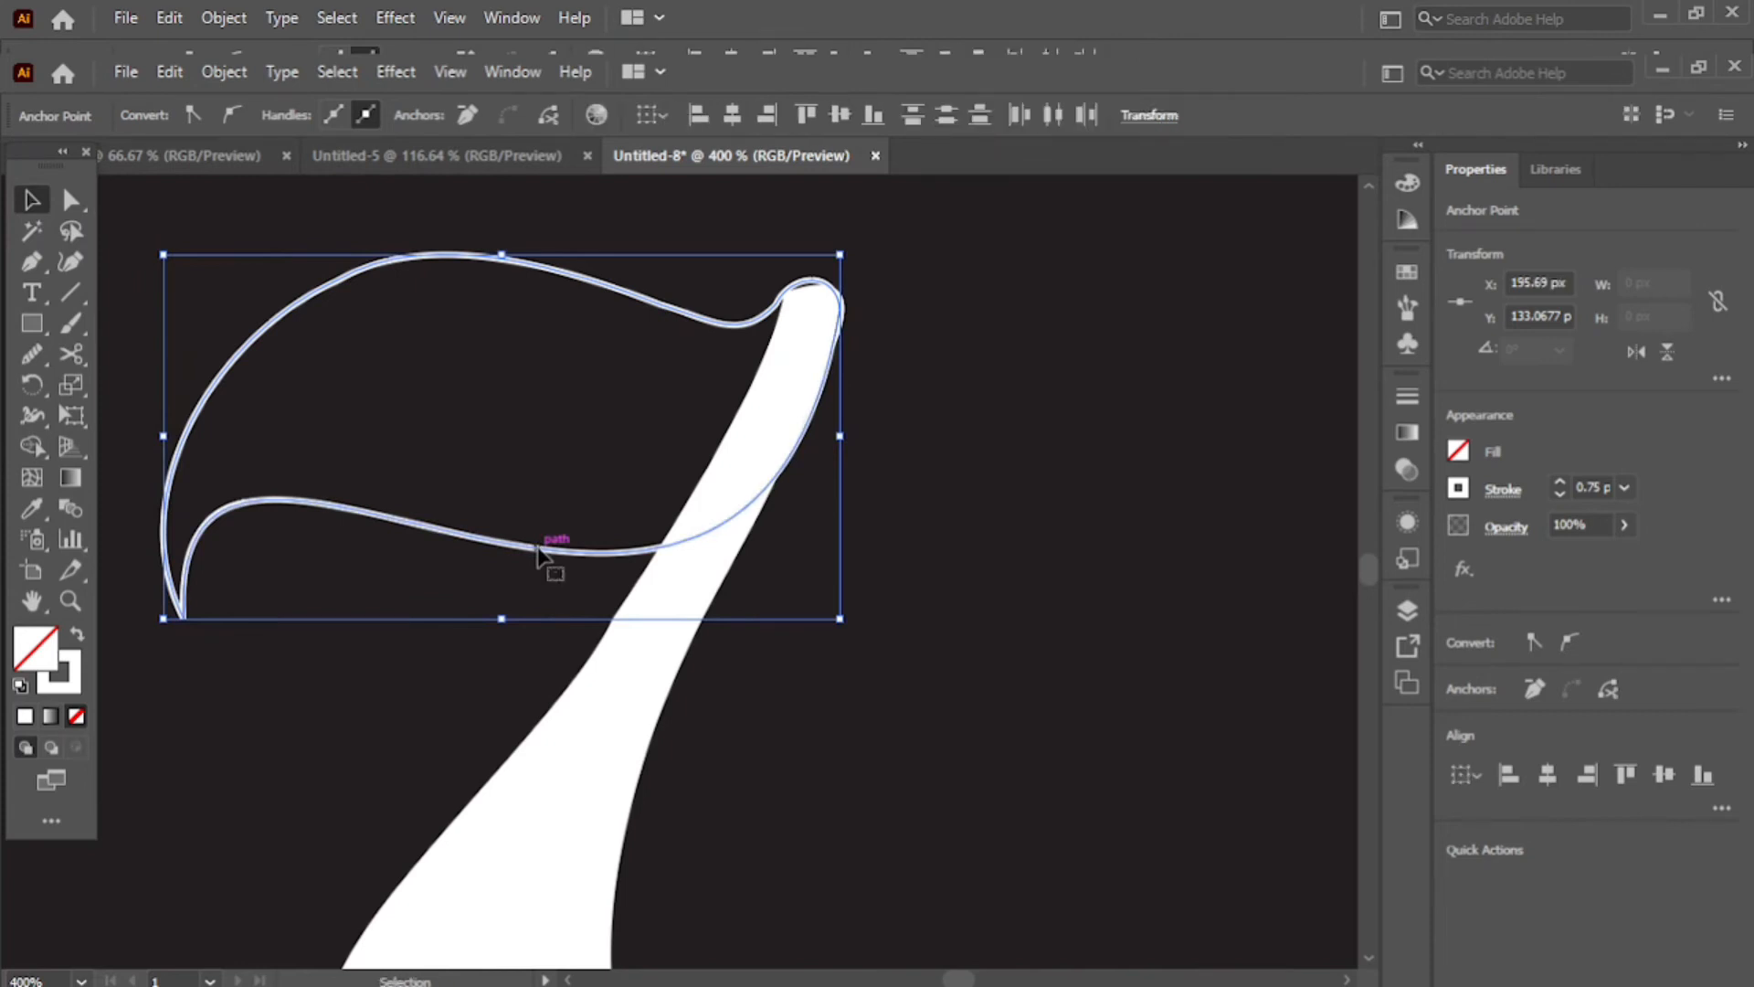
pyautogui.click(207, 76)
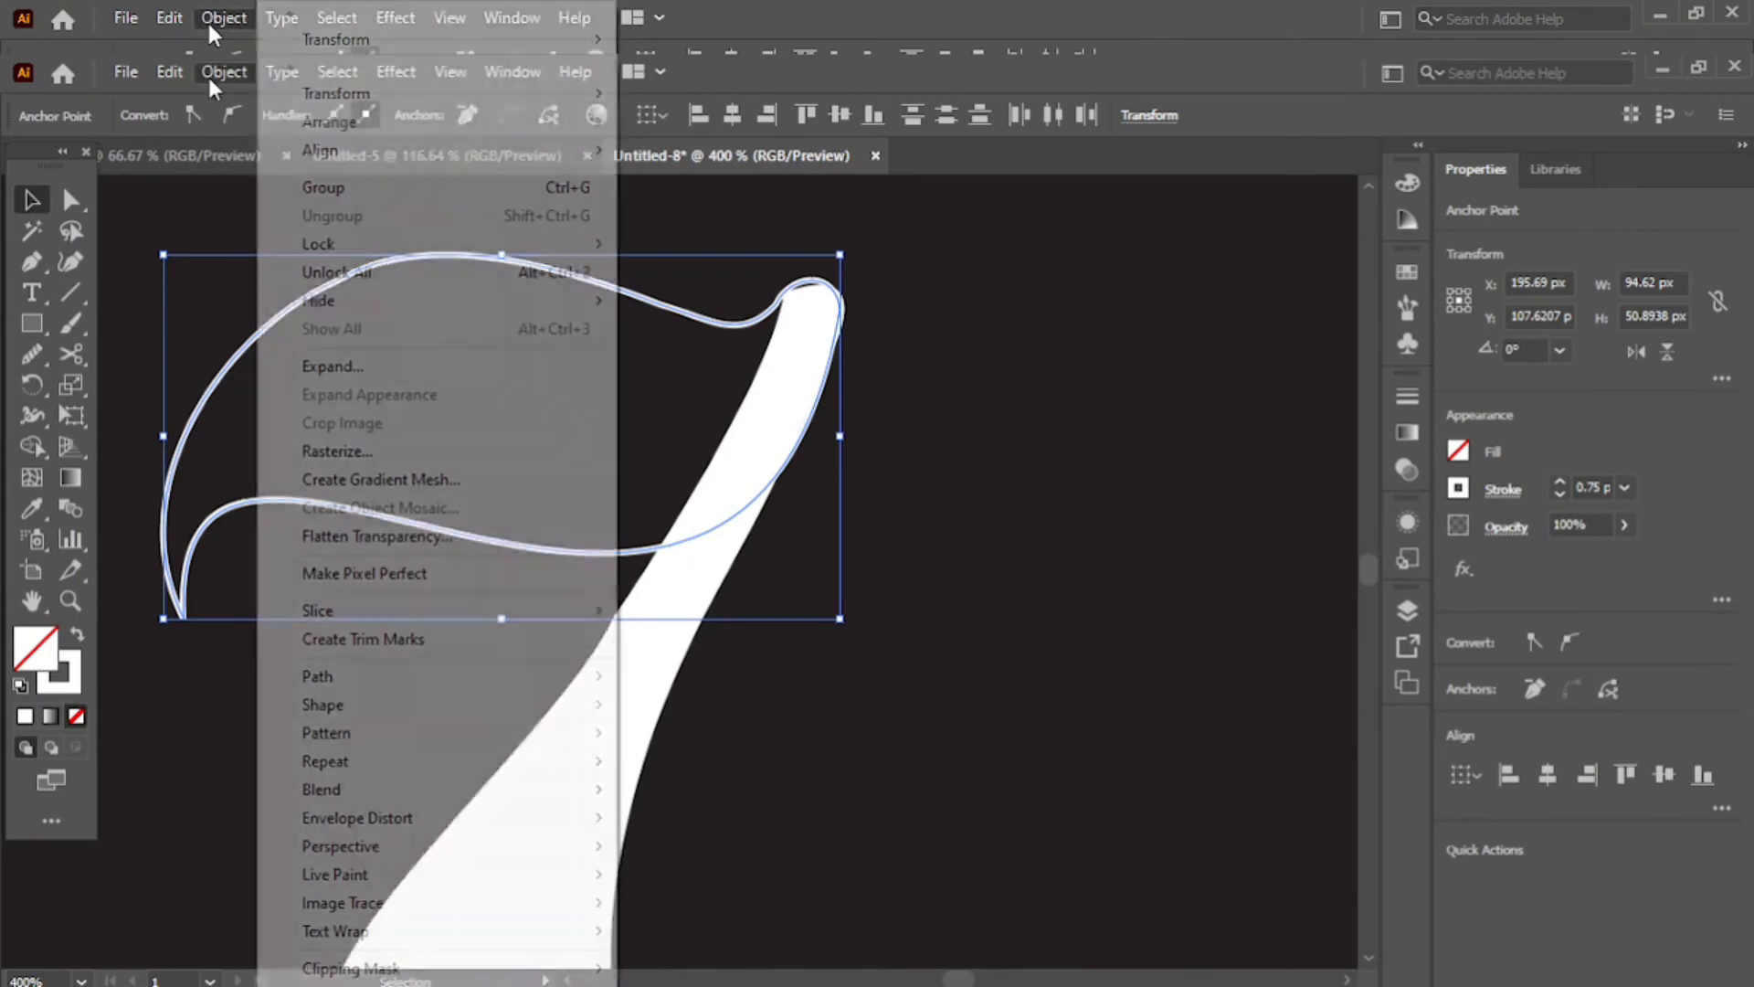
pyautogui.moveTo(327, 804)
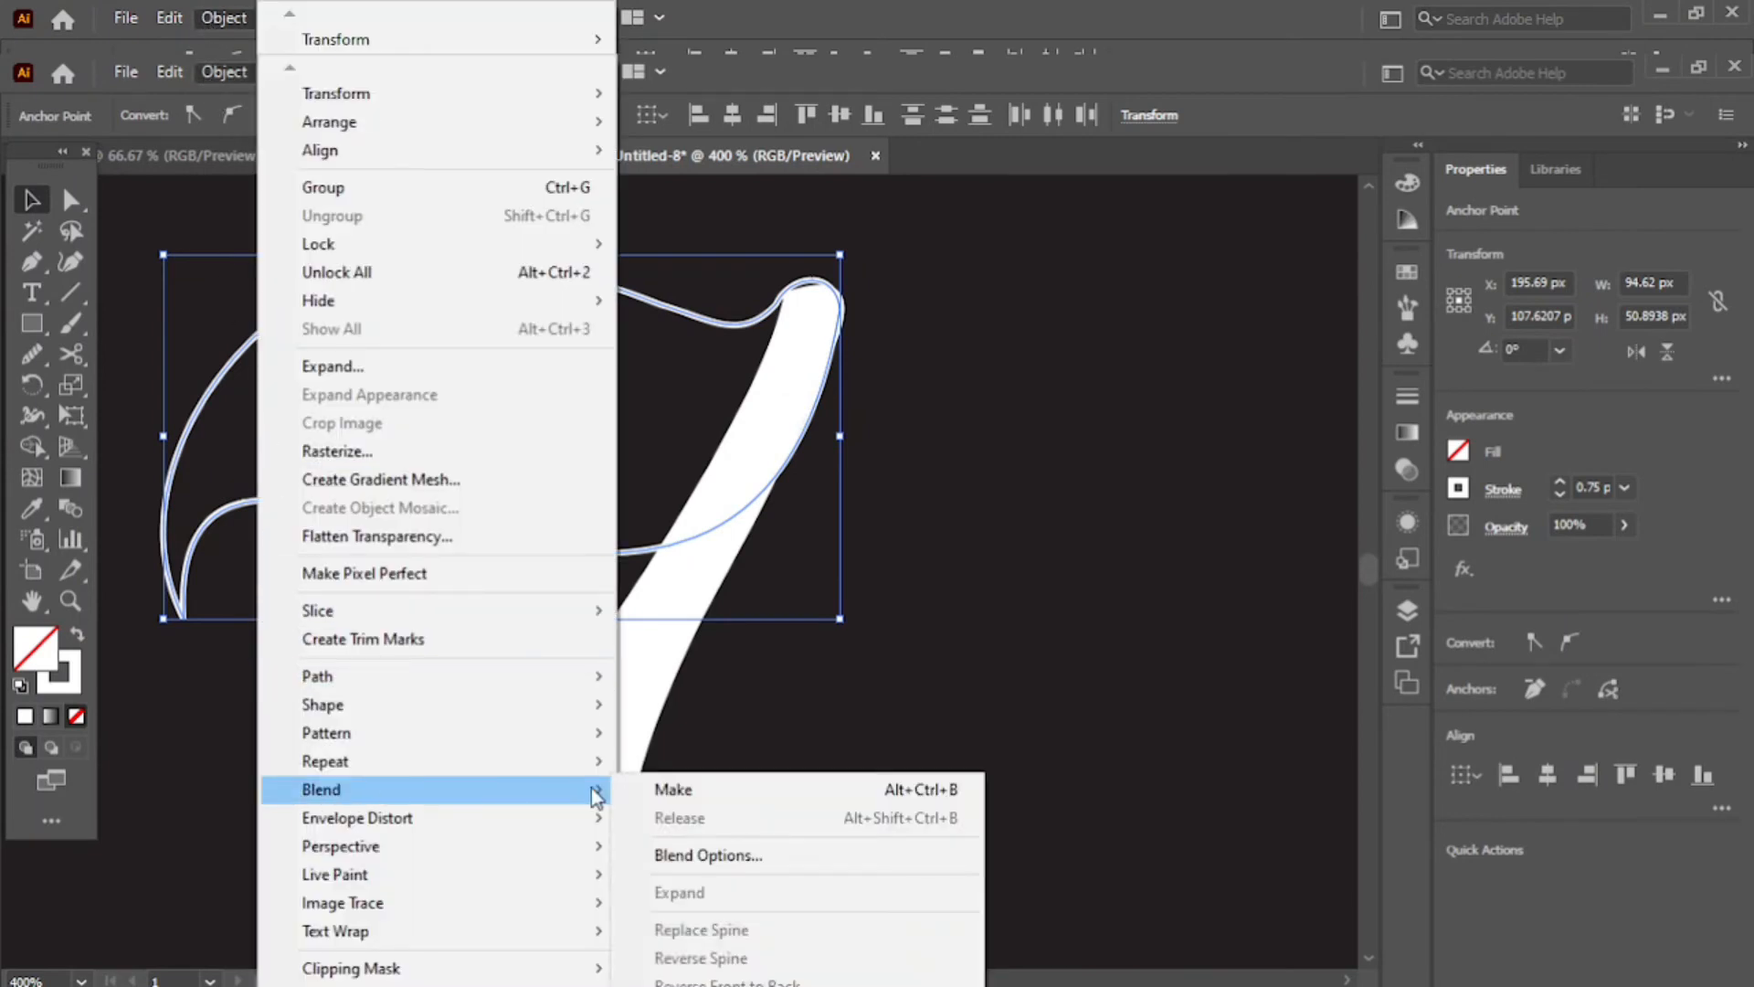
pyautogui.click(754, 851)
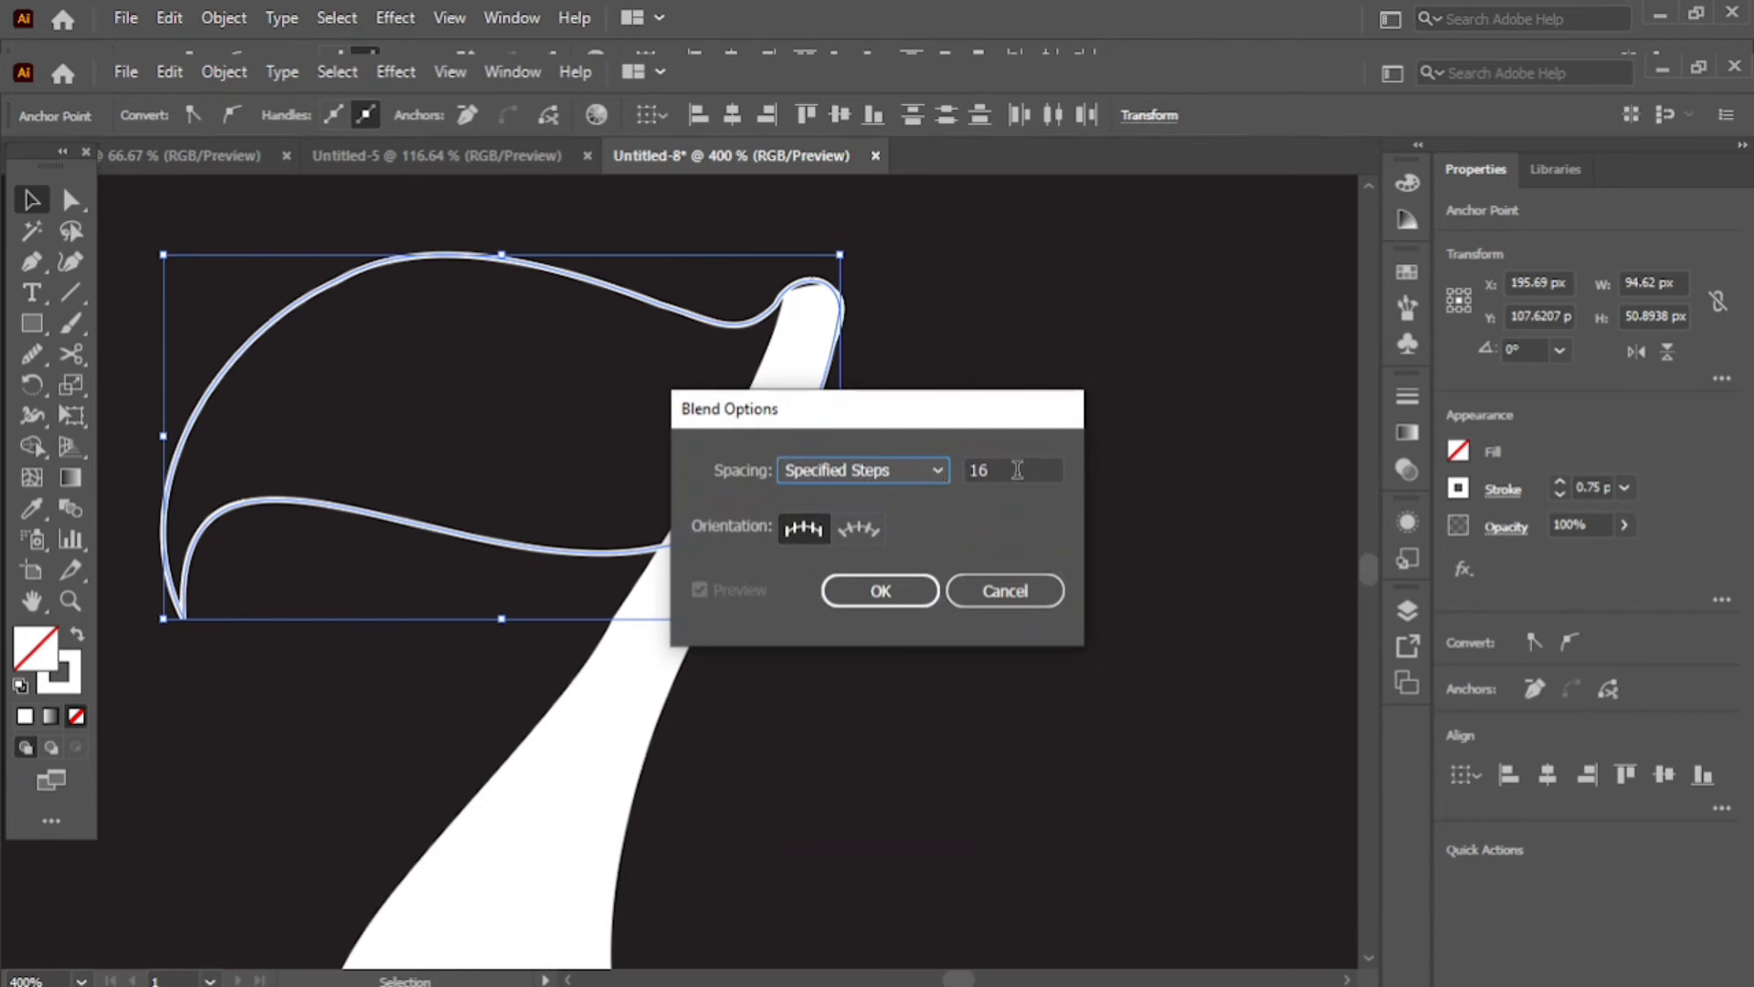
pyautogui.moveTo(1017, 470); pyautogui.dragTo(972, 467)
pyautogui.write('16')
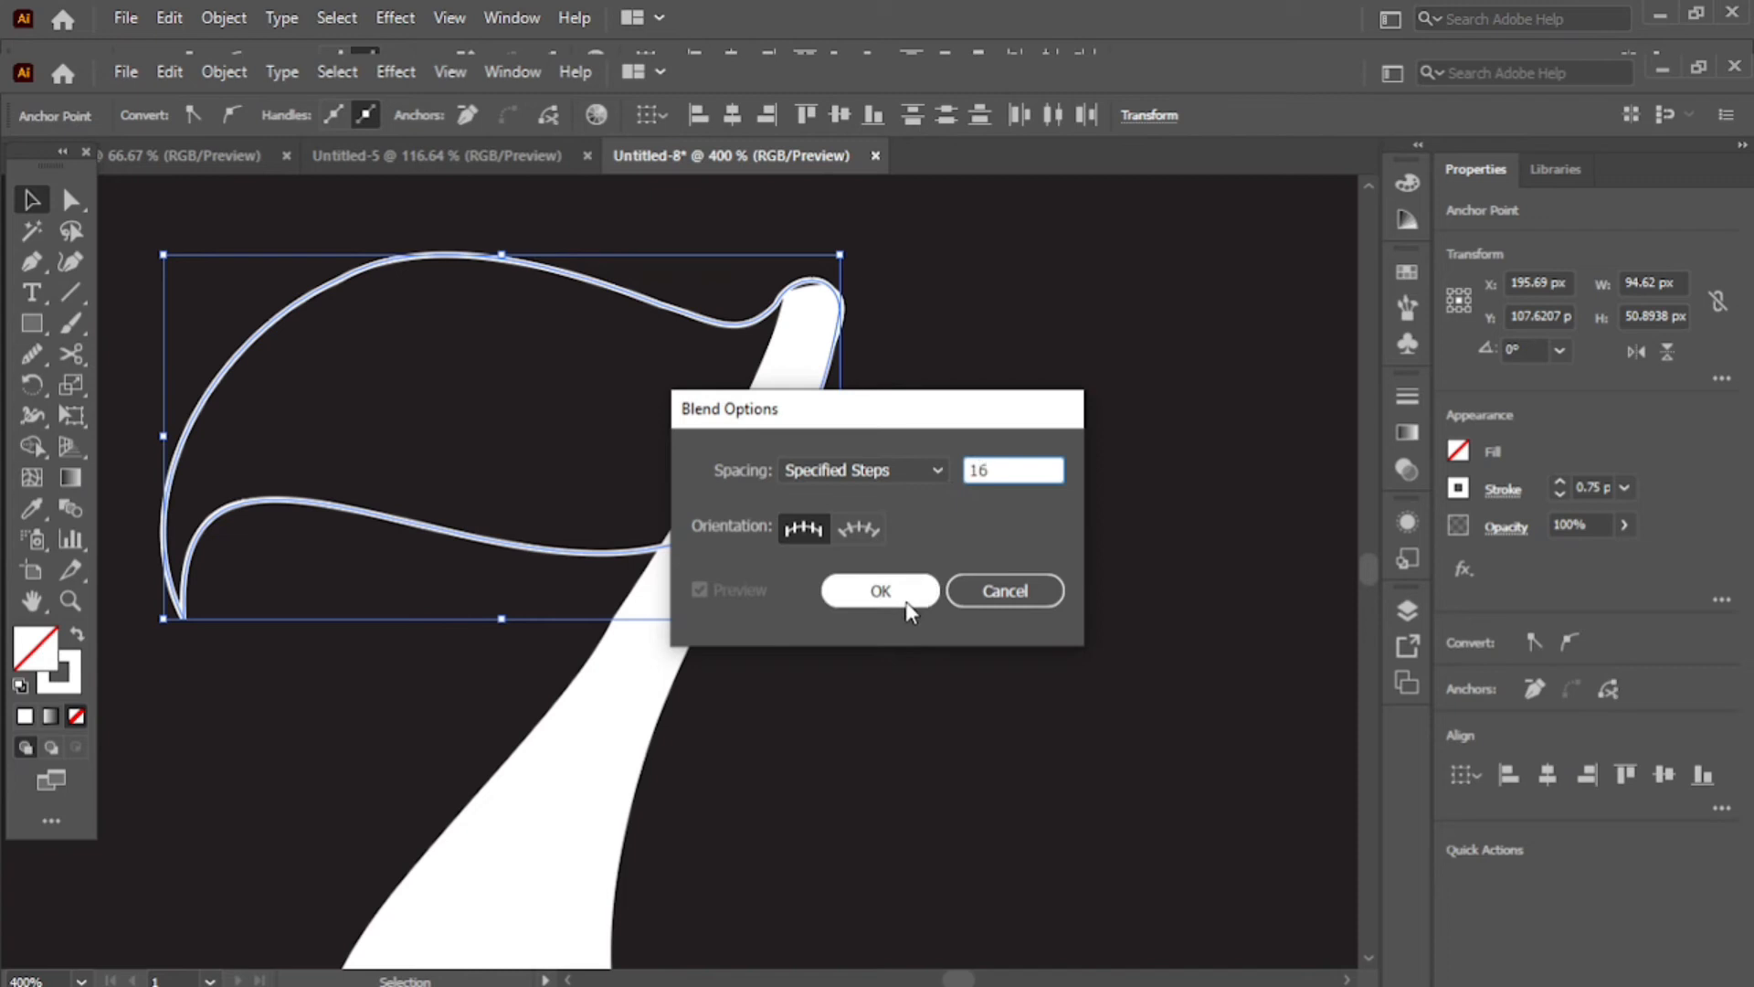
pyautogui.click(907, 601)
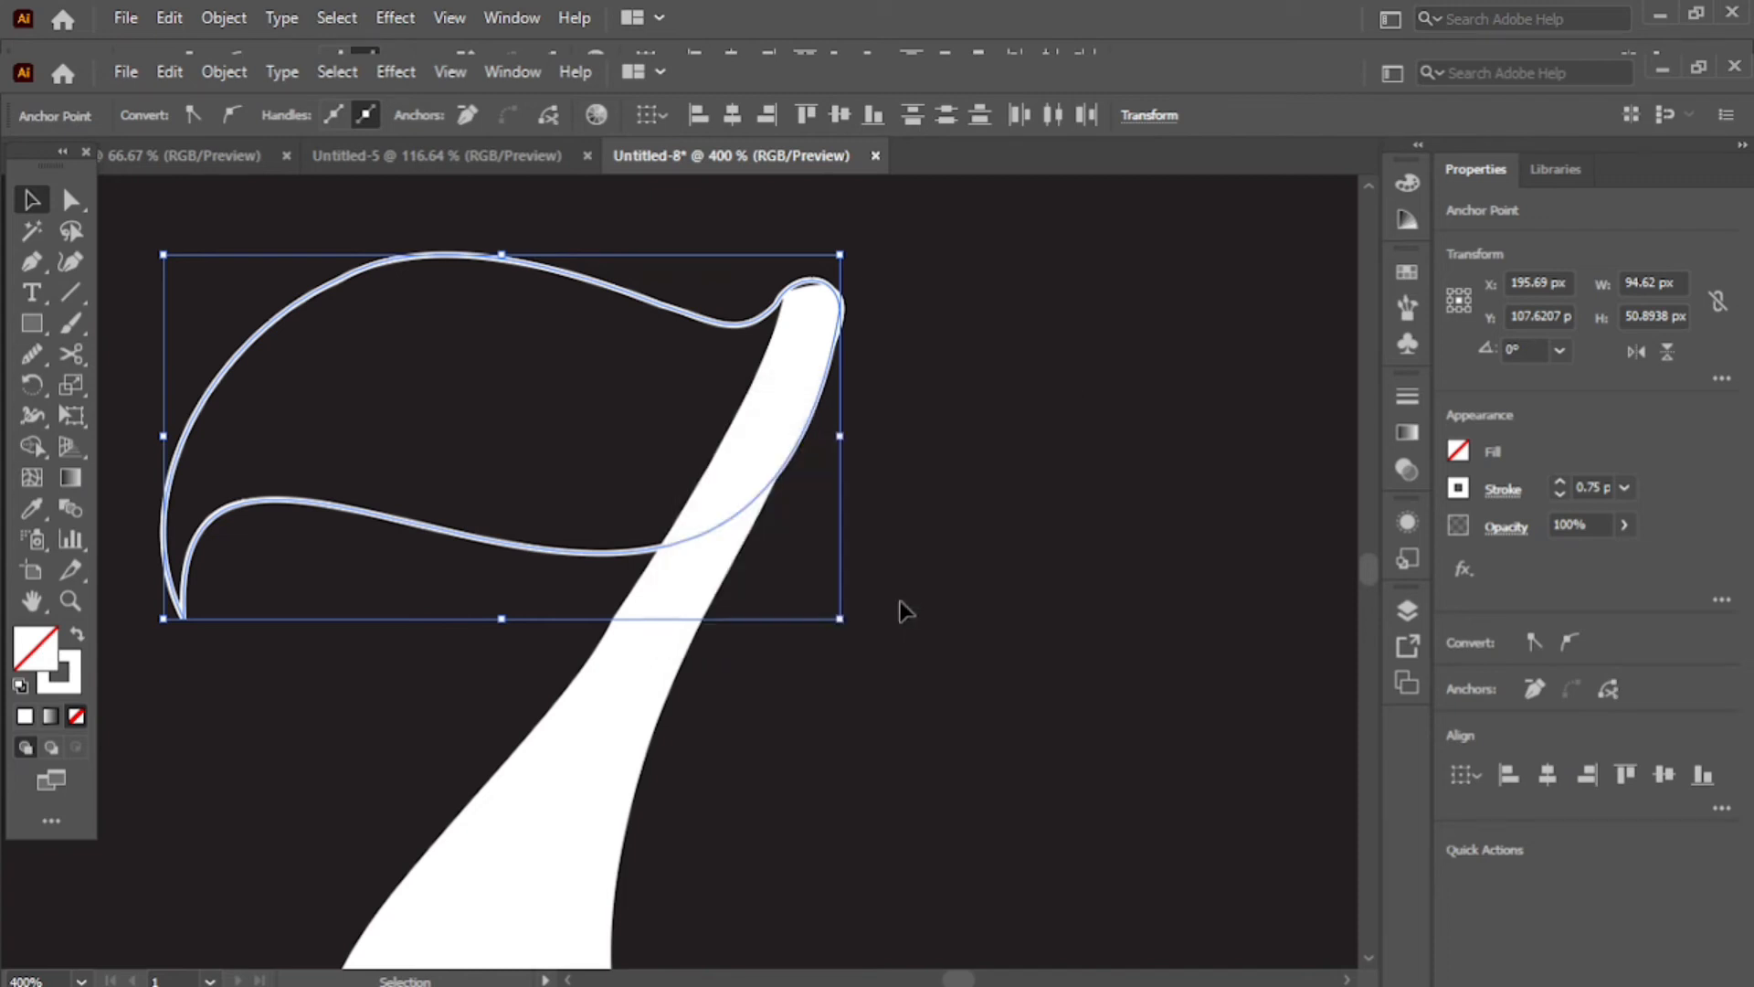
# Step: Make a blend between the two flag outline halves to fill the flag with flowing lines
pyautogui.click(222, 71)
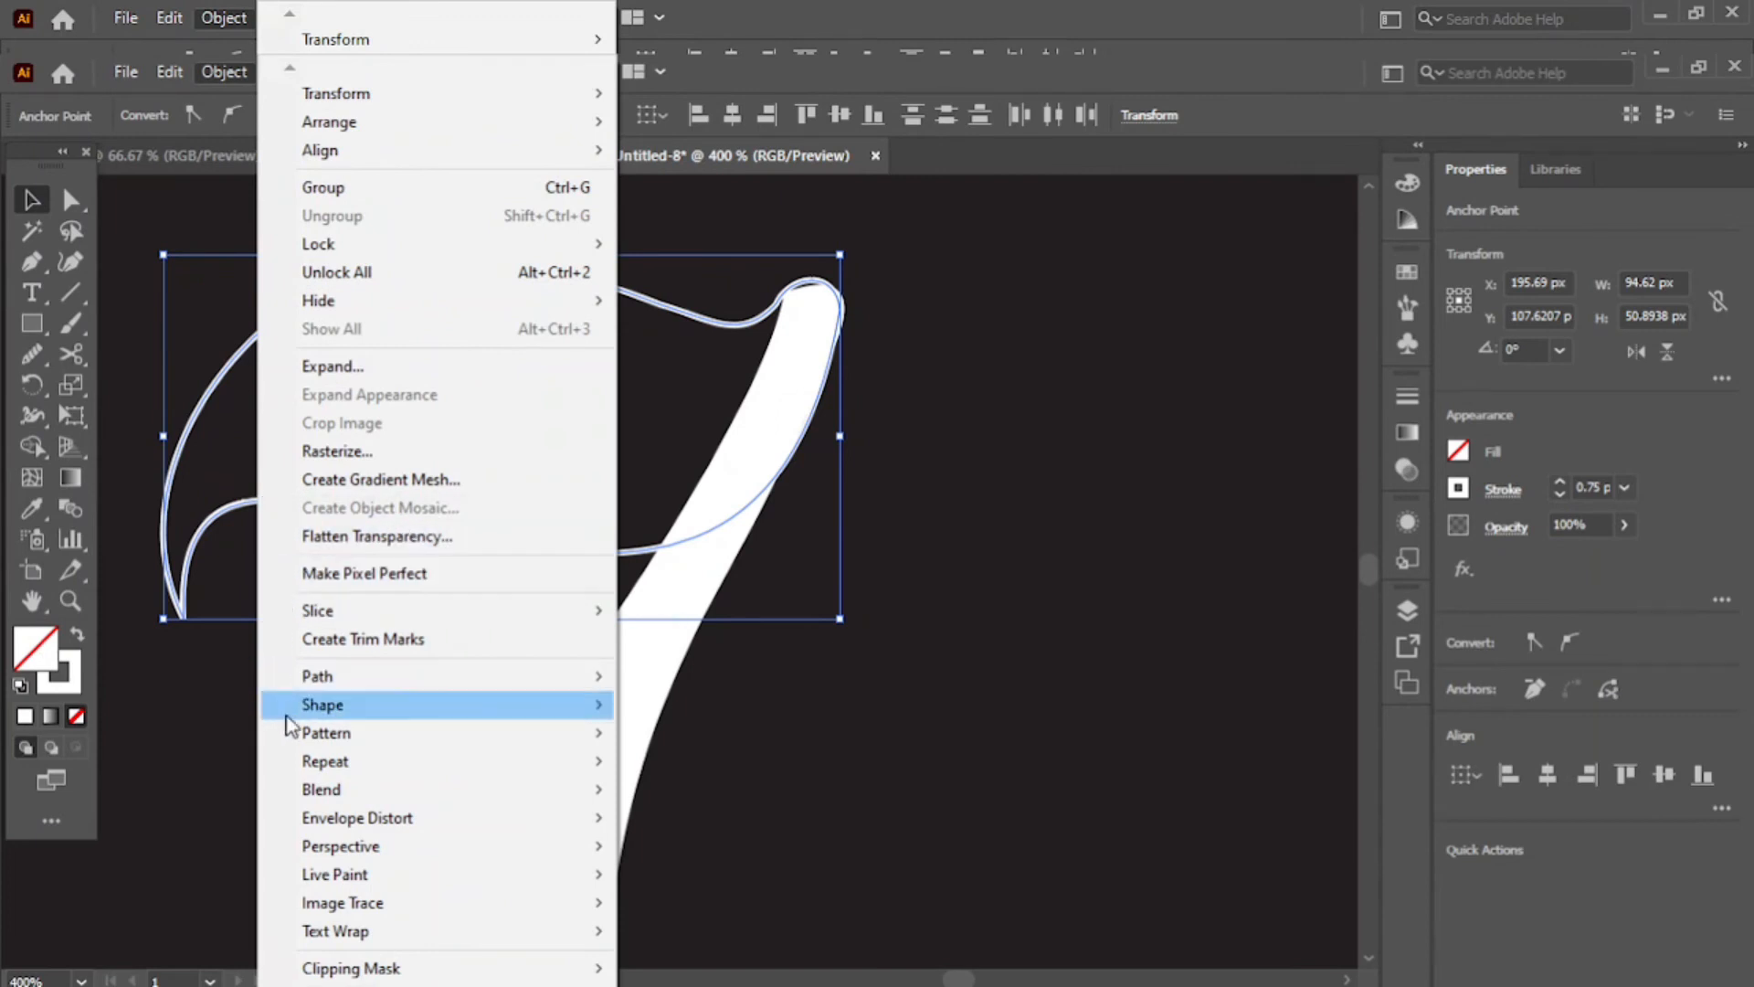
pyautogui.moveTo(320, 792)
pyautogui.click(664, 787)
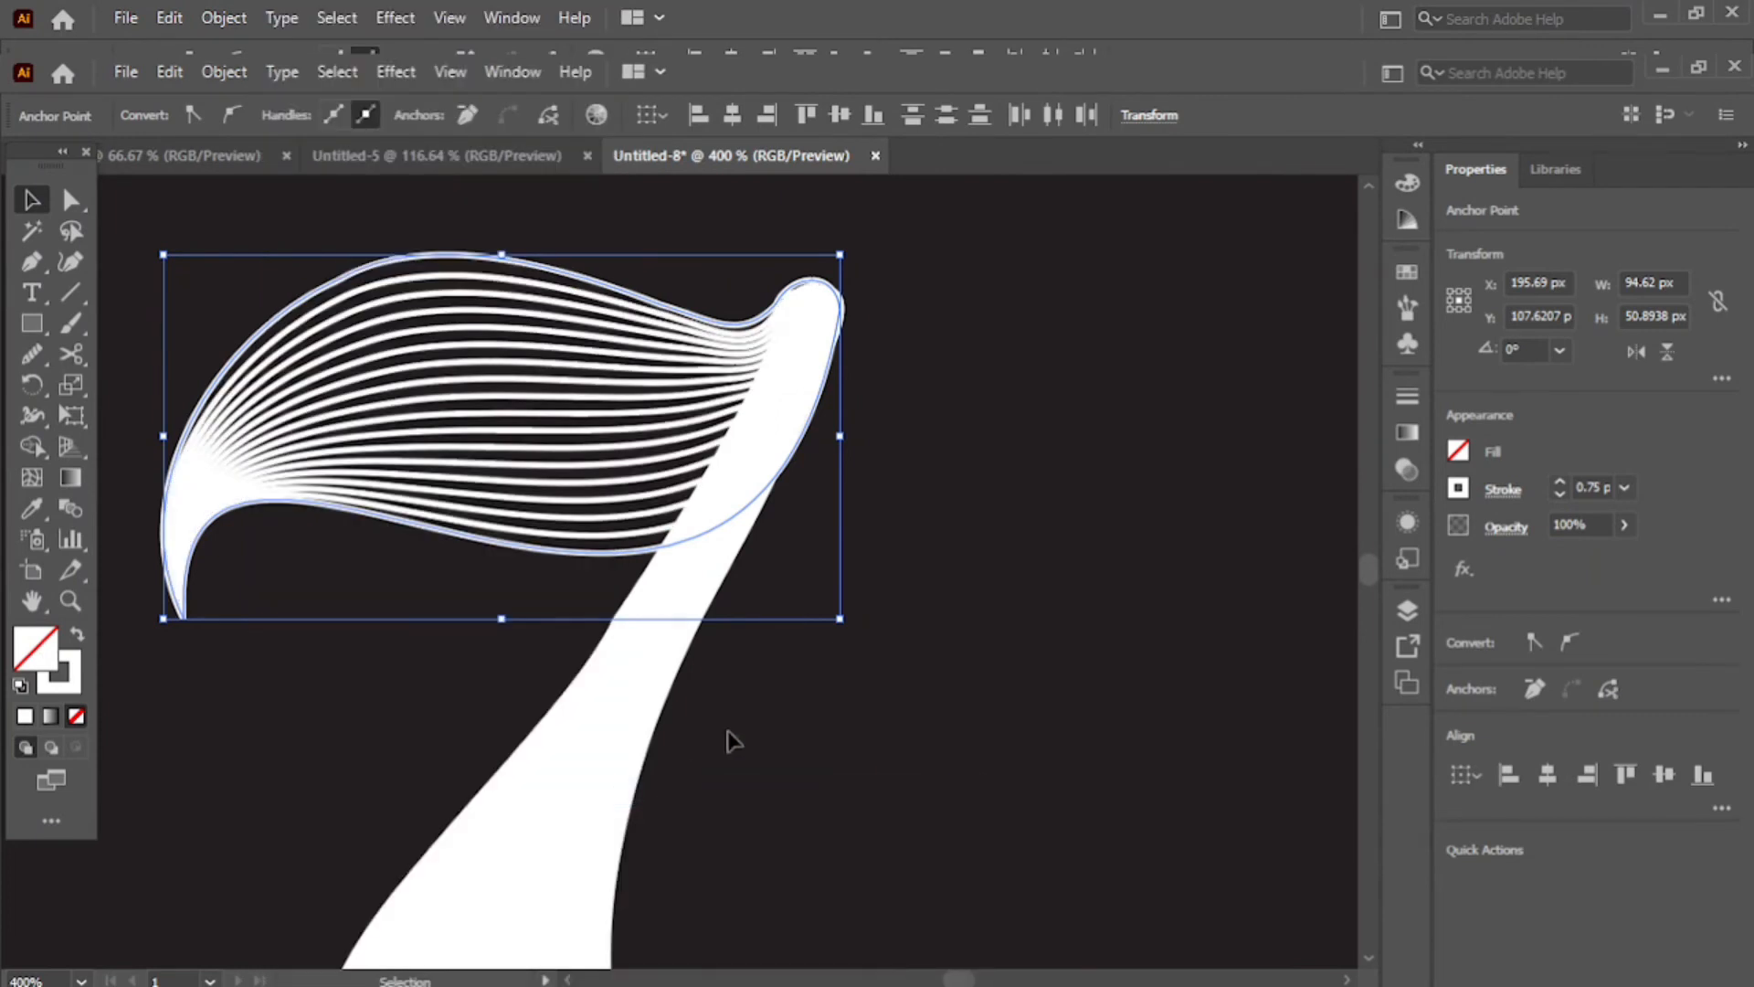
pyautogui.click(804, 717)
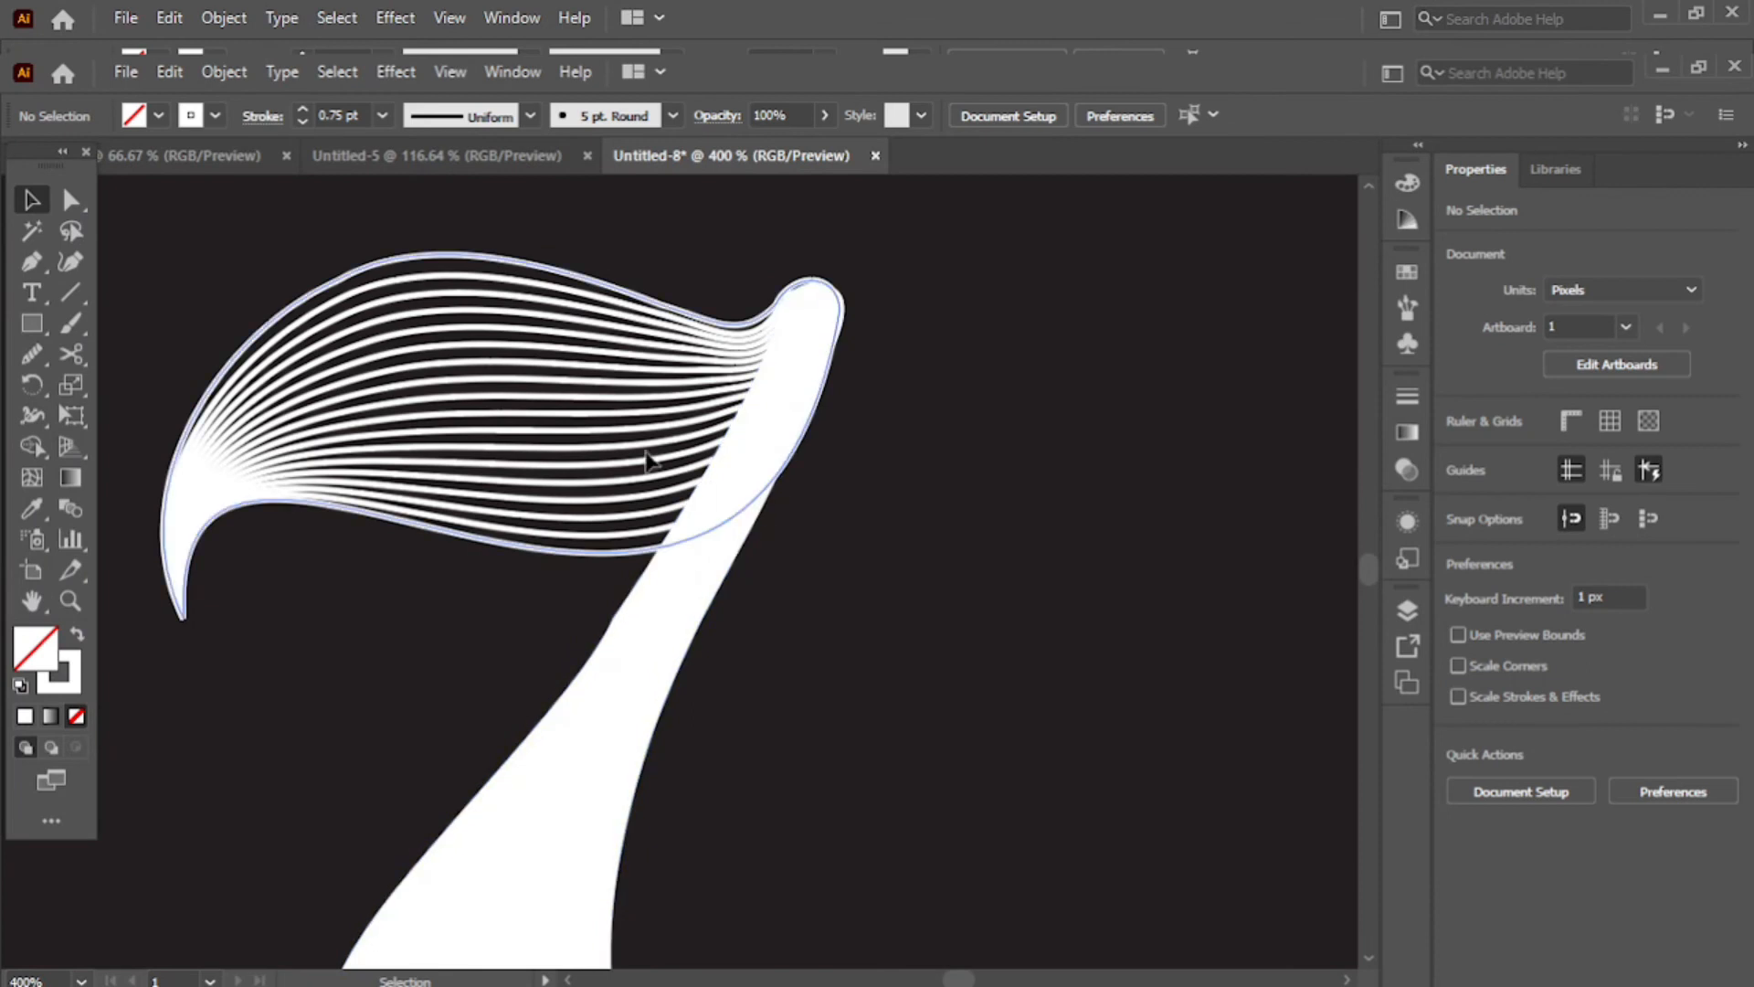
pyautogui.click(224, 461)
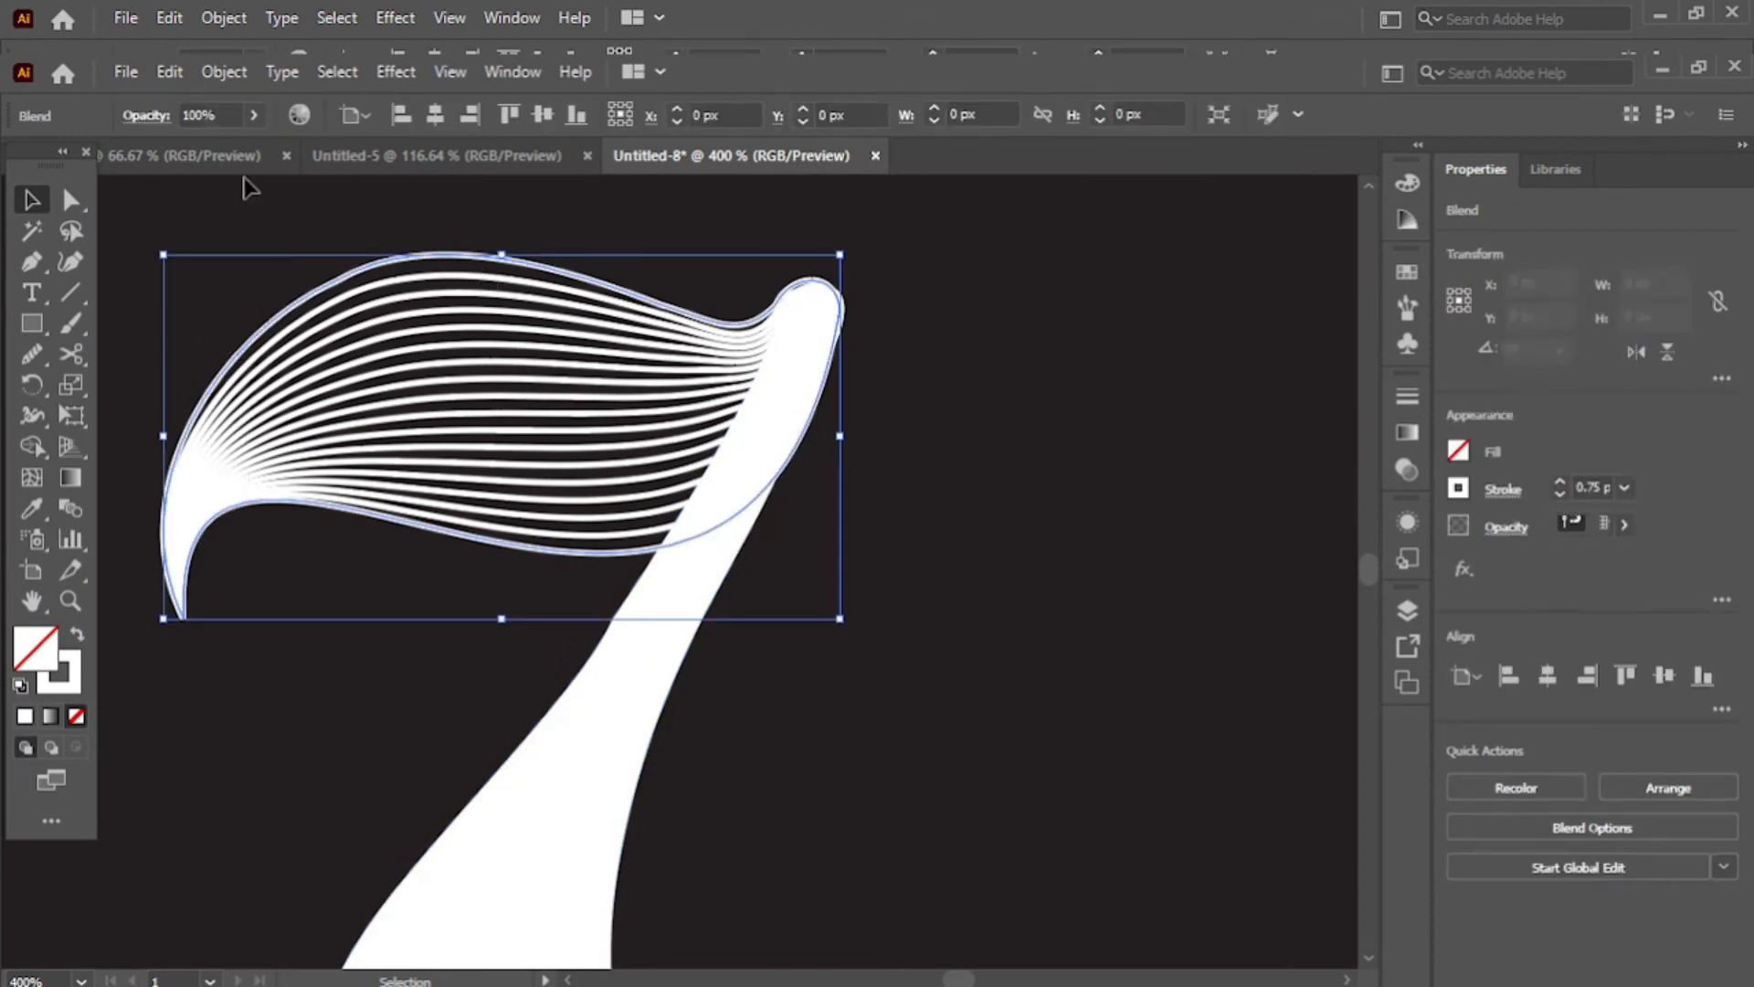
pyautogui.click(644, 781)
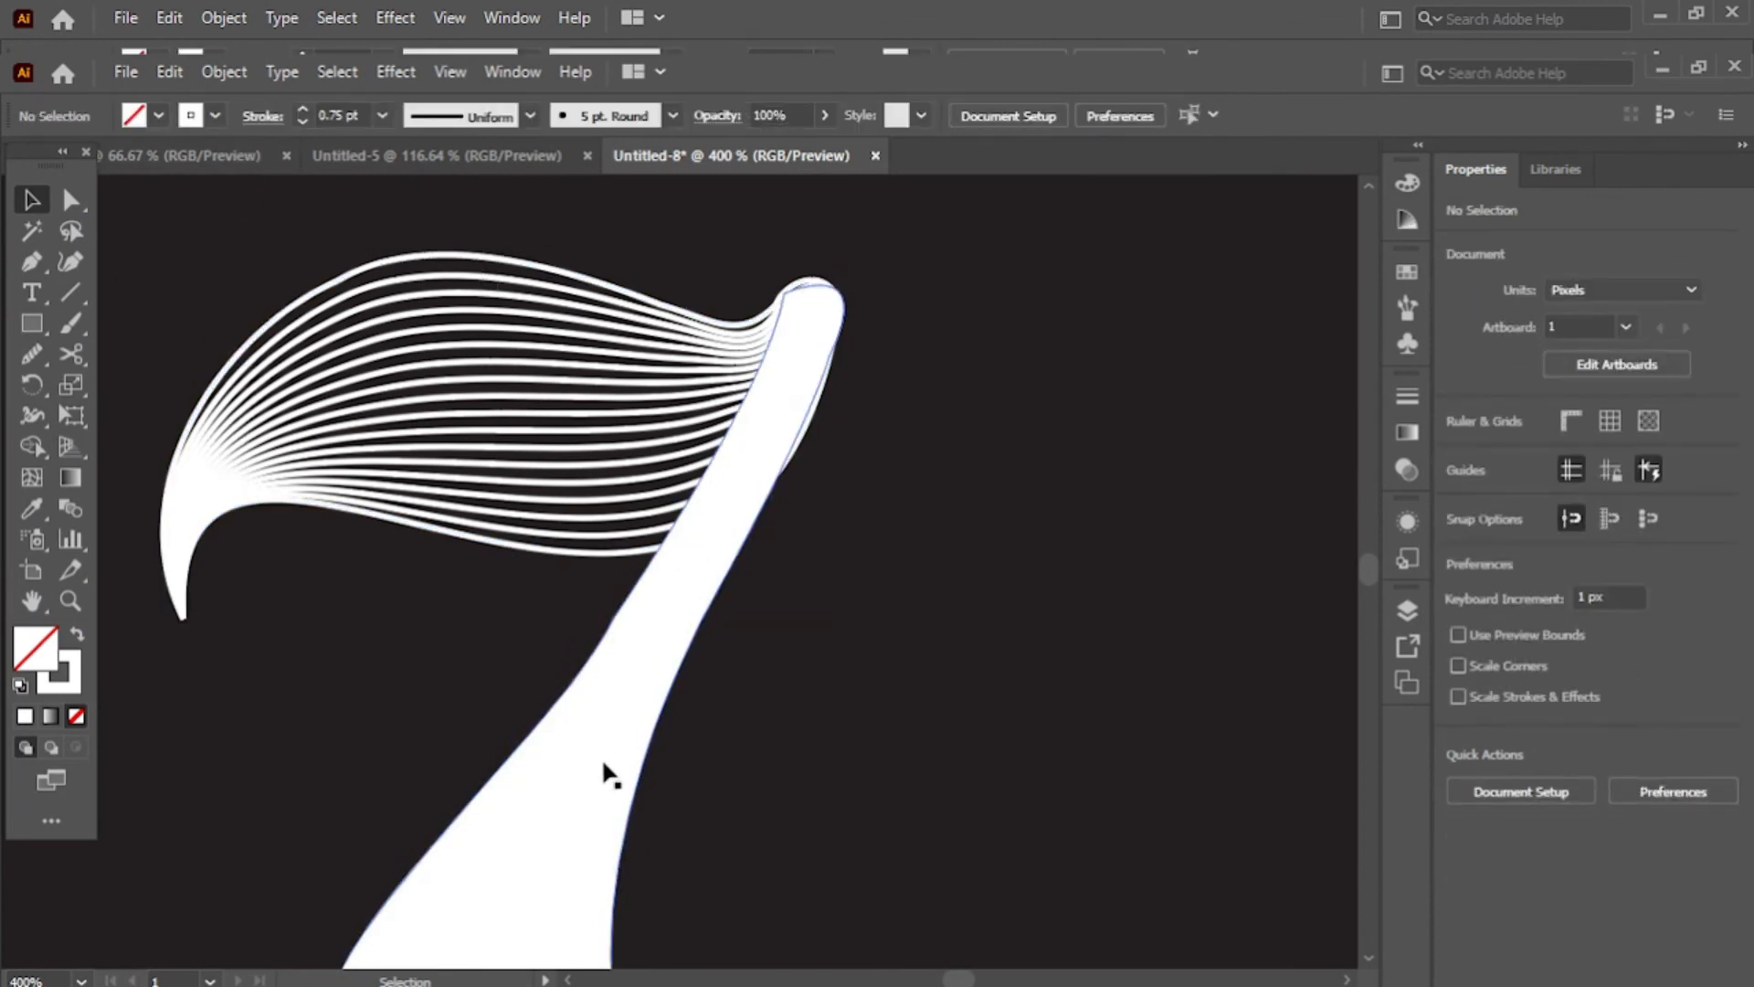
# Step: Remove the stem's fill and give it a 0.75 pt white stroke
pyautogui.click(607, 759)
pyautogui.scroll(-2, 612, 749)
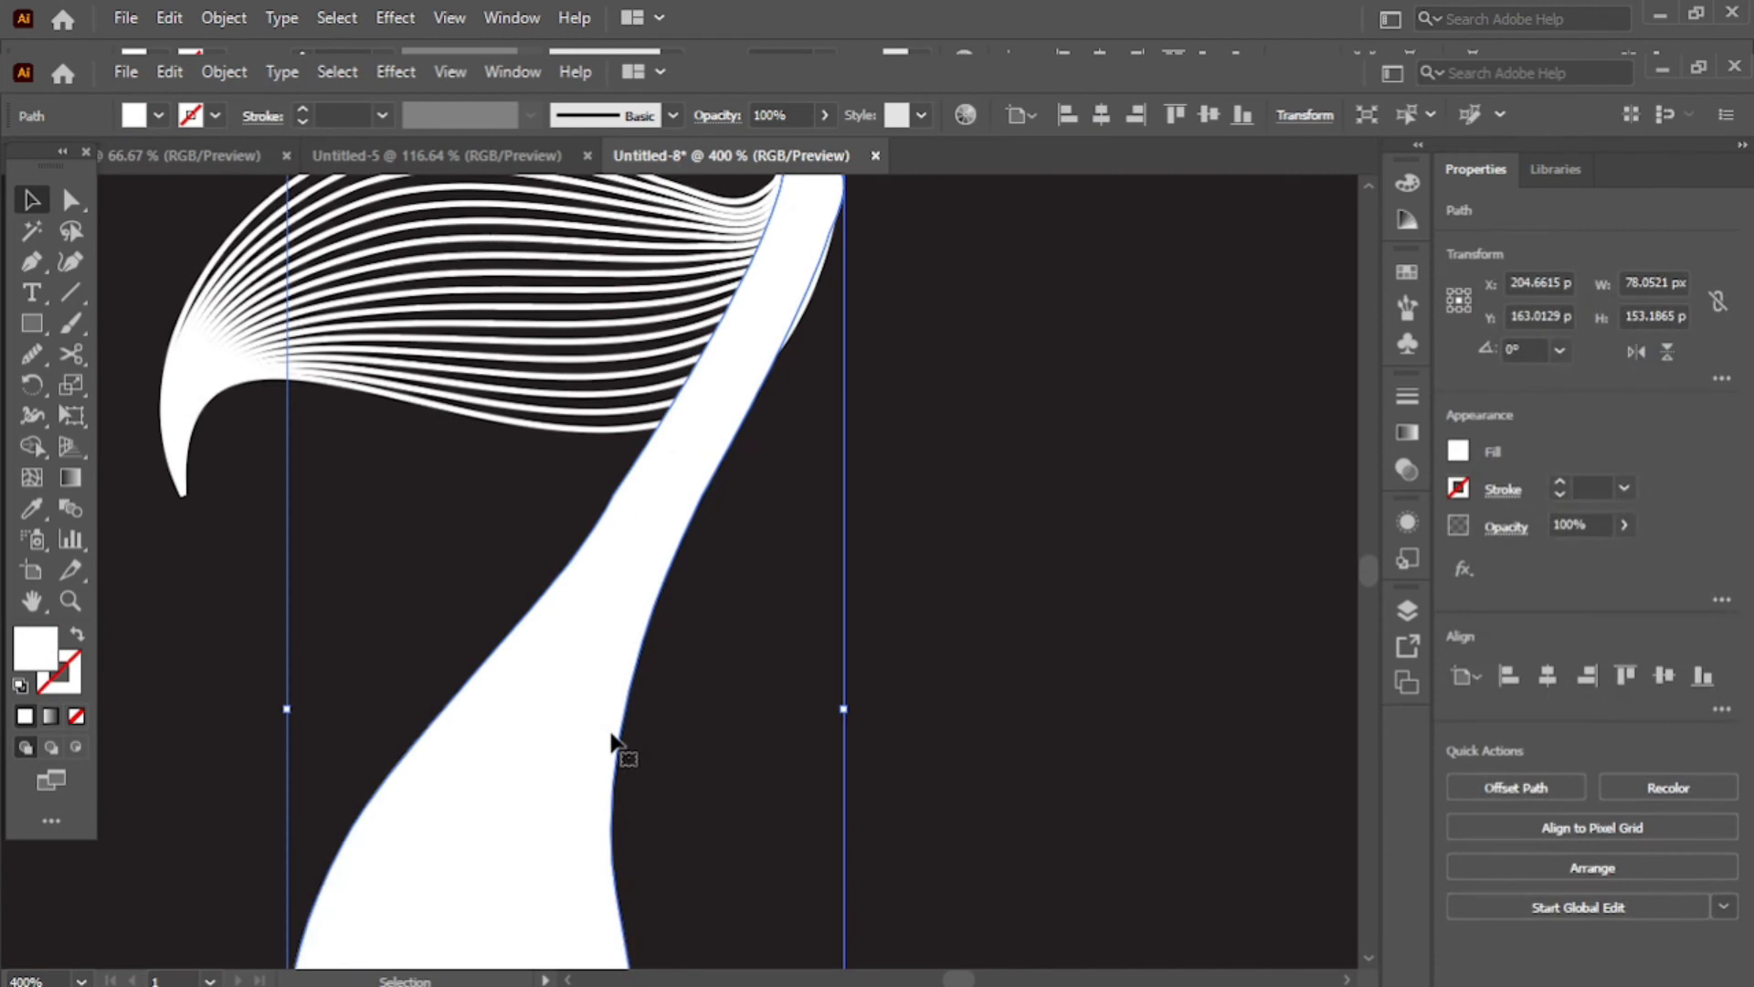
pyautogui.click(159, 115)
pyautogui.click(18, 159)
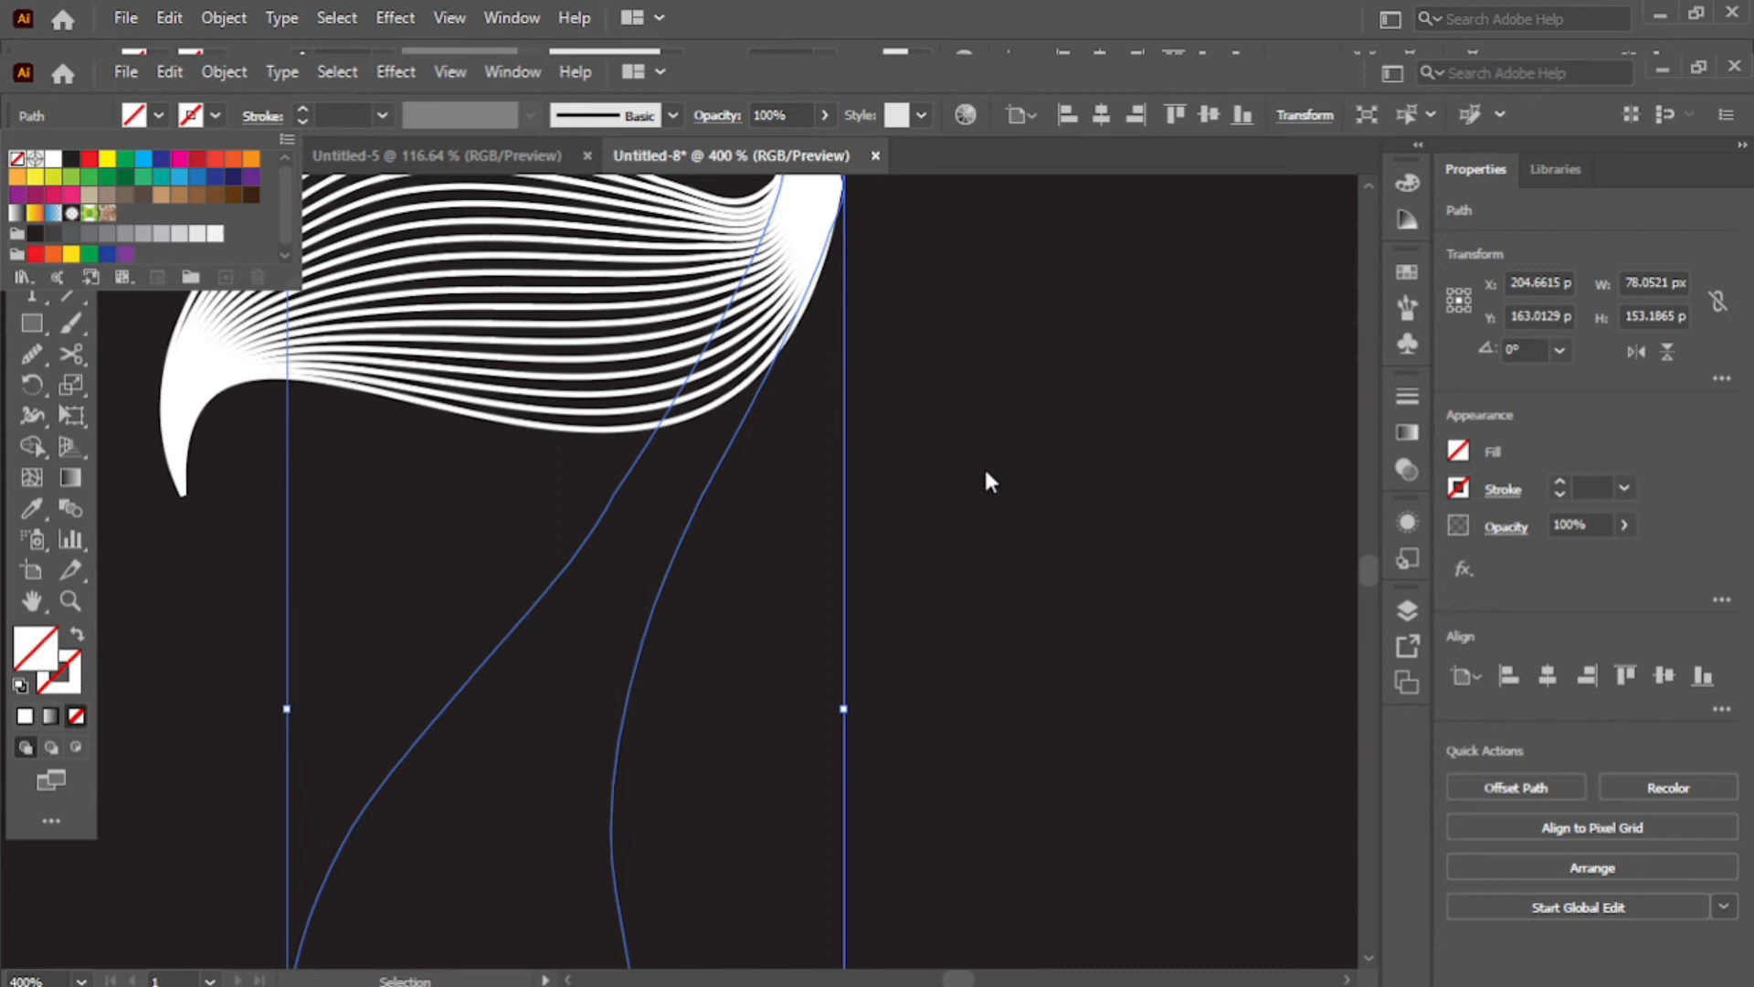
pyautogui.click(306, 113)
pyautogui.click(303, 106)
pyautogui.click(302, 107)
pyautogui.click(302, 109)
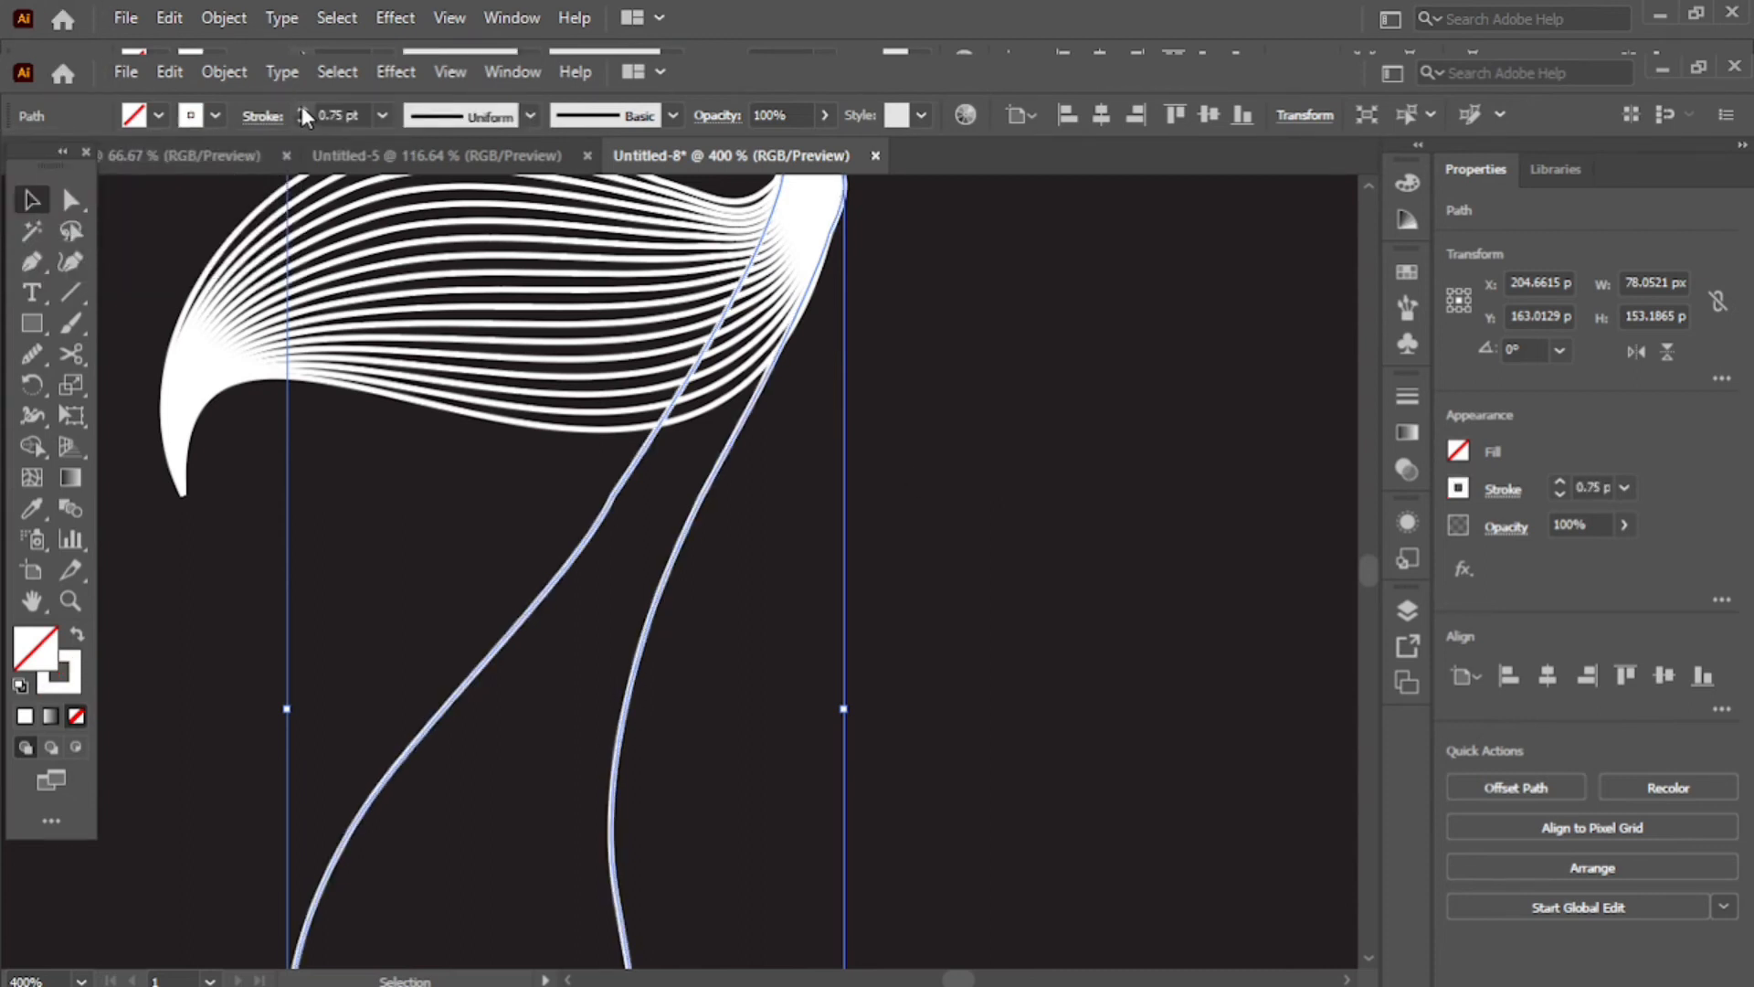
pyautogui.click(1021, 480)
# Step: Cut the stem outline with the Scissors tool at the inner anchor of its top end and at its lowest anchor
pyautogui.keyDown('alt'); pyautogui.scroll(-4, 1014, 480); pyautogui.keyUp('alt')
pyautogui.keyDown('alt'); pyautogui.scroll(2, 996, 512); pyautogui.keyUp('alt')
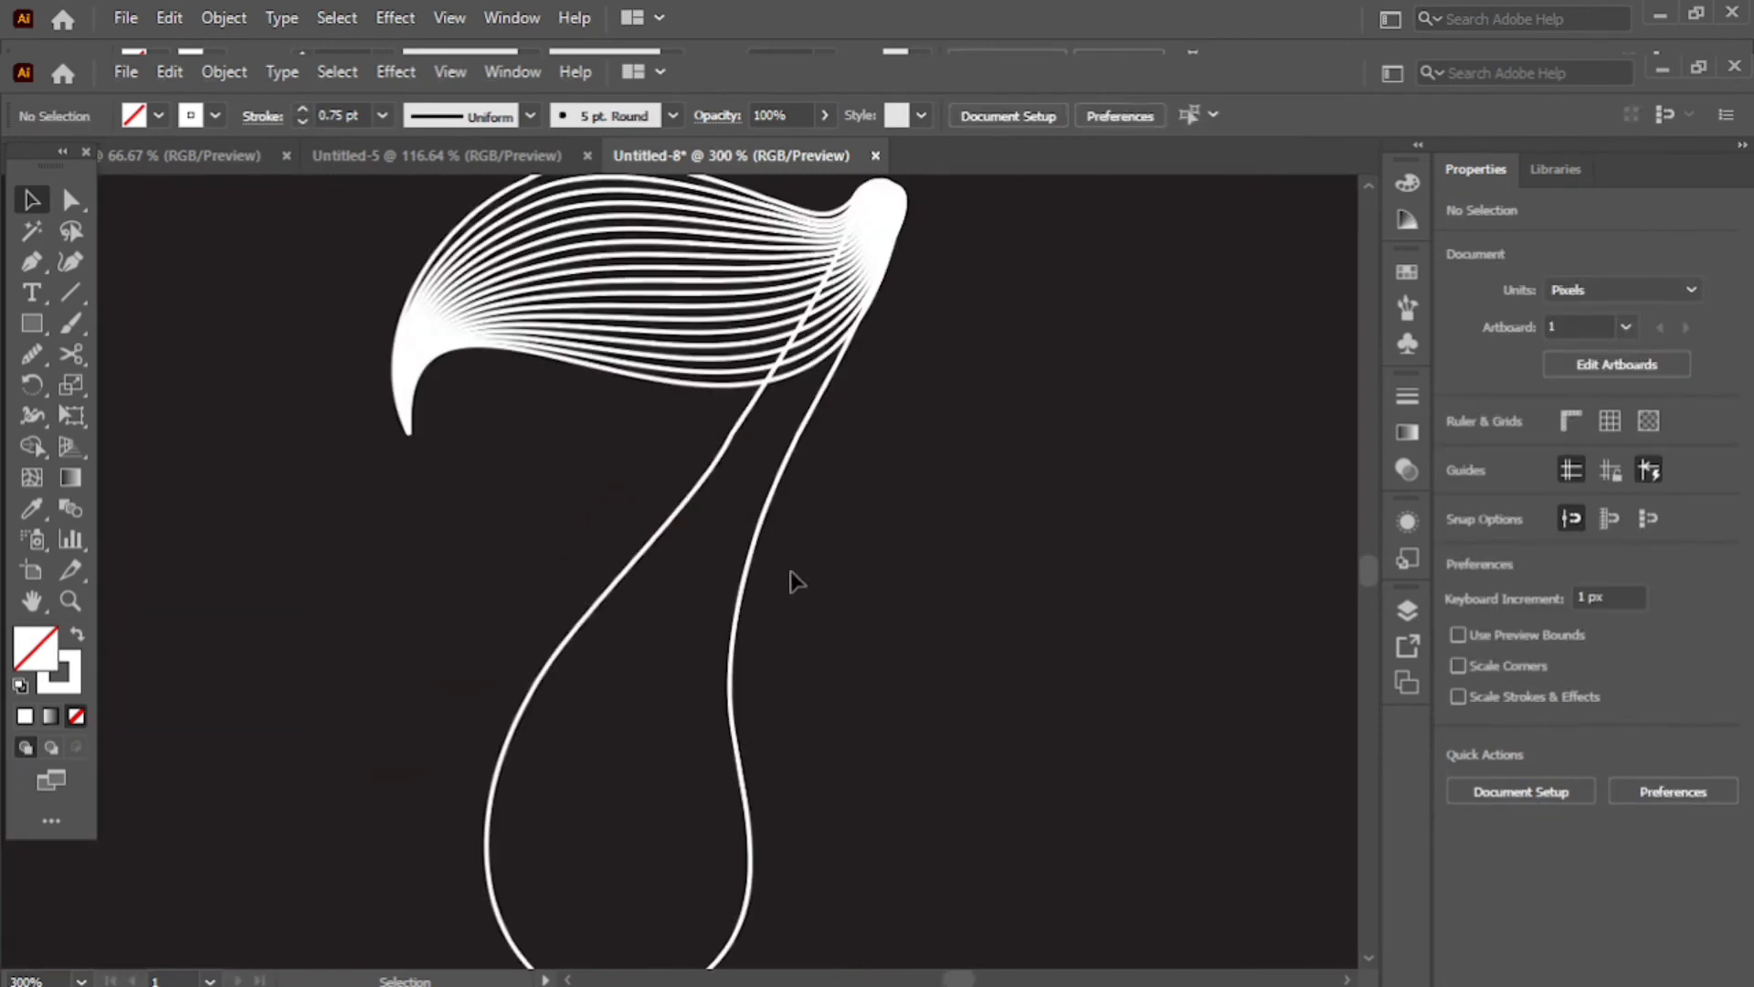
pyautogui.keyDown('alt'); pyautogui.scroll(1, 760, 674); pyautogui.keyUp('alt')
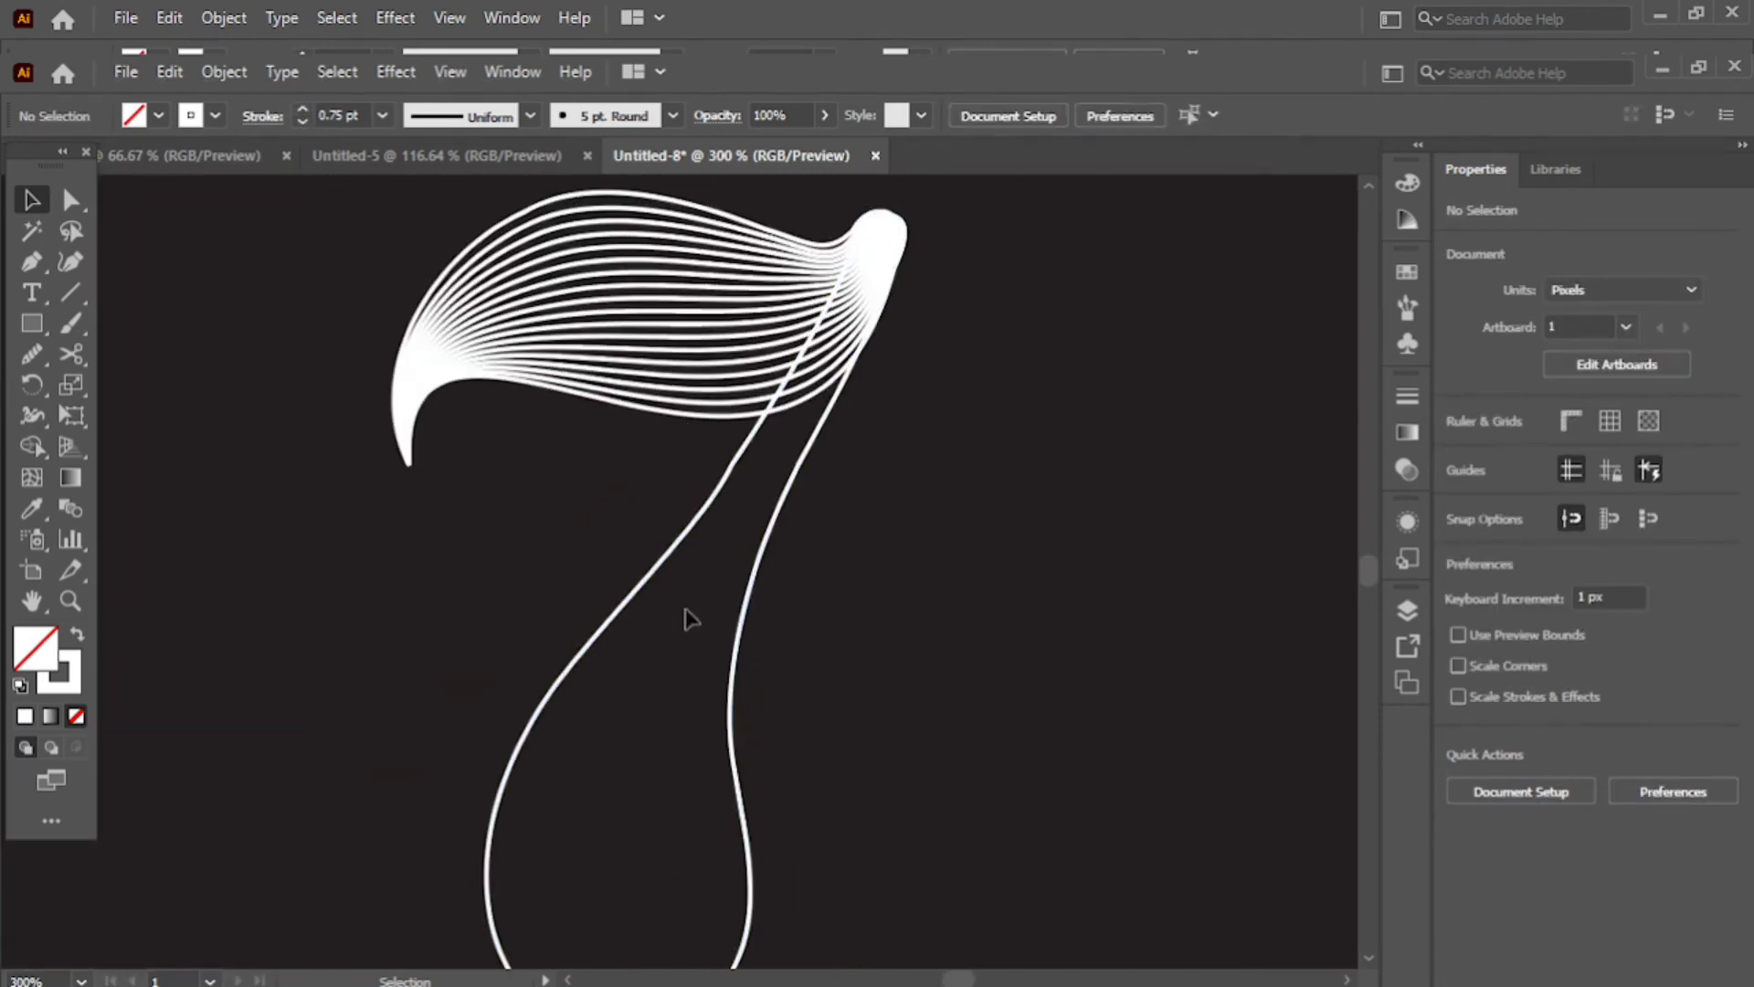
pyautogui.click(739, 685)
pyautogui.moveTo(69, 358)
pyautogui.mouseDown()
pyautogui.moveTo(144, 363)
pyautogui.moveTo(146, 384)
pyautogui.mouseUp()
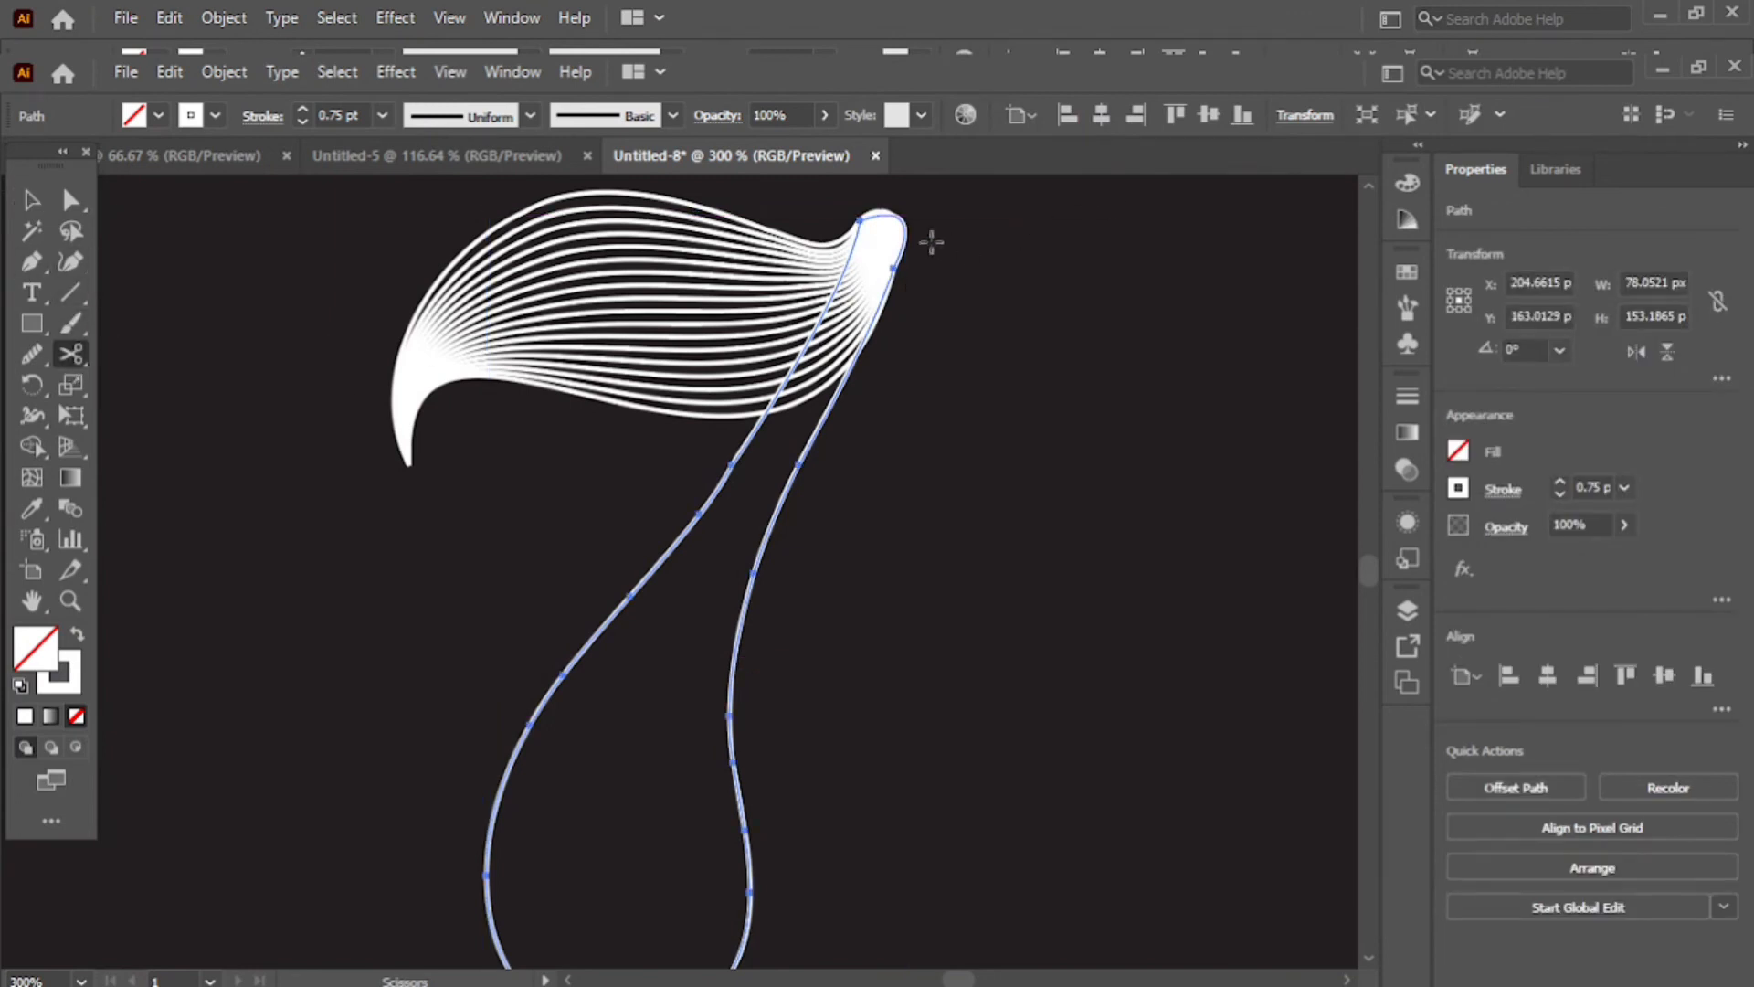
pyautogui.click(860, 220)
pyautogui.scroll(-3, 932, 333)
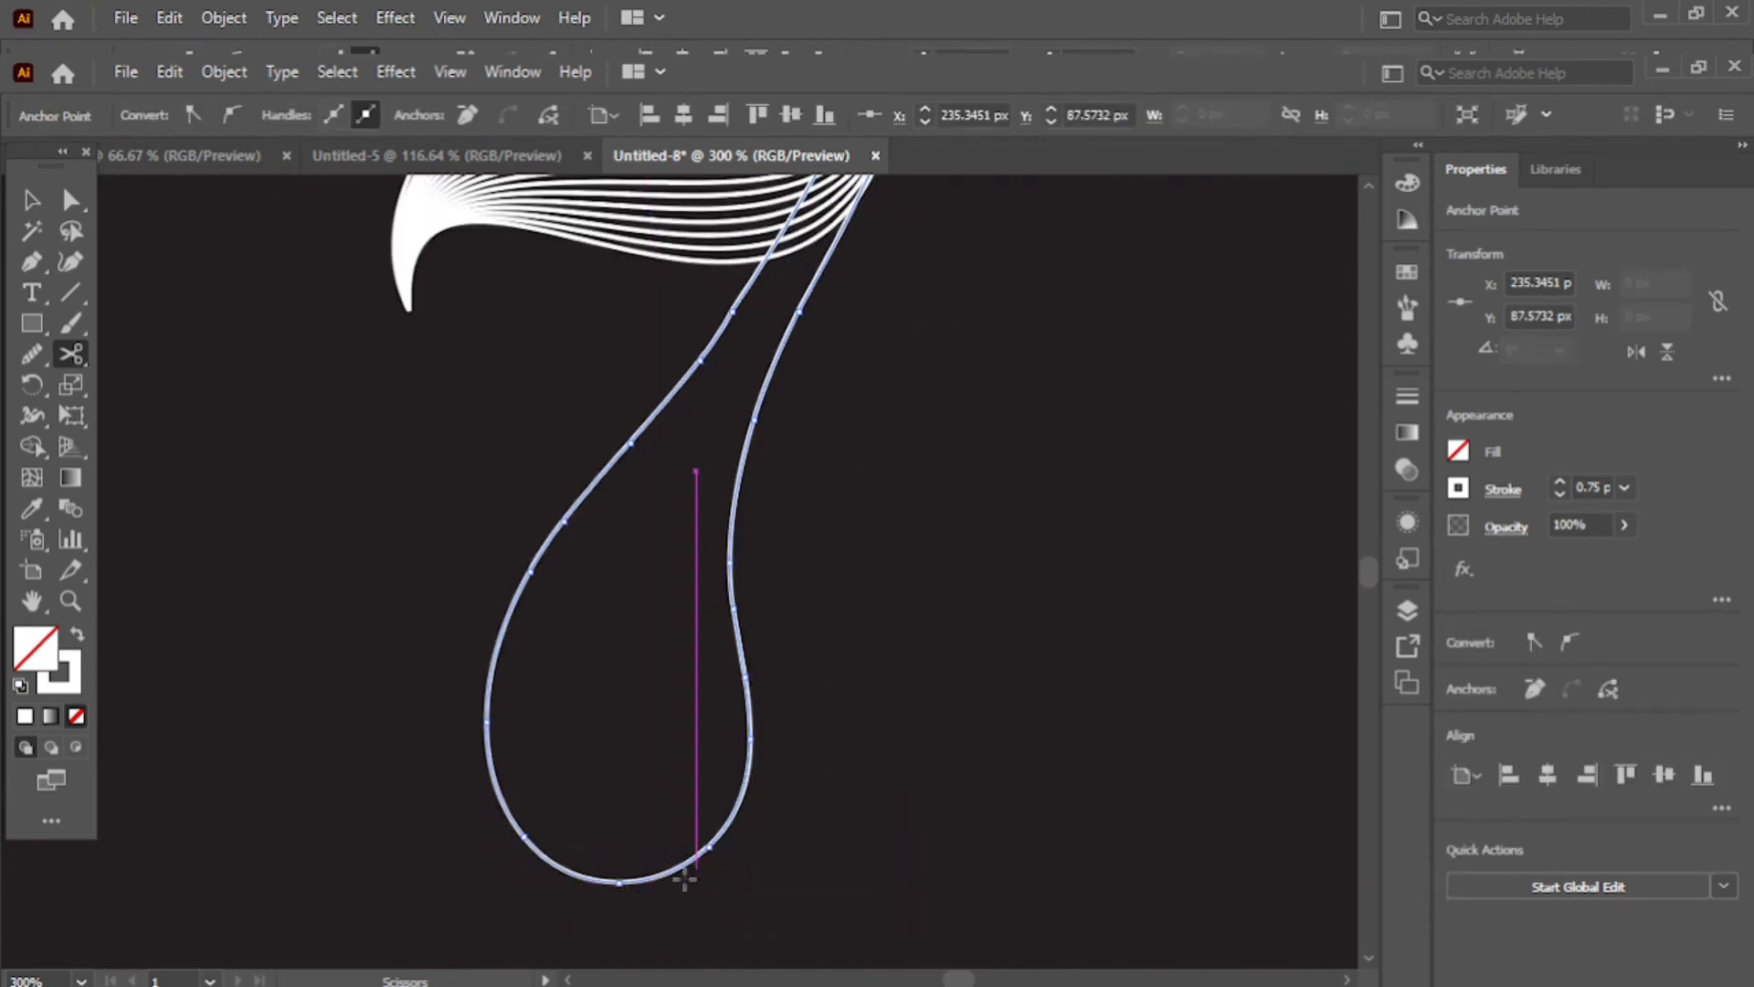
pyautogui.click(619, 882)
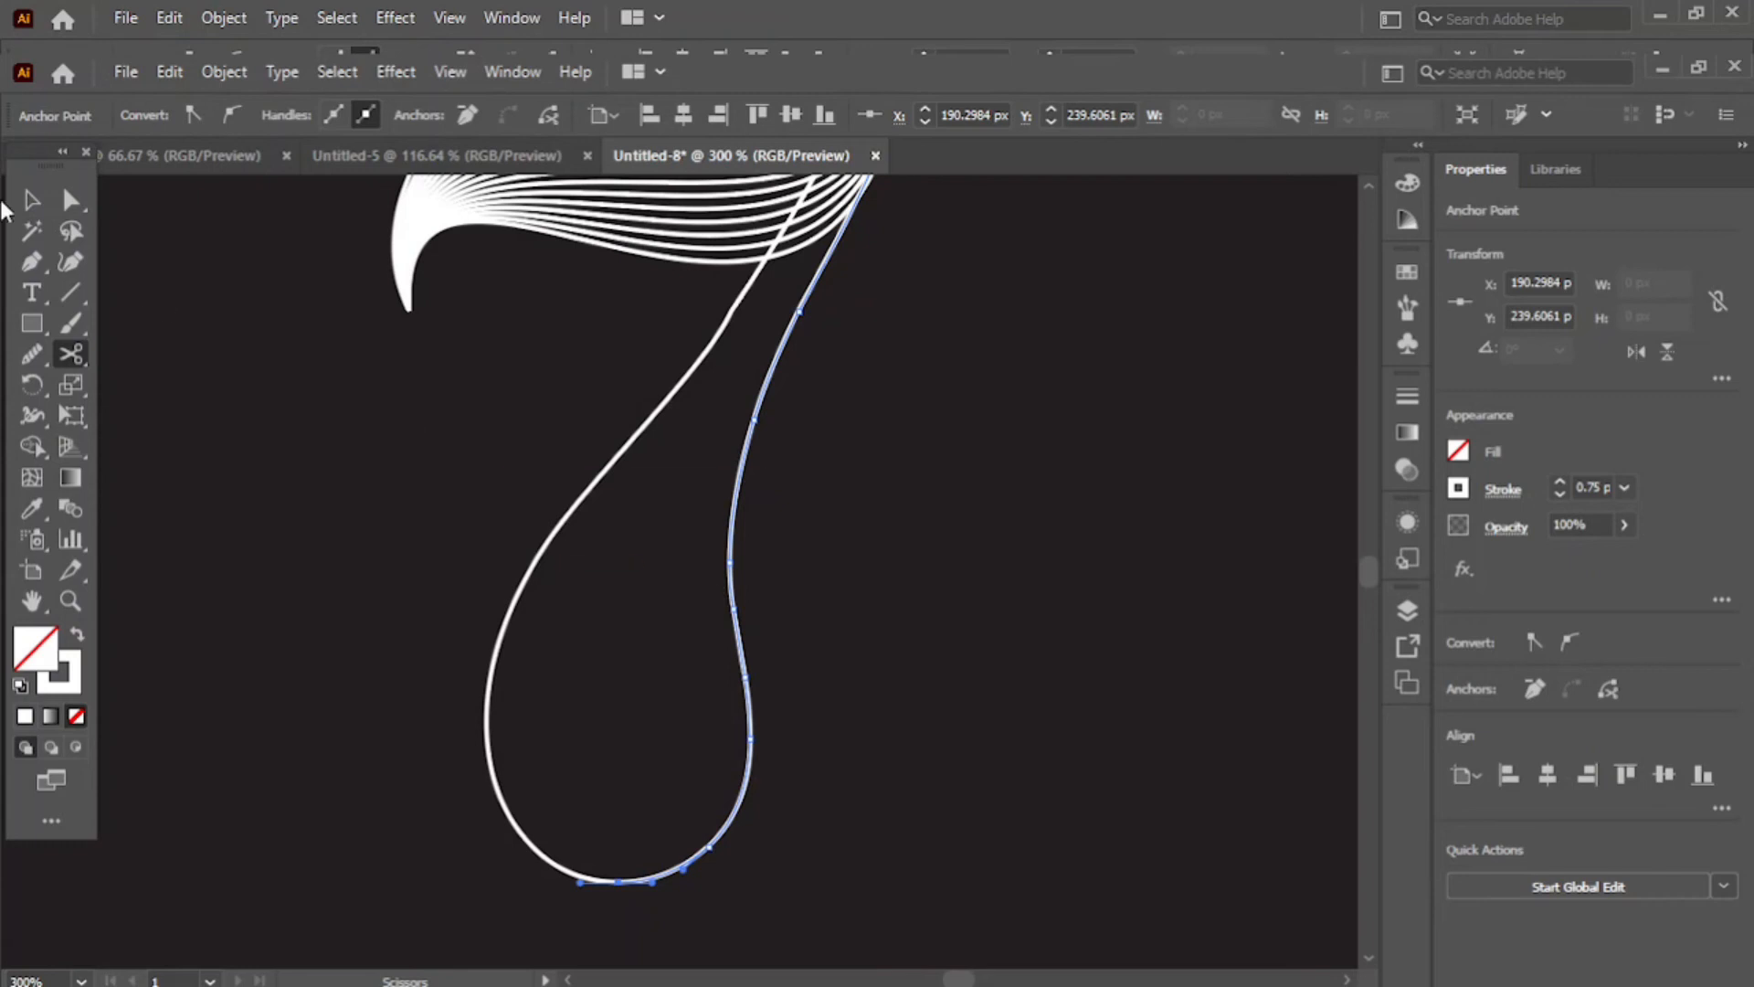
# Step: Select both halves of the stem outline and confirm blend options of Specified Steps with 16 steps
pyautogui.click(30, 200)
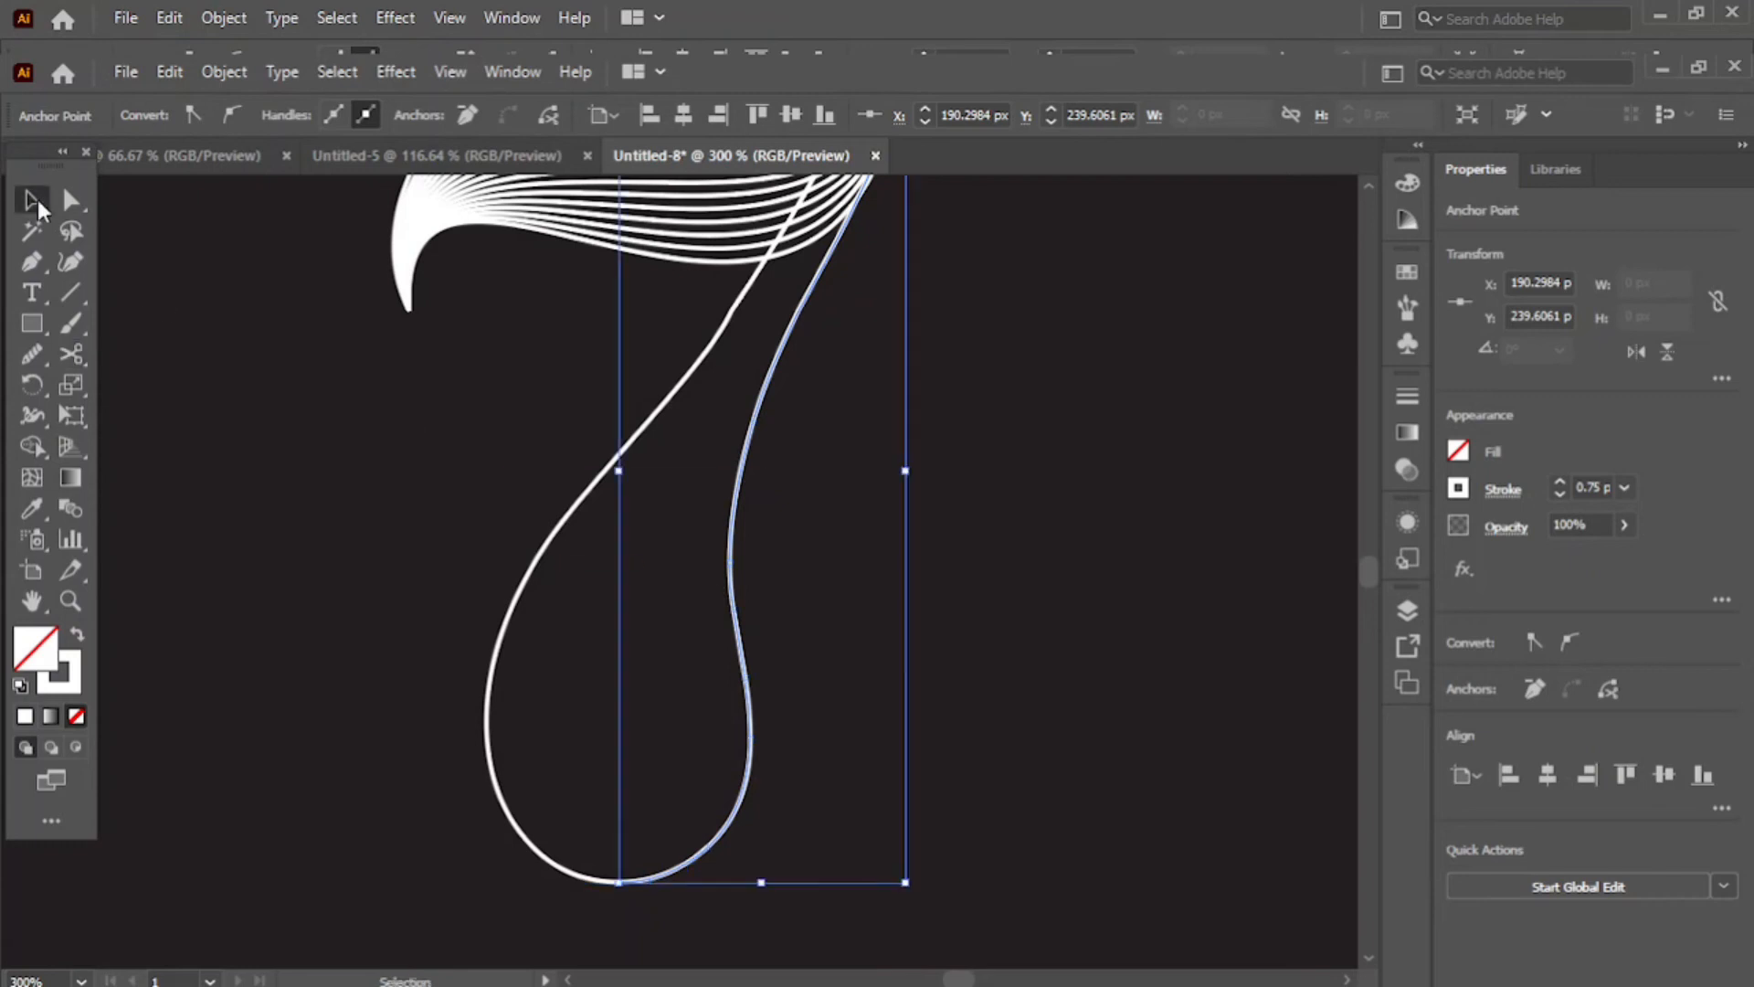
pyautogui.keyDown('shift'); pyautogui.click(528, 573); pyautogui.keyUp('shift')
pyautogui.click(224, 20)
pyautogui.moveTo(326, 791)
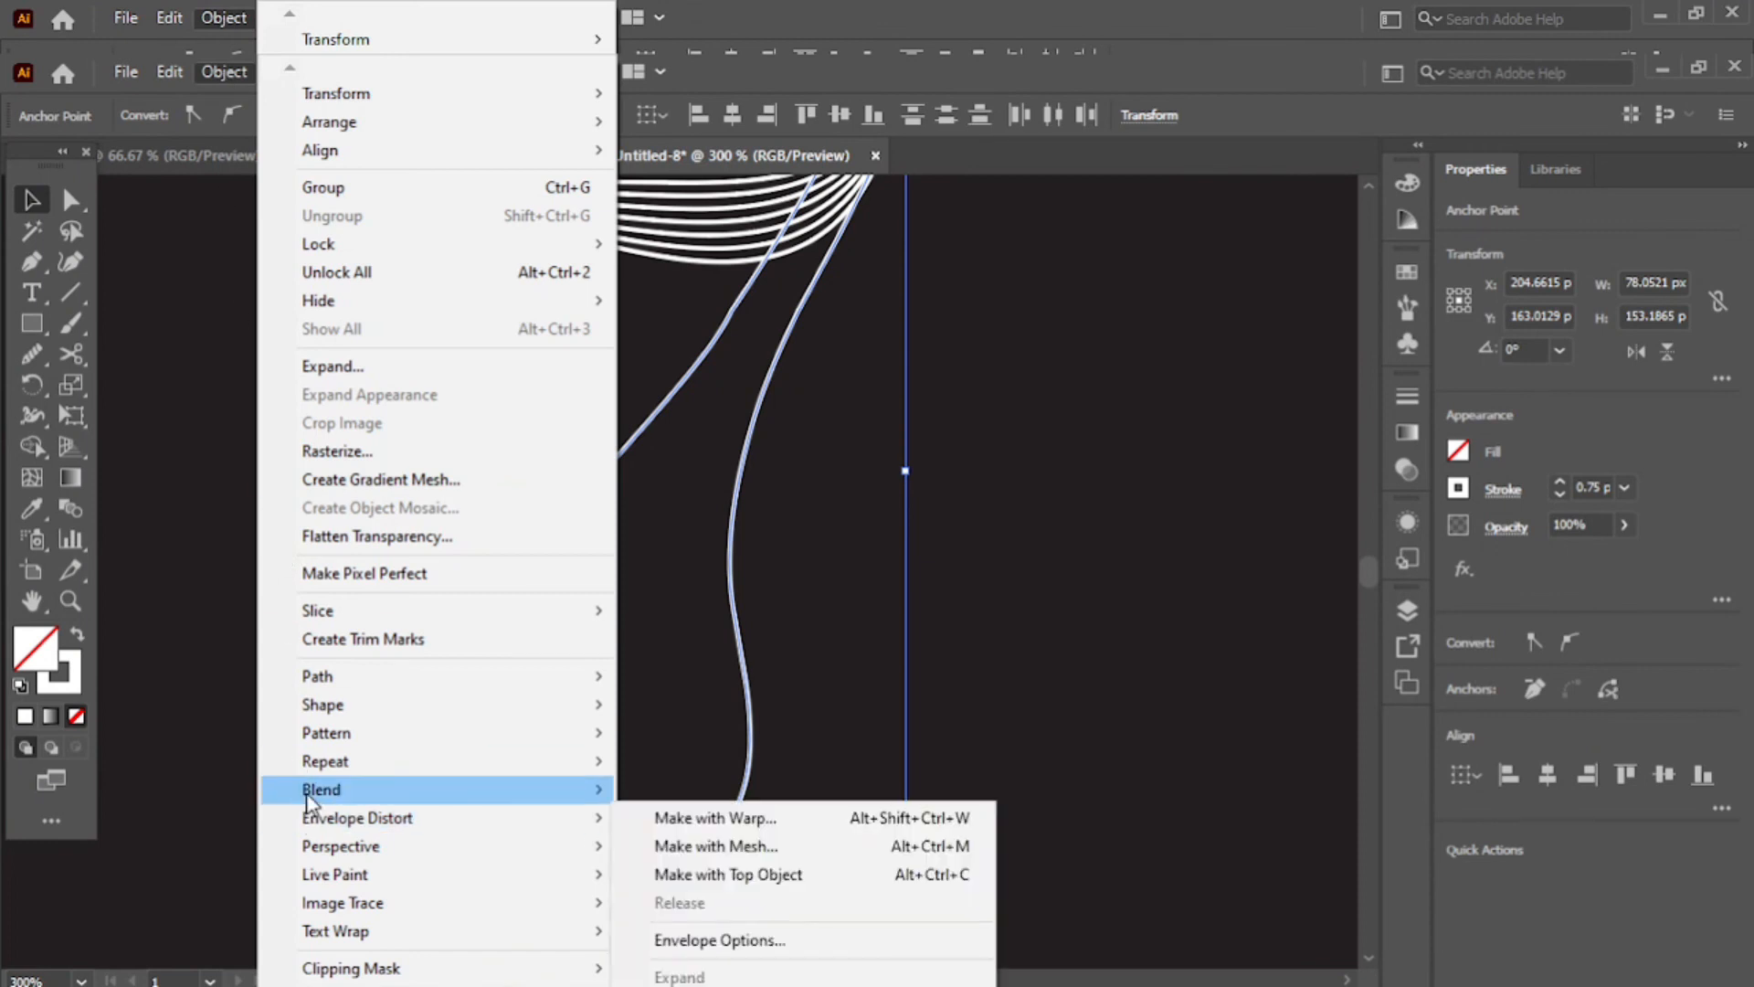
pyautogui.click(690, 852)
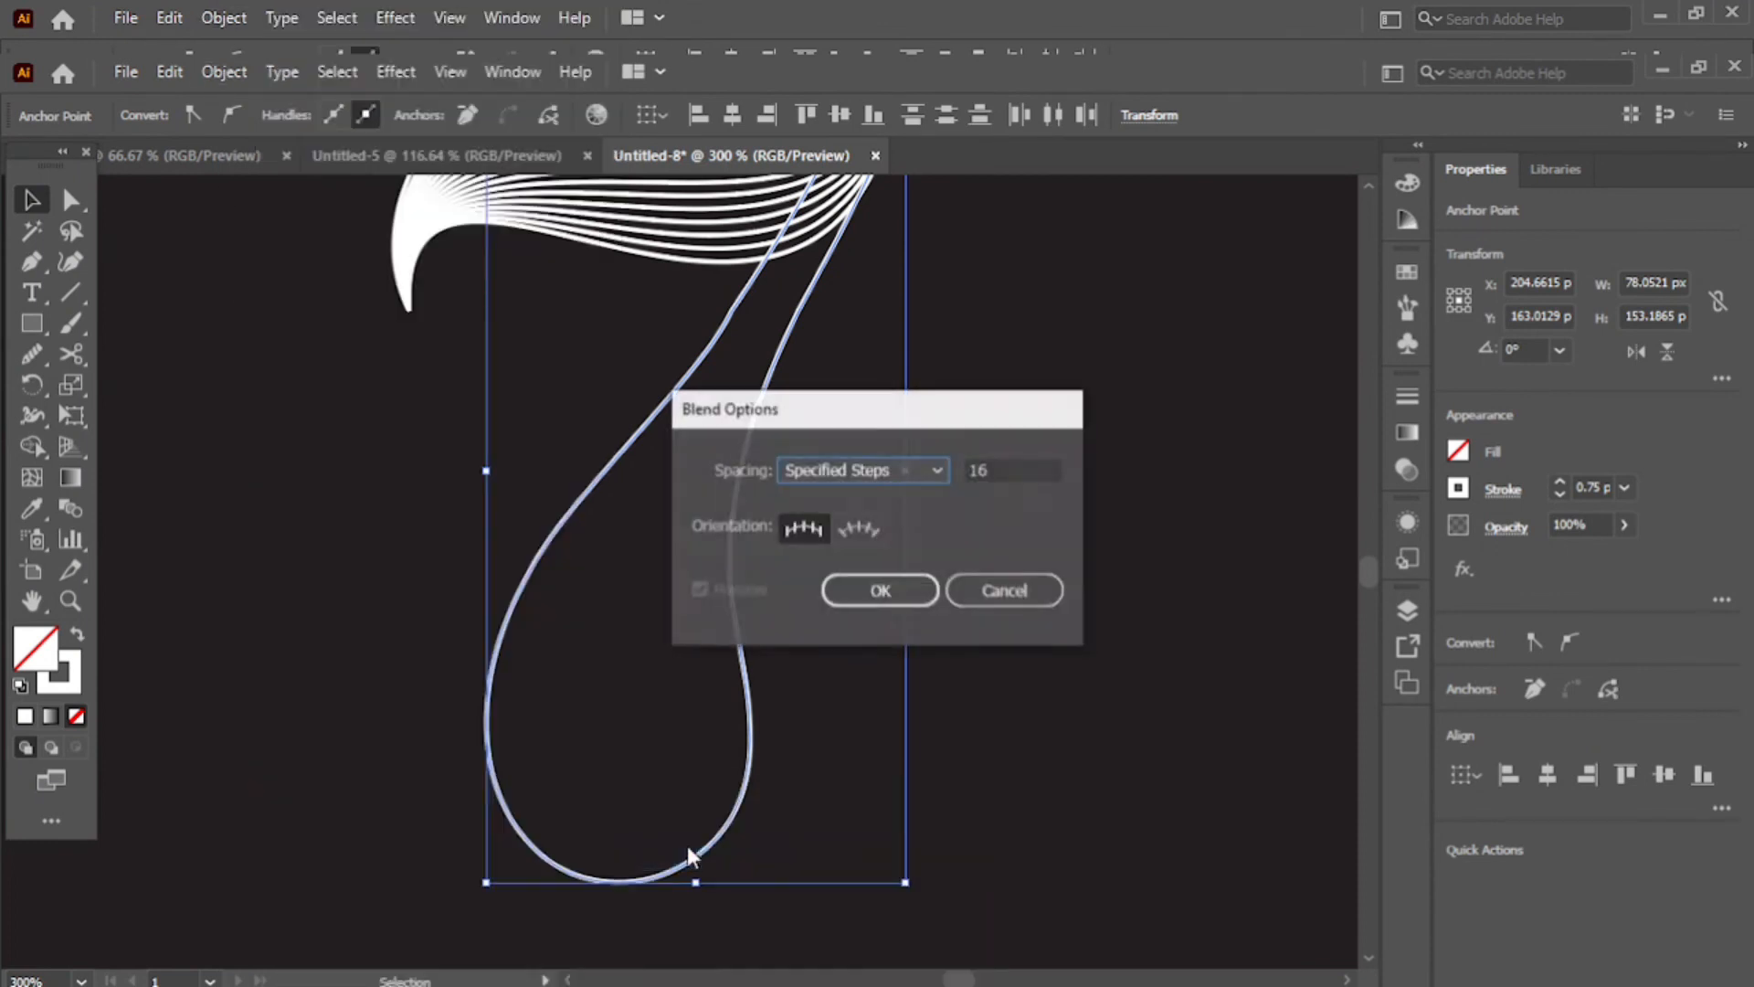
pyautogui.click(880, 591)
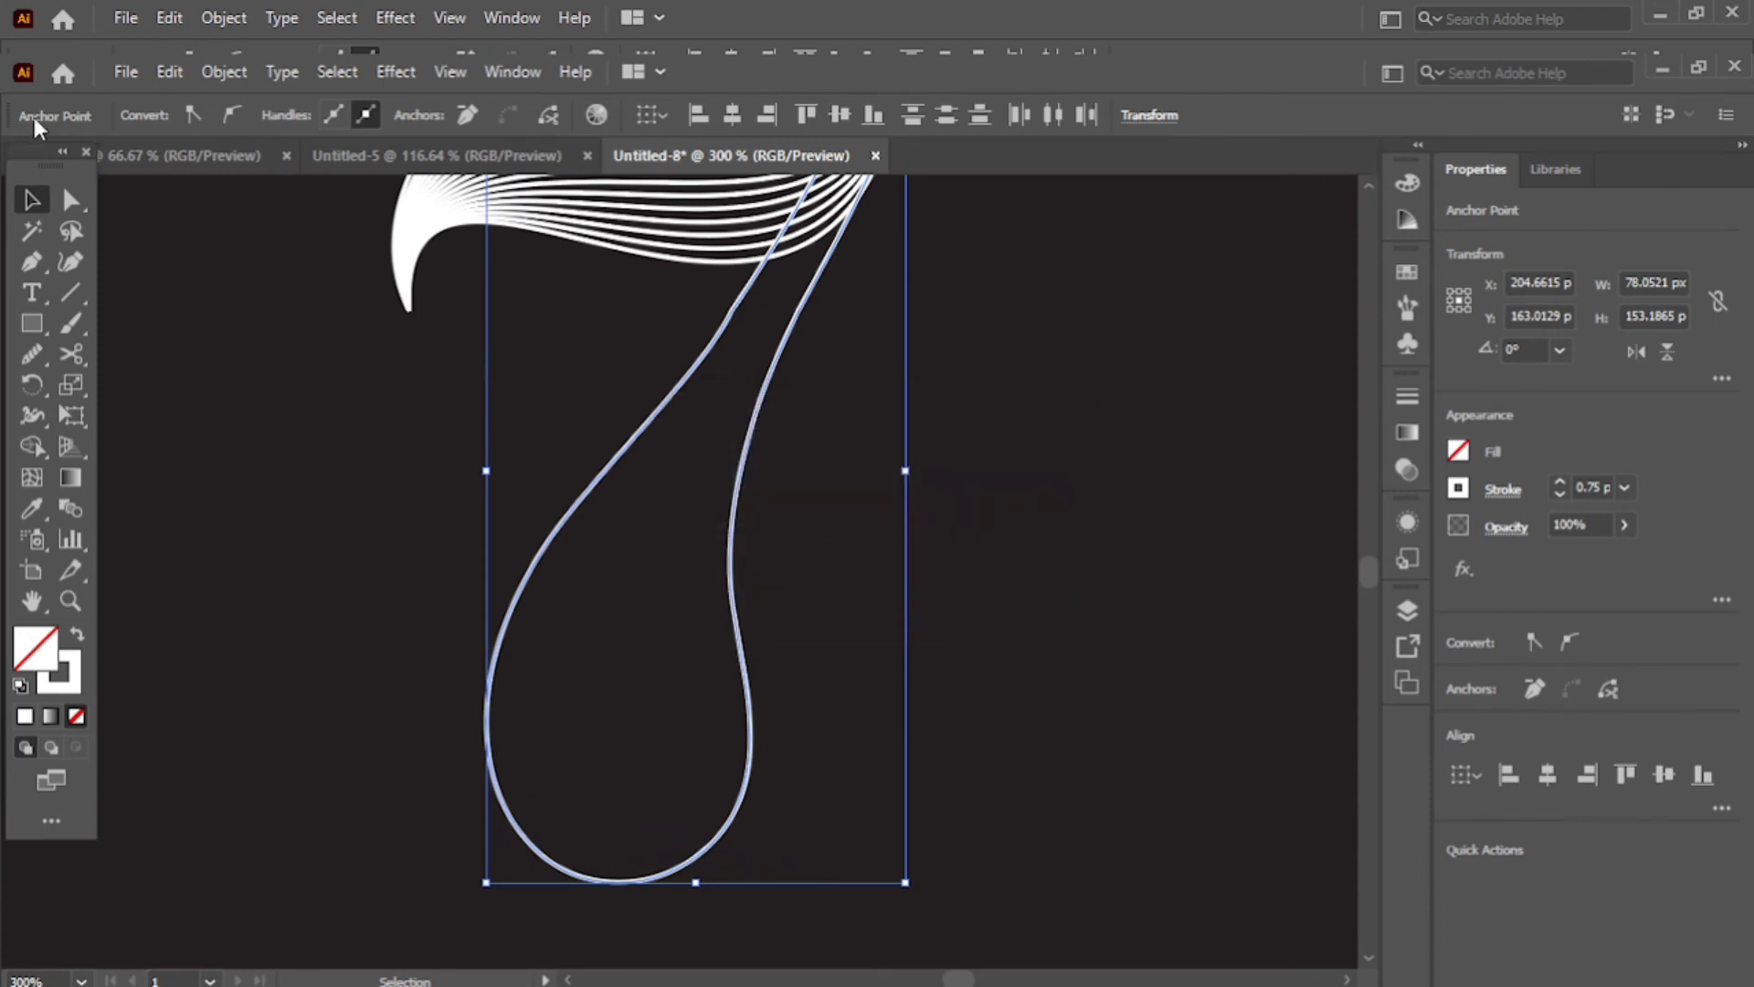
# Step: Make a blend between the two stem outline halves to fill the stem with flowing lines
pyautogui.click(227, 77)
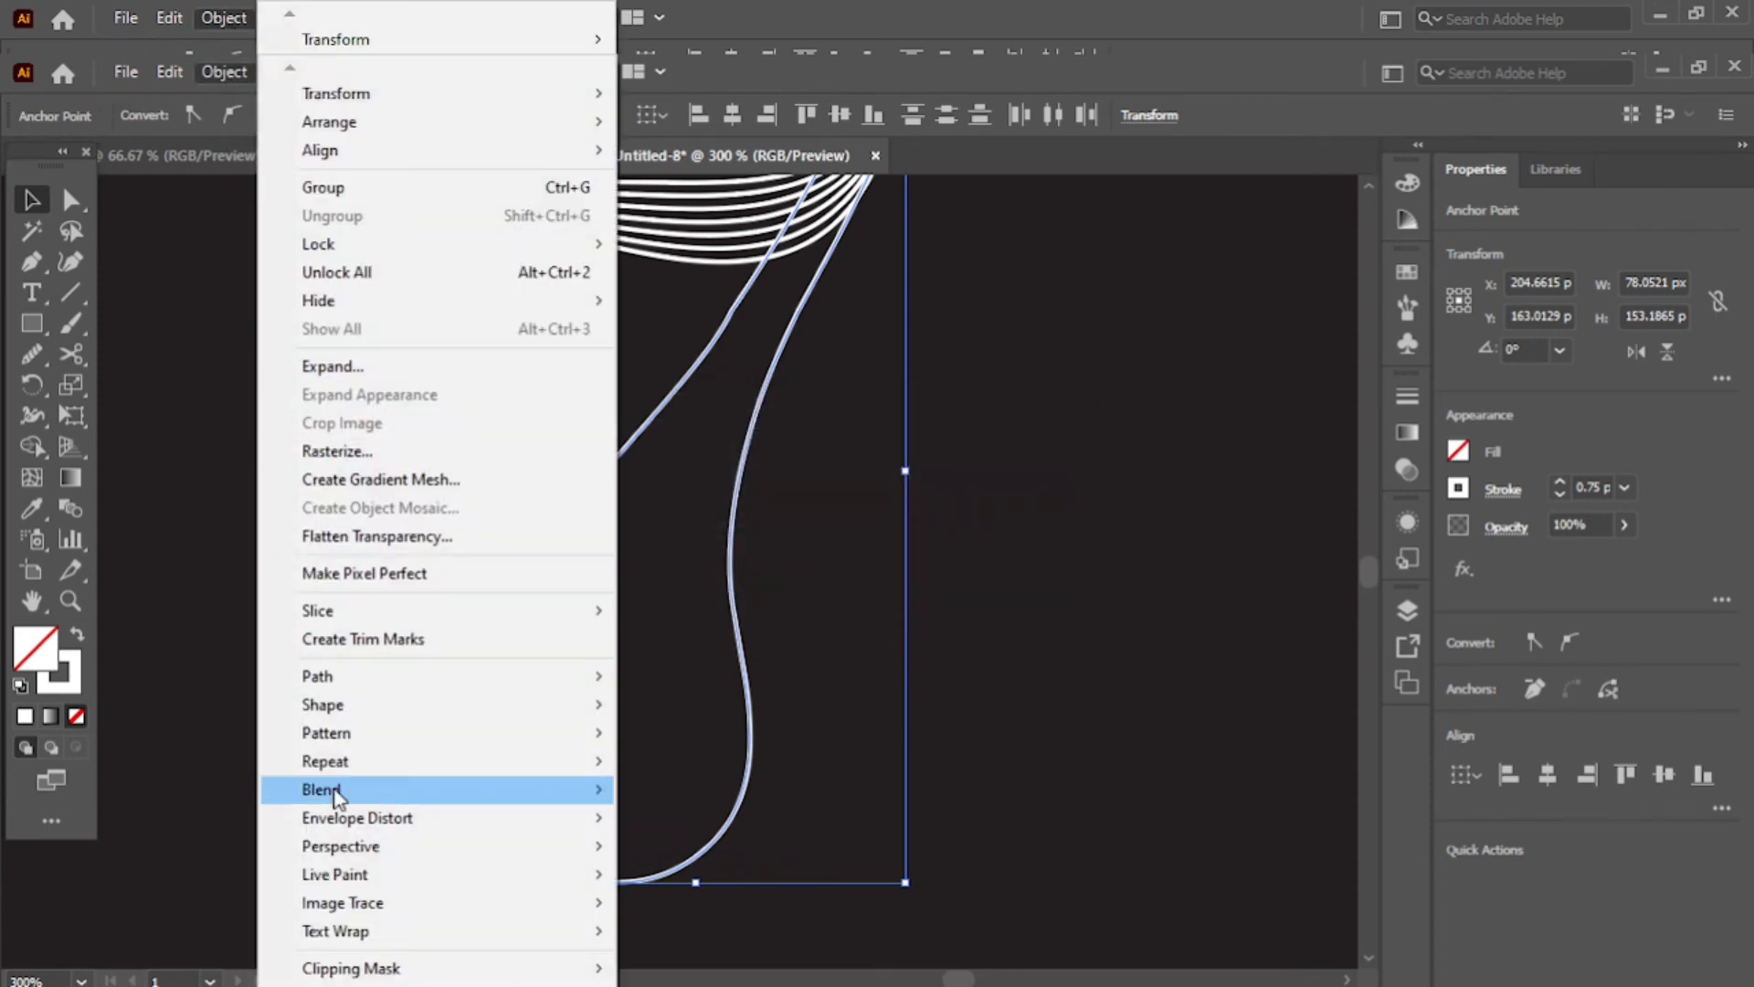
pyautogui.moveTo(336, 793)
pyautogui.click(668, 789)
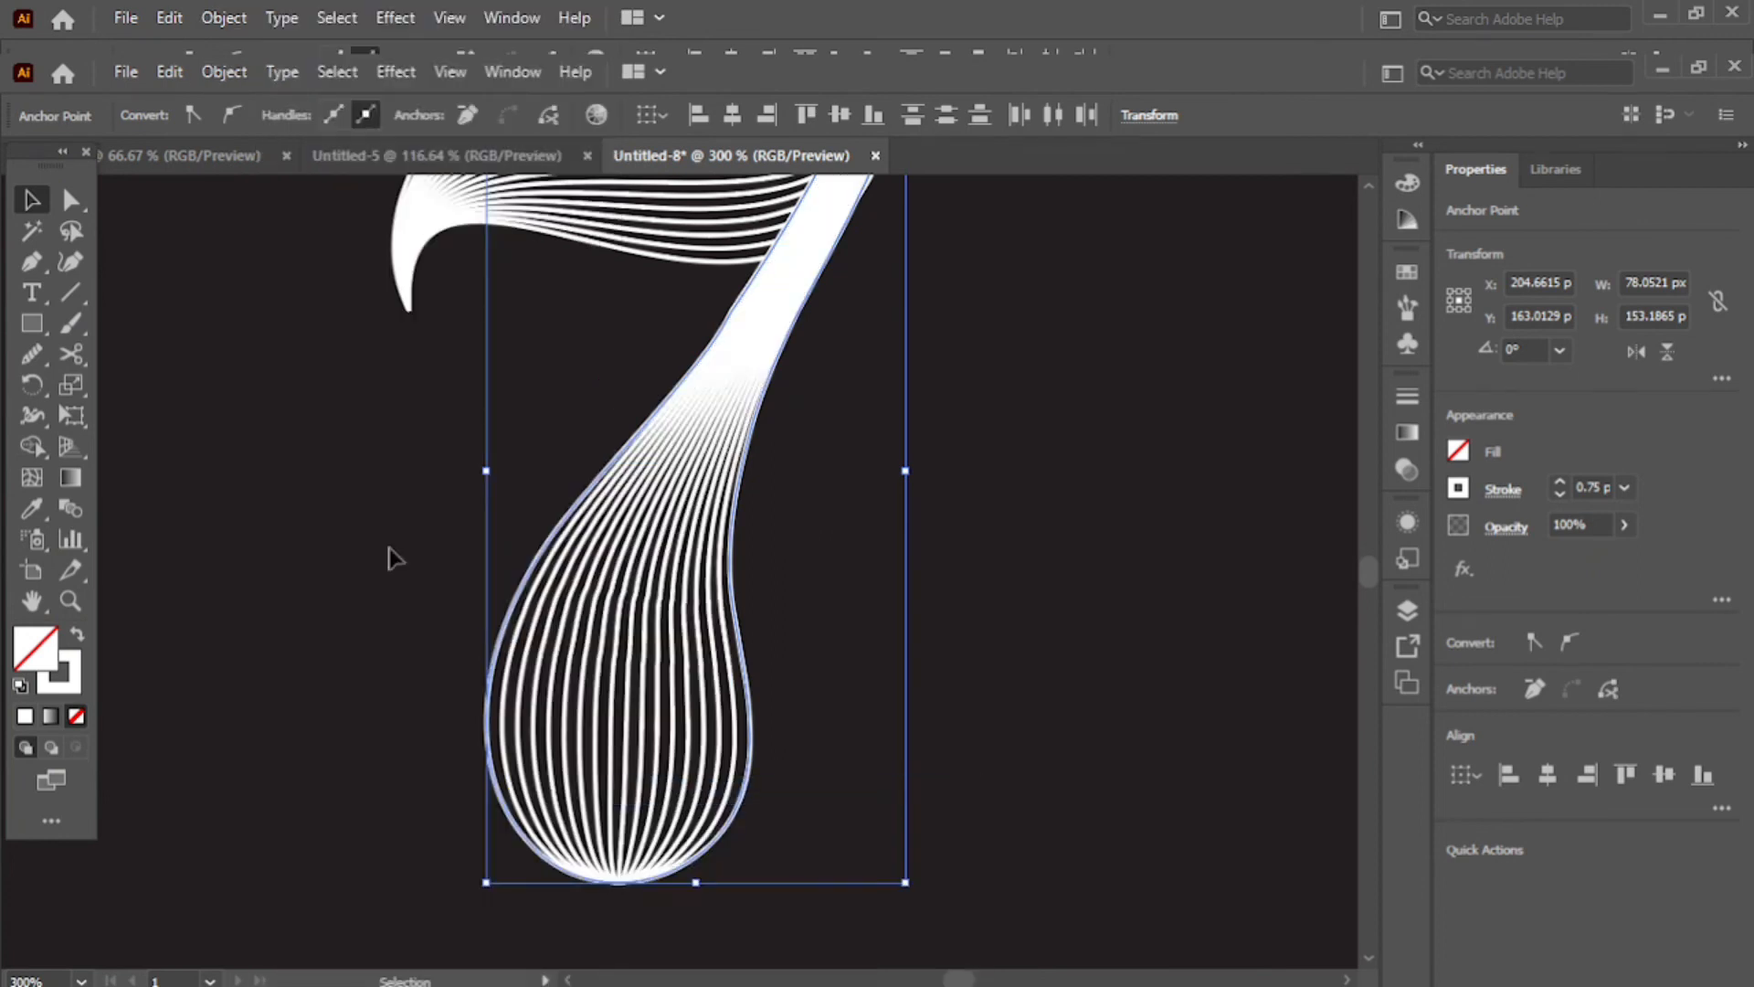
# Step: Bring the flag blend to the front so it overlaps the top of the stem
pyautogui.scroll(-2, 570, 388)
pyautogui.scroll(1, 454, 344)
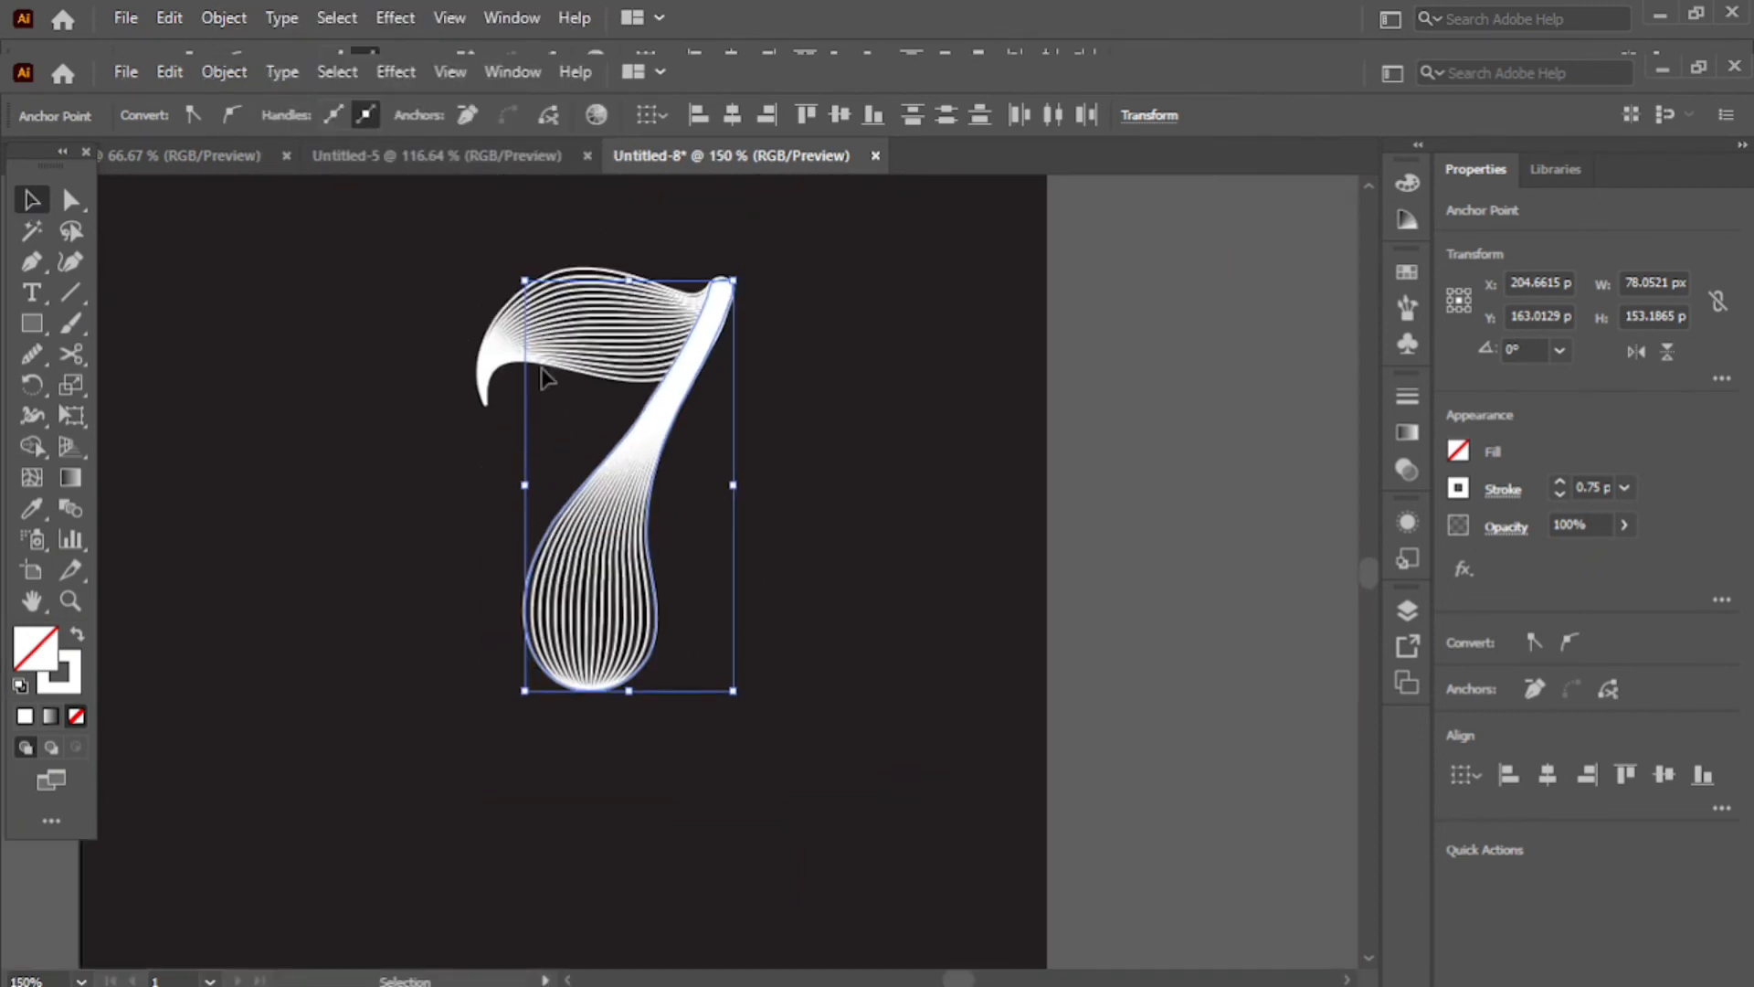
pyautogui.click(893, 373)
pyautogui.click(590, 354)
pyautogui.rightClick(589, 355)
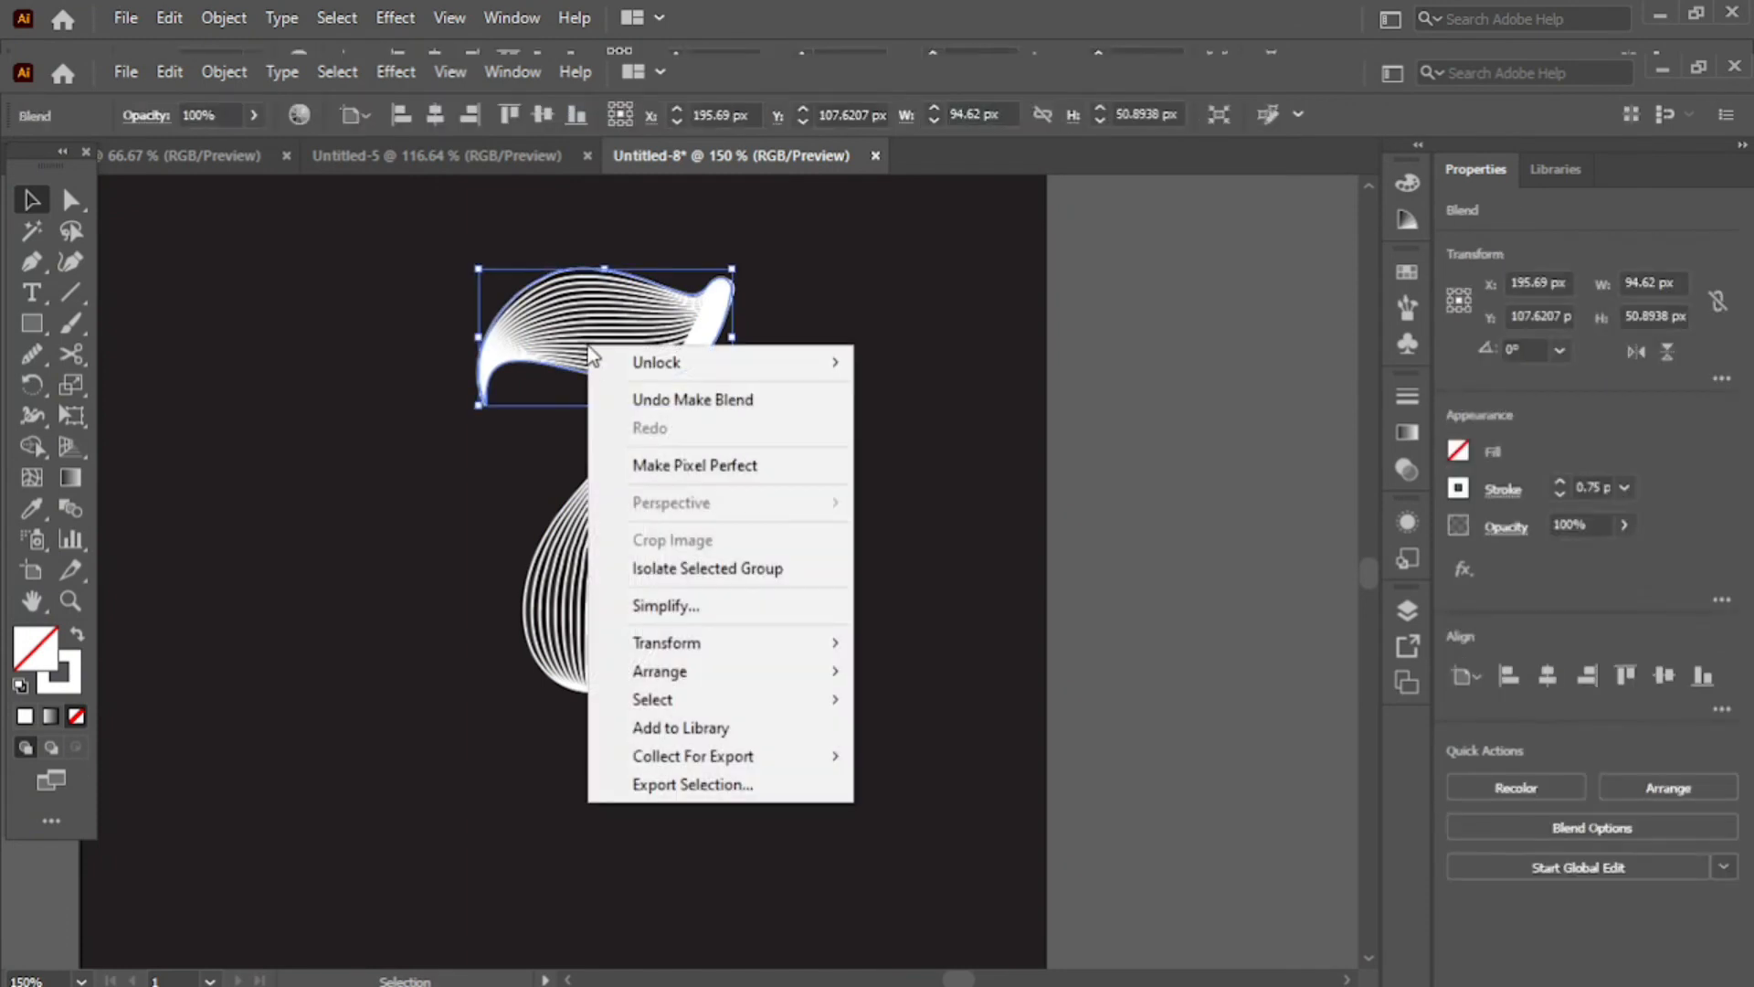
pyautogui.moveTo(651, 680)
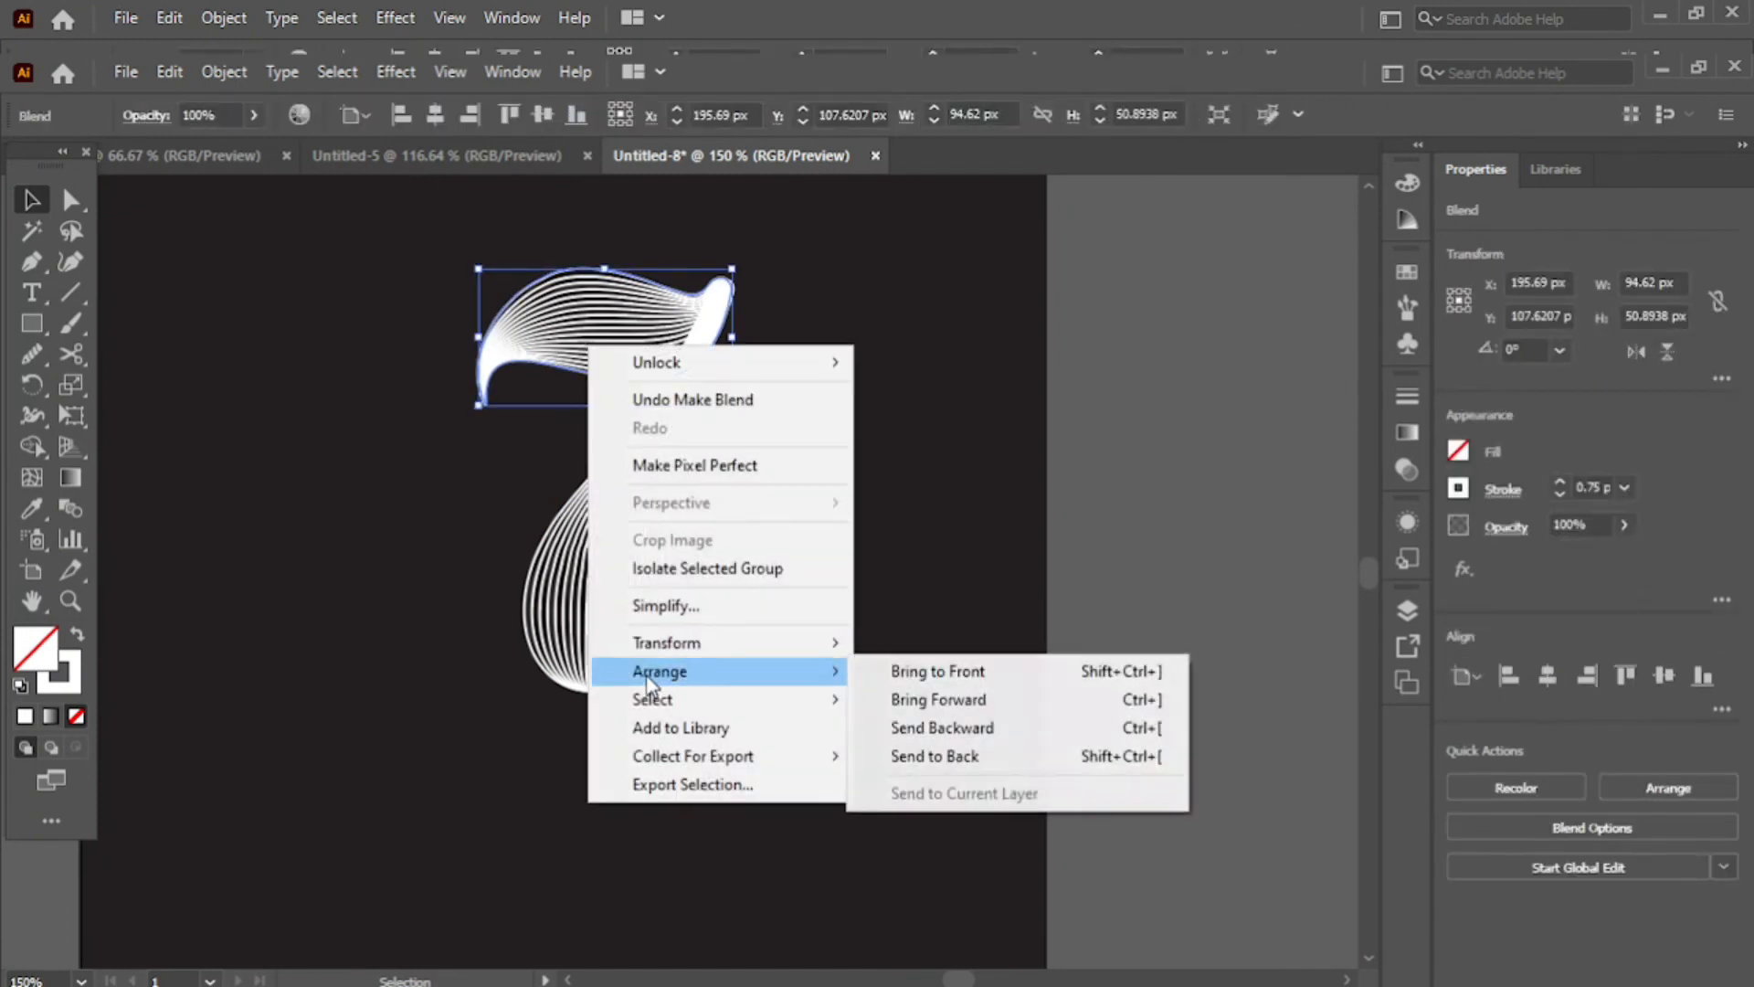
pyautogui.click(957, 677)
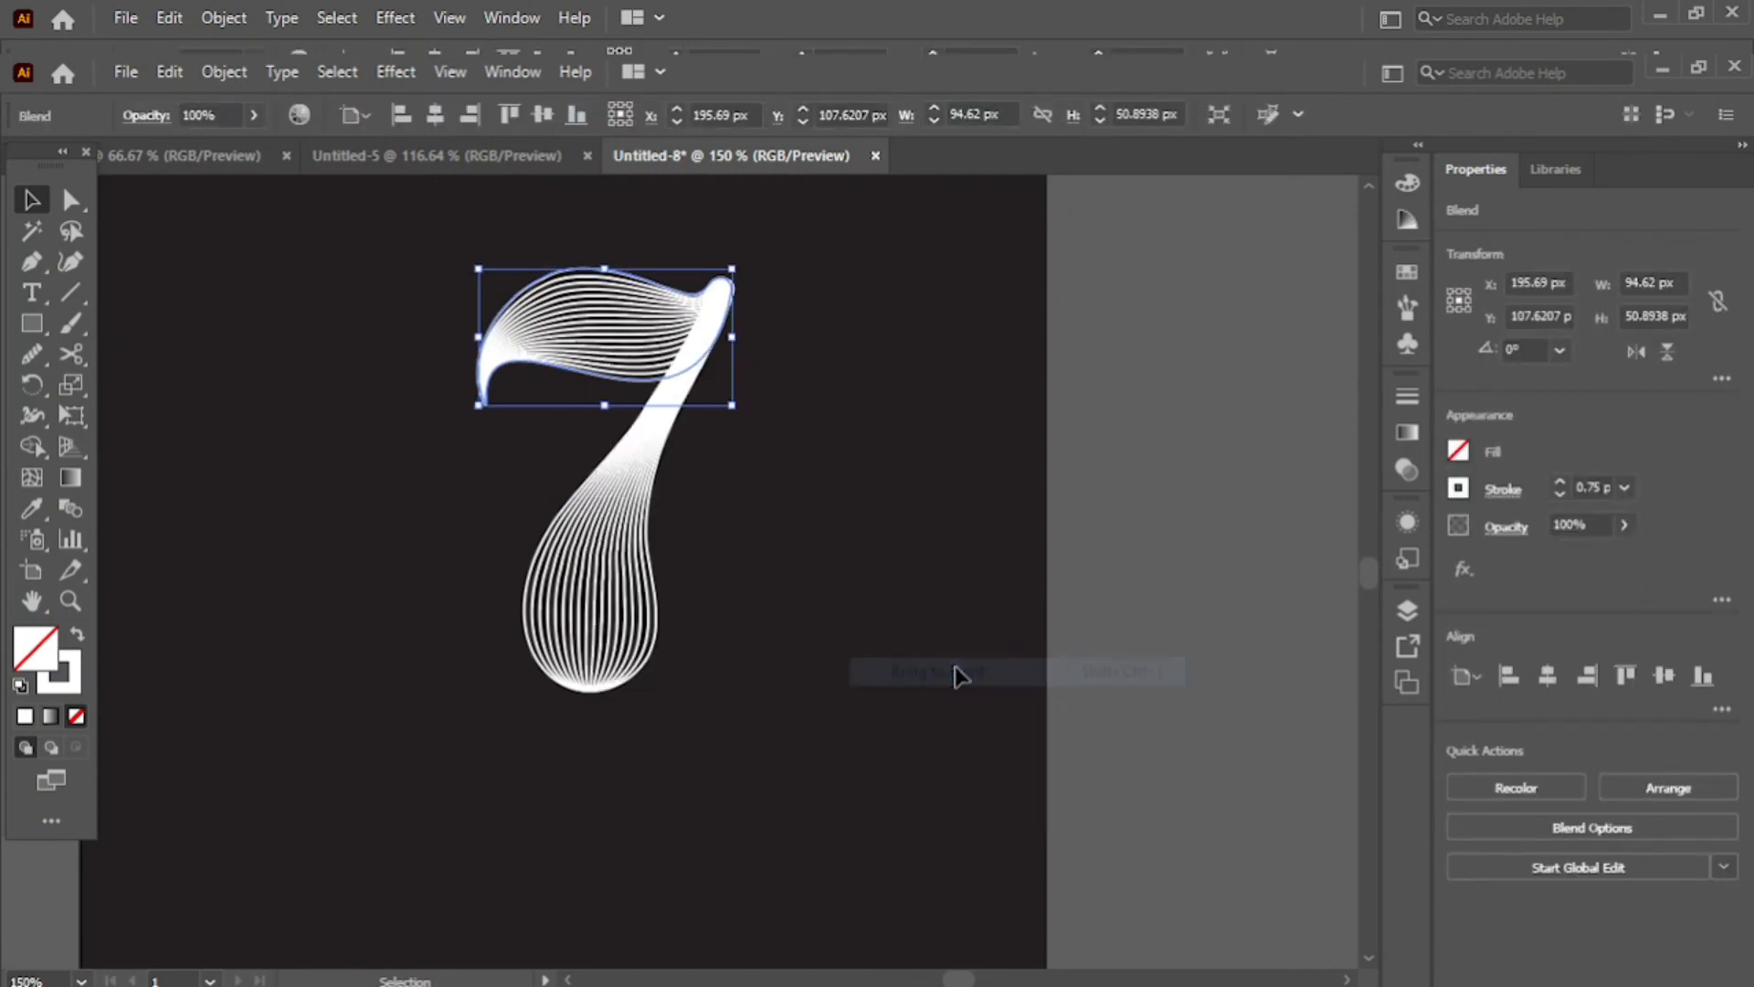
# Step: Recolor the flag blend's stroke with the grey swatch C=0 M=0 Y=0 K=60
pyautogui.click(1459, 489)
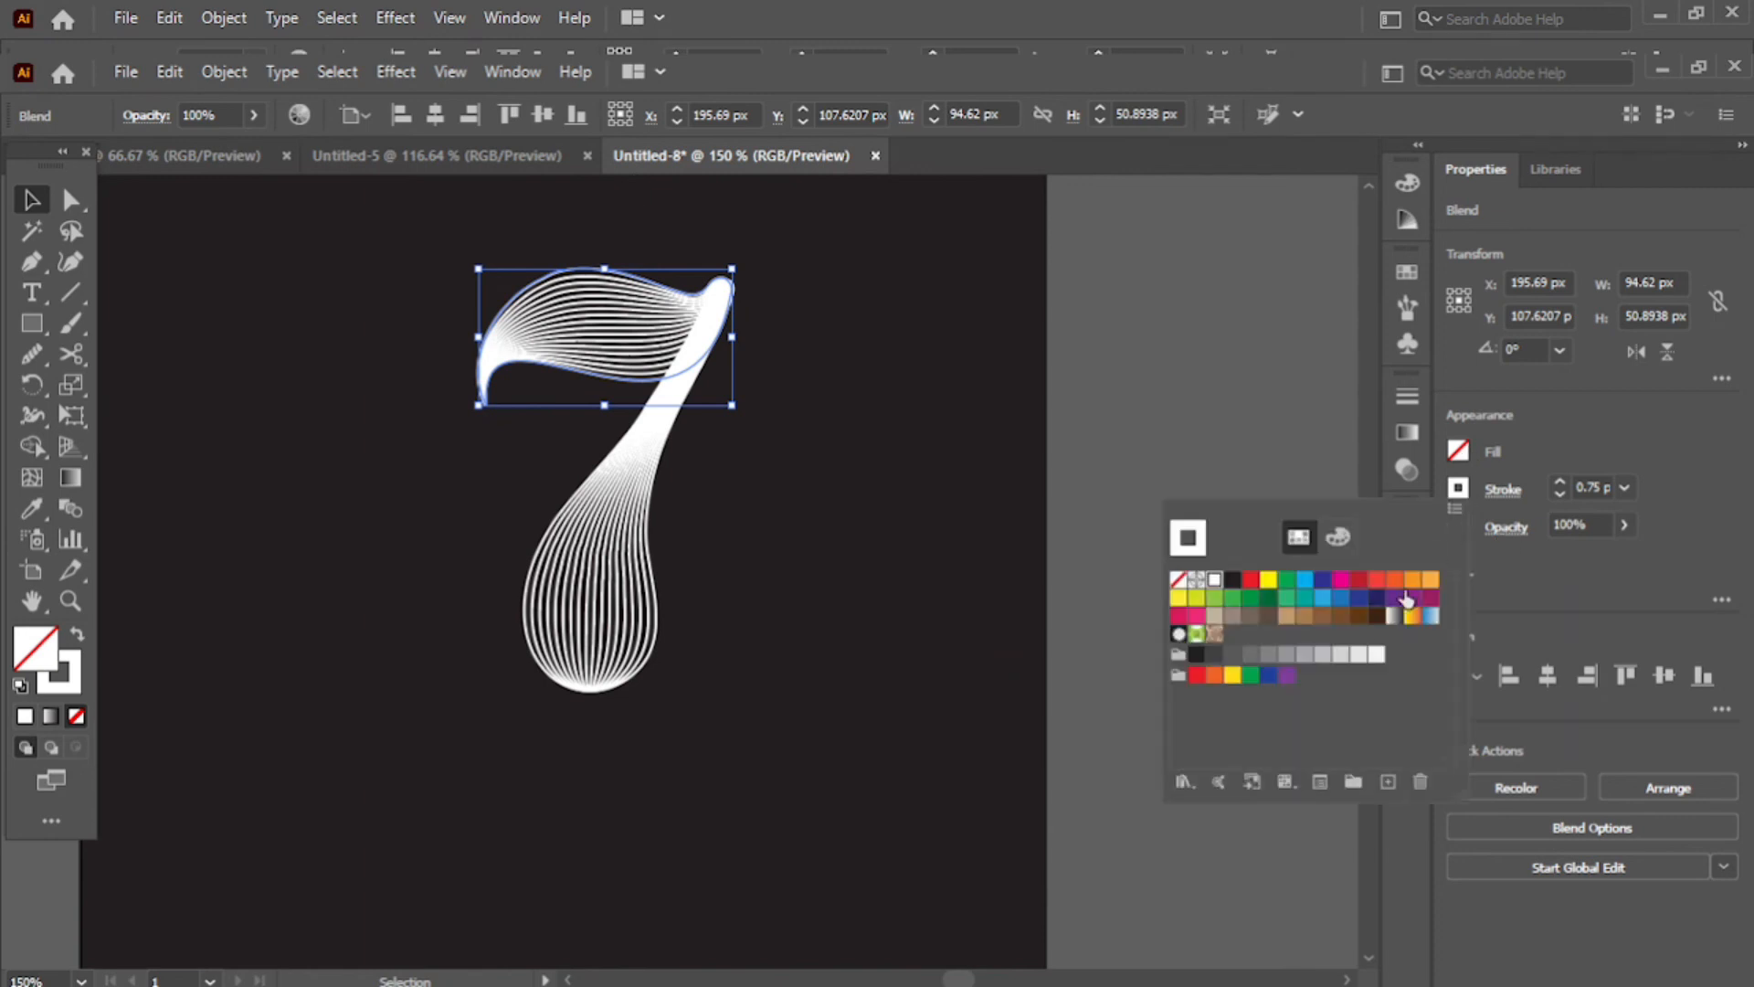
pyautogui.click(1232, 654)
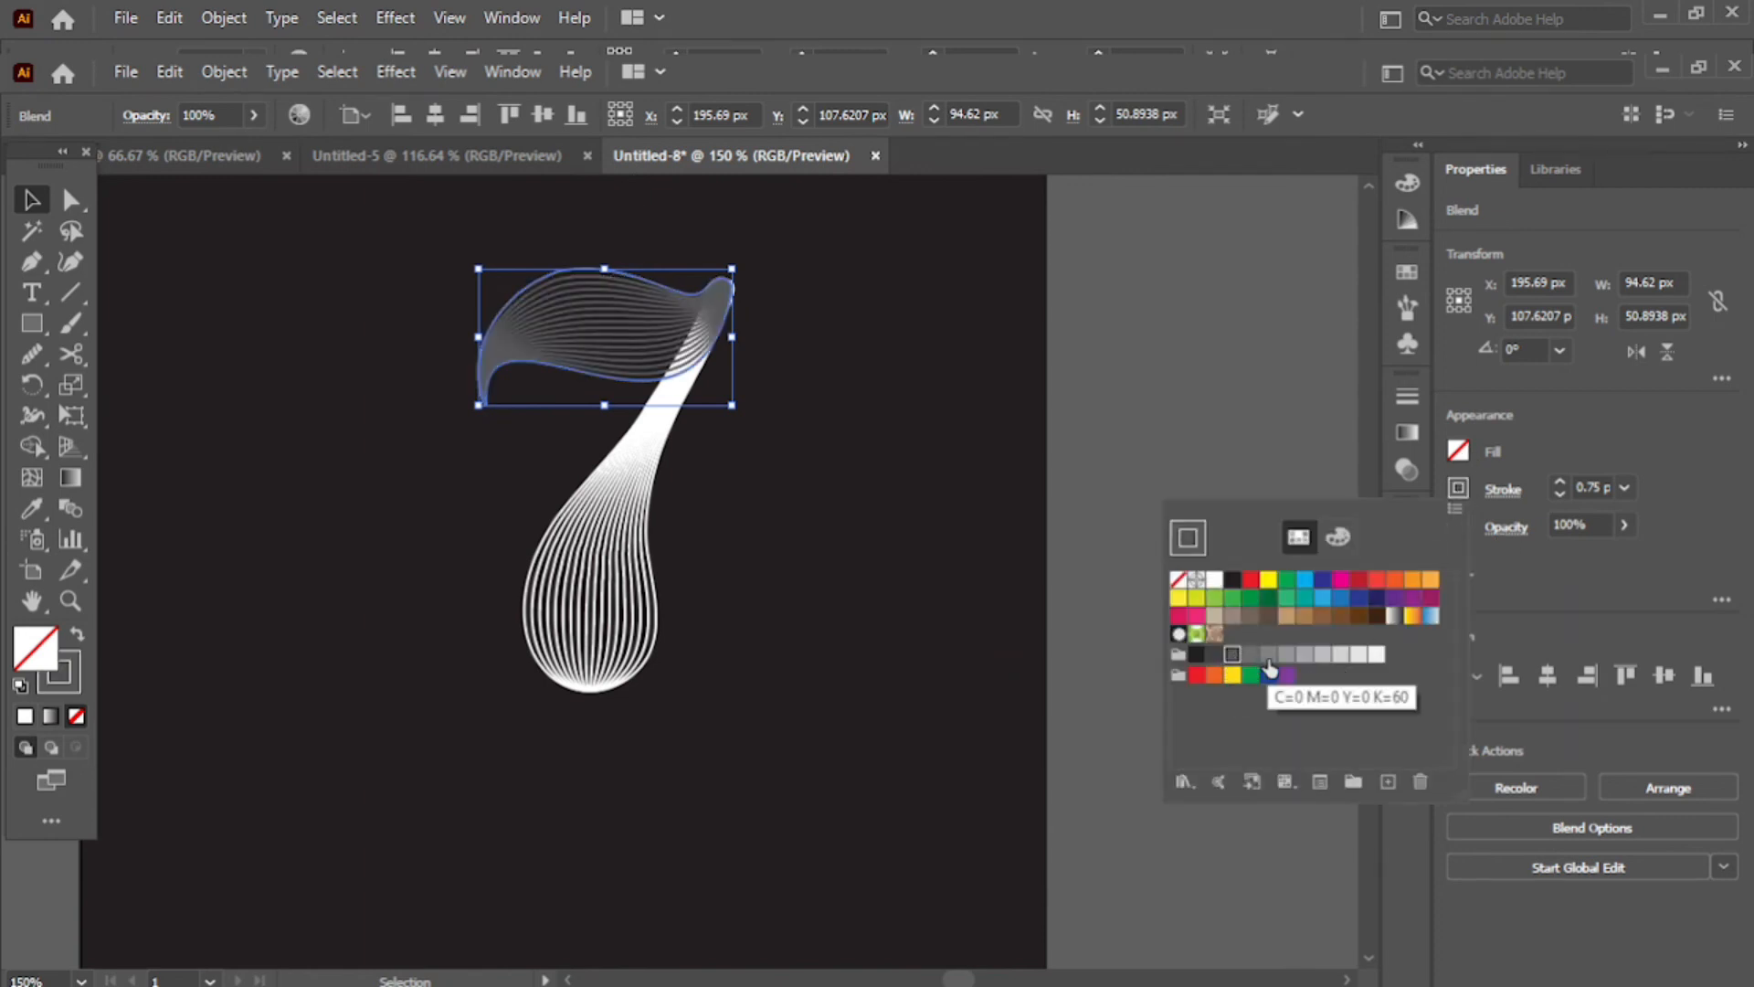
pyautogui.click(1269, 656)
pyautogui.press('Escape')
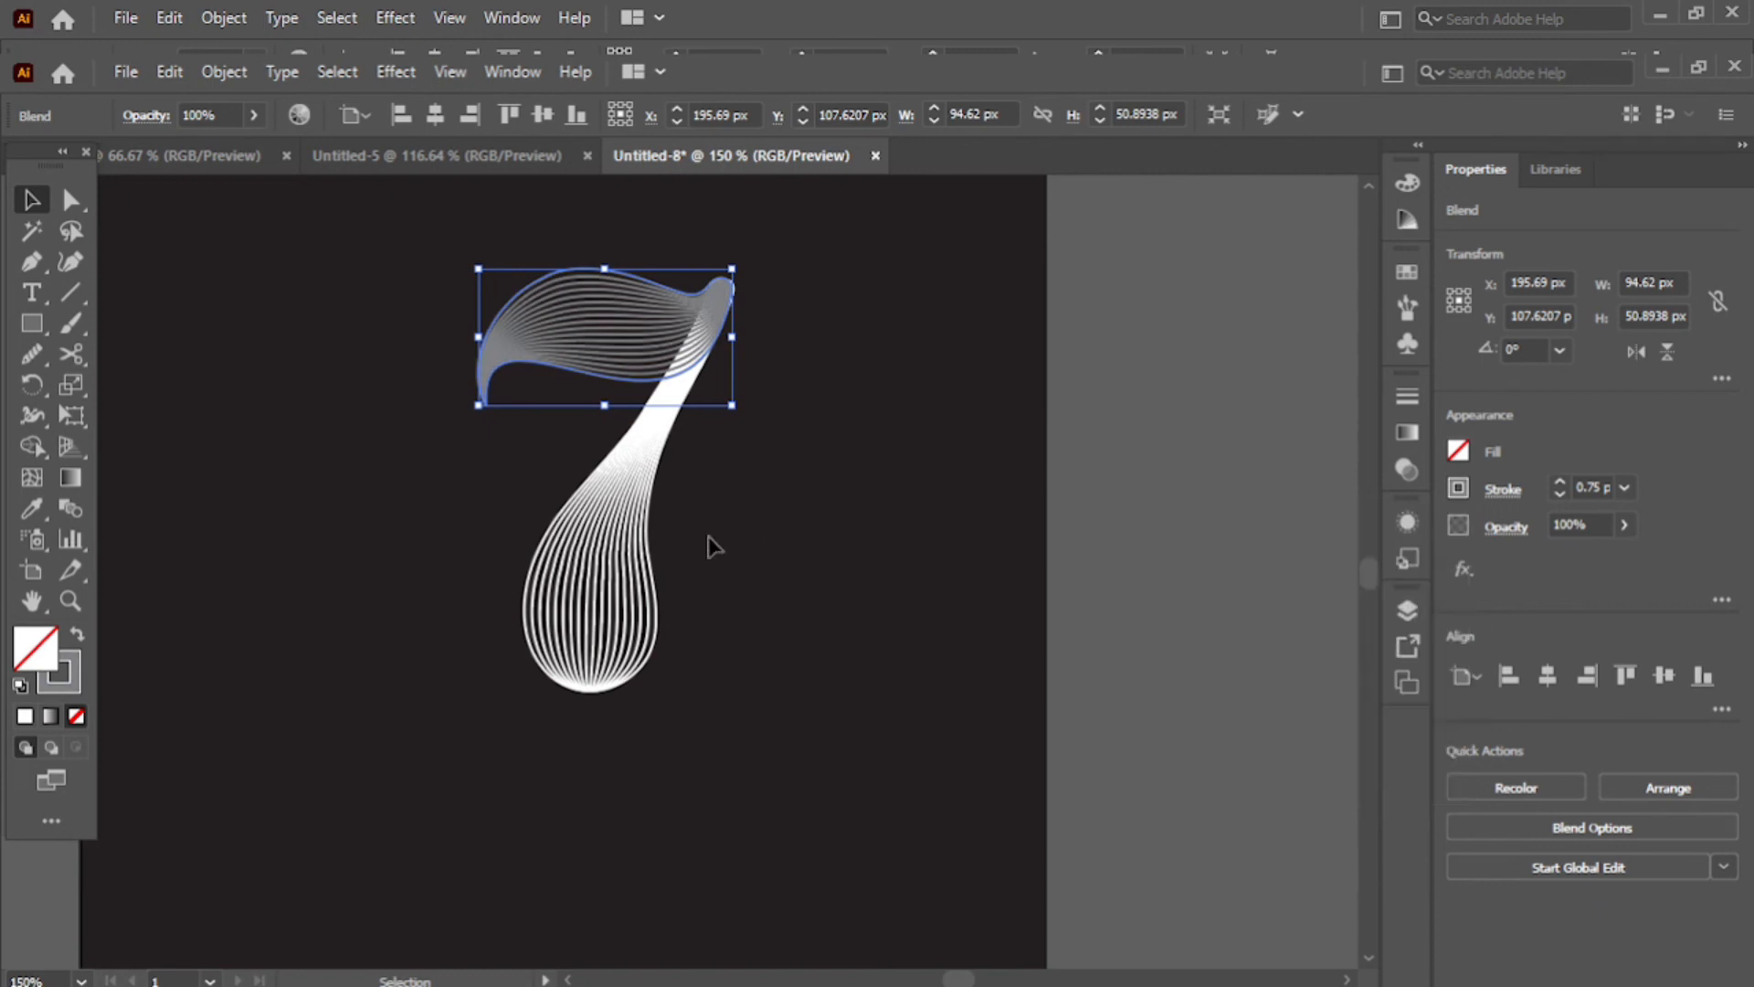
# Step: Recolor the stem blend's stroke with a very light grey swatch
pyautogui.click(644, 592)
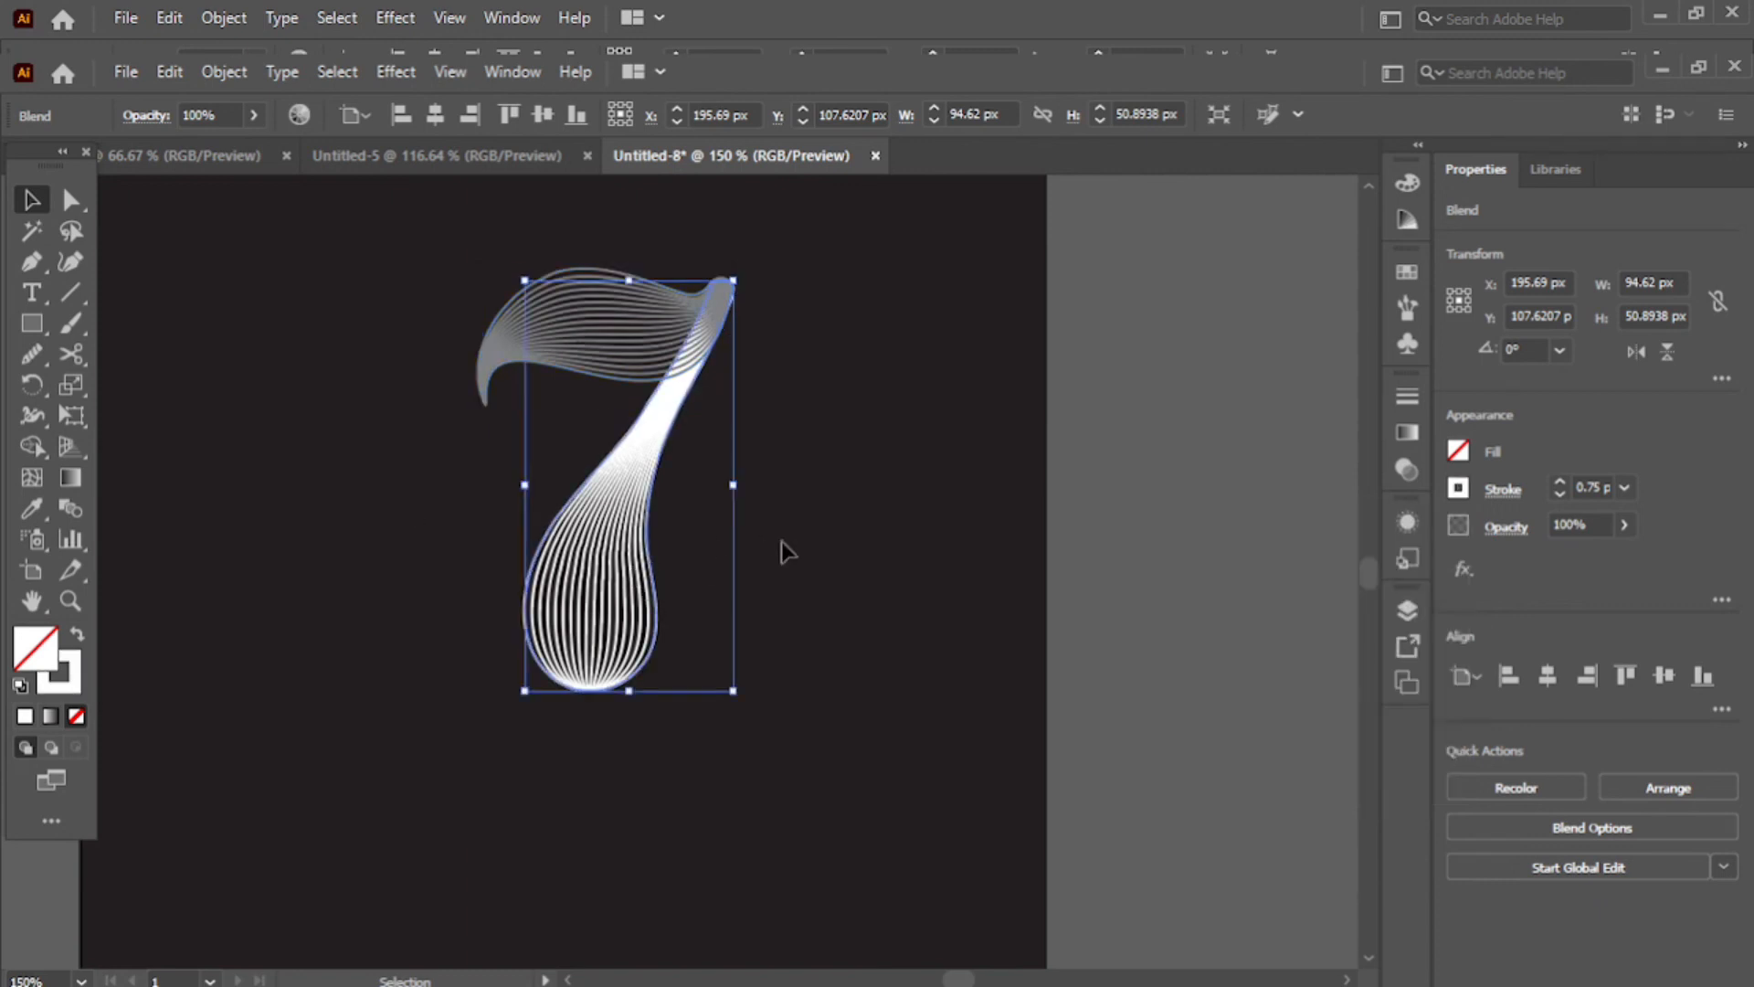
pyautogui.click(1459, 489)
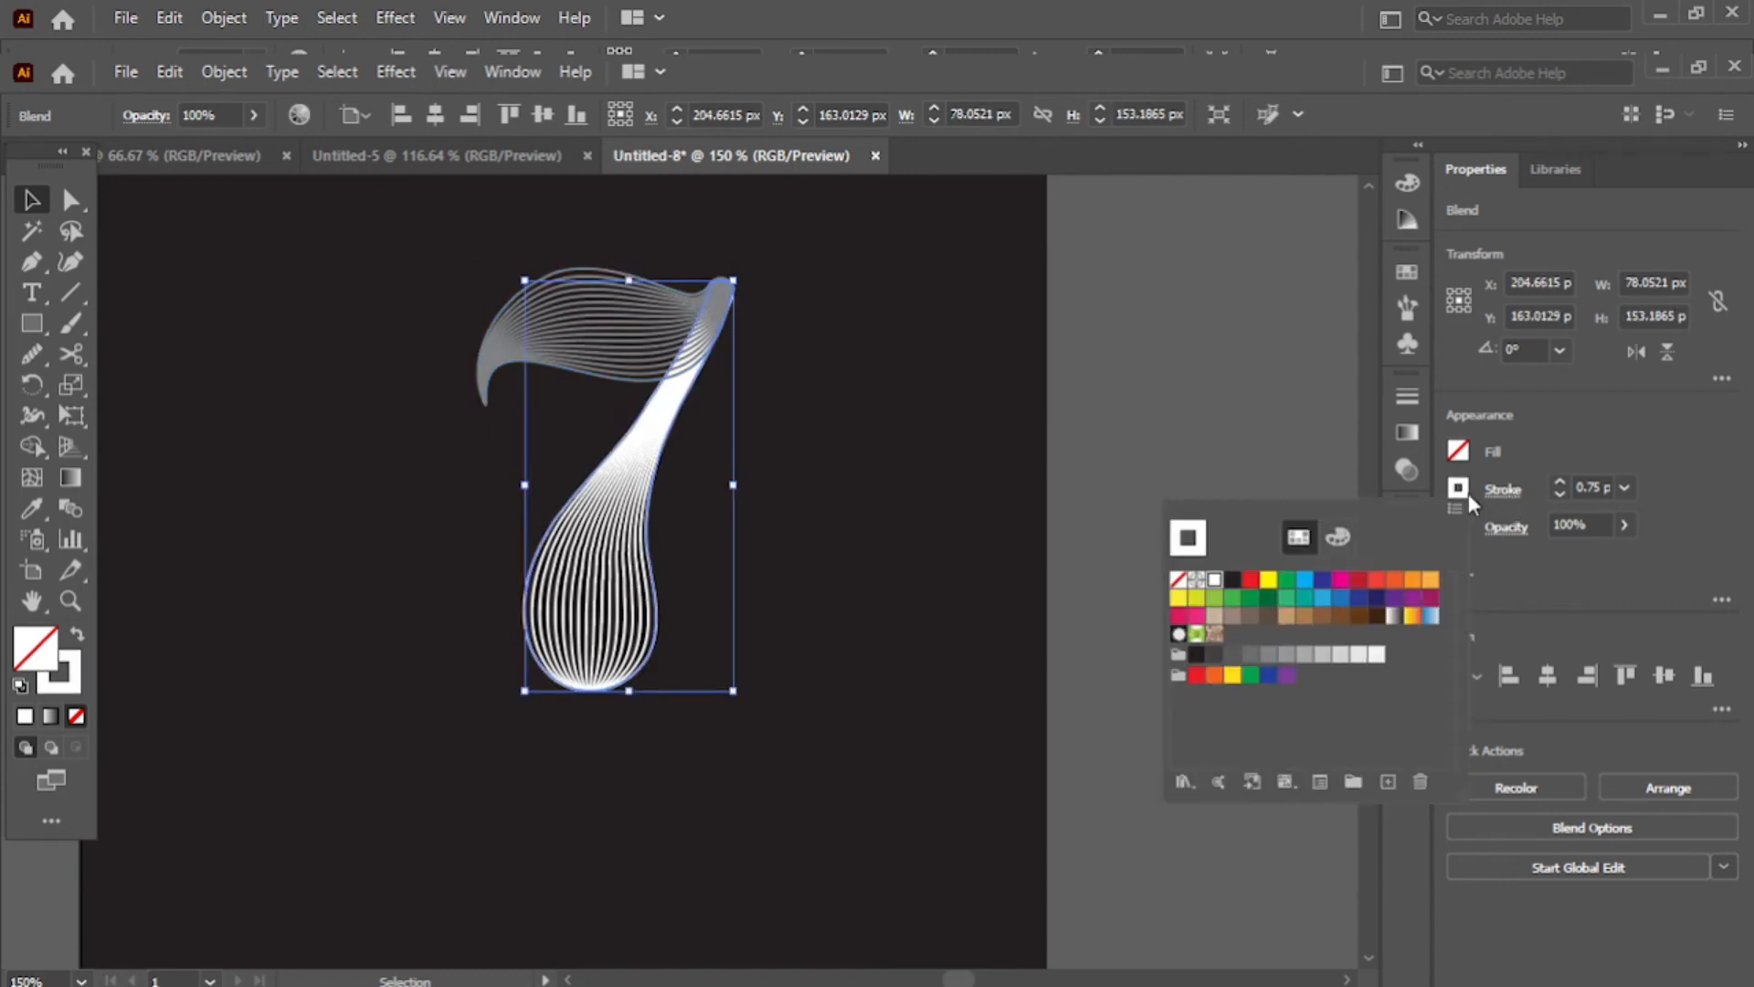
pyautogui.click(1357, 656)
pyautogui.press('Escape')
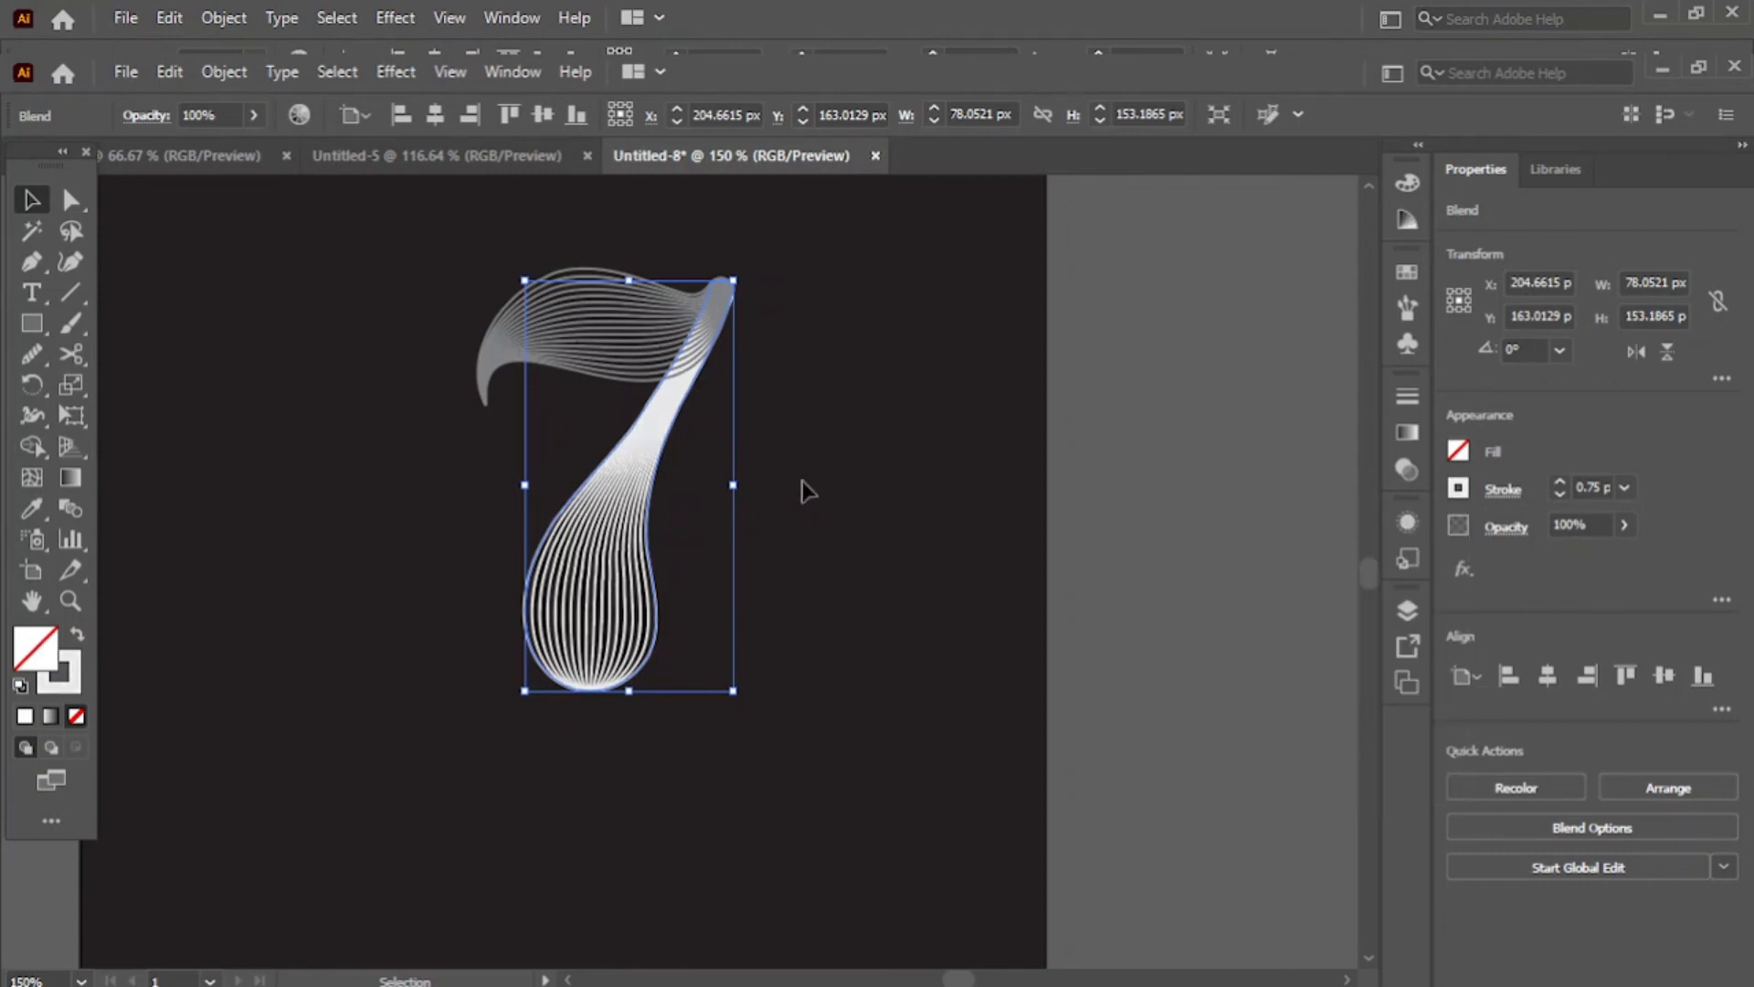
# Step: Select the flag and stem blends together and enlarge them proportionally to about 125 by 206 px
pyautogui.moveTo(314, 246); pyautogui.dragTo(764, 553)
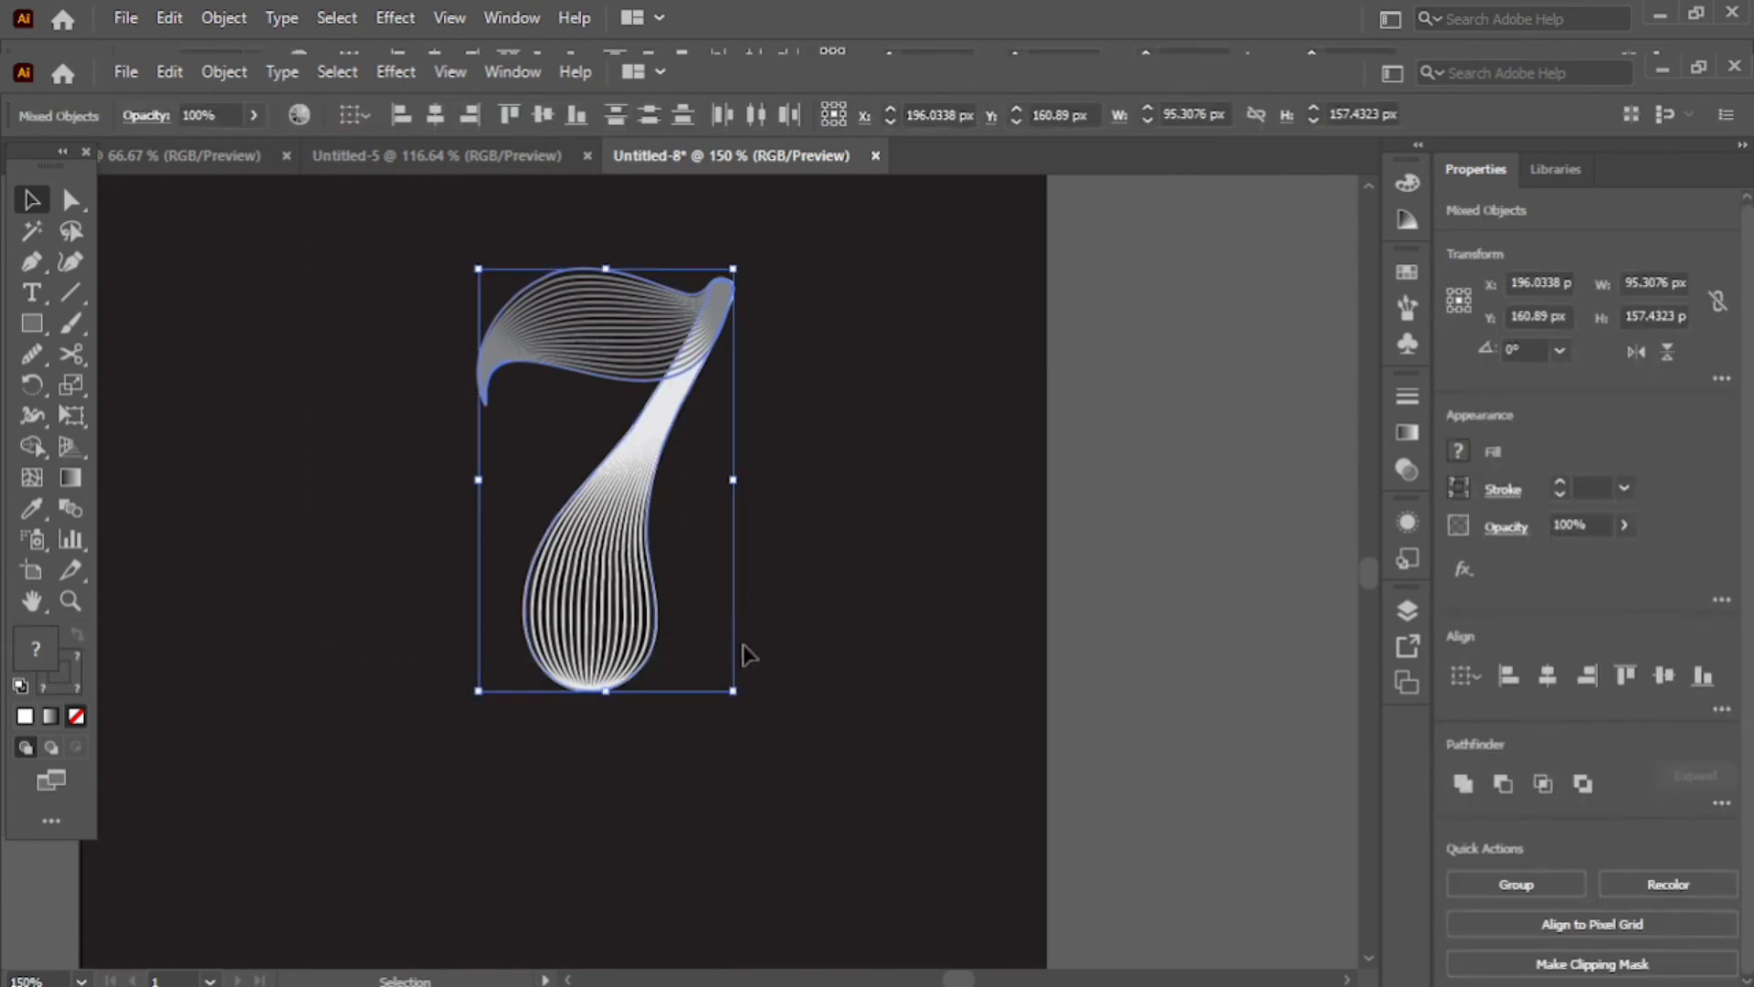
pyautogui.moveTo(734, 692); pyautogui.dragTo(872, 820)
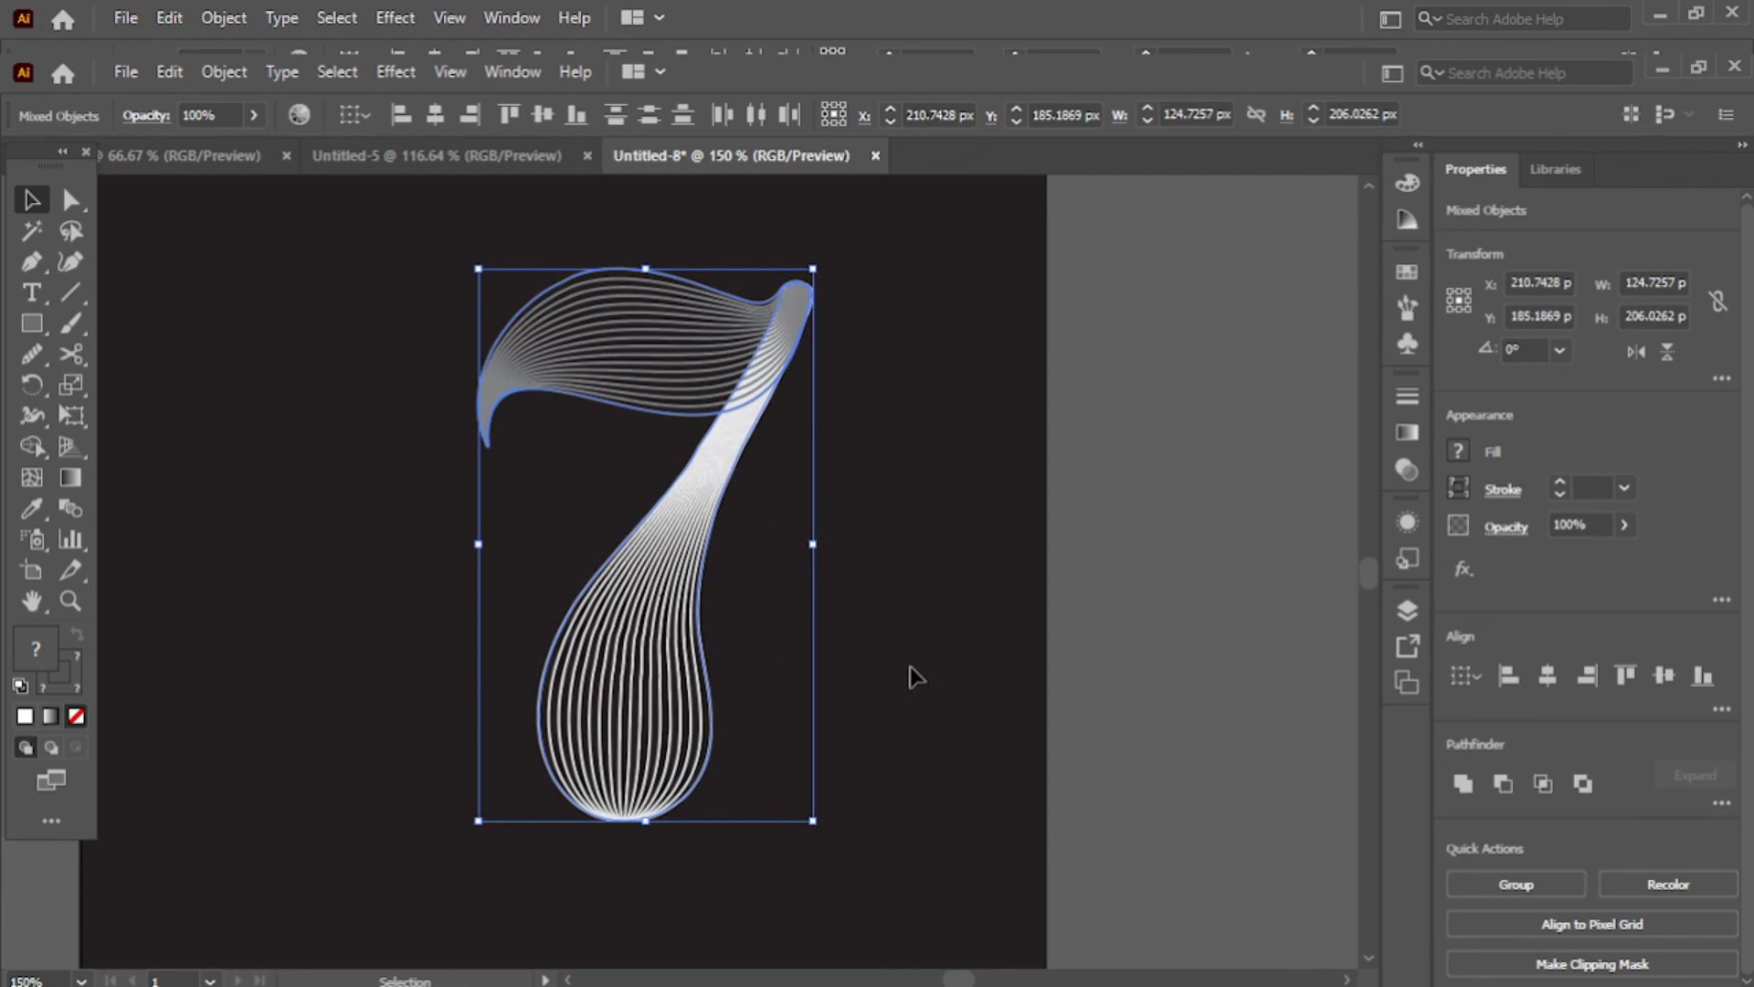
pyautogui.click(897, 689)
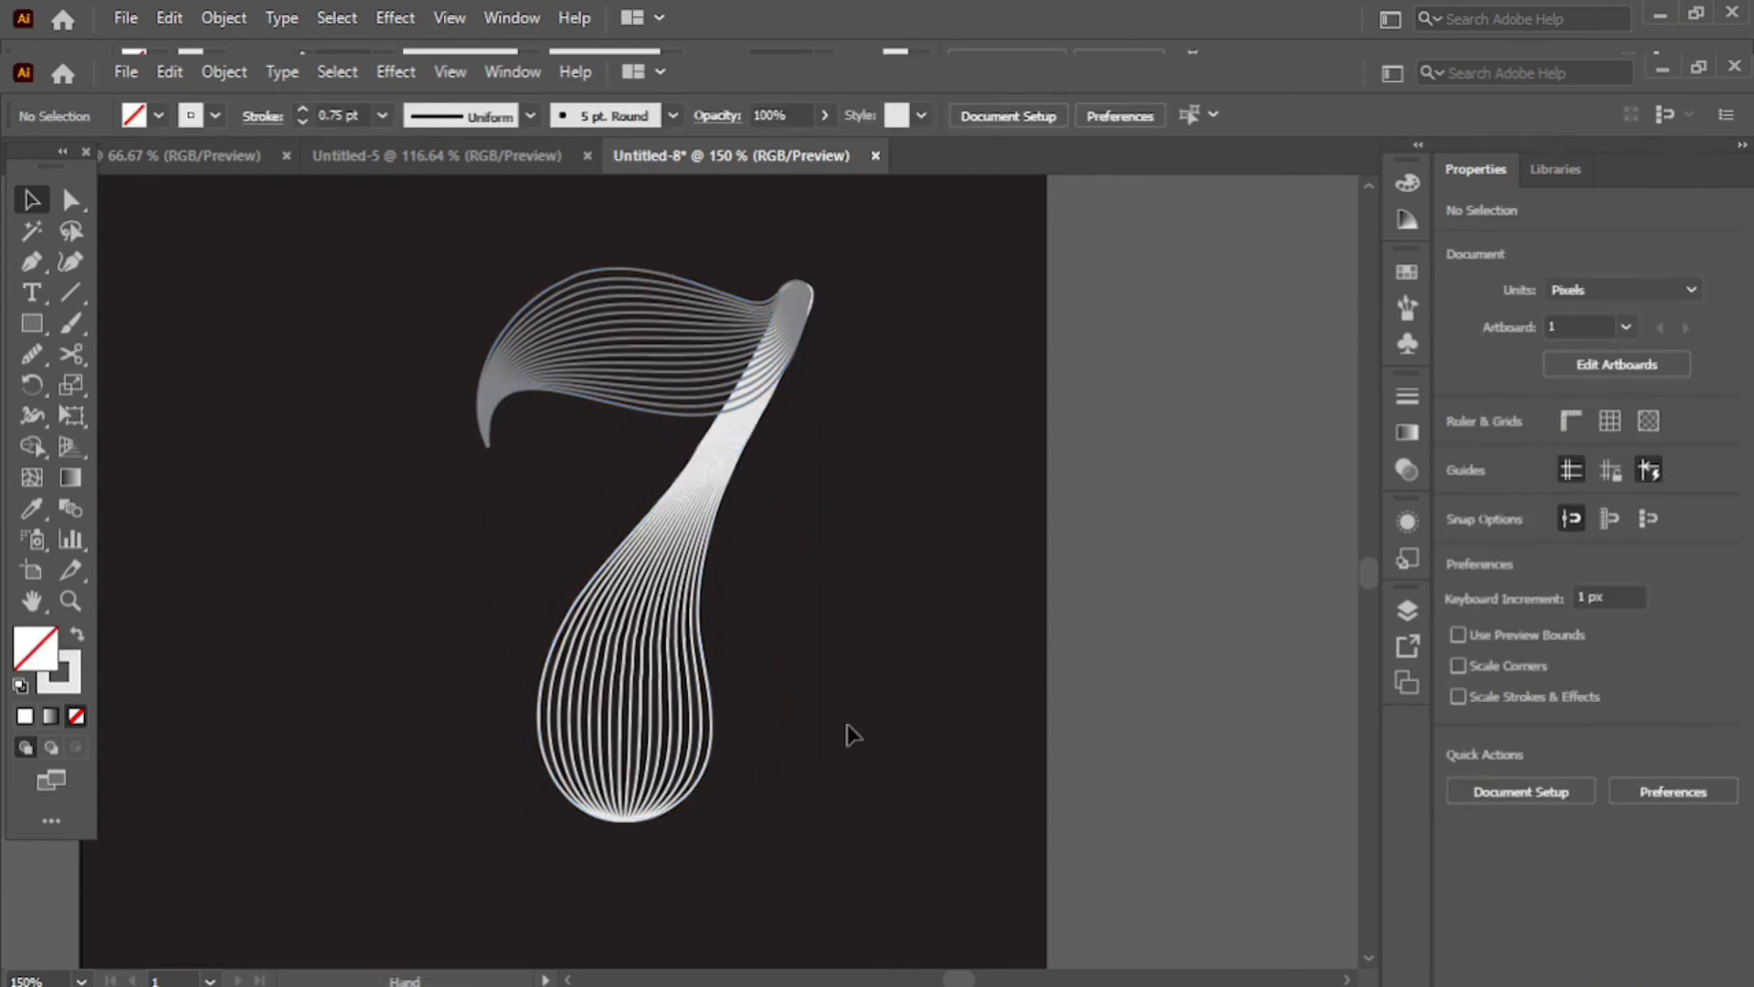
# Step: Nudge the flag blend 1 px to the right and 1 px up to align it with the stem's top end
pyautogui.press('space')
pyautogui.moveTo(795, 763); pyautogui.dragTo(925, 727)
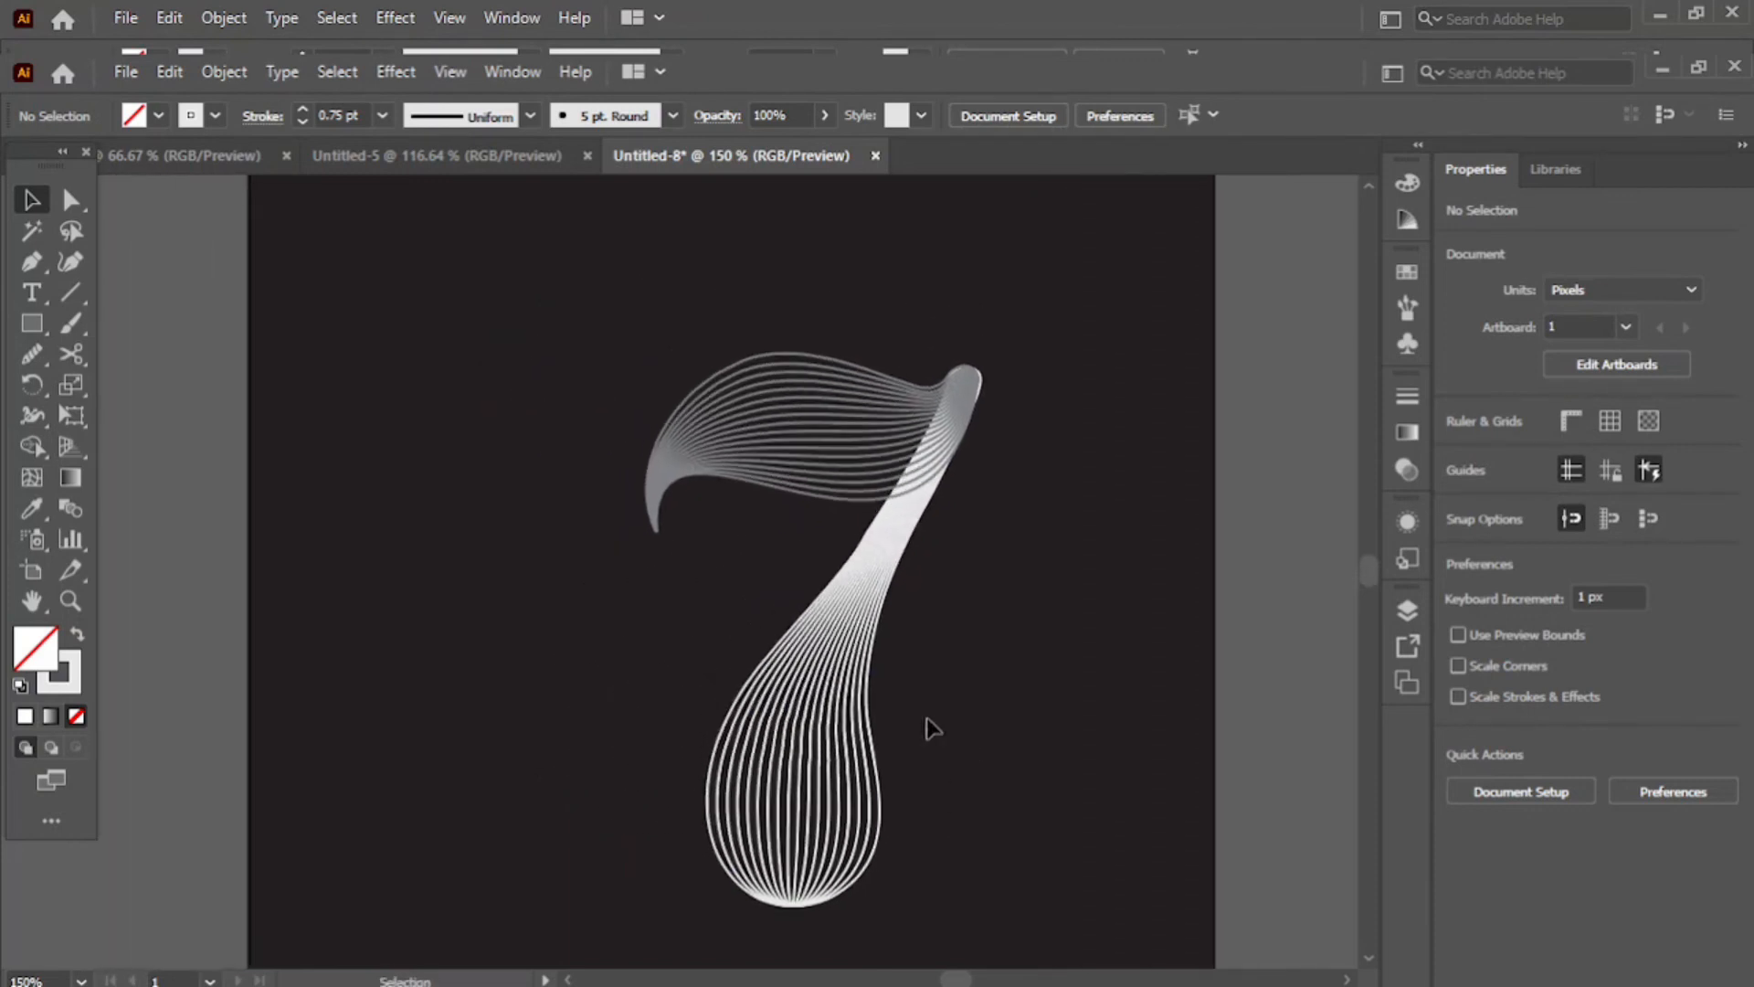
pyautogui.click(942, 393)
pyautogui.press('Right')
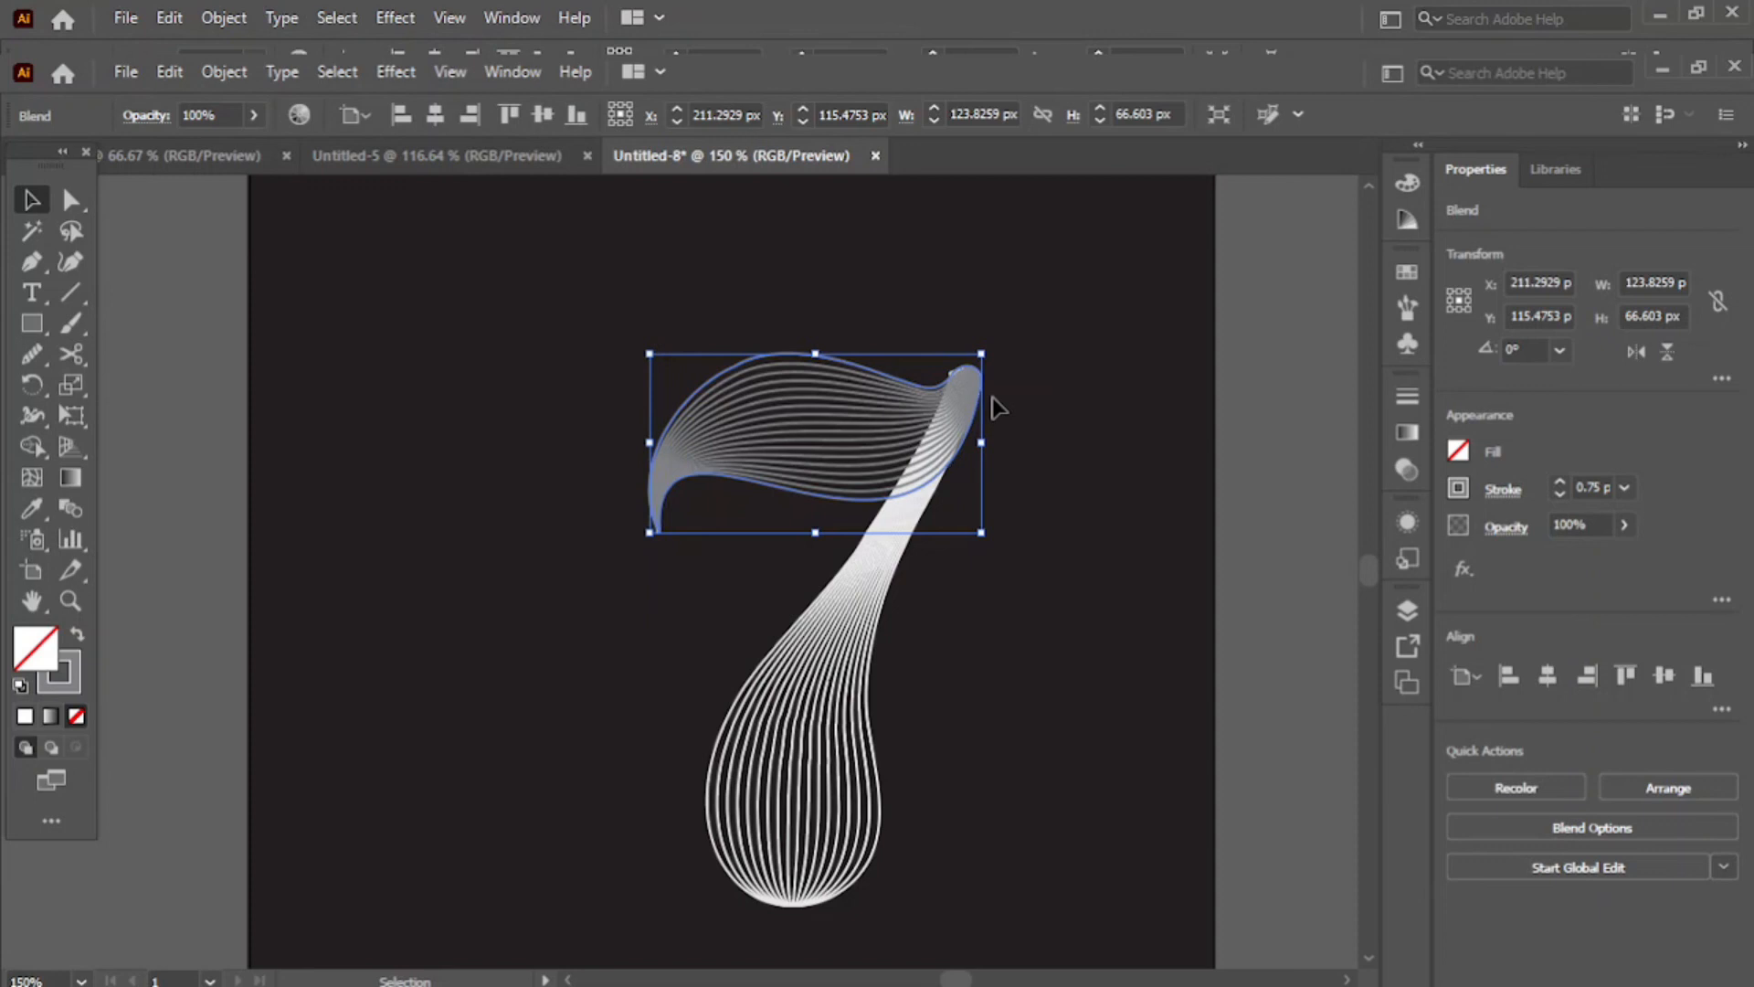
pyautogui.press('Up')
pyautogui.click(1006, 448)
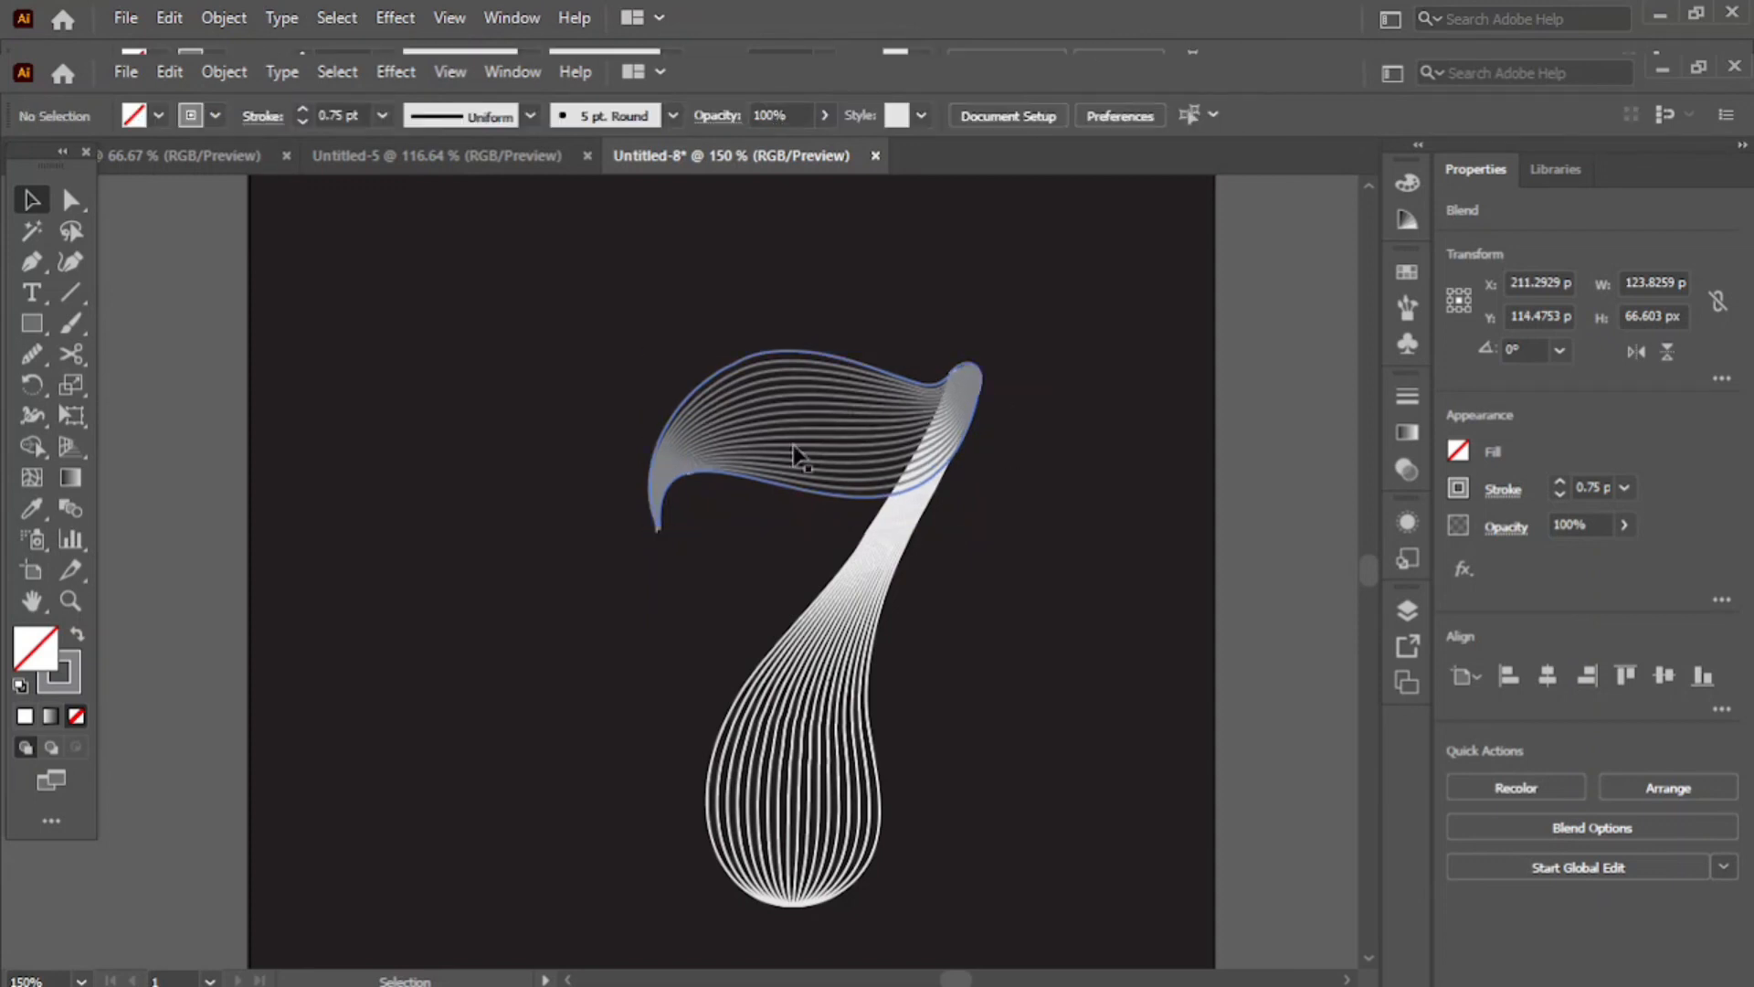
# Step: Group the flag and stem blends into one object and deselect it
pyautogui.moveTo(622, 327); pyautogui.dragTo(1030, 924)
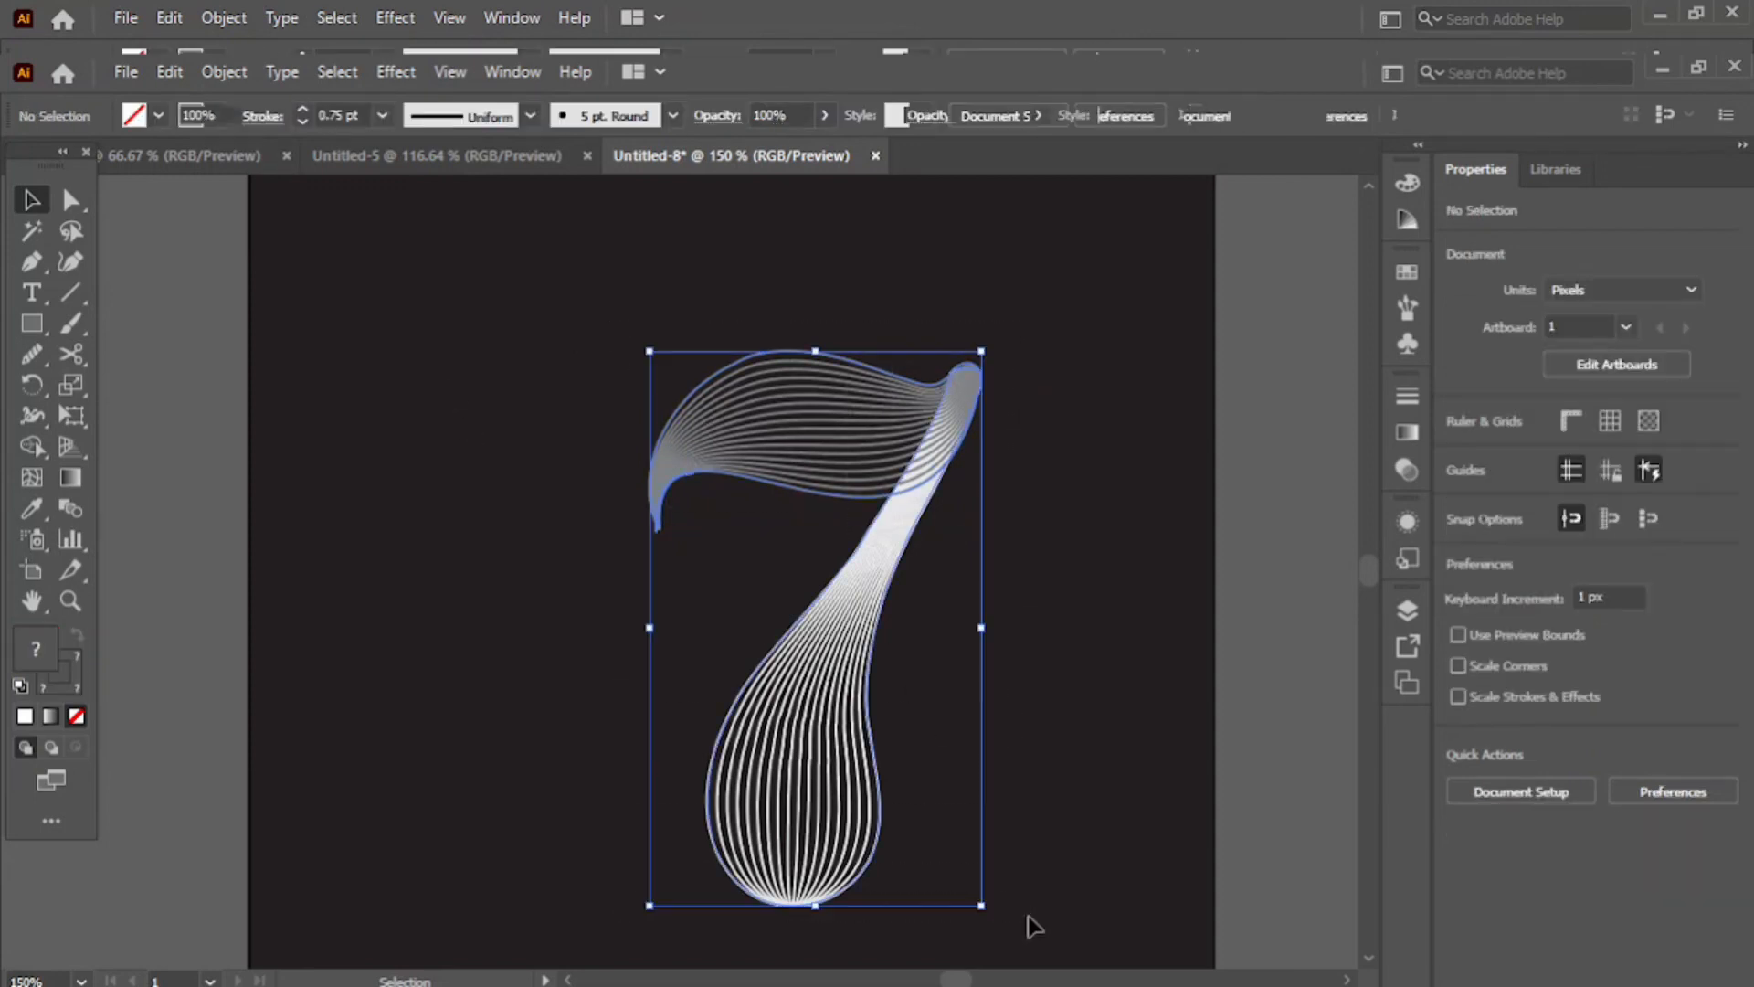
pyautogui.rightClick(1085, 800)
pyautogui.click(1192, 574)
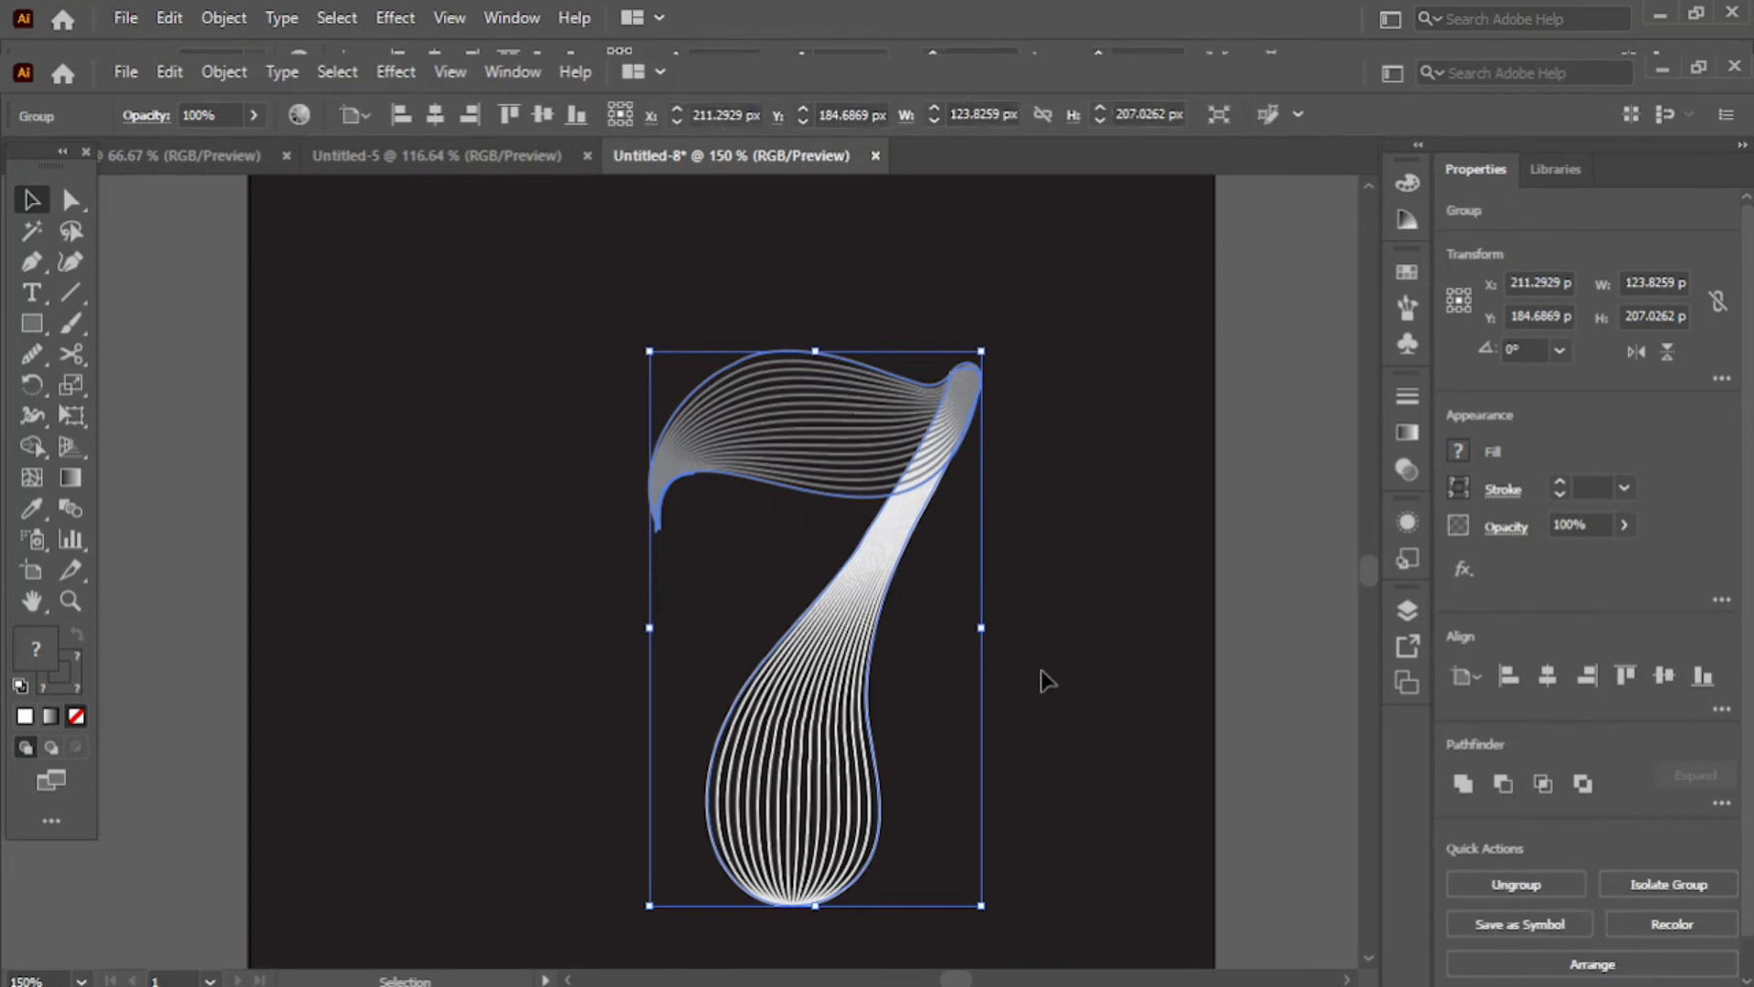
pyautogui.scroll(1, 1045, 676)
pyautogui.scroll(-1, 1045, 676)
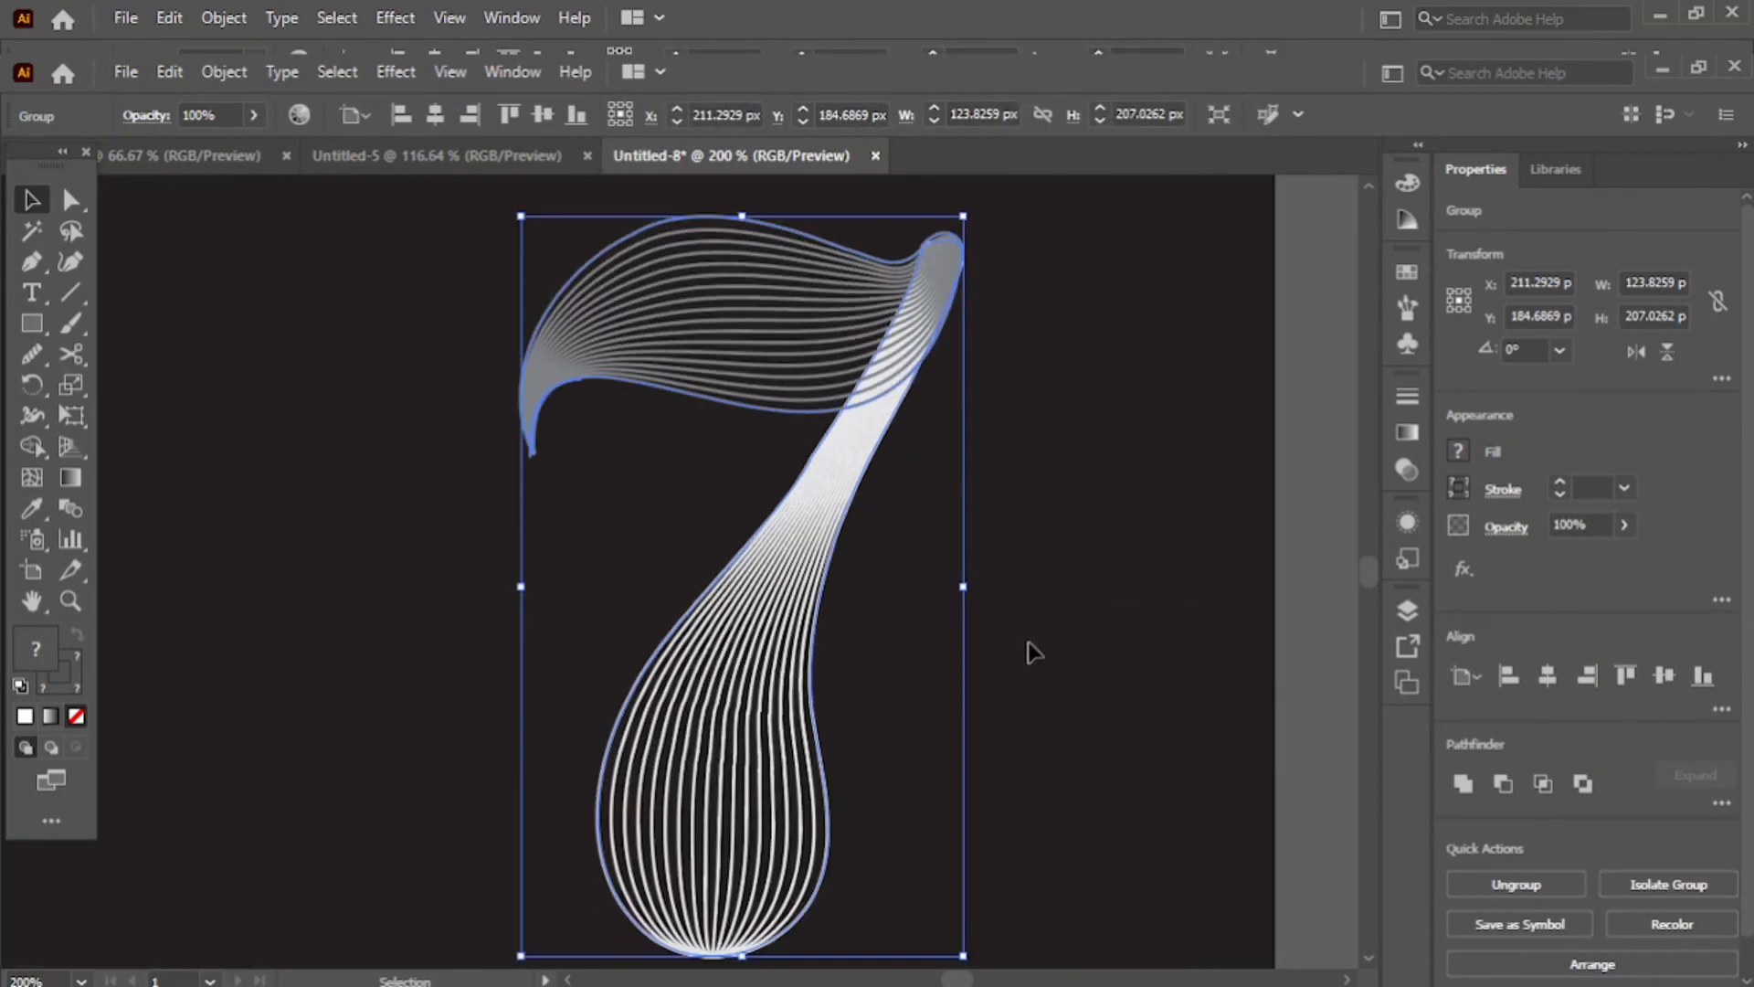
pyautogui.click(1245, 514)
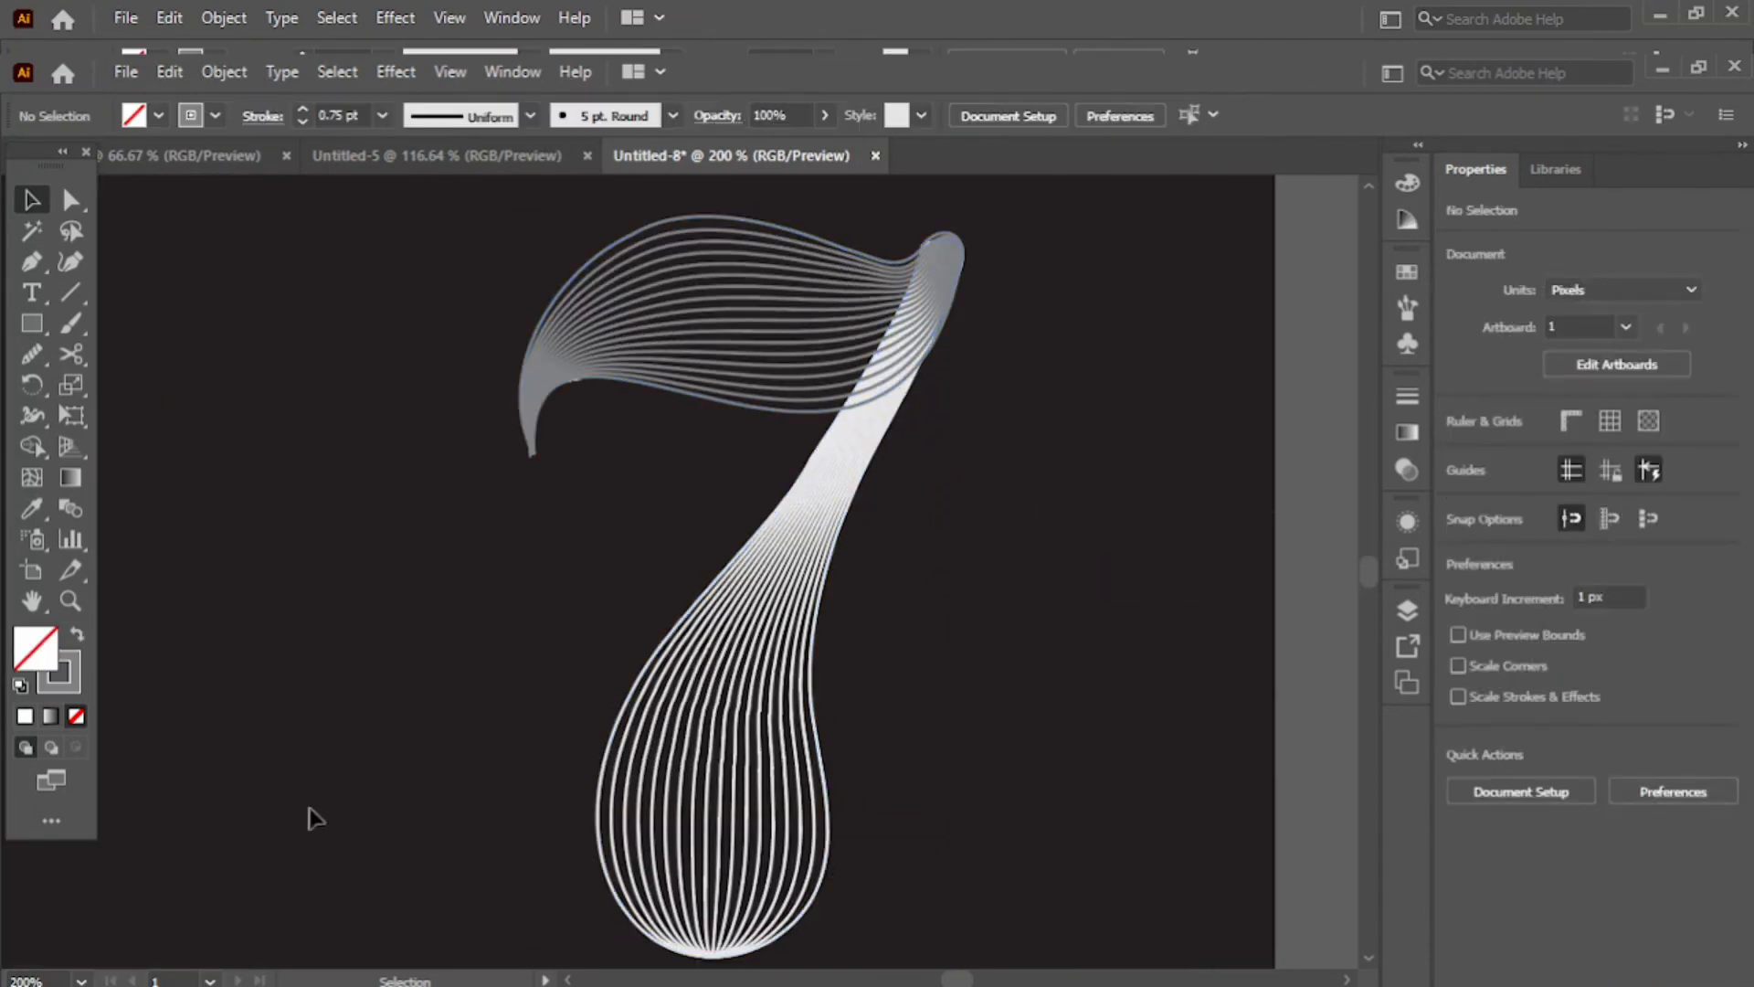